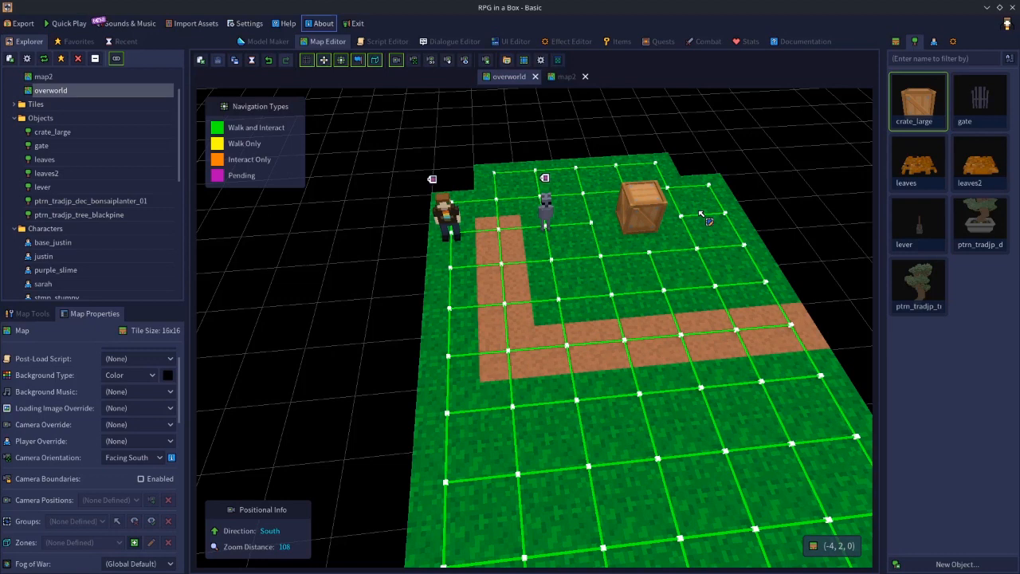
Search the documentation for "behav" and open the NPC Behavior page.
click(803, 42)
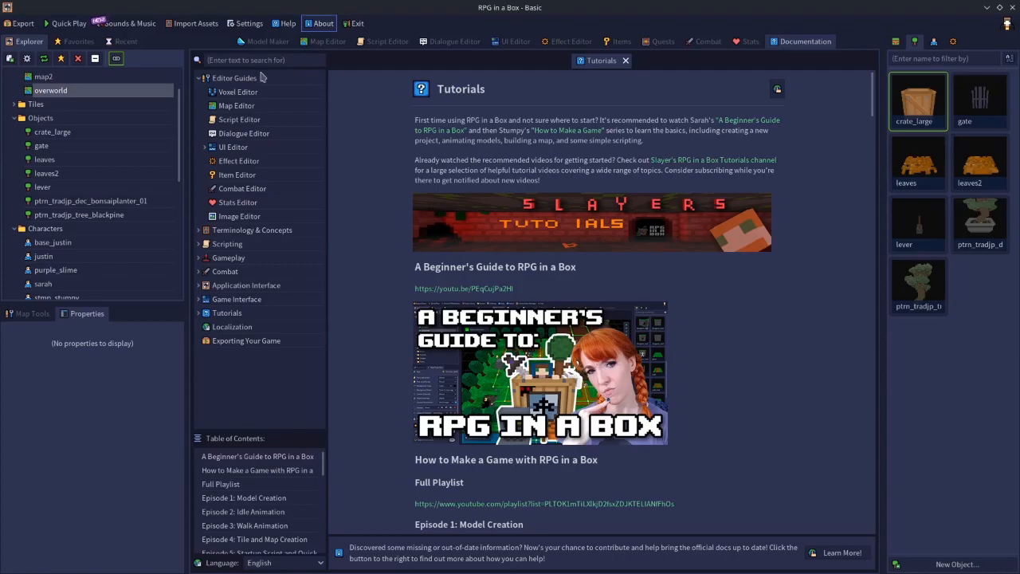
click(247, 60)
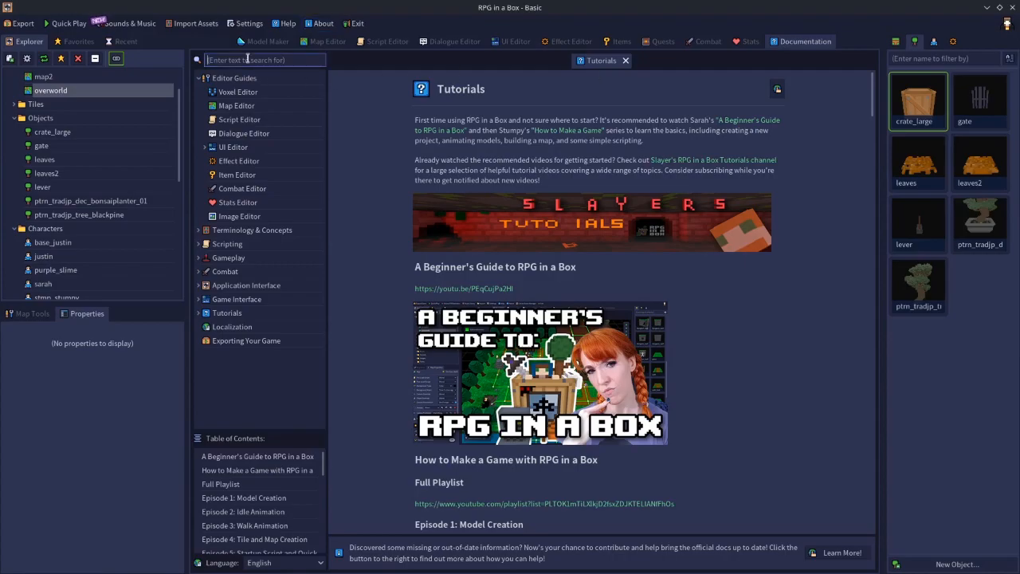
text(behav)
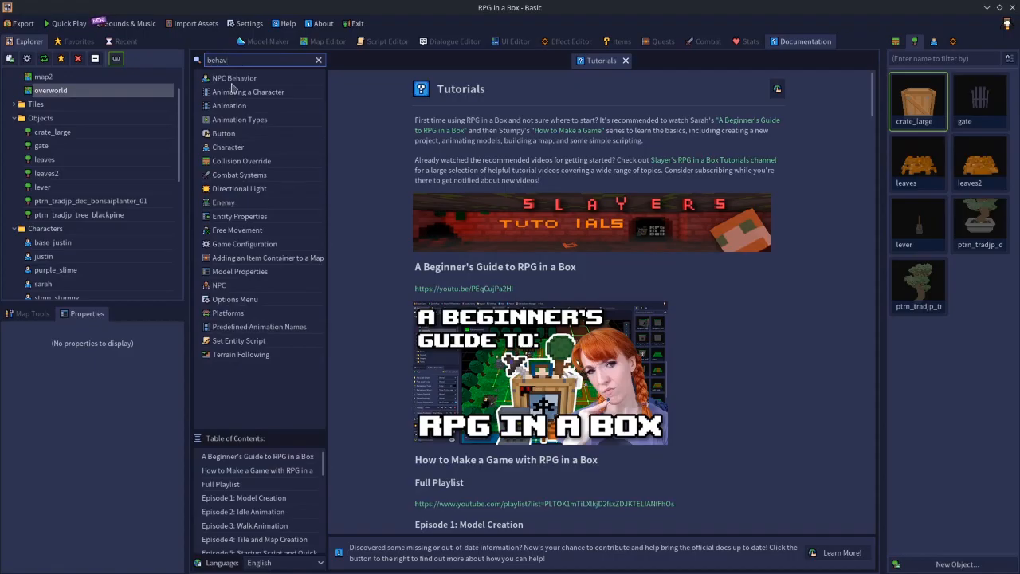
click(232, 82)
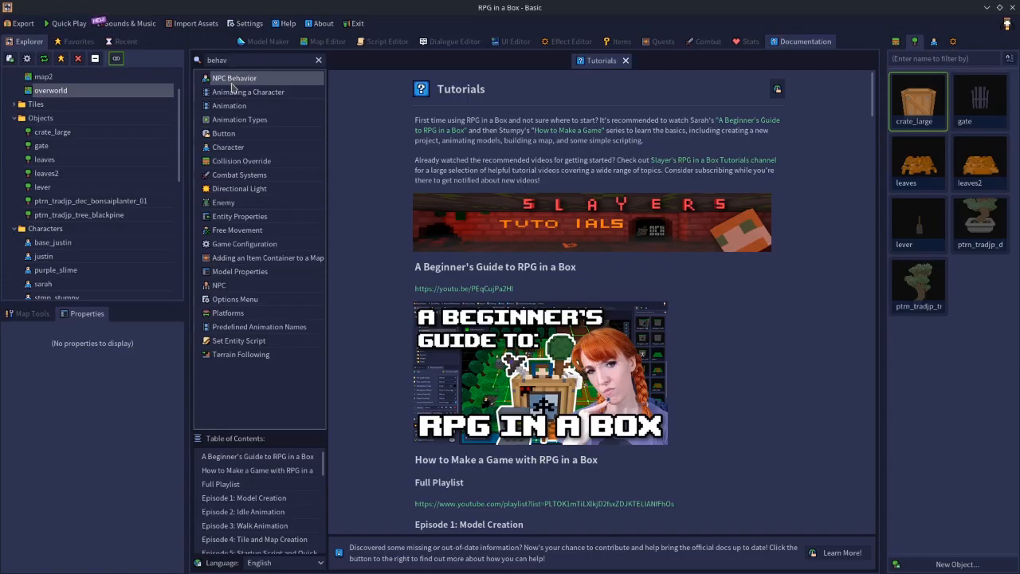
double_click(228, 82)
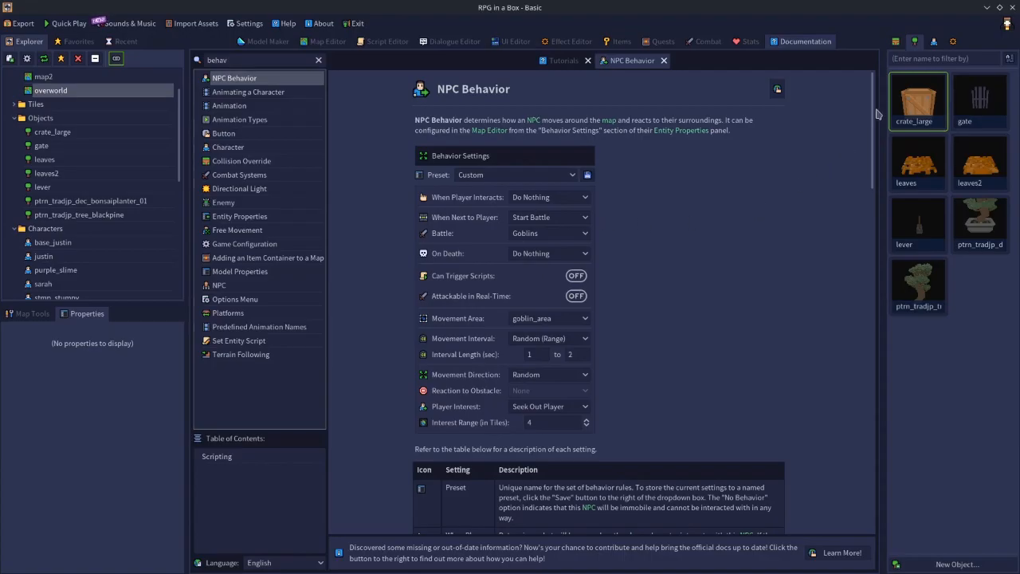
Read through the NPC Behavior page's settings, scripting keys and code examples, and close the page.
scroll(857, 207, down, 6)
scroll(854, 239, down, 8)
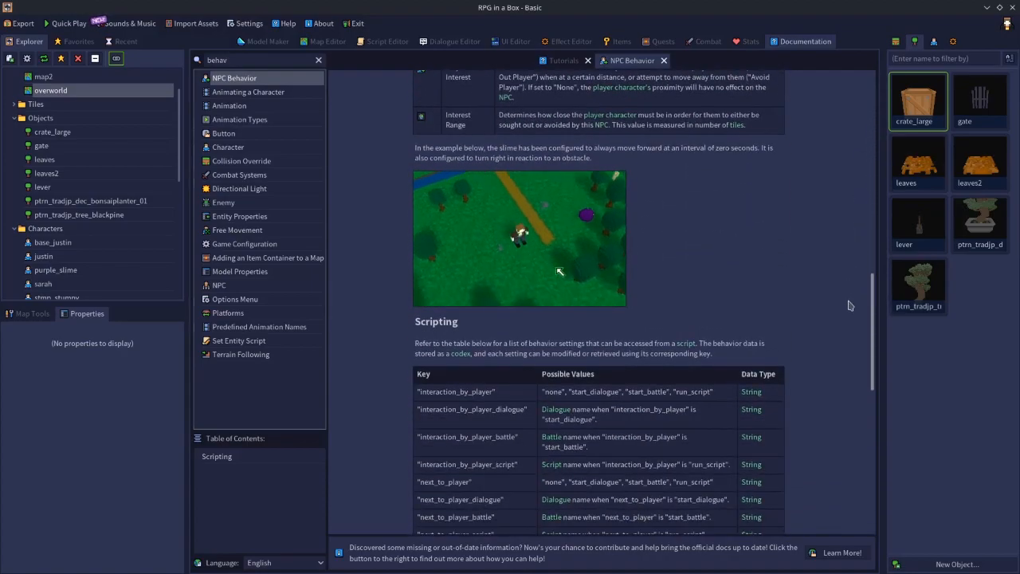
scroll(848, 305, down, 3)
scroll(852, 232, up, 10)
scroll(852, 231, down, 10)
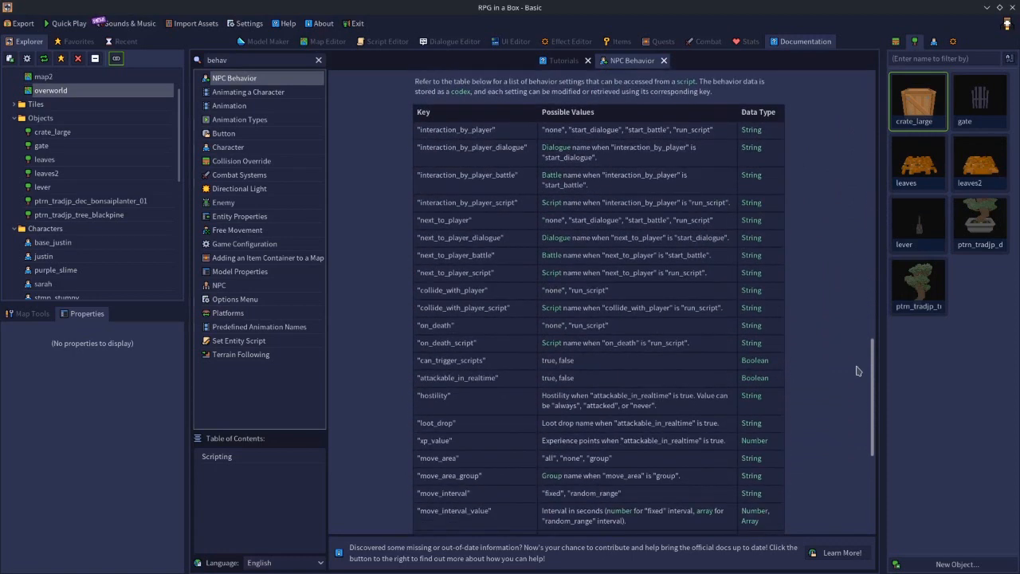
scroll(856, 370, down, 5)
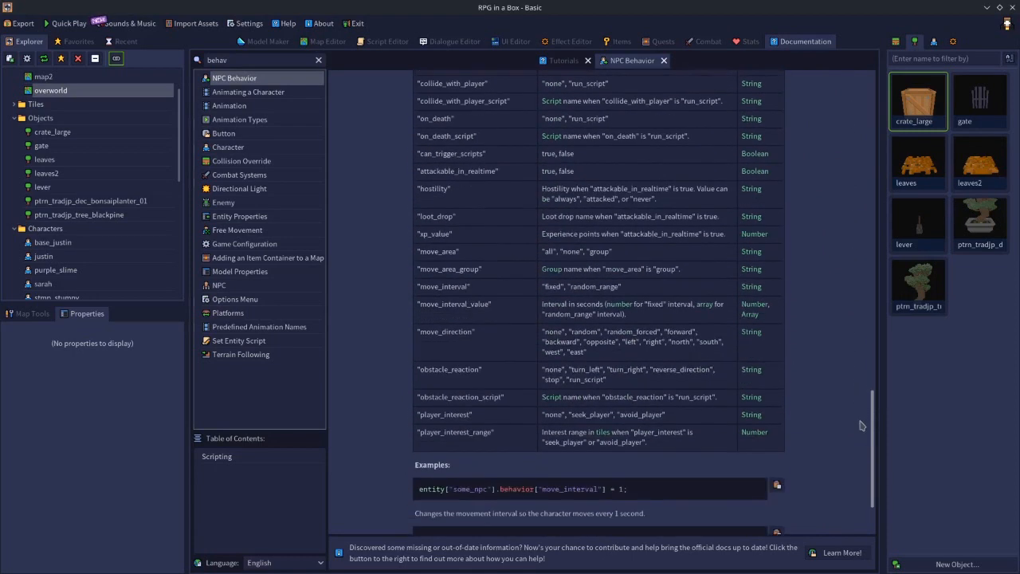
scroll(860, 431, down, 2)
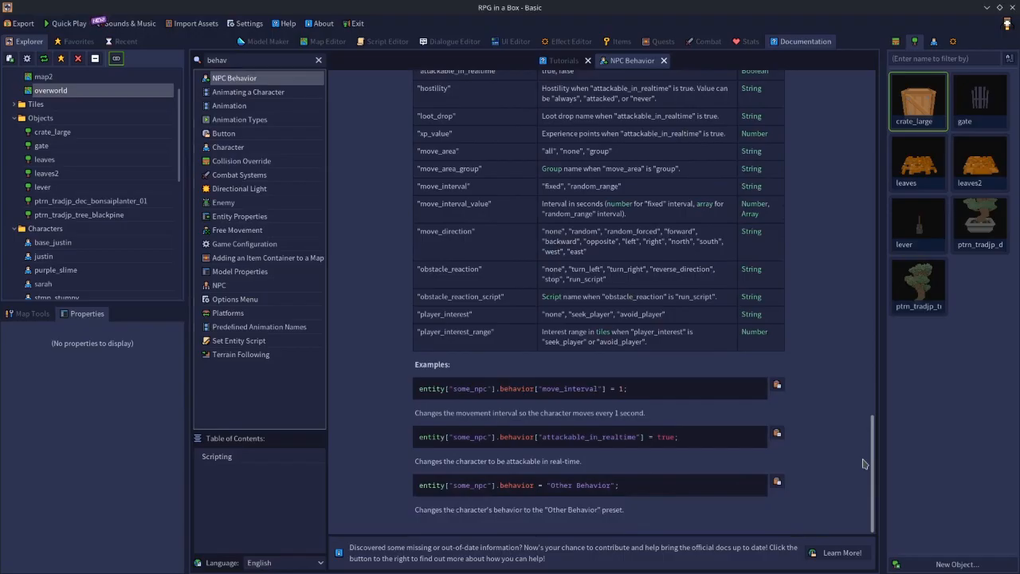
scroll(863, 463, up, 5)
scroll(866, 439, down, 3)
scroll(867, 414, up, 7)
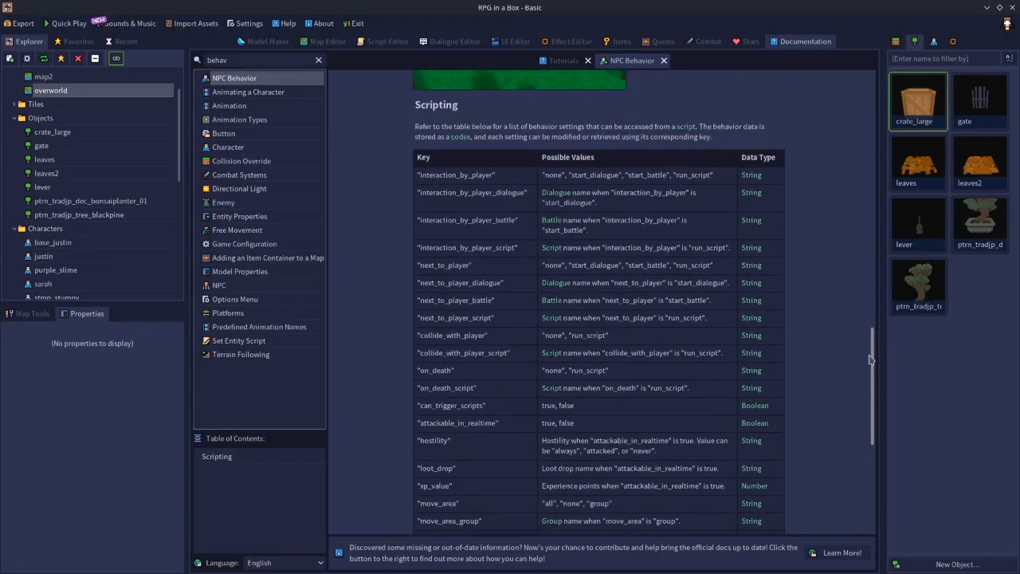
drag(870, 358, 883, 80)
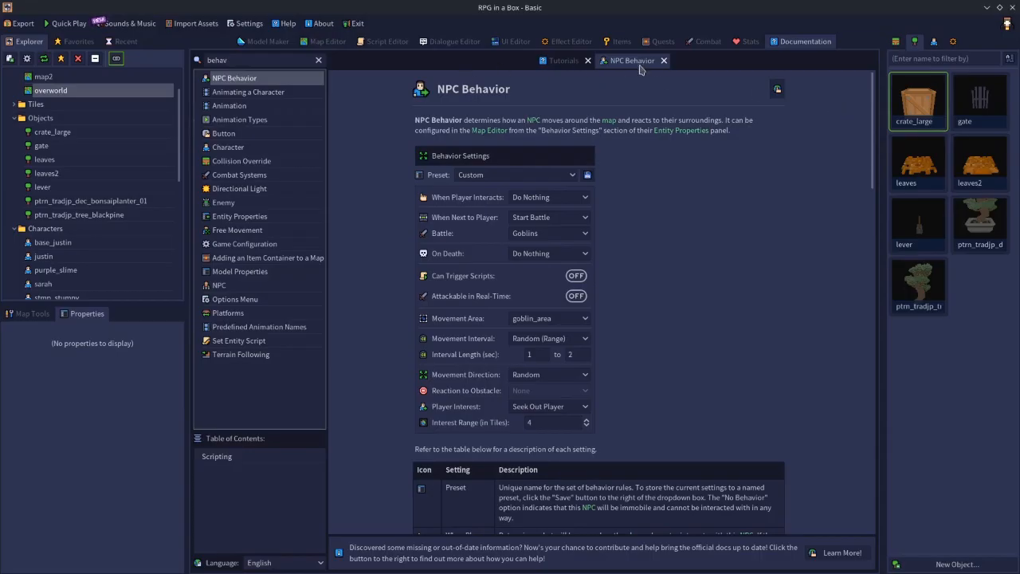
click(662, 61)
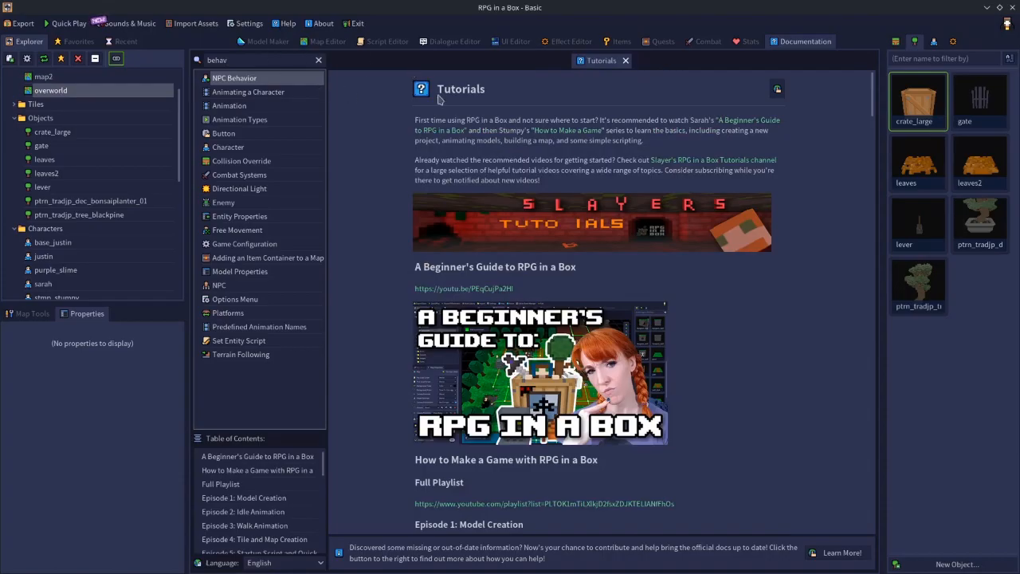
Place a purple_slime character on the overworld map at (-1, 0, 1), beside the dirt path, and select it.
click(327, 41)
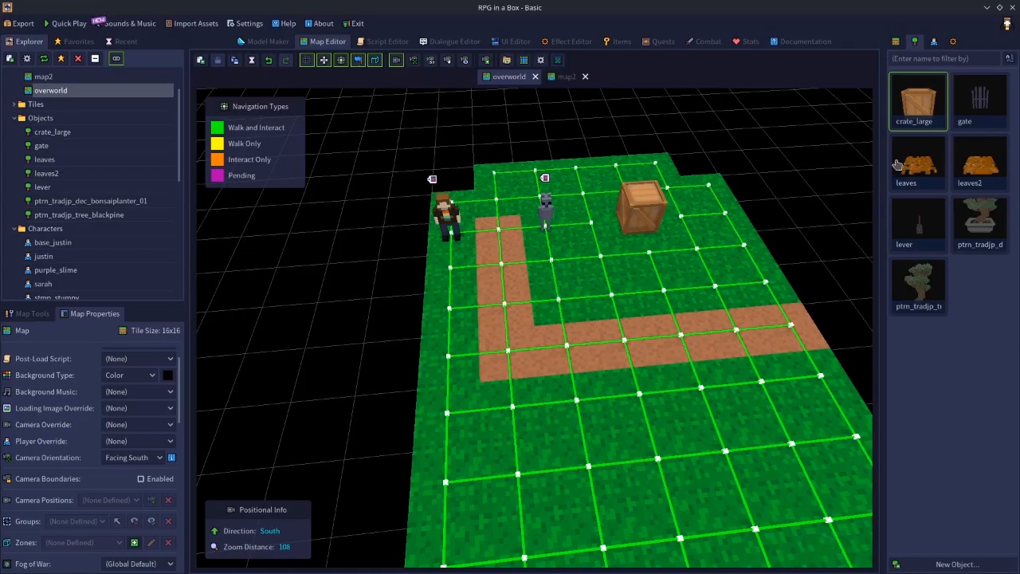
click(933, 42)
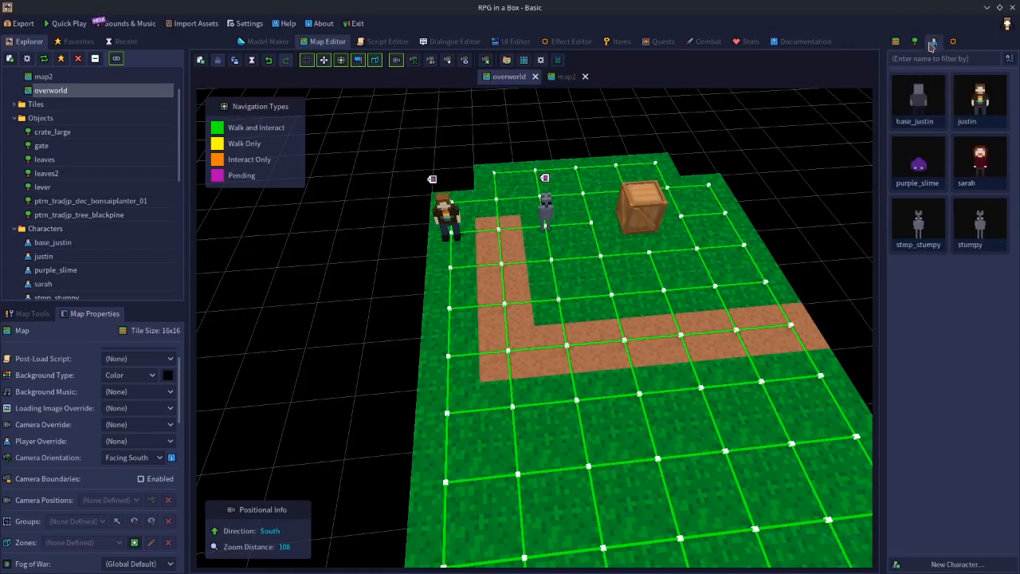
click(923, 168)
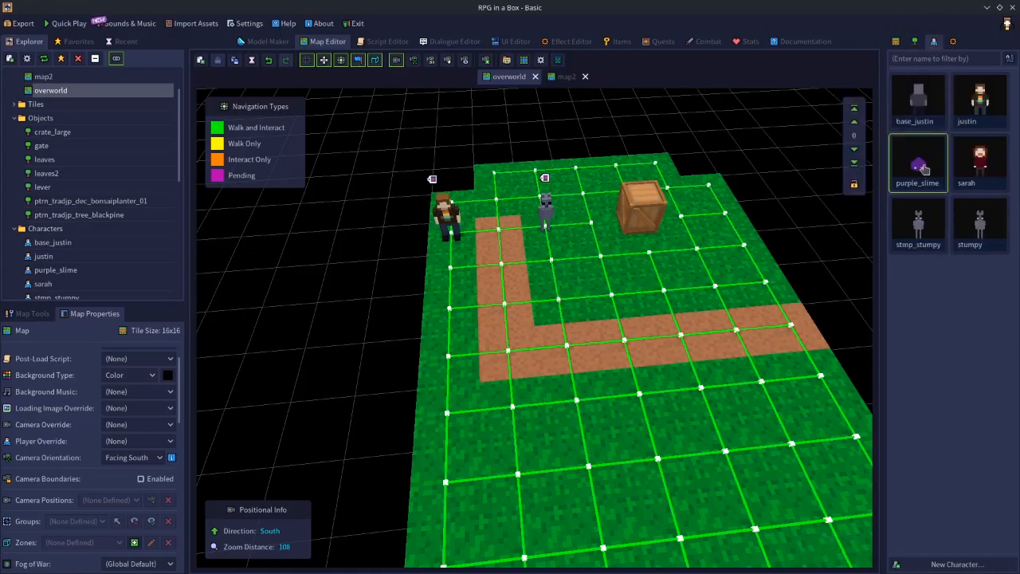
click(561, 301)
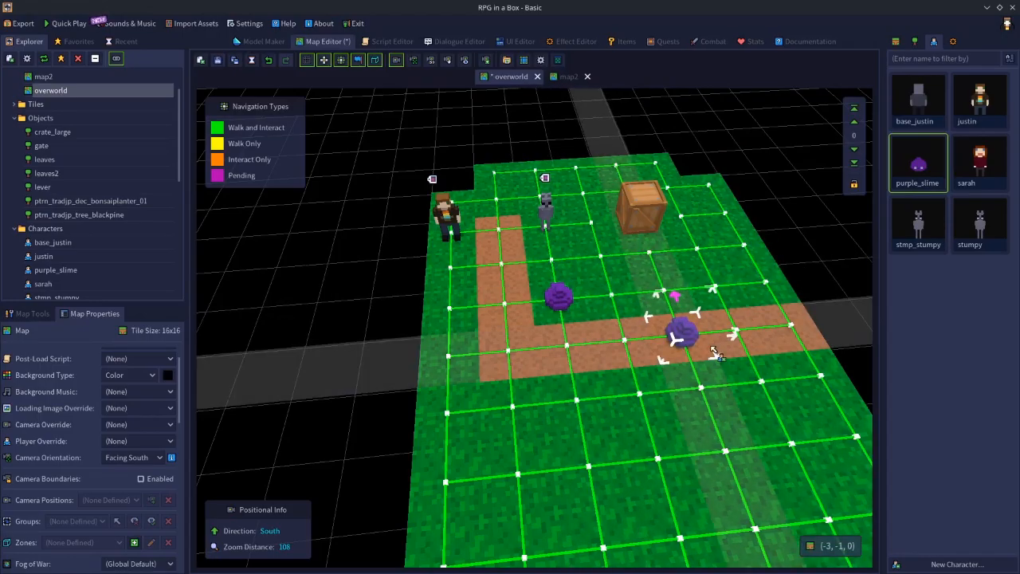
click(584, 312)
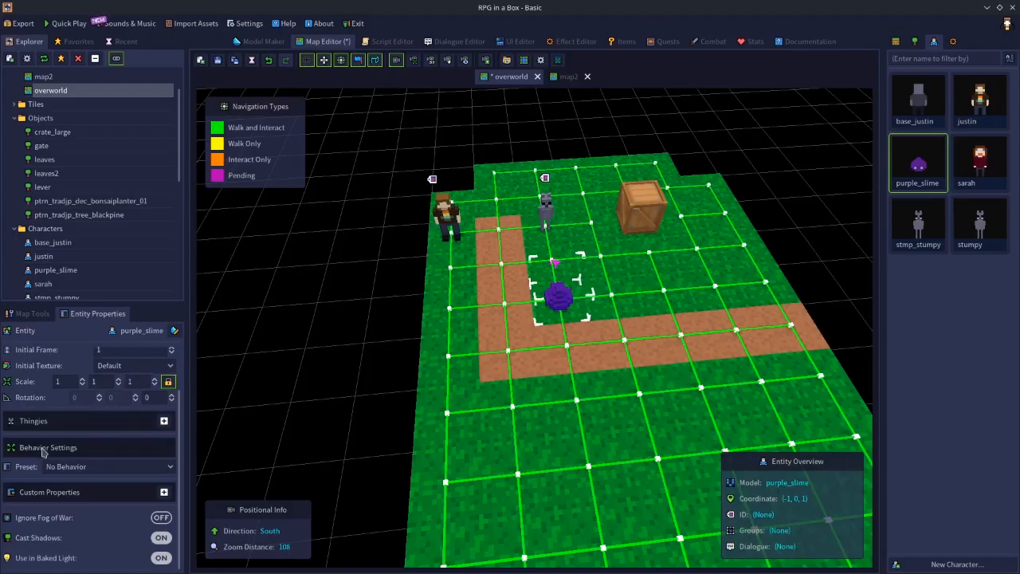
Set the purple slime's behavior preset to Custom and review its interaction and movement settings.
scroll(176, 422, up, 2)
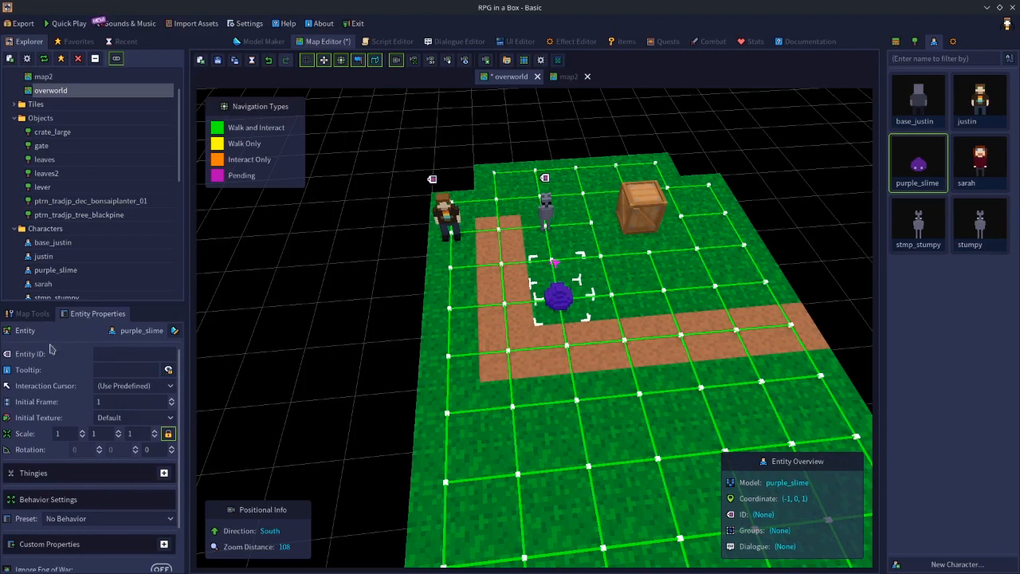
scroll(61, 510, down, 2)
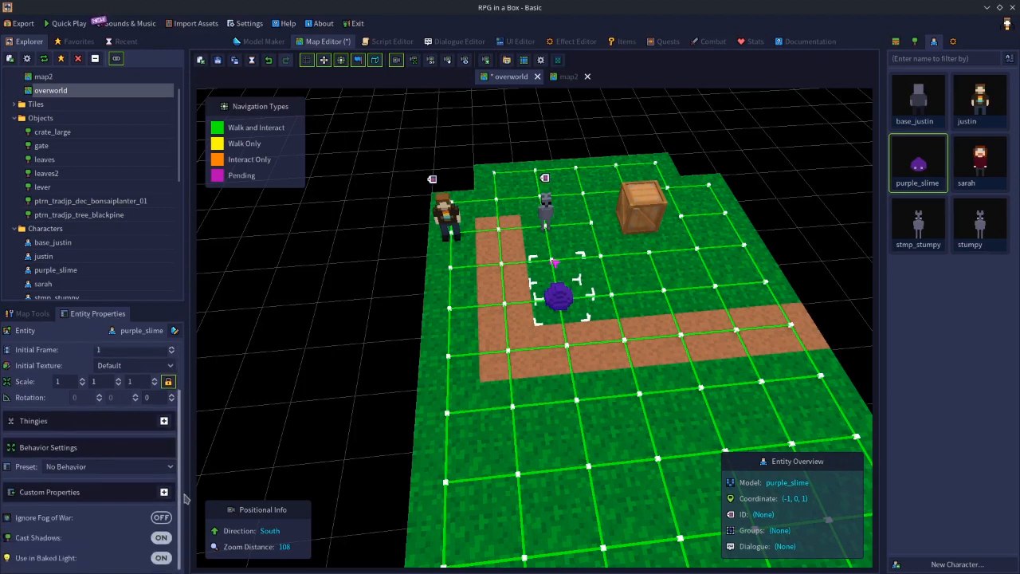
click(81, 470)
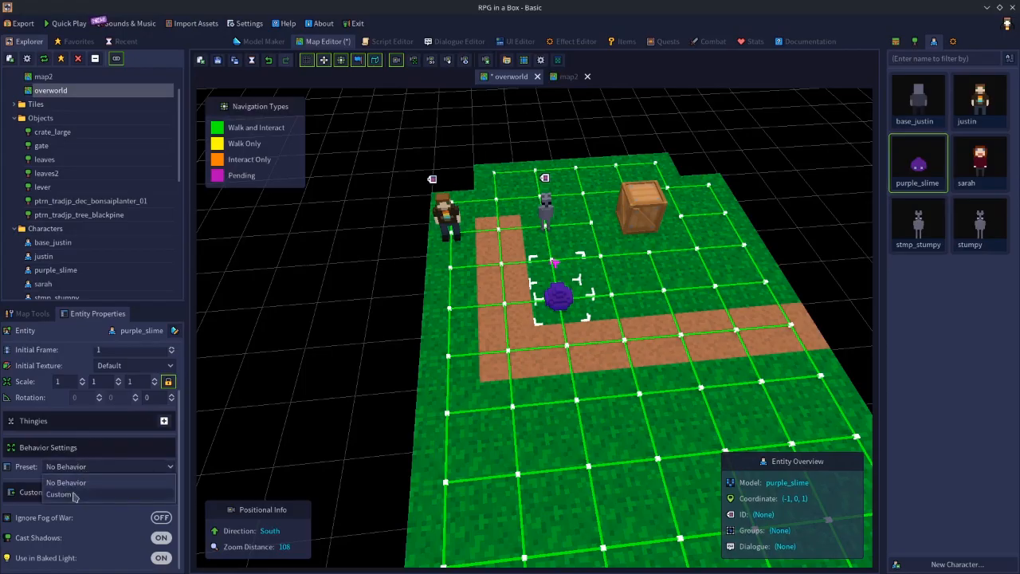
click(79, 495)
drag(188, 418, 193, 473)
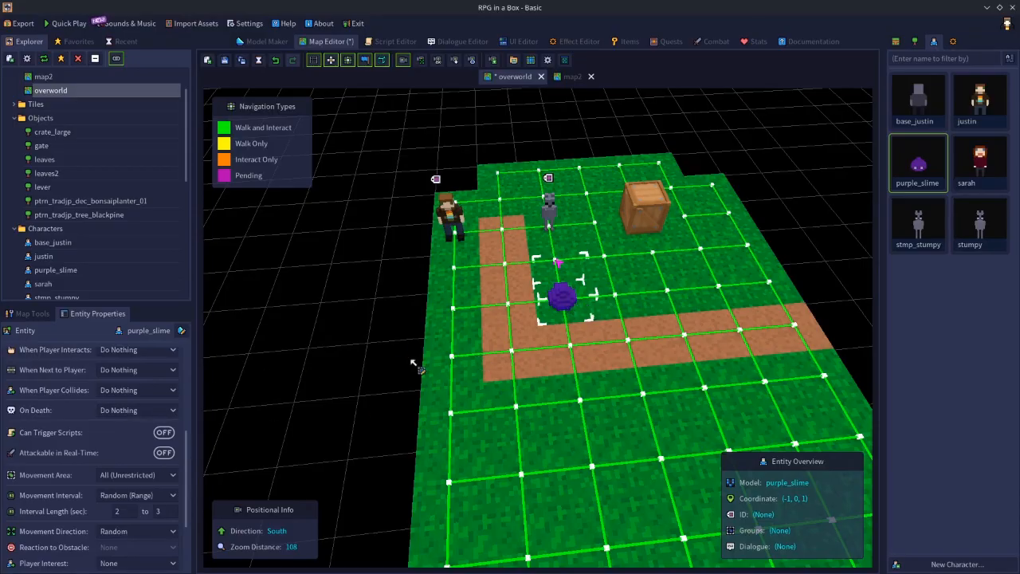
scroll(187, 433, up, 1)
scroll(188, 434, down, 4)
scroll(191, 434, up, 4)
mouse_move(196, 424)
mouse_down()
mouse_move(197, 414)
mouse_move(202, 429)
mouse_up()
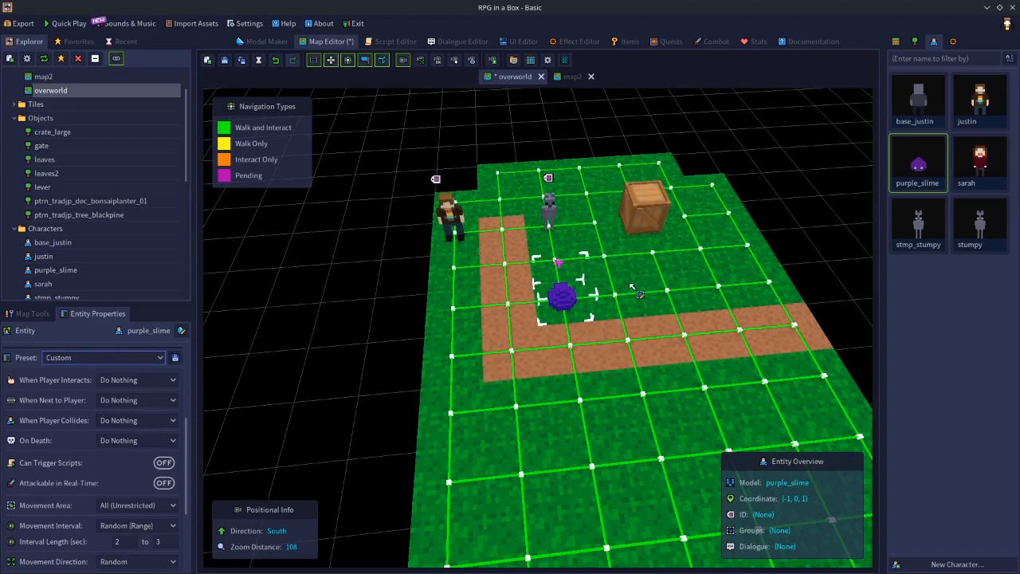
Deselect the purple slime and delete it from the overworld map.
click(405, 338)
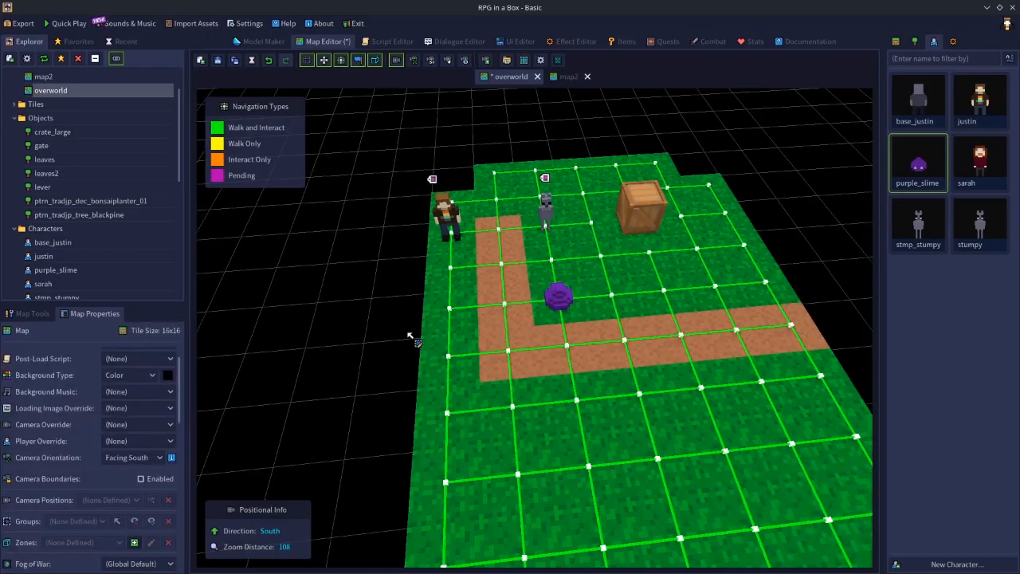
click(558, 296)
key(Delete)
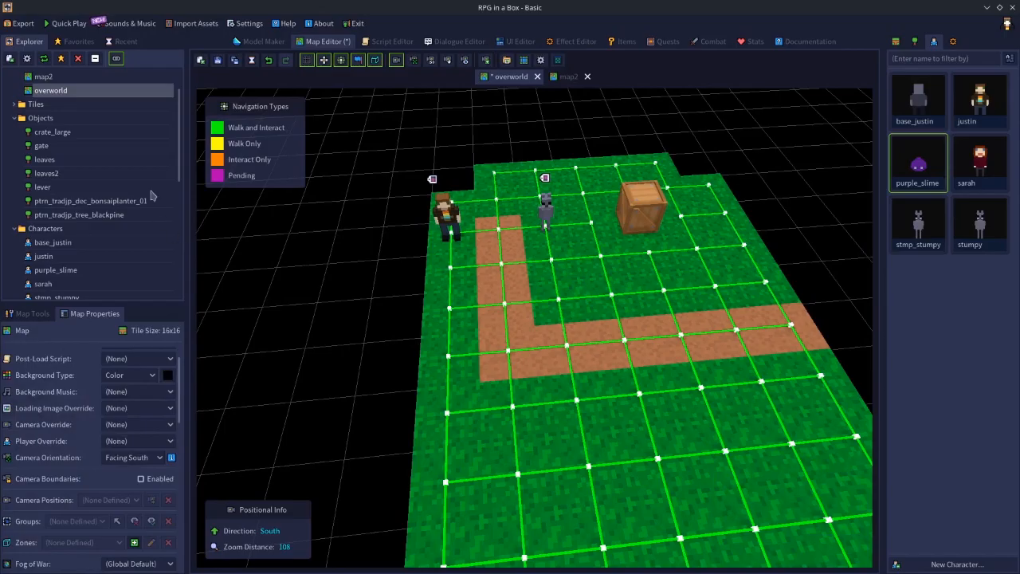
Create a behavior preset named behavior1 in the Game Configuration, keeping its default settings.
scroll(66, 100, up, 2)
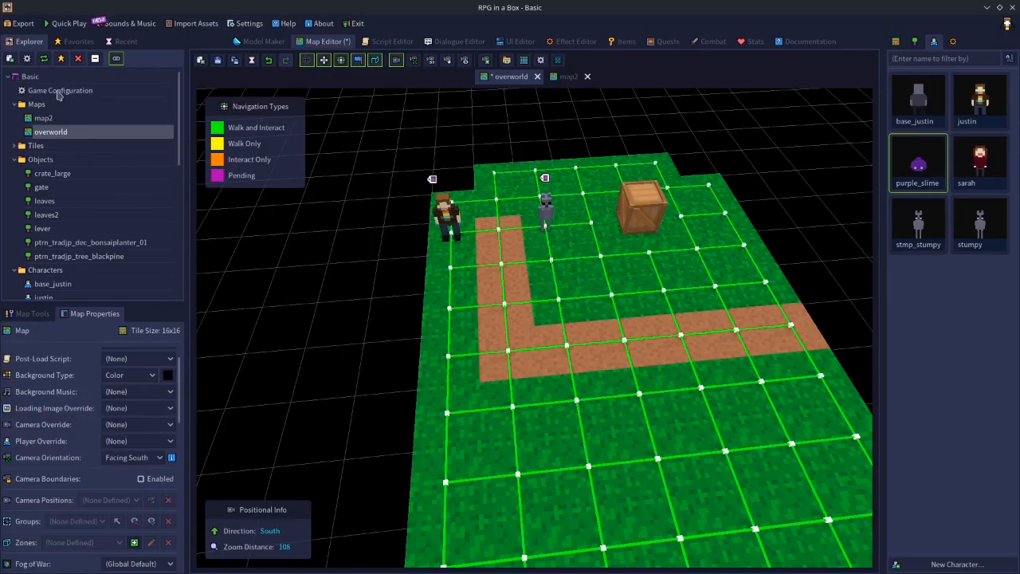
double_click(84, 94)
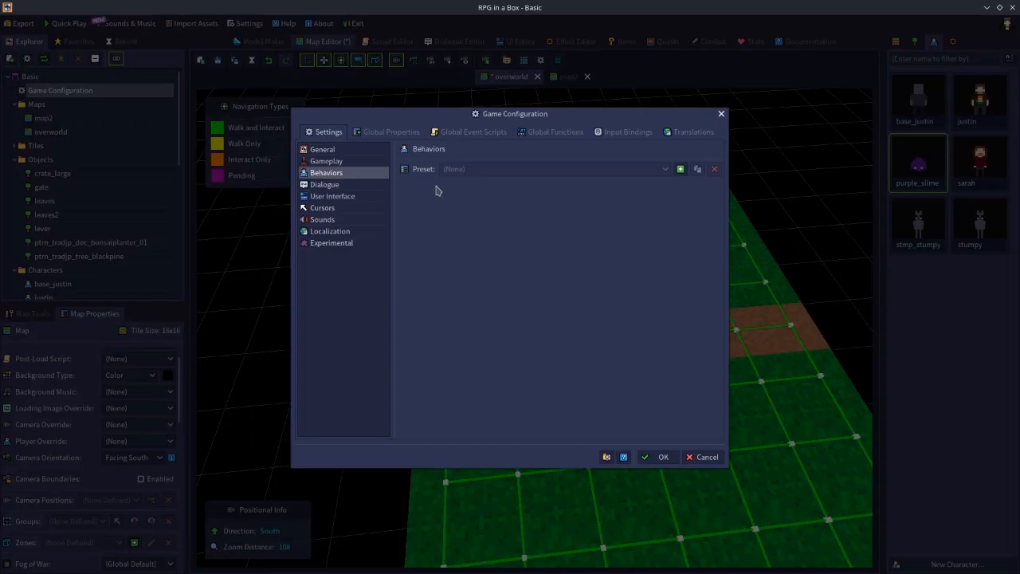
click(680, 168)
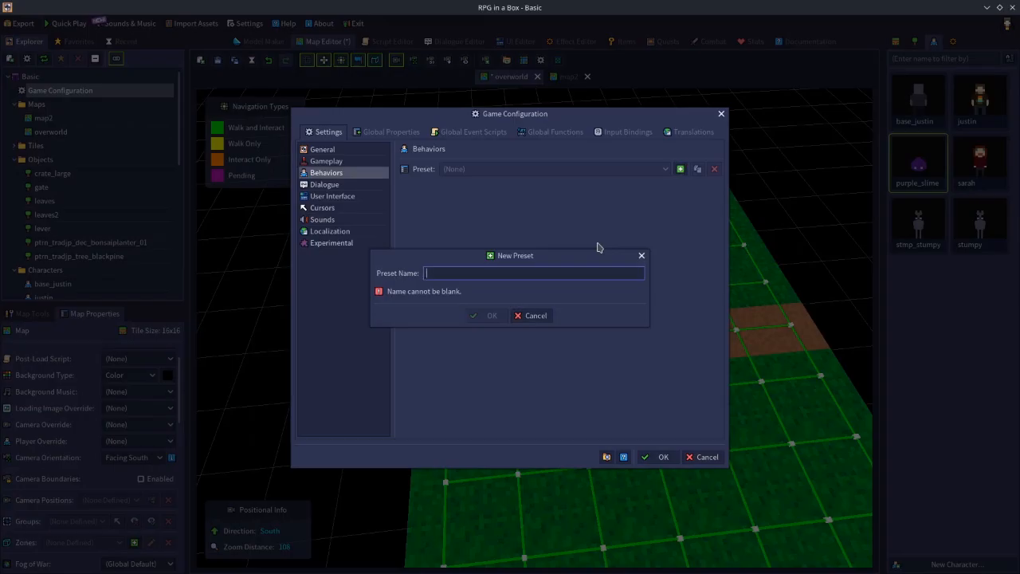
text(behavior1)
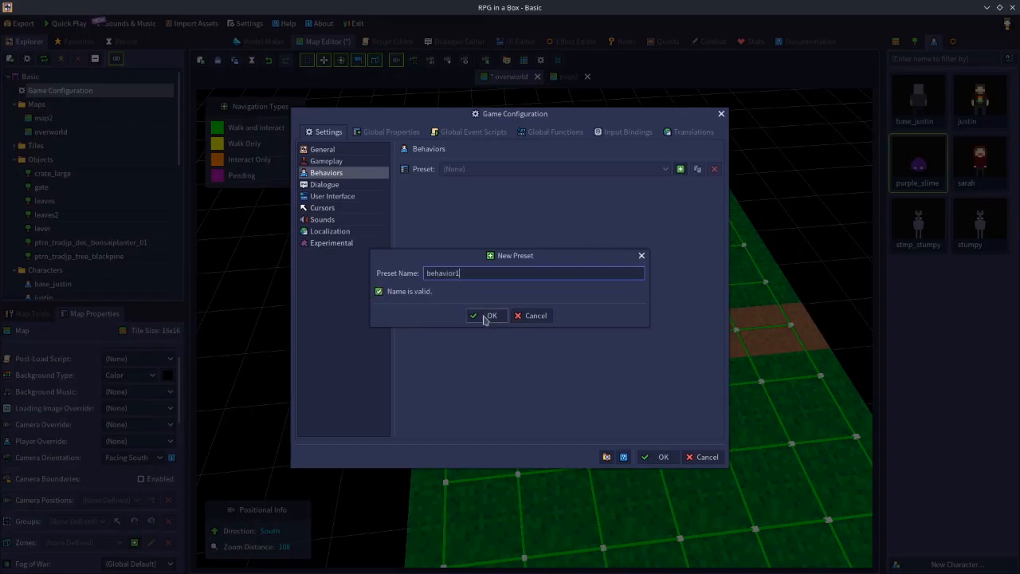
click(487, 316)
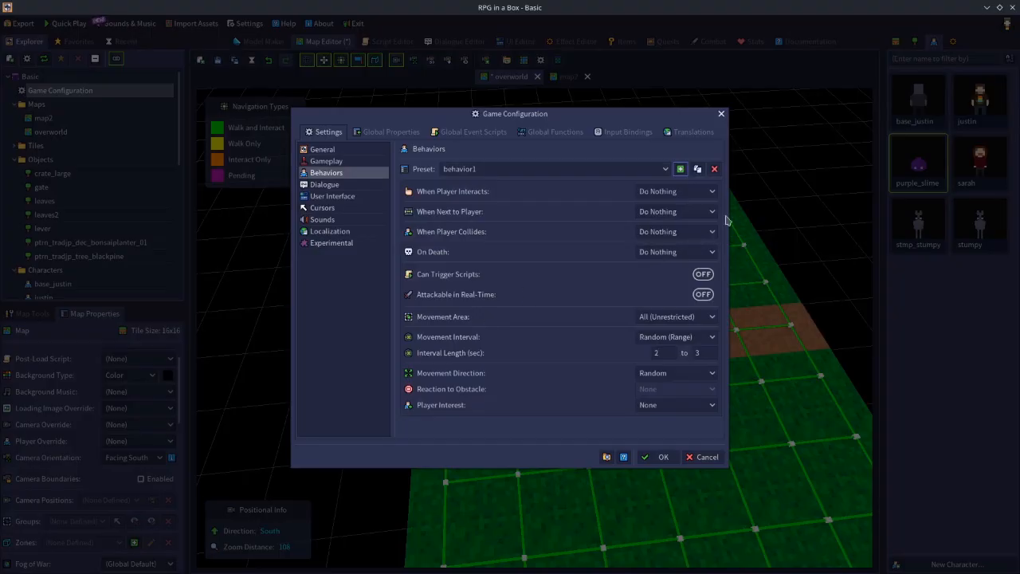
click(661, 457)
Review the behavior settings of the human character on the map and the behavior1 preset in the Game Configuration.
click(458, 238)
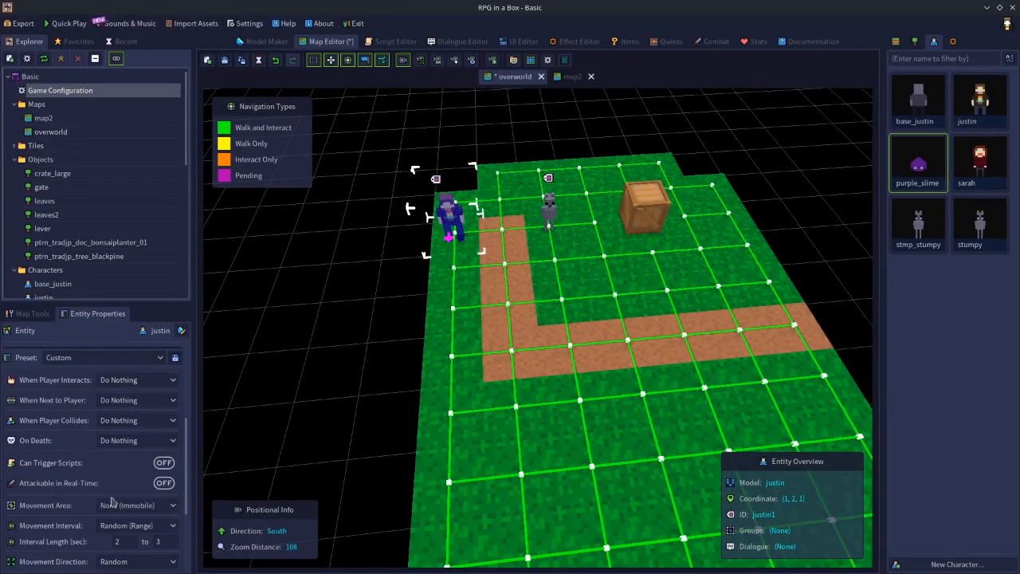
double_click(86, 91)
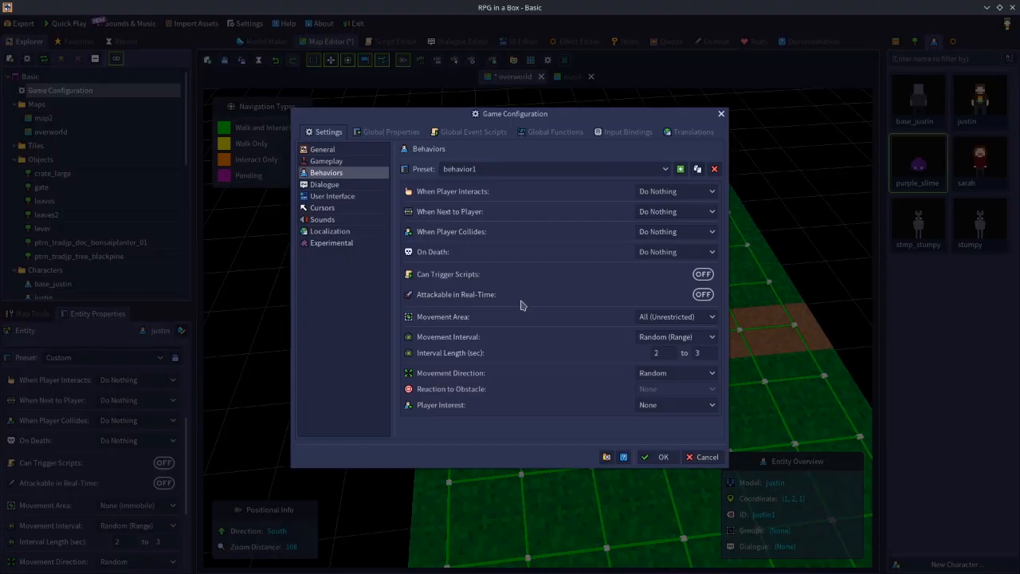
click(703, 458)
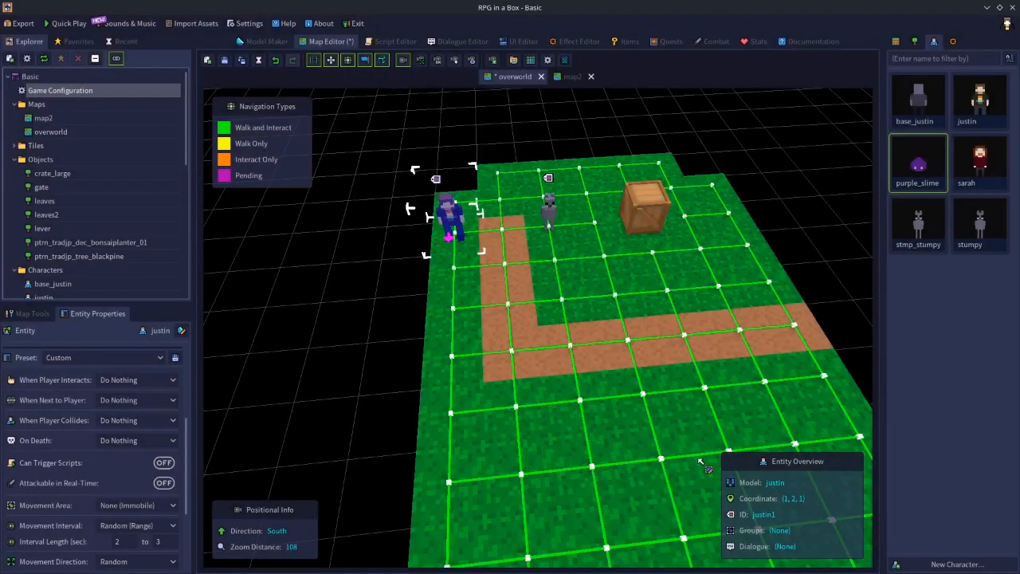
click(401, 319)
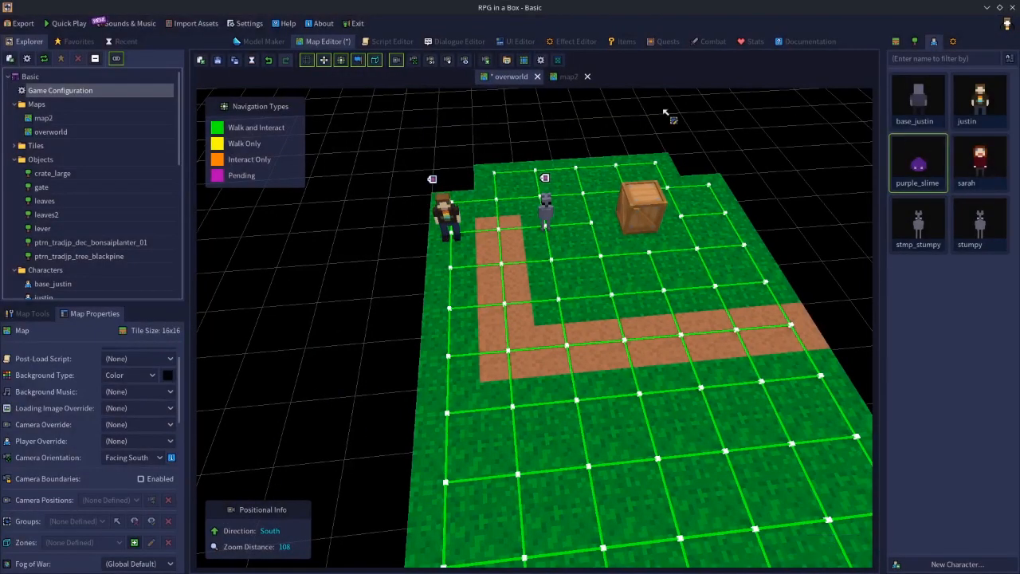
Switch to the Model Maker and close the leaves2 model.
click(268, 43)
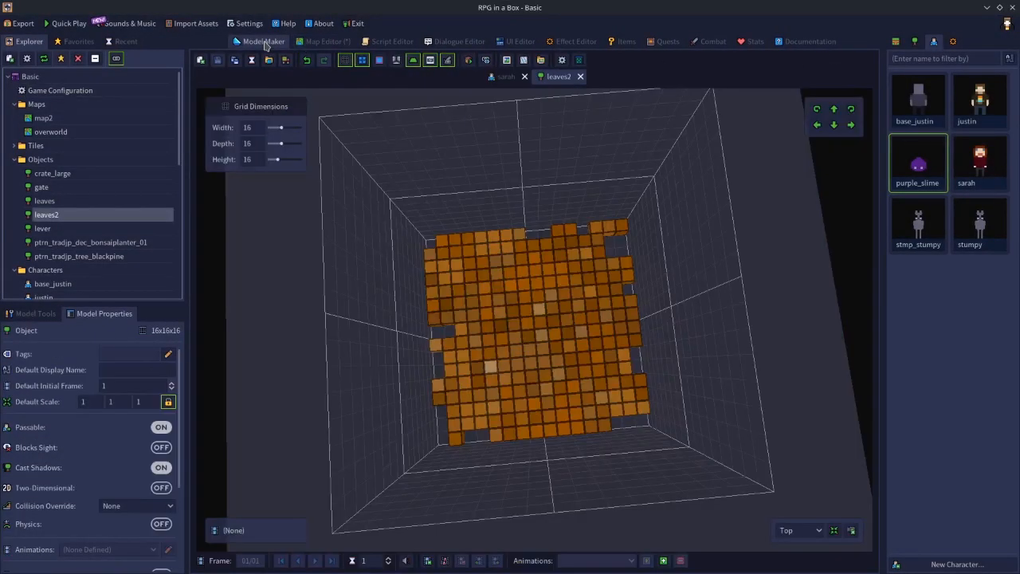
click(580, 76)
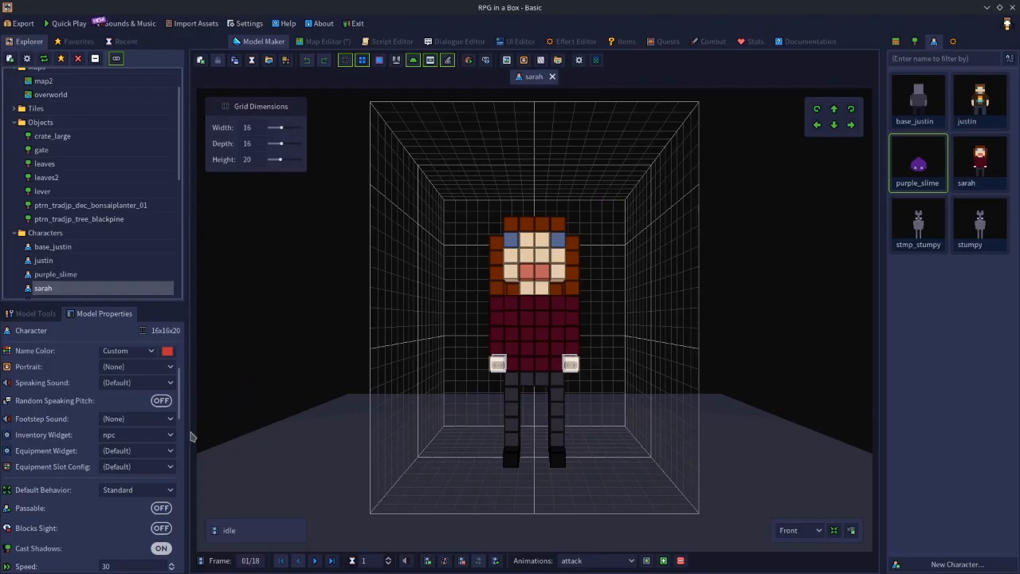
Examine the properties of the sarah character model and the choices offered for its default behavior.
scroll(178, 425, down, 6)
scroll(183, 405, up, 3)
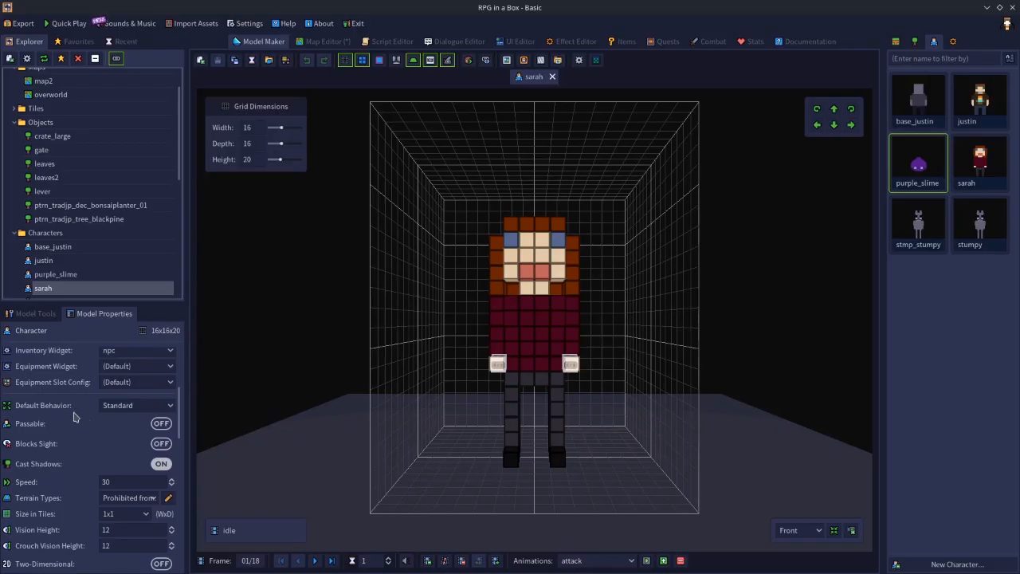
click(126, 408)
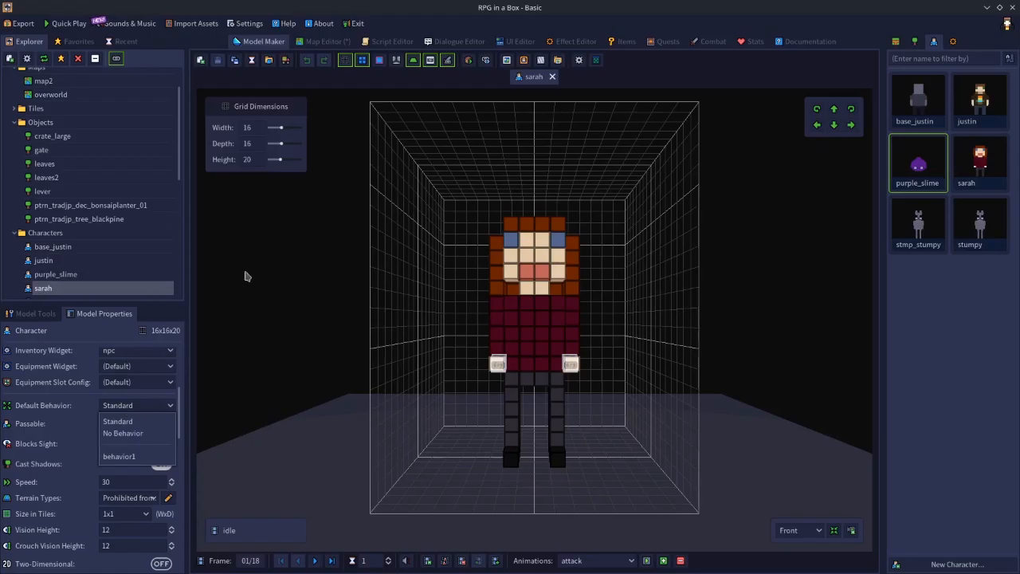
click(180, 118)
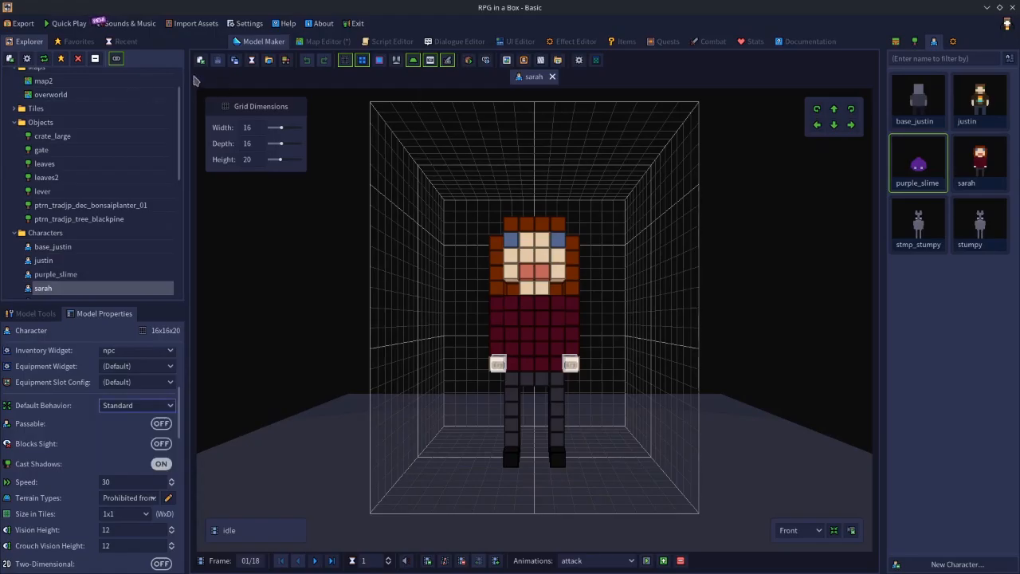
Delete the behavior1 preset from the Game Configuration's Behaviors settings and save the configuration.
scroll(72, 82, up, 2)
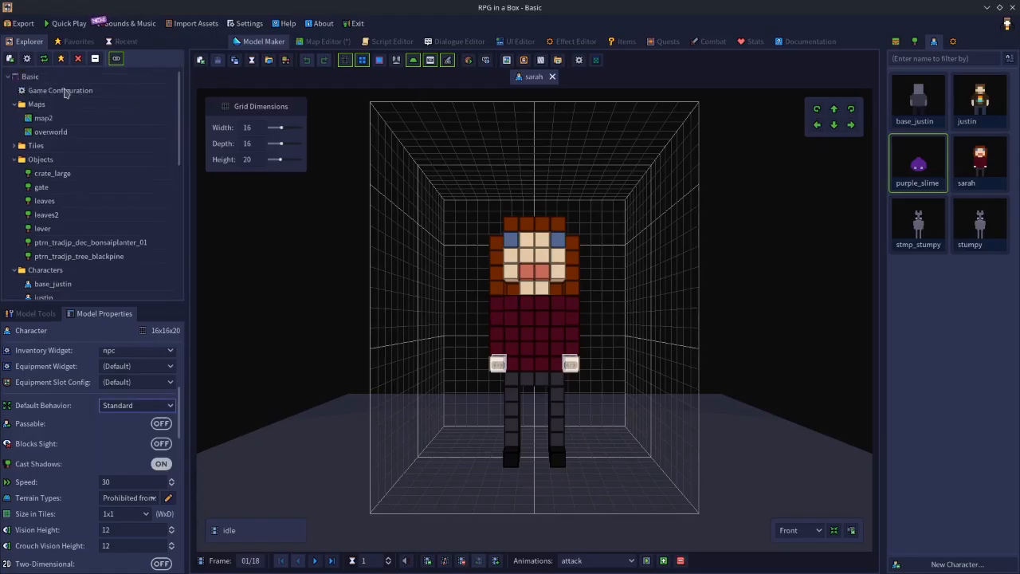
double_click(68, 92)
click(715, 170)
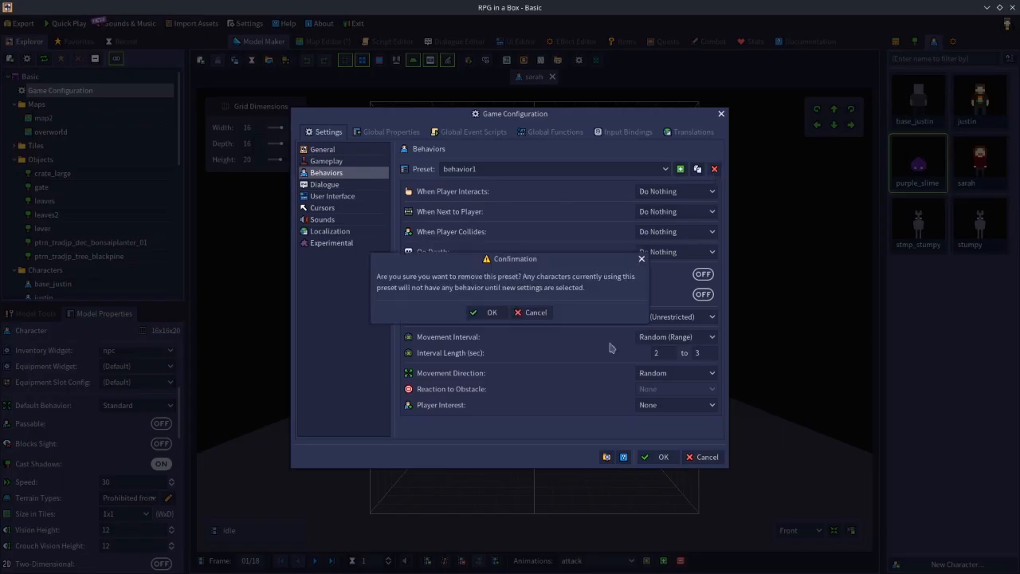
click(481, 315)
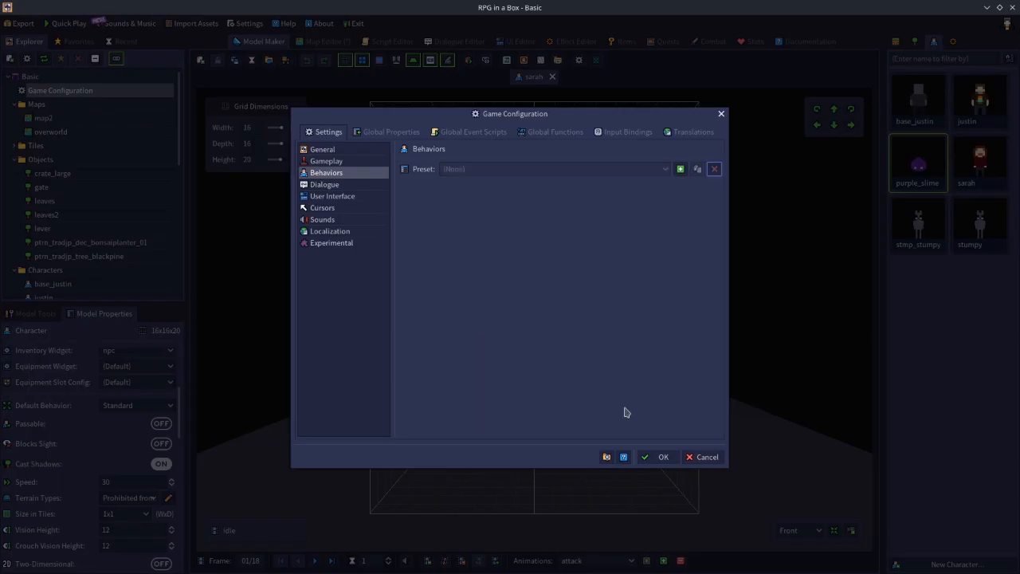
click(654, 457)
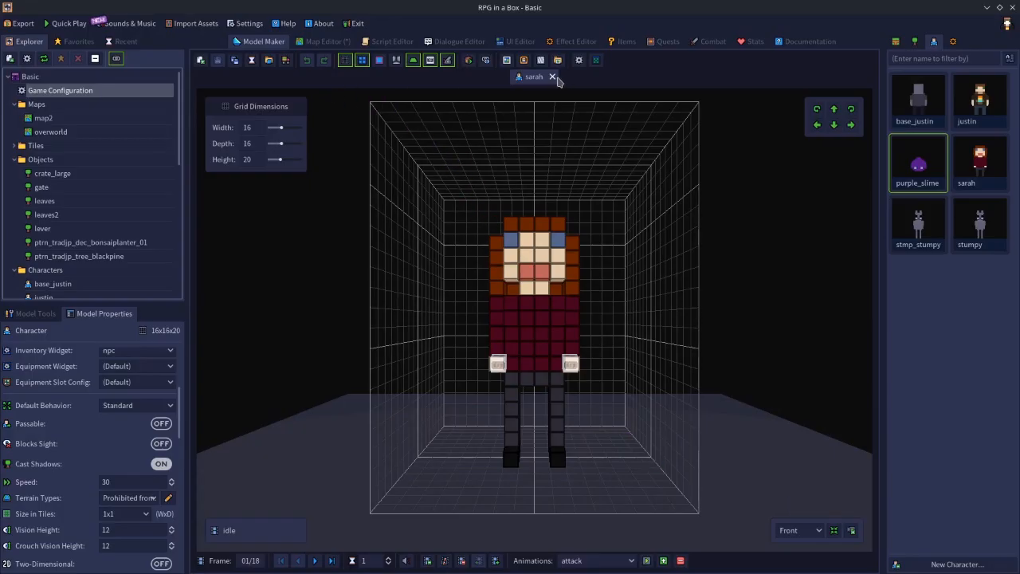
Reopen the sarah character model and check its default behavior choices, keeping Standard.
click(553, 77)
click(980, 160)
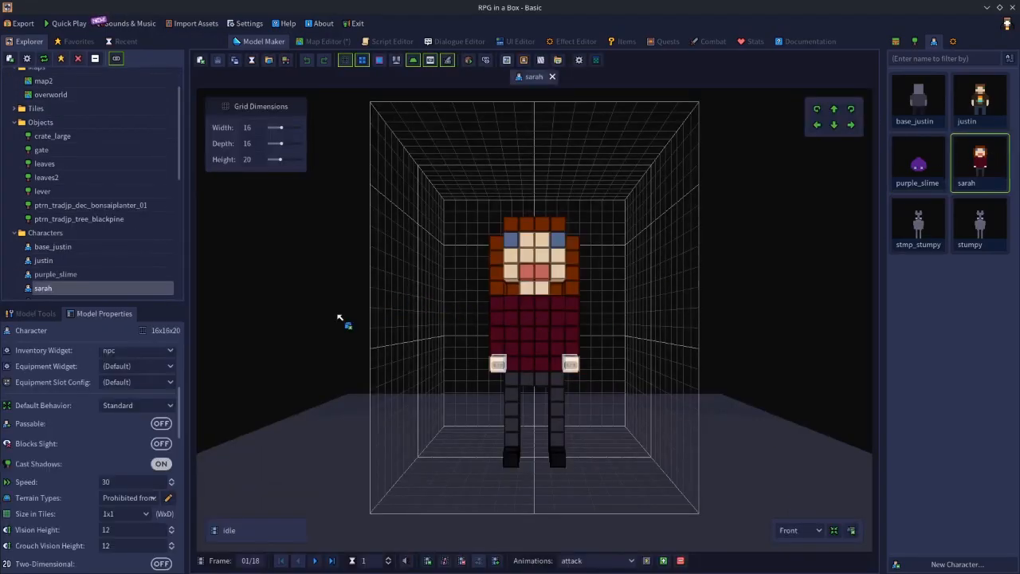
click(113, 408)
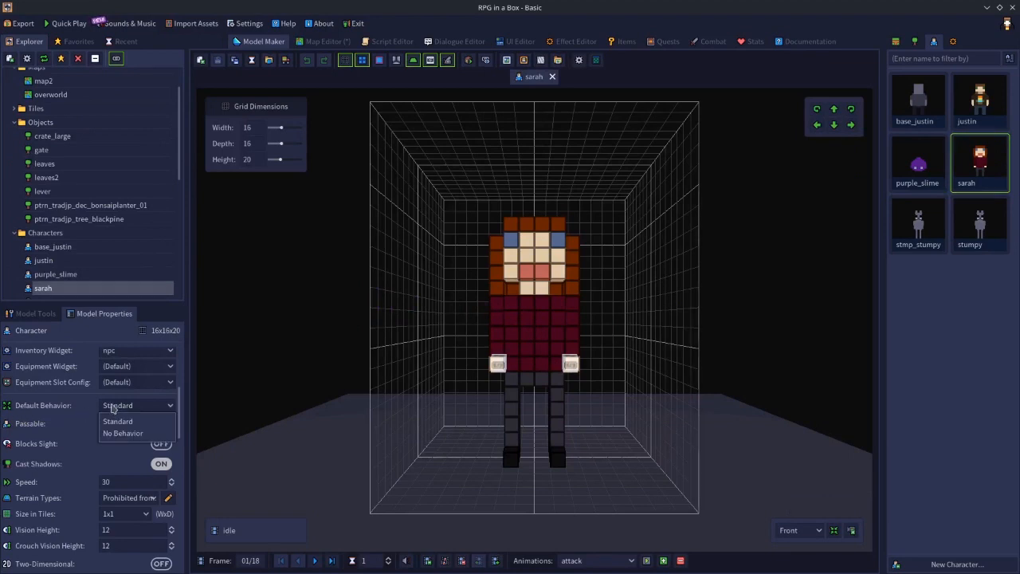
click(113, 421)
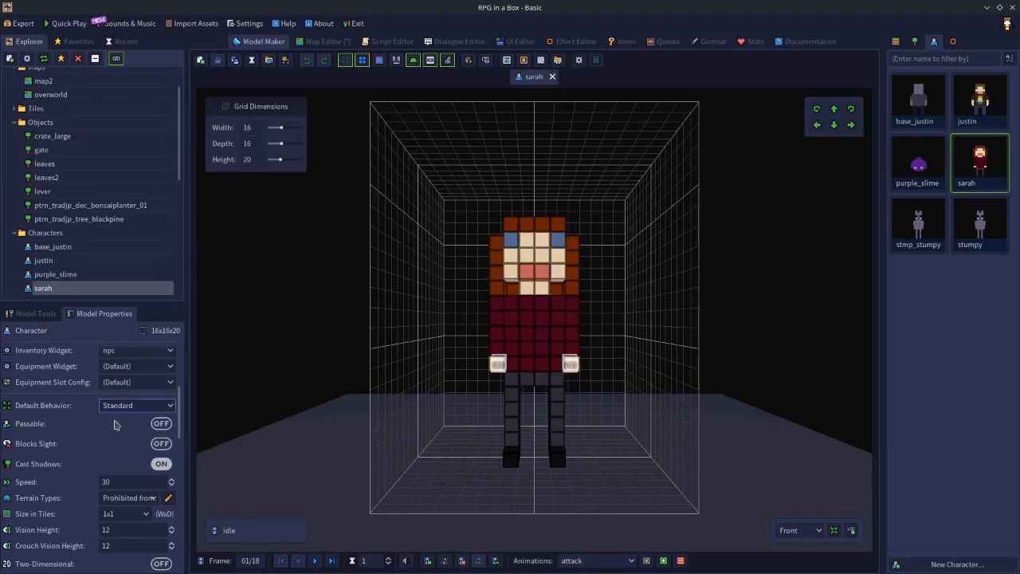
Set the sarah model's default behavior to No Behavior, return it to Standard, and save the model.
click(123, 413)
click(138, 439)
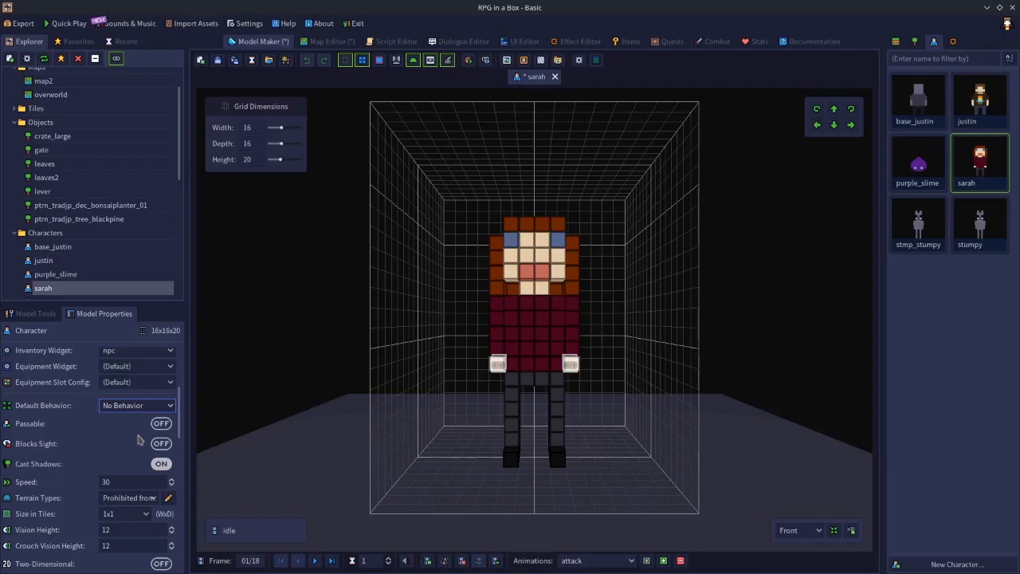
click(136, 405)
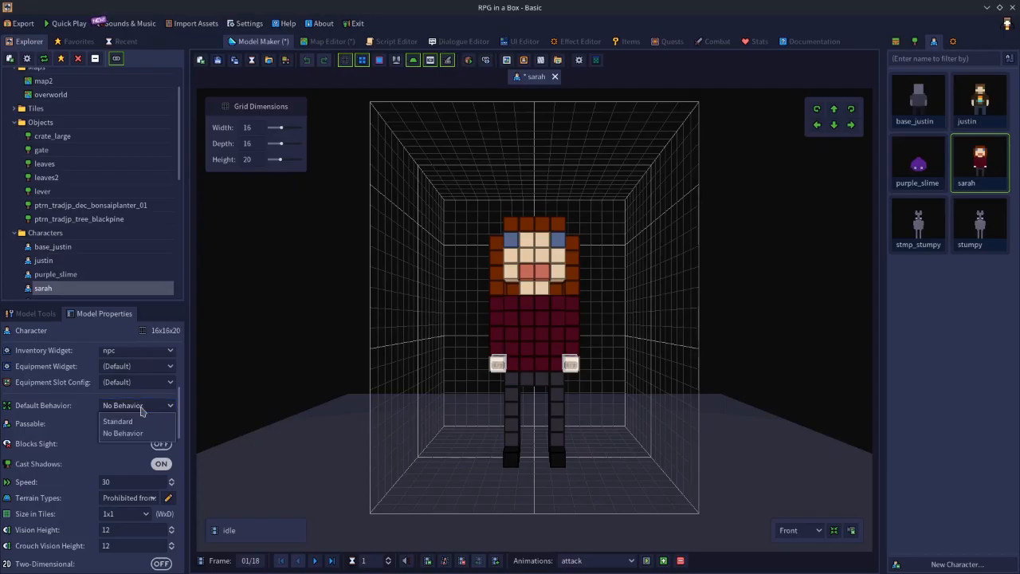
click(127, 421)
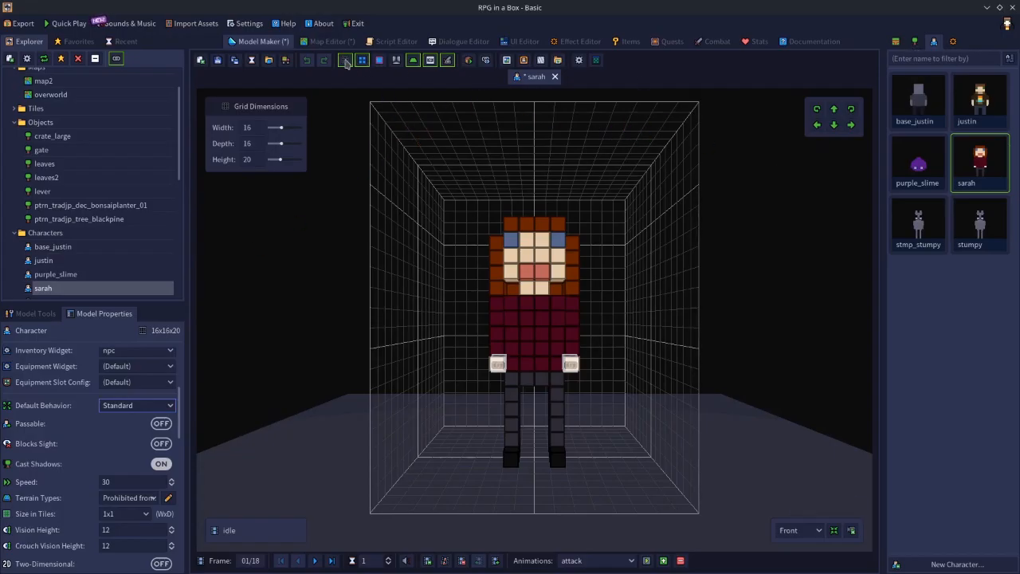
click(219, 60)
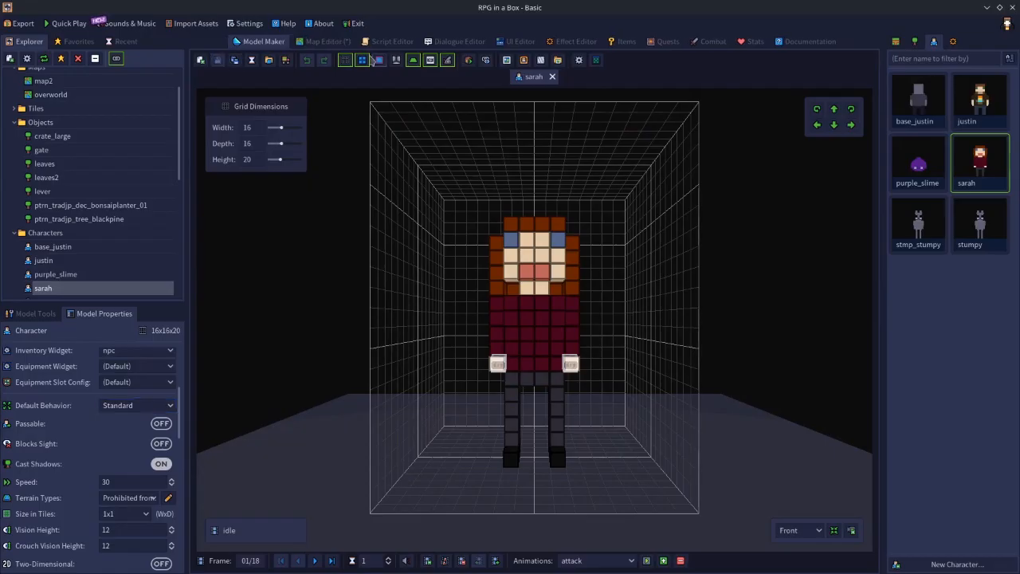
Place a sarah character on the overworld map's grass inside the bend of the dirt path and select it.
click(327, 42)
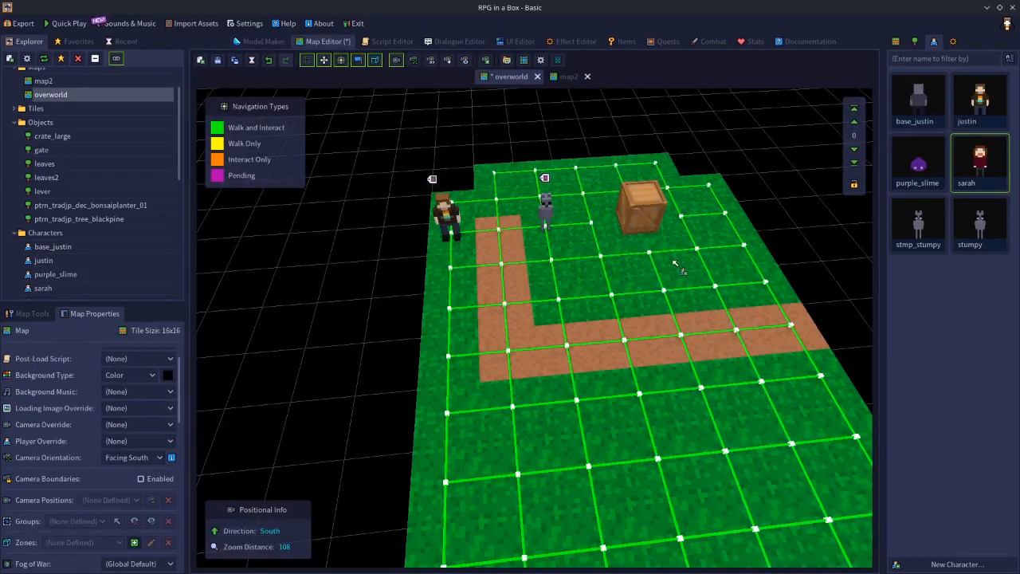
click(577, 319)
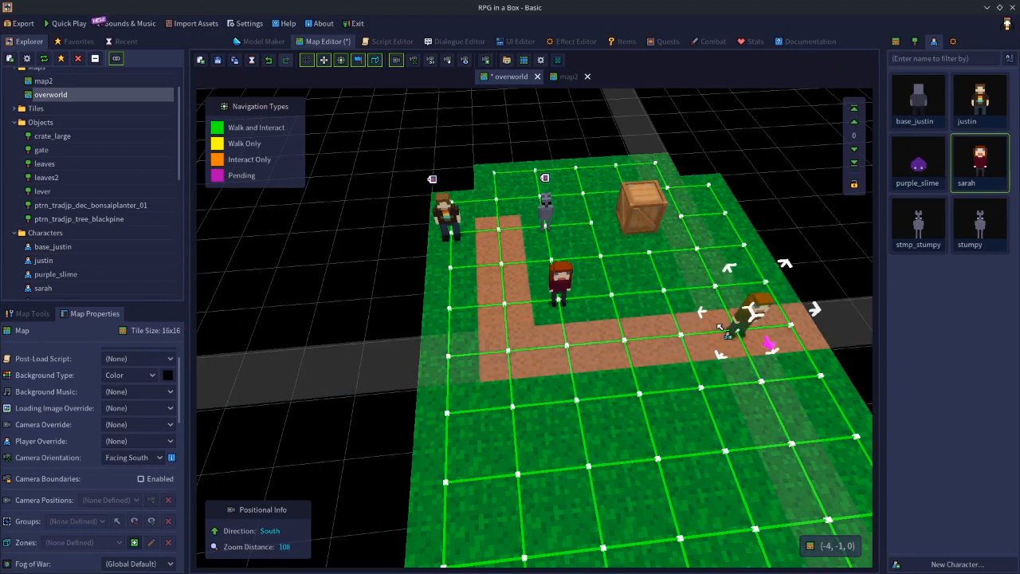
click(562, 293)
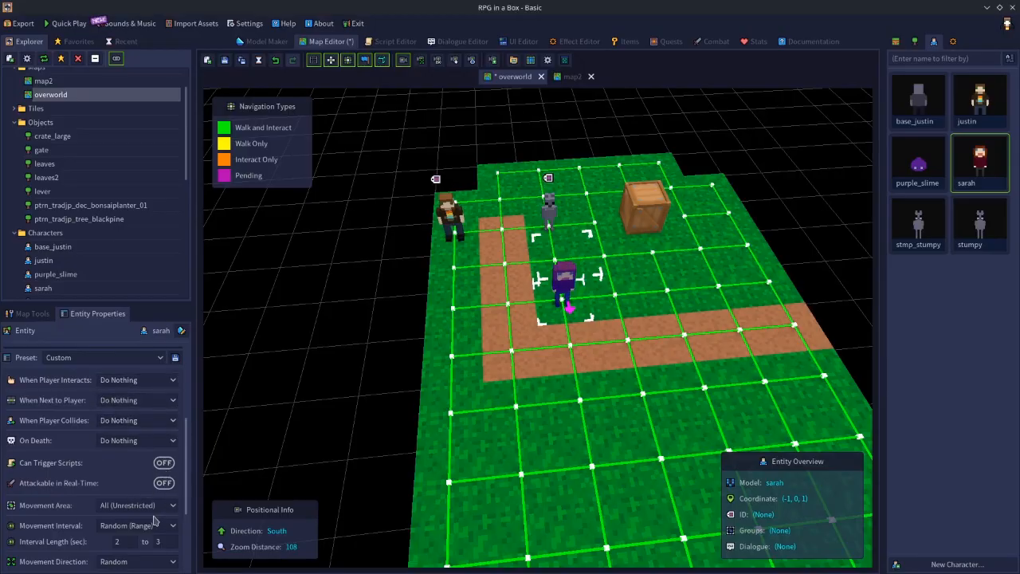
Review the behavior settings of the placed sarah character, from its interaction triggers to its movement and player interest options.
scroll(157, 521, down, 1)
scroll(116, 505, down, 1)
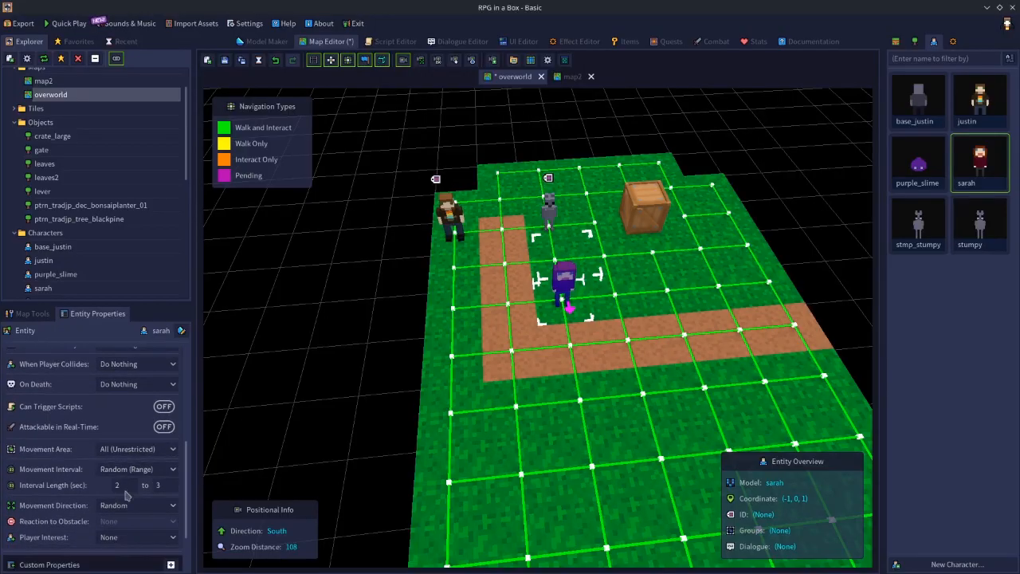
scroll(128, 494, down, 2)
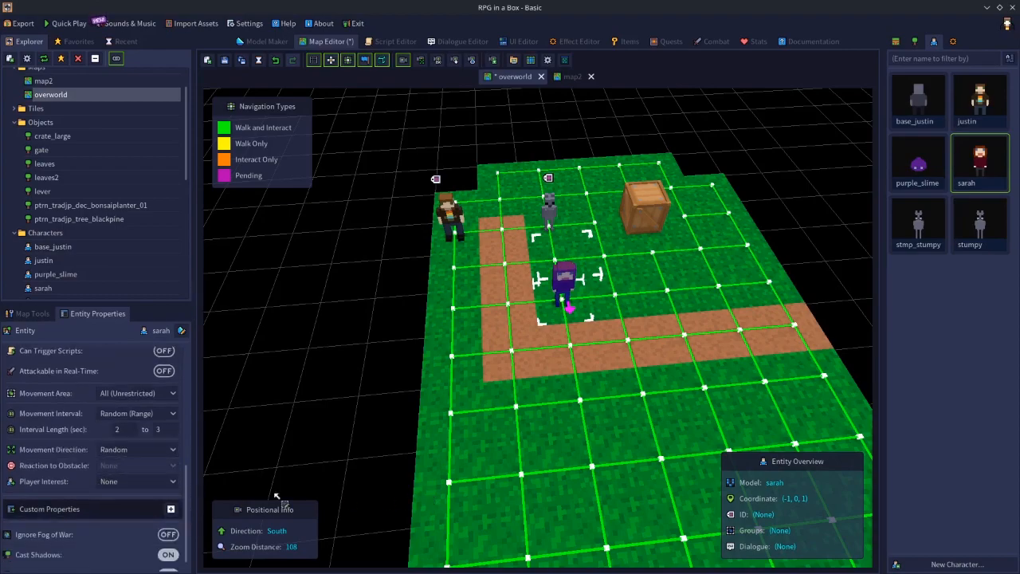
scroll(134, 448, up, 5)
scroll(134, 448, up, 1)
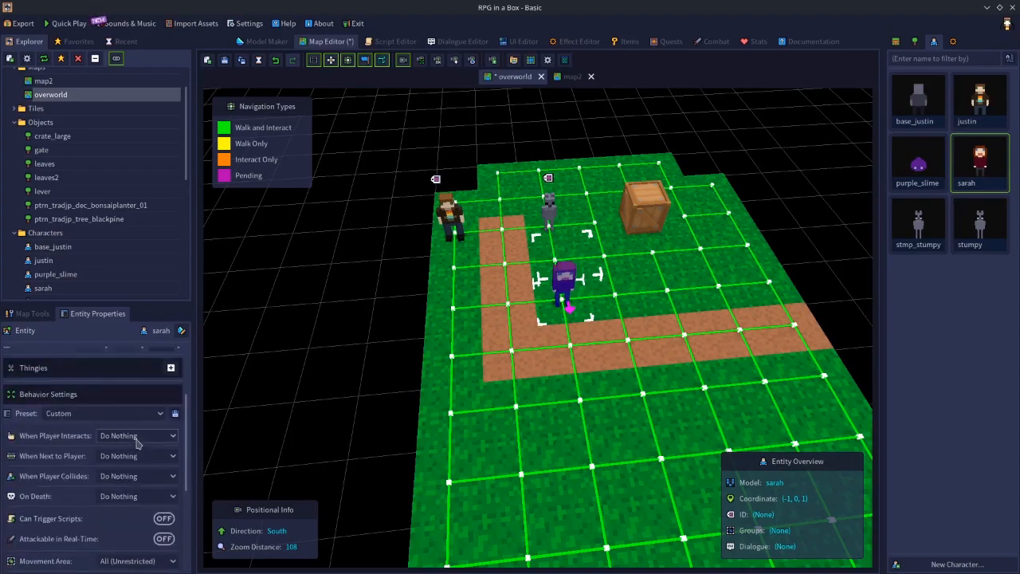
scroll(145, 437, down, 2)
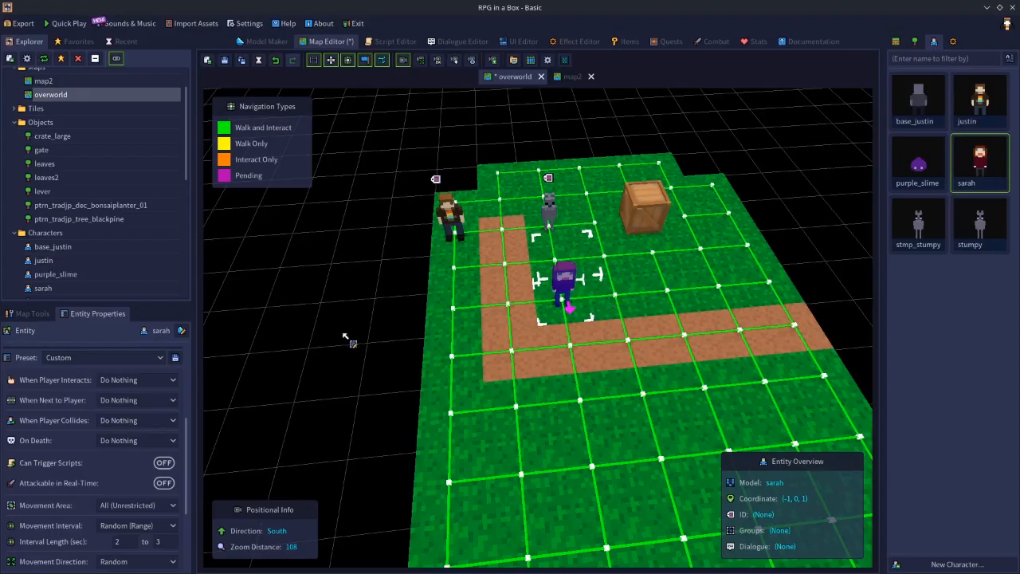
Set the sarah character's On Death behavior to Run Script with the test script, and reselect the character to check it.
click(137, 440)
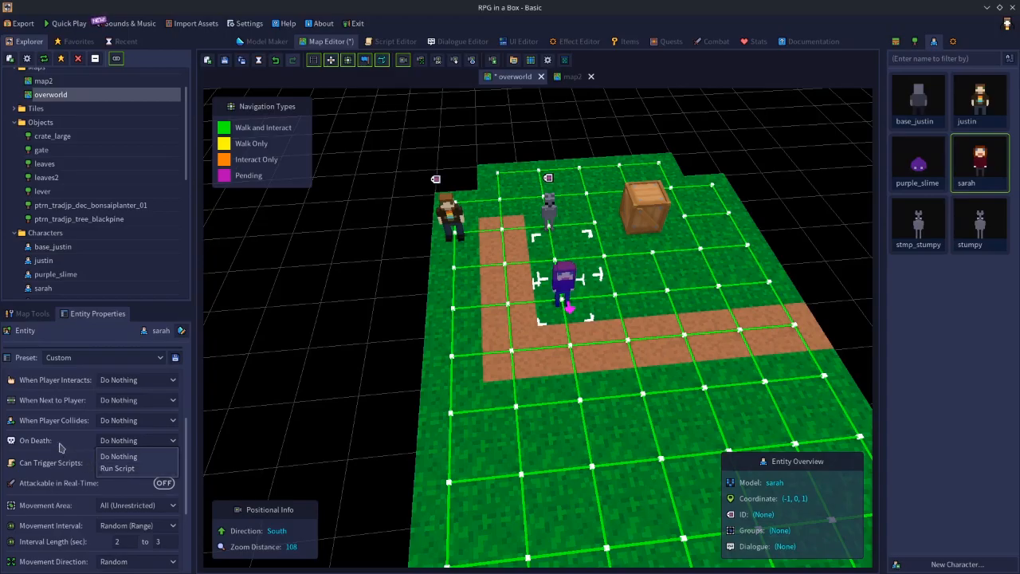
click(118, 468)
click(129, 457)
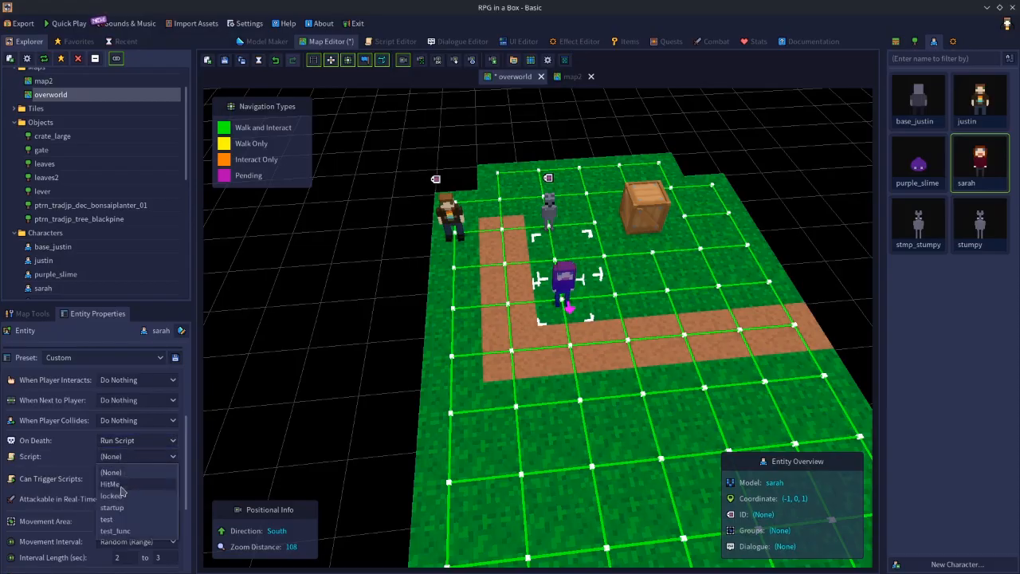
click(120, 519)
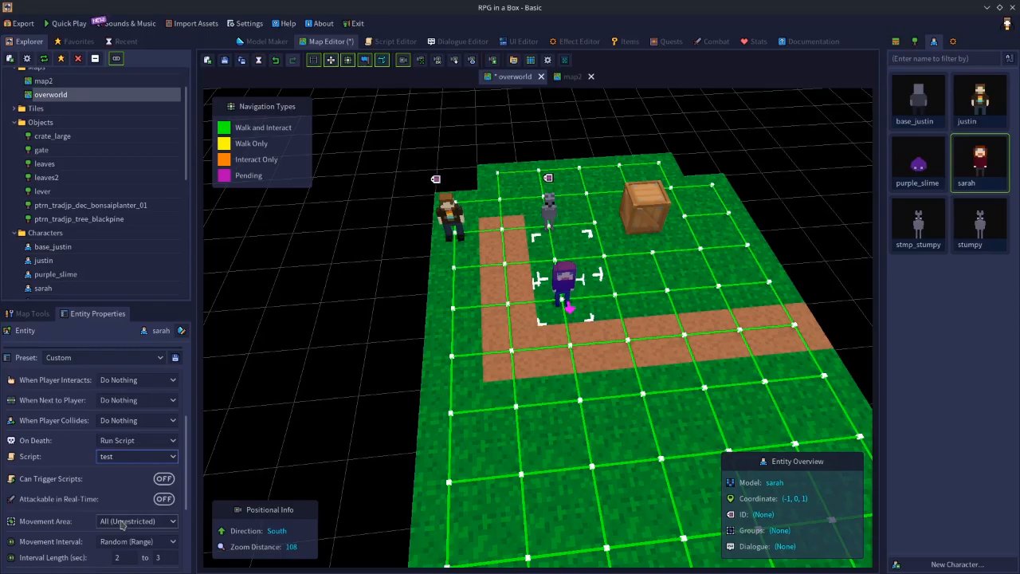
click(405, 343)
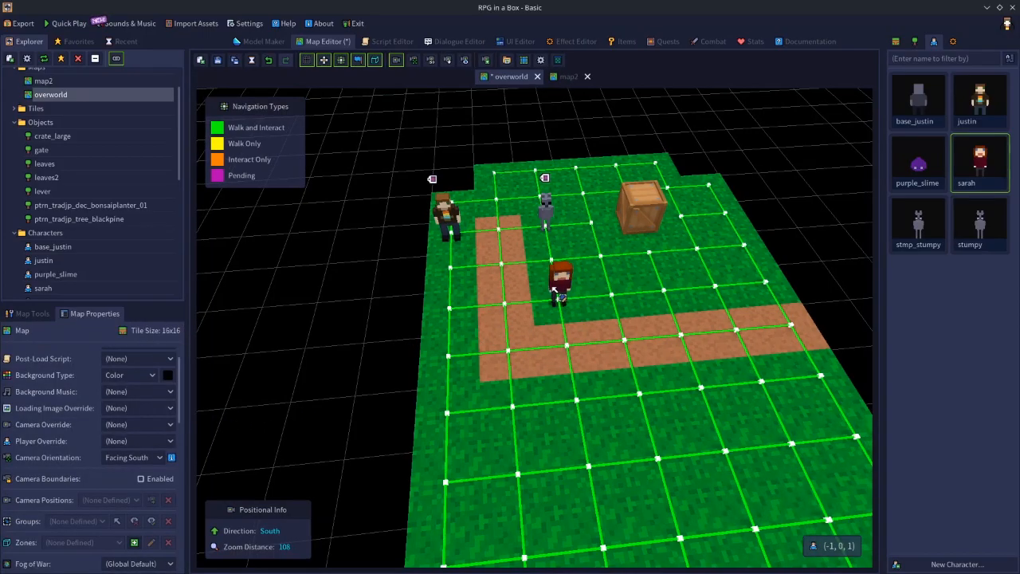
click(560, 294)
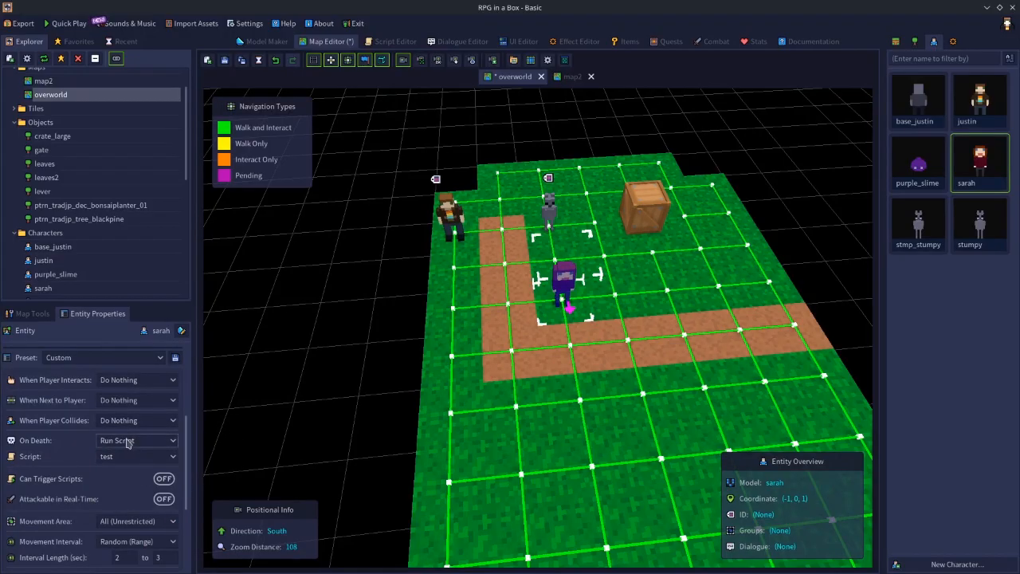
Place a second sarah character on the grass tile between the first one and the crate, and select it.
click(991, 177)
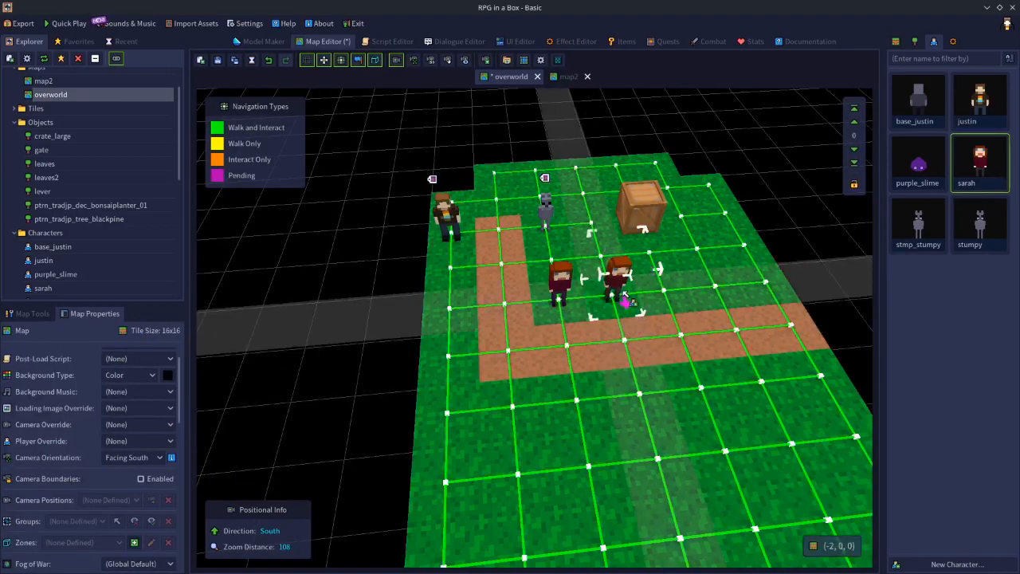
click(624, 295)
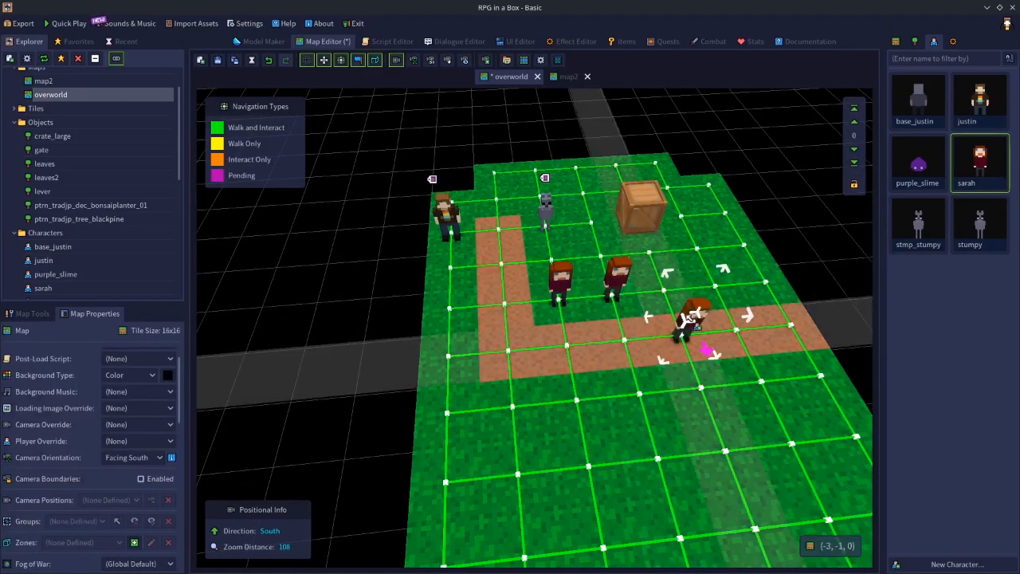
click(623, 277)
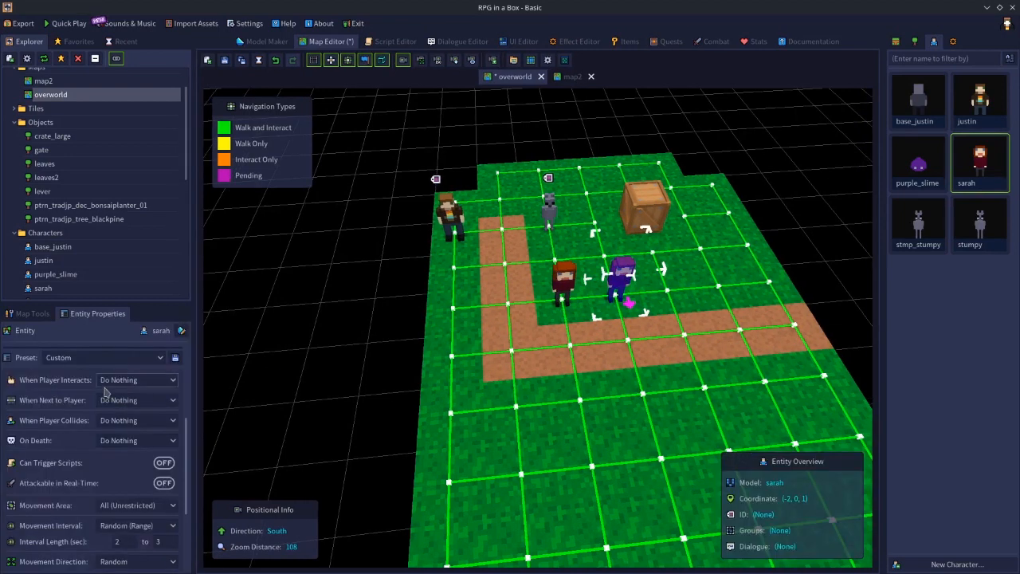
Set the second sarah character's On Death behavior to Run Script with the test script, and deselect it.
click(137, 440)
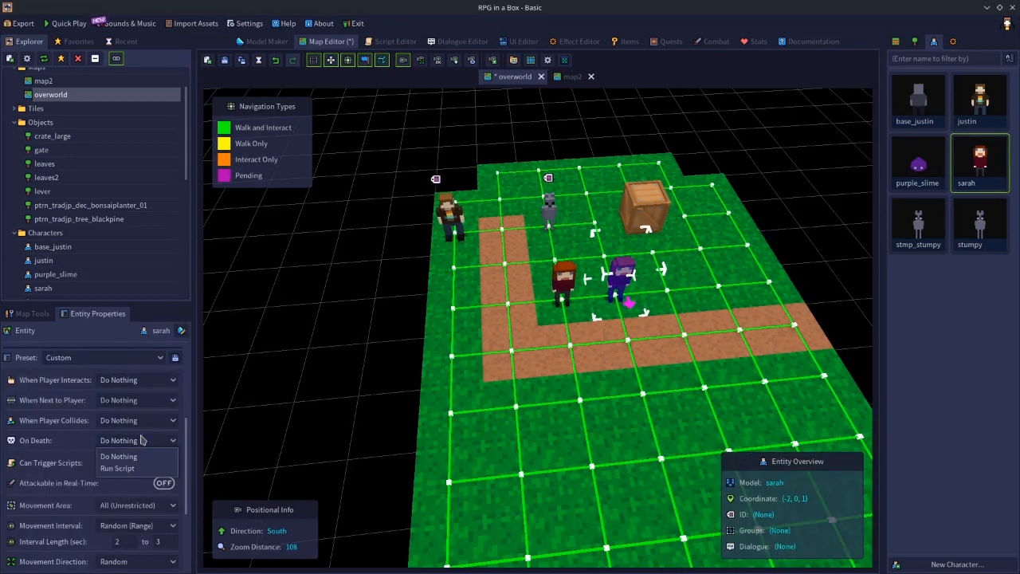
click(130, 470)
click(127, 459)
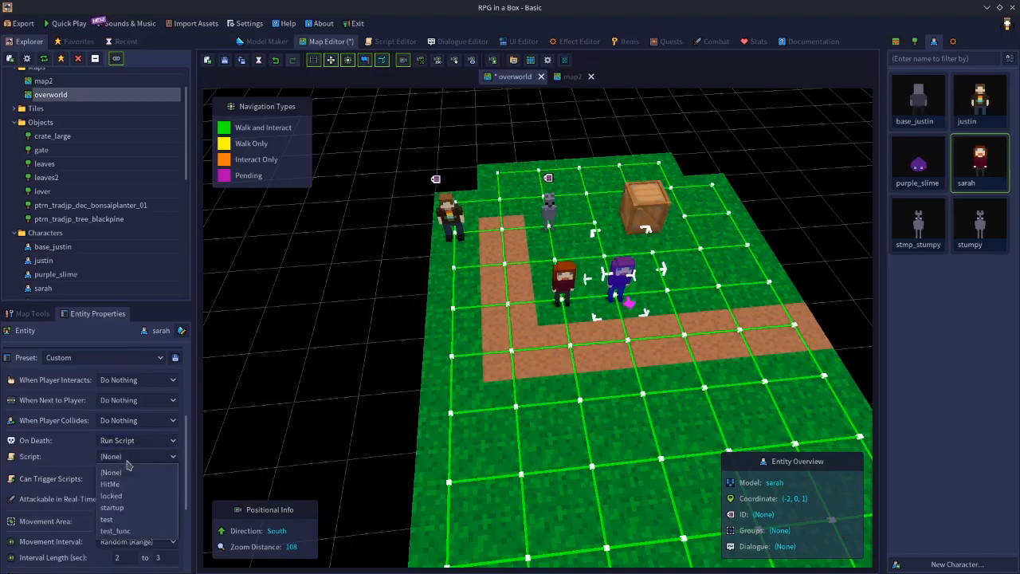
click(111, 519)
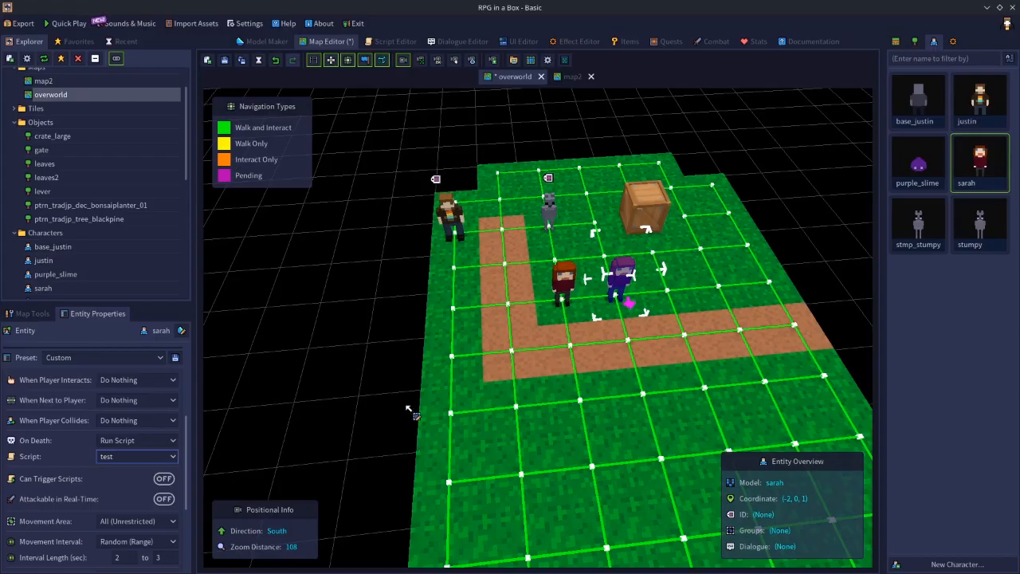
click(400, 379)
Delete both sarah characters from the overworld map.
click(616, 279)
key(Delete)
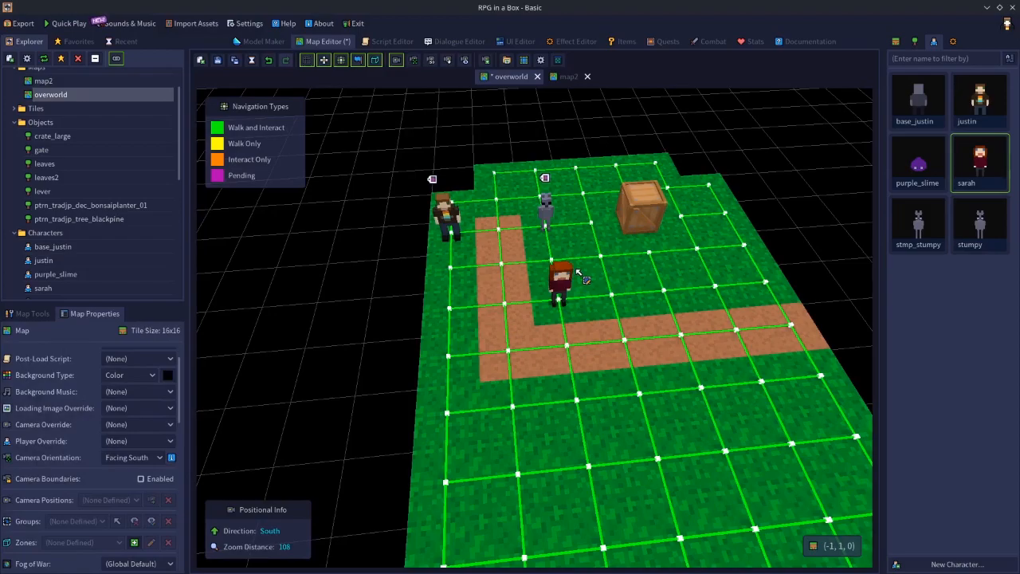
click(567, 289)
key(Delete)
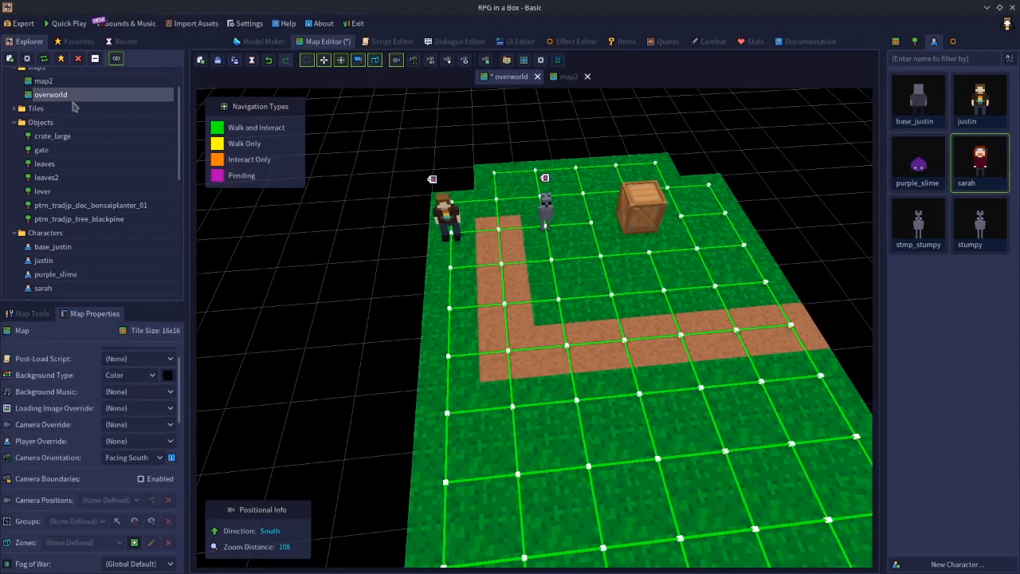
Look at the Behaviors section of the Game Configuration settings and leave it without changes.
scroll(99, 117, up, 1)
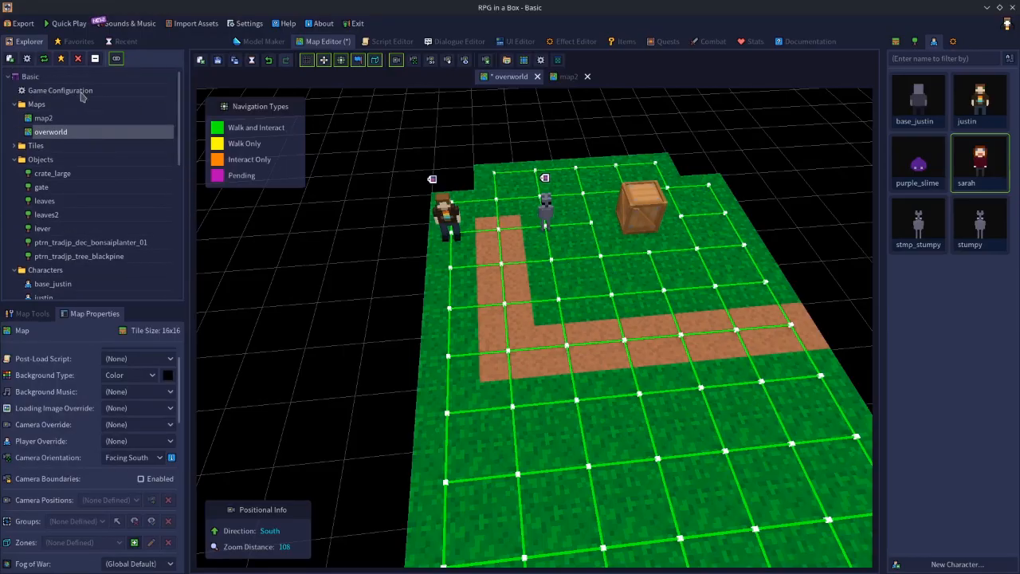
double_click(82, 93)
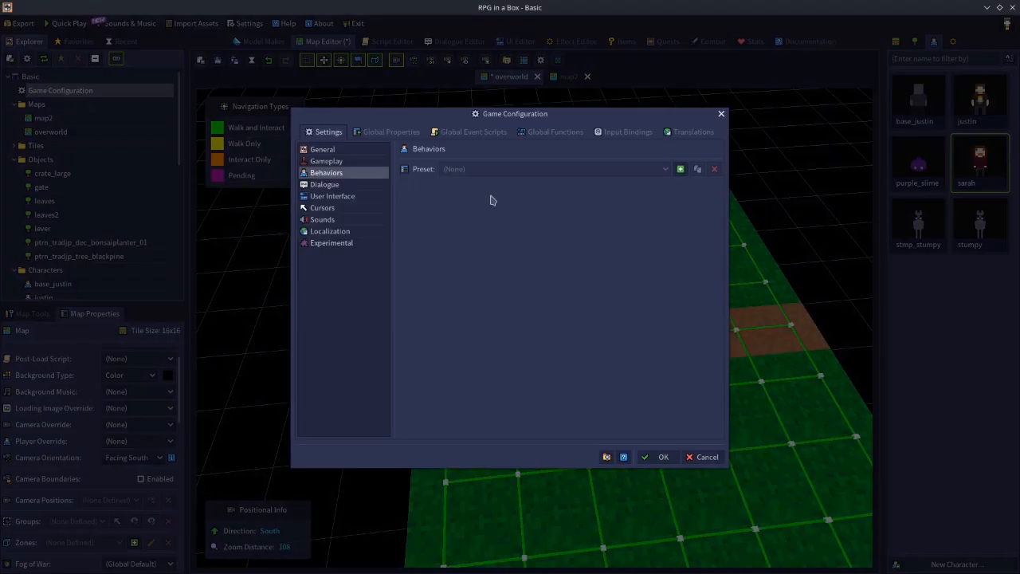
click(692, 457)
Open the sarah character model and examine the options available for its Default Behavior.
double_click(966, 162)
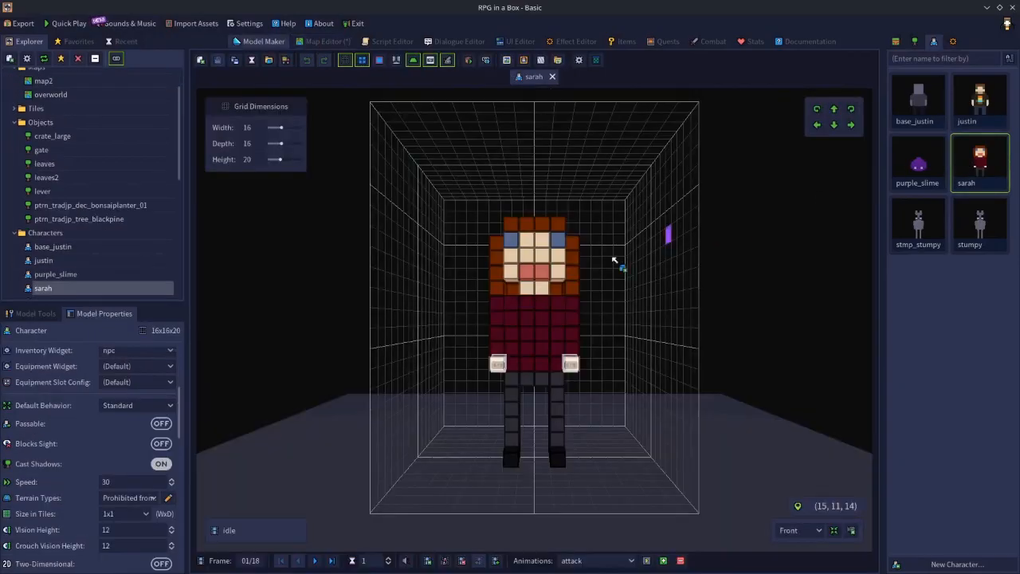
click(146, 406)
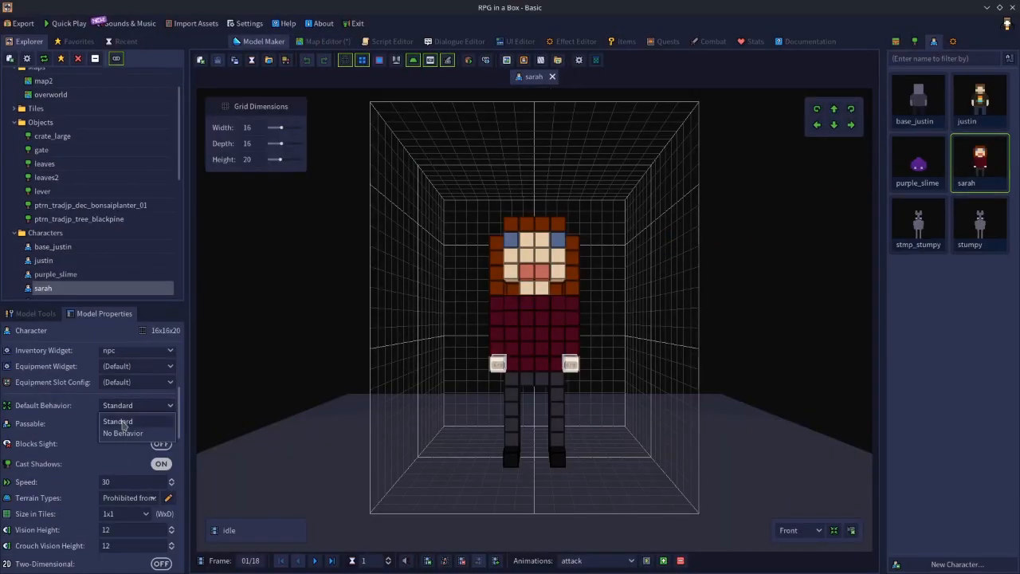
click(278, 298)
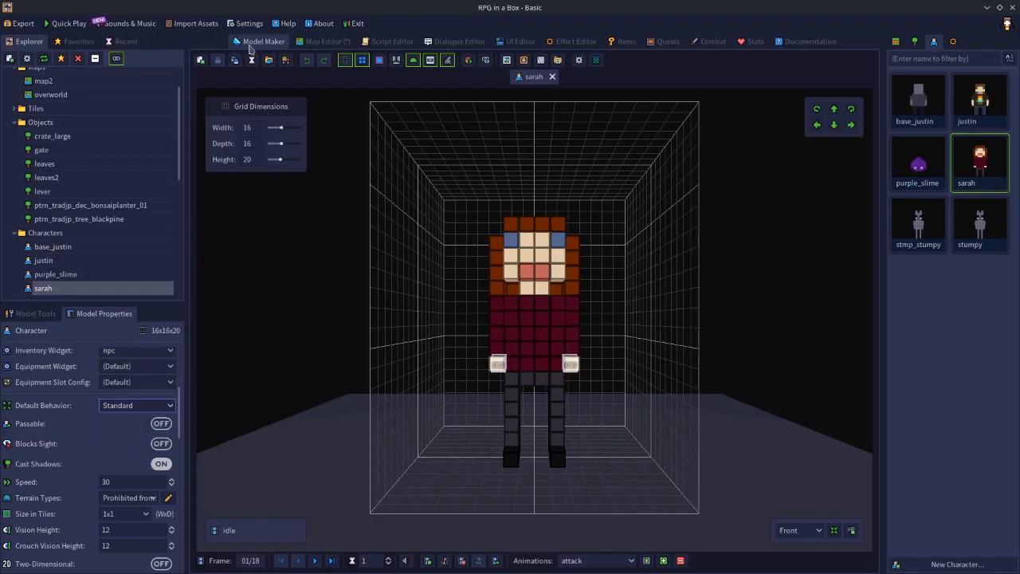
Create a behavior preset named sarah in the Behaviors section of the Game Configuration.
scroll(178, 127, up, 2)
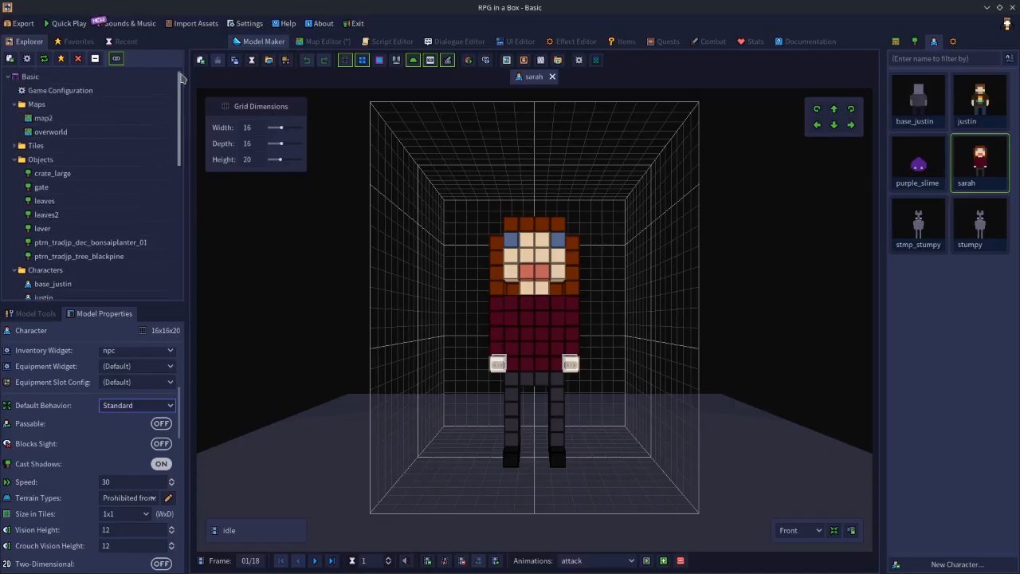
double_click(79, 93)
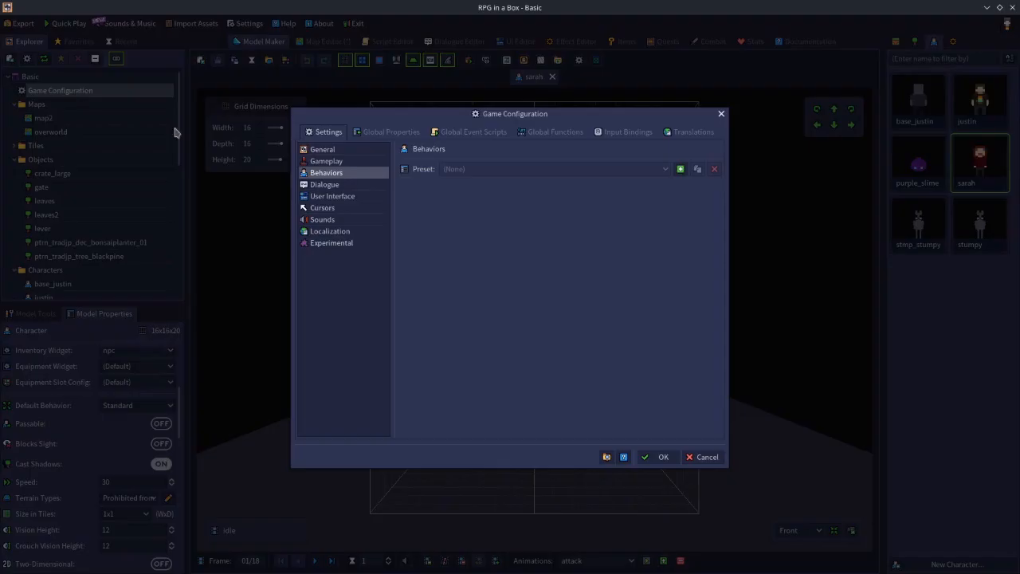
click(680, 169)
text(sarah)
key(Return)
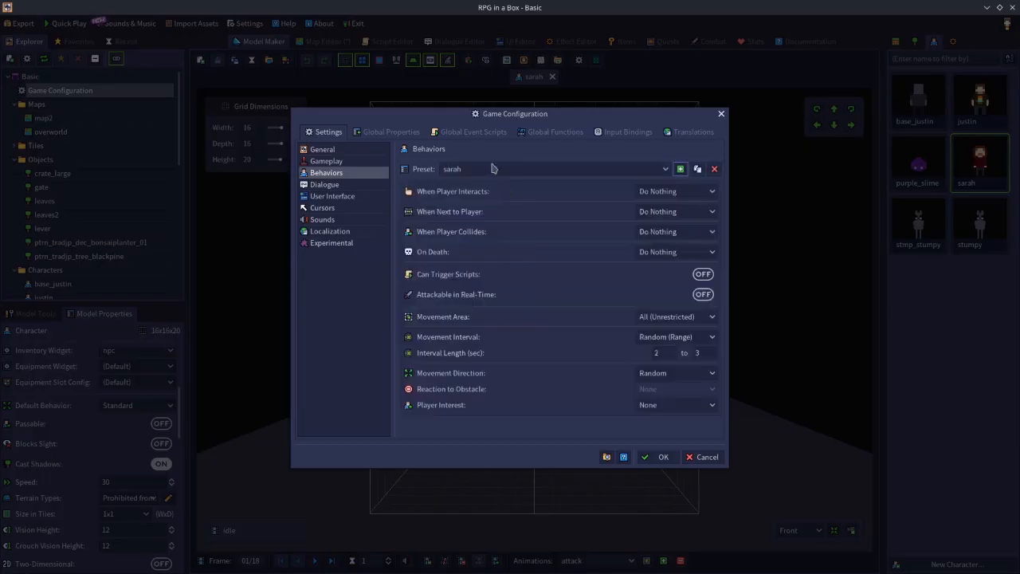
Set the sarah preset's On Death behavior to Run Script with the test script, and accept the configuration.
click(642, 254)
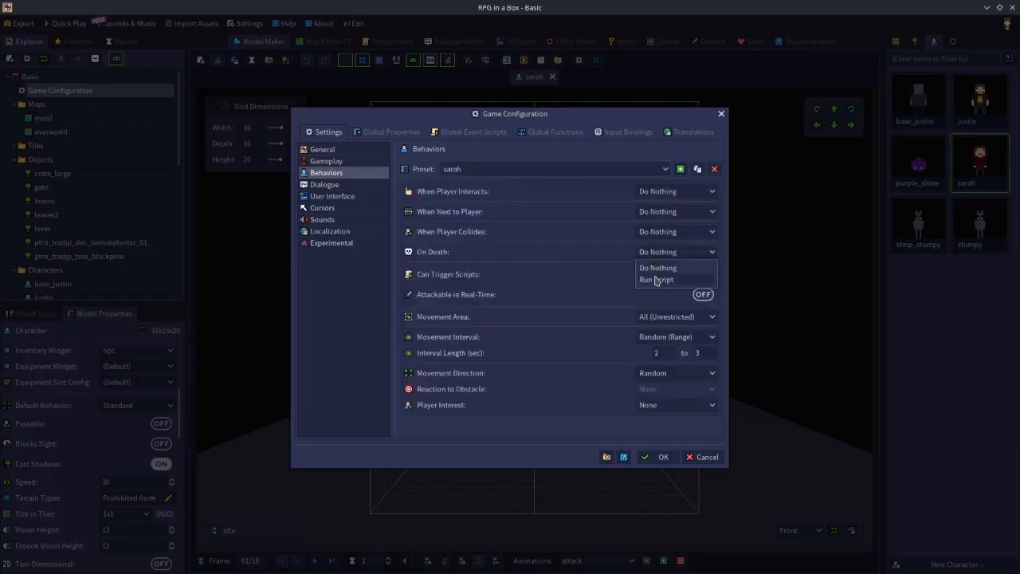
click(656, 279)
click(642, 269)
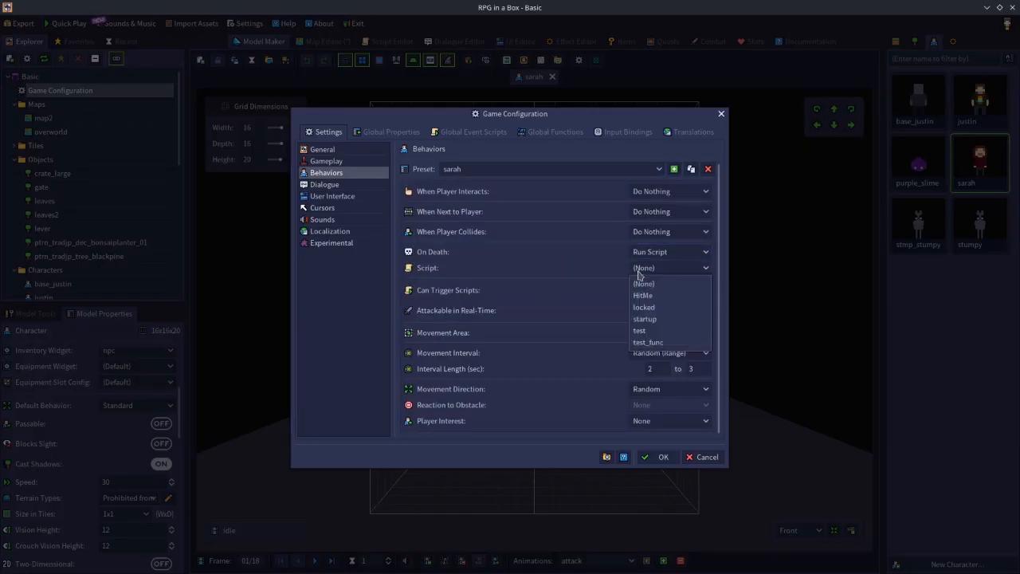
click(646, 333)
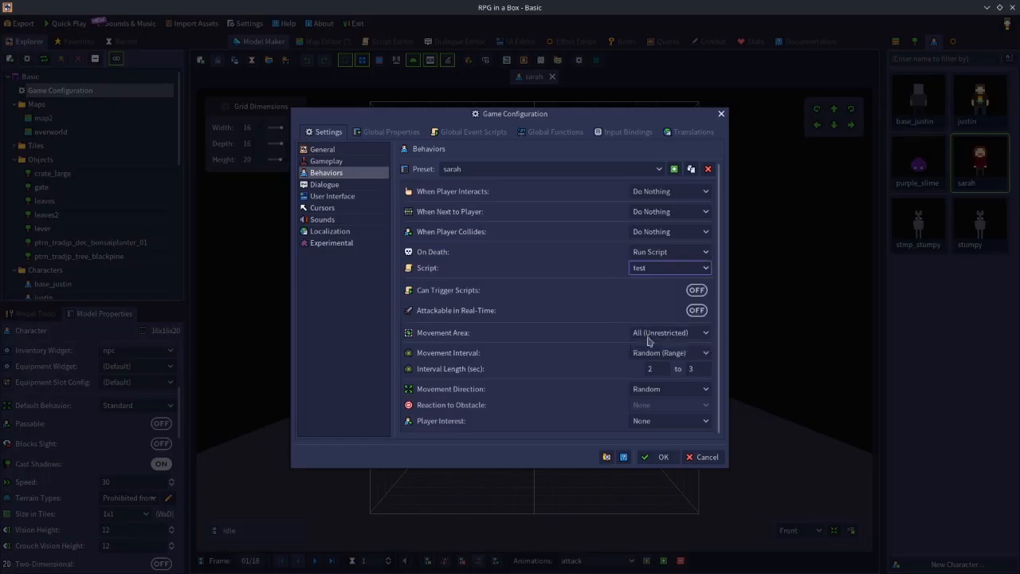
click(660, 461)
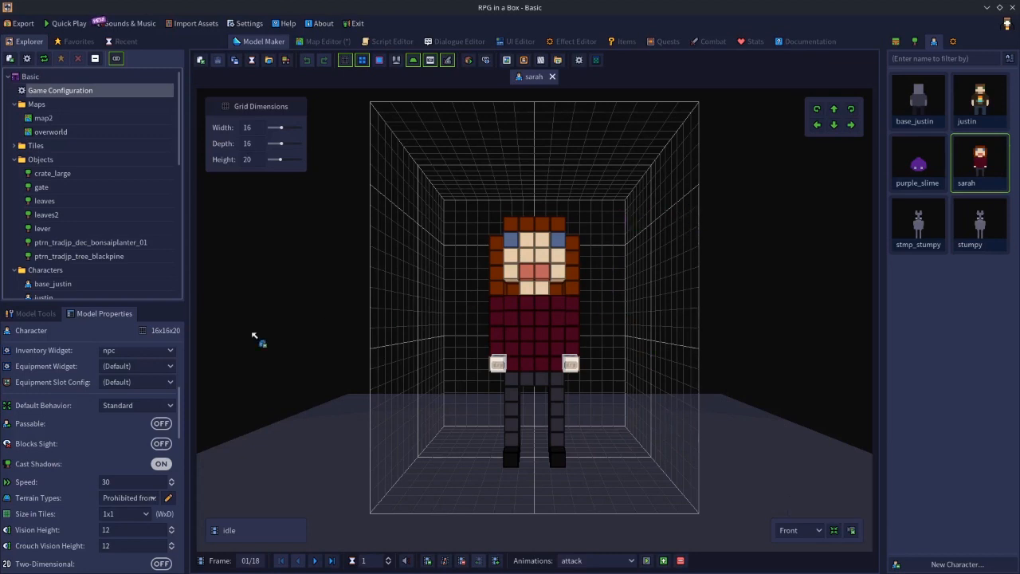
Close and reopen the sarah model to refresh its options, and set its Default Behavior to the sarah preset.
click(122, 411)
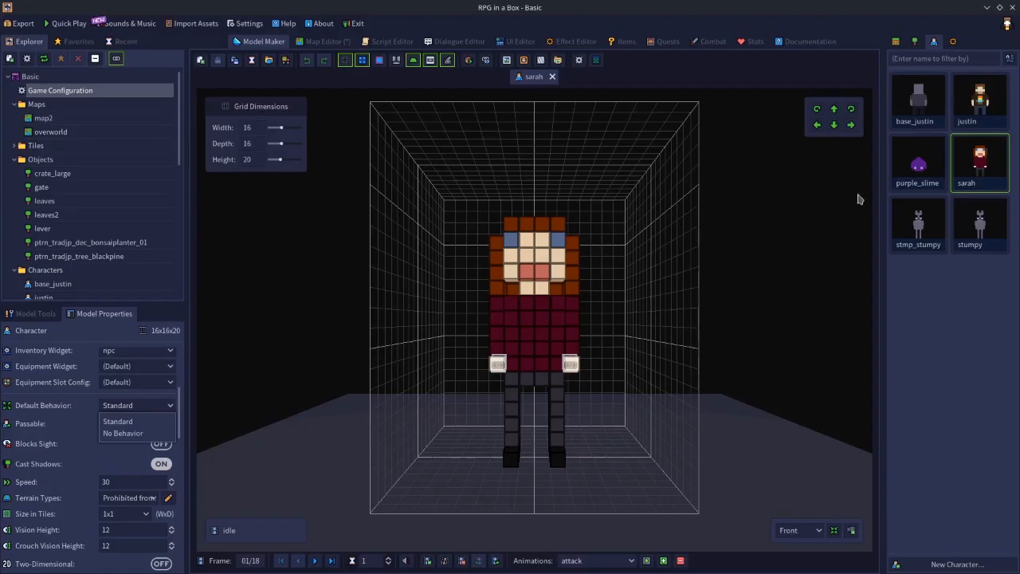
click(552, 77)
click(552, 77)
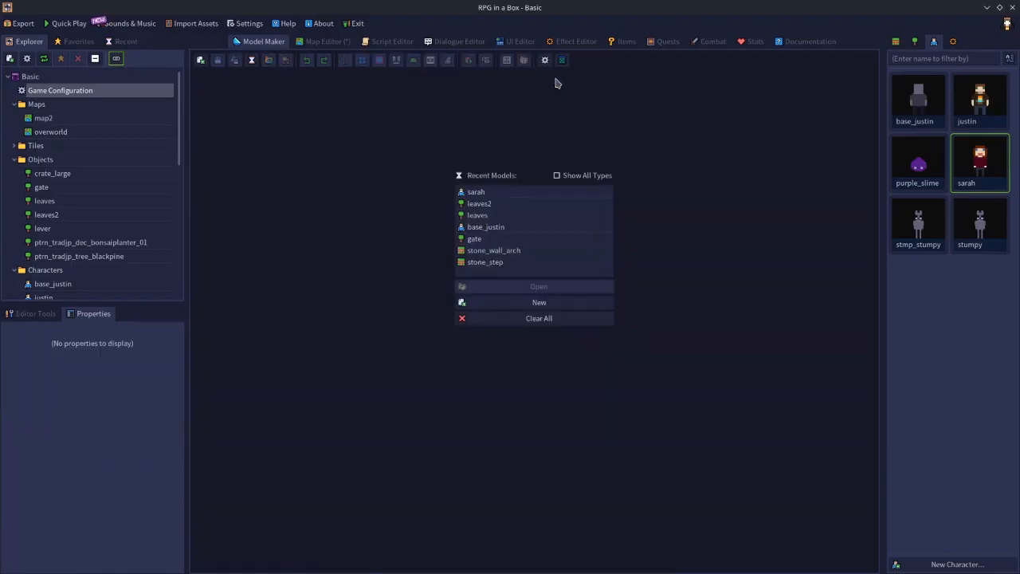
double_click(979, 157)
click(161, 406)
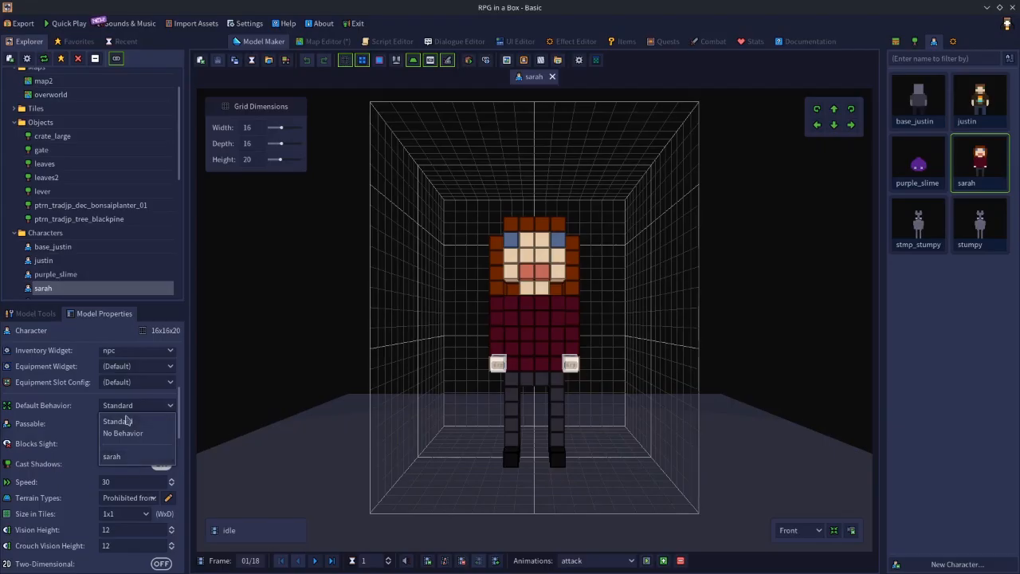
click(111, 457)
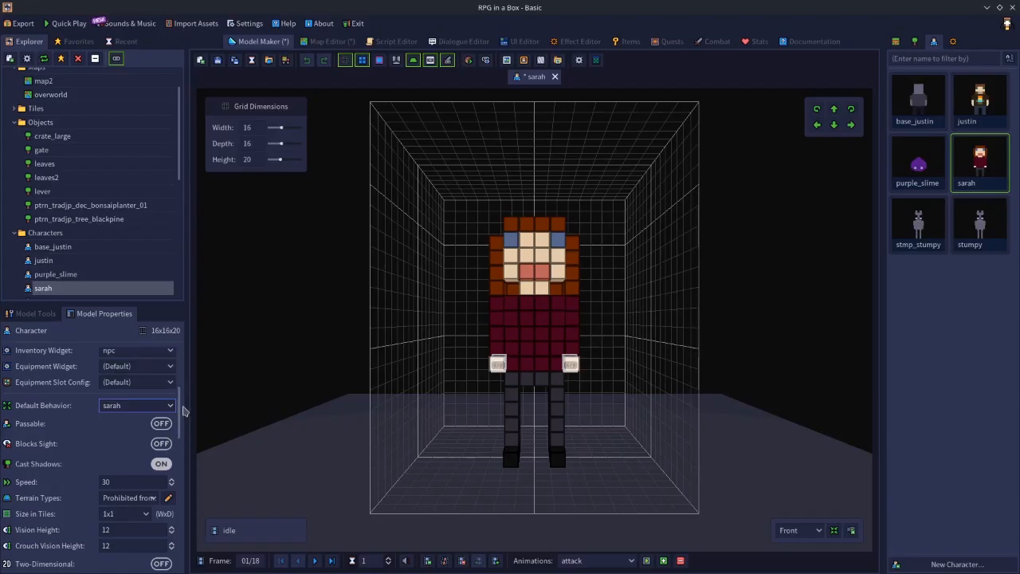
Review the sarah model's remaining properties and save the model.
drag(182, 411, 177, 455)
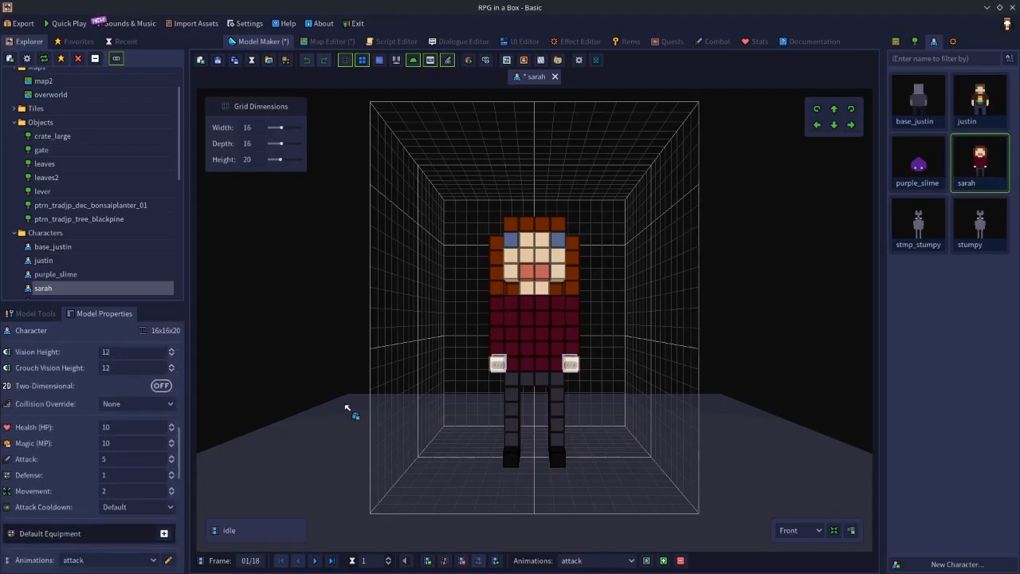
click(216, 62)
drag(179, 453, 188, 384)
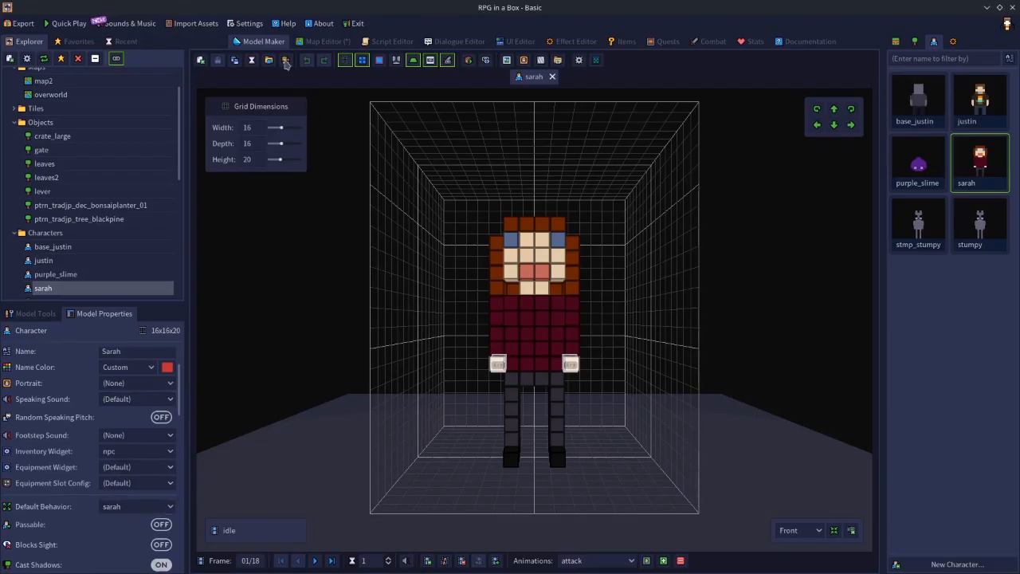
Place five sarah characters in a row on the grass above the dirt path of the overworld map, from (-1, 0, 0) to (-5, 0, 0).
click(323, 41)
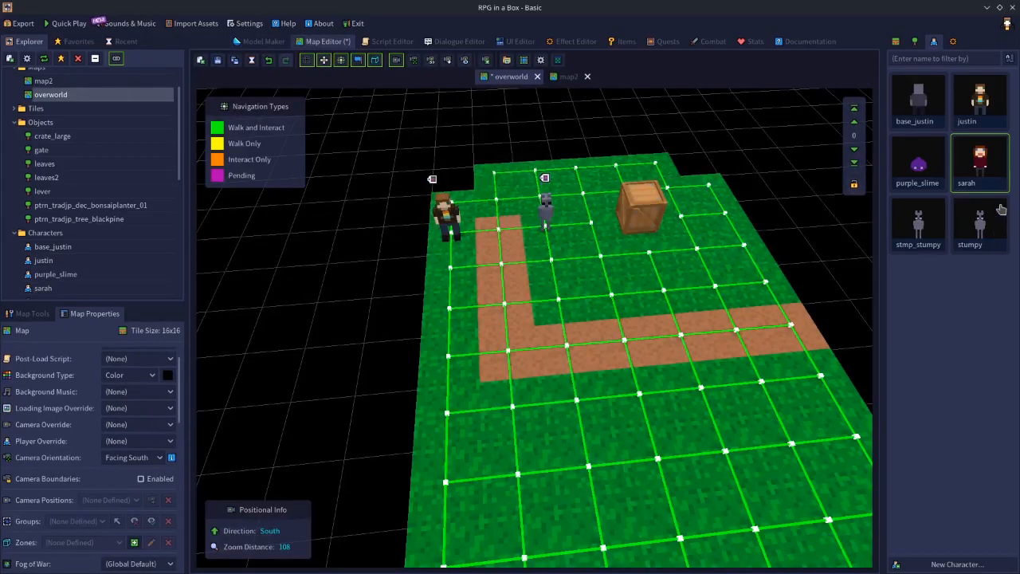
click(561, 309)
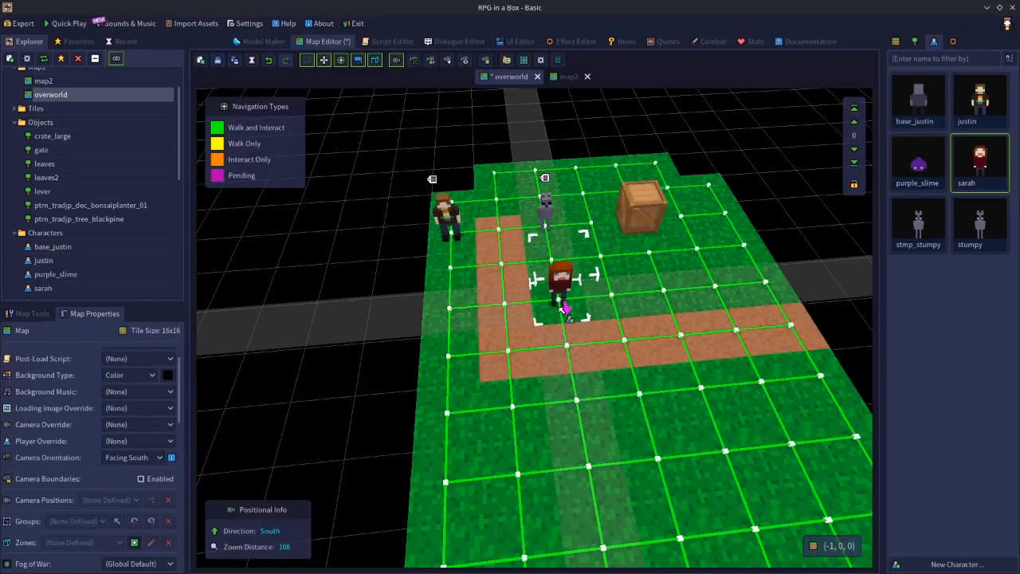
click(617, 305)
click(671, 300)
click(721, 291)
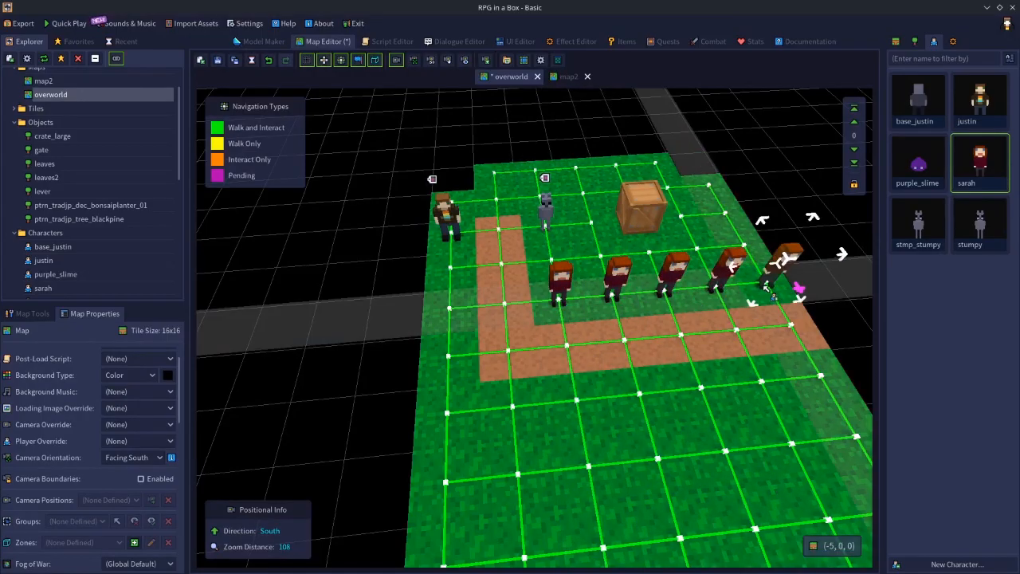
click(774, 281)
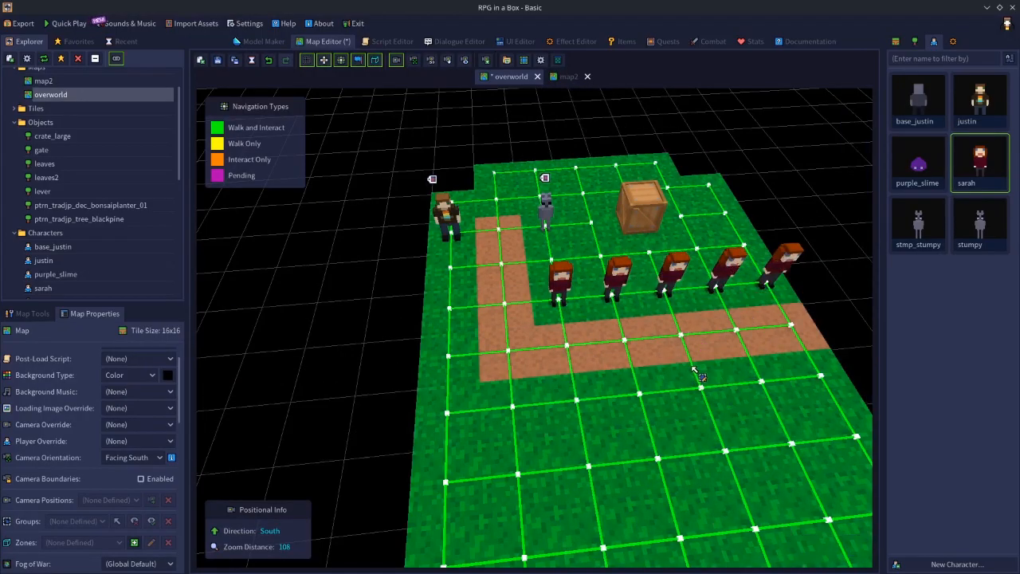
Select each of the five placed sarah characters and check its preset and On Death settings.
click(626, 289)
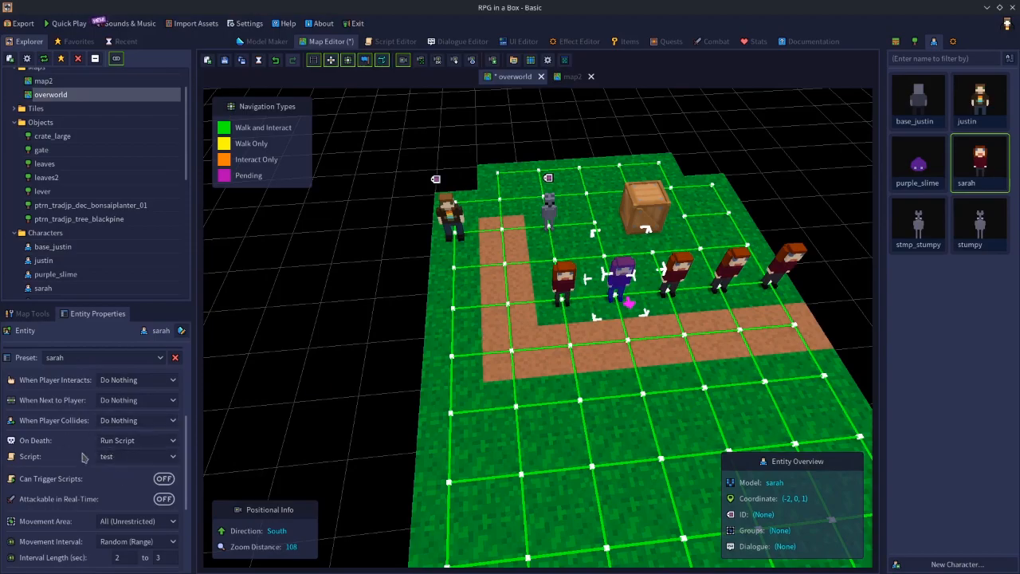
click(562, 283)
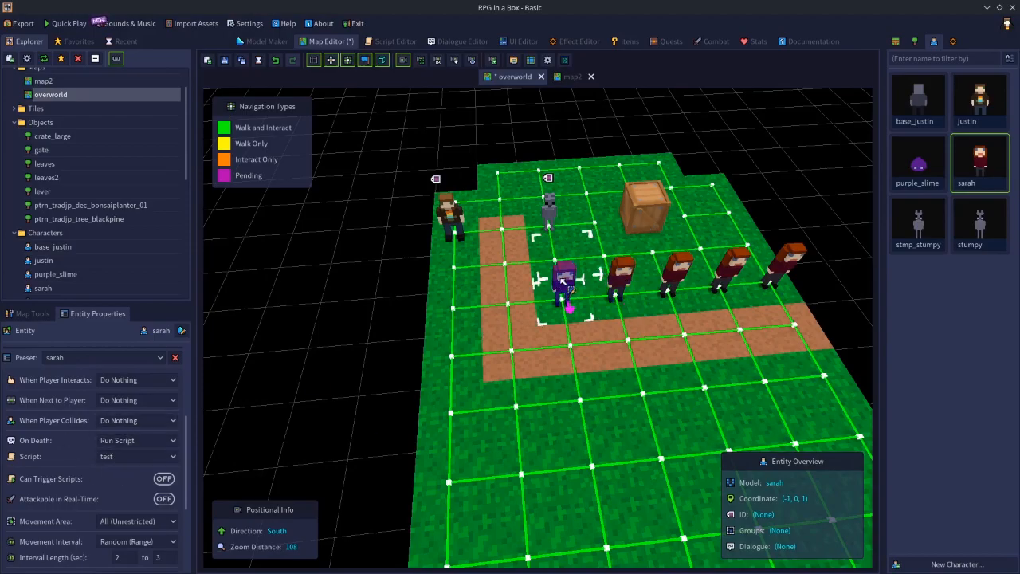
click(683, 281)
click(741, 277)
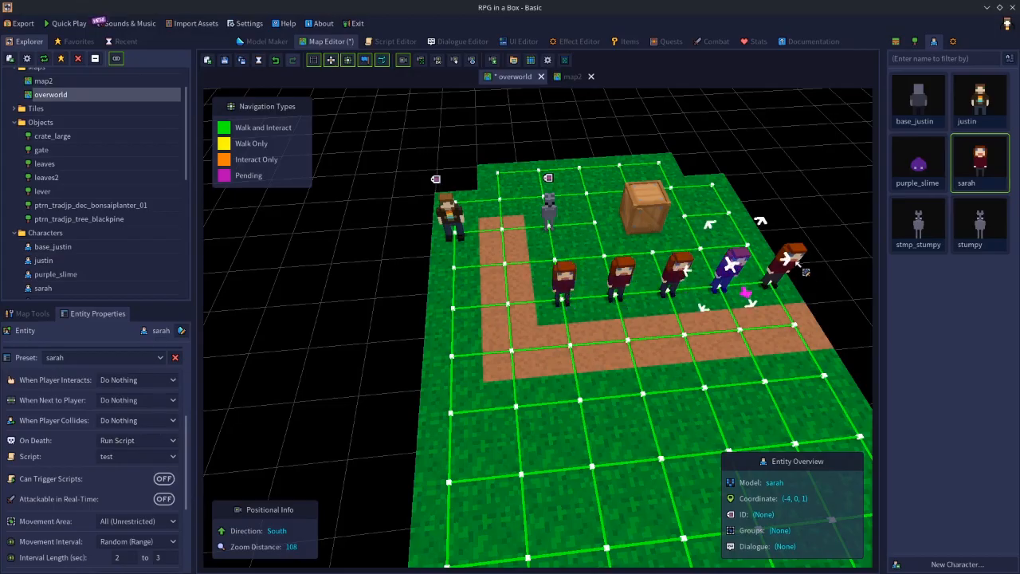
click(797, 269)
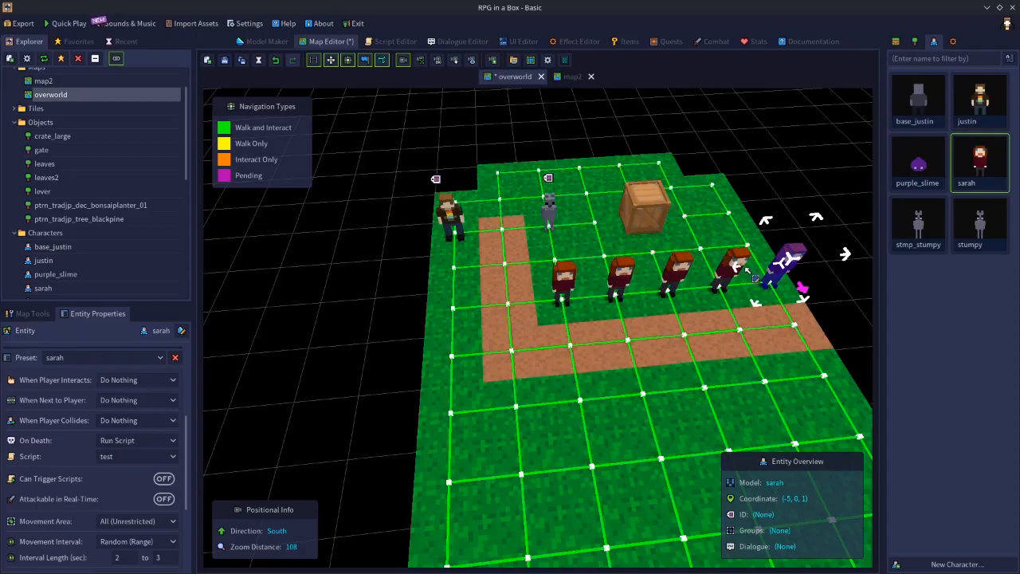
Delete all five sarah characters from the overworld map.
key(Delete)
click(745, 280)
key(Delete)
click(676, 275)
key(Delete)
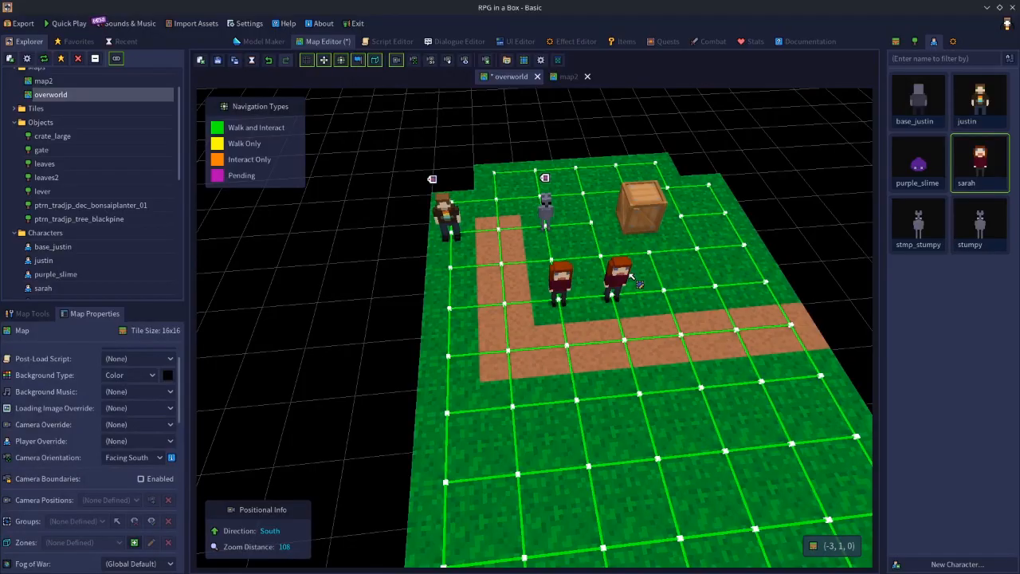
click(614, 282)
key(Delete)
click(561, 279)
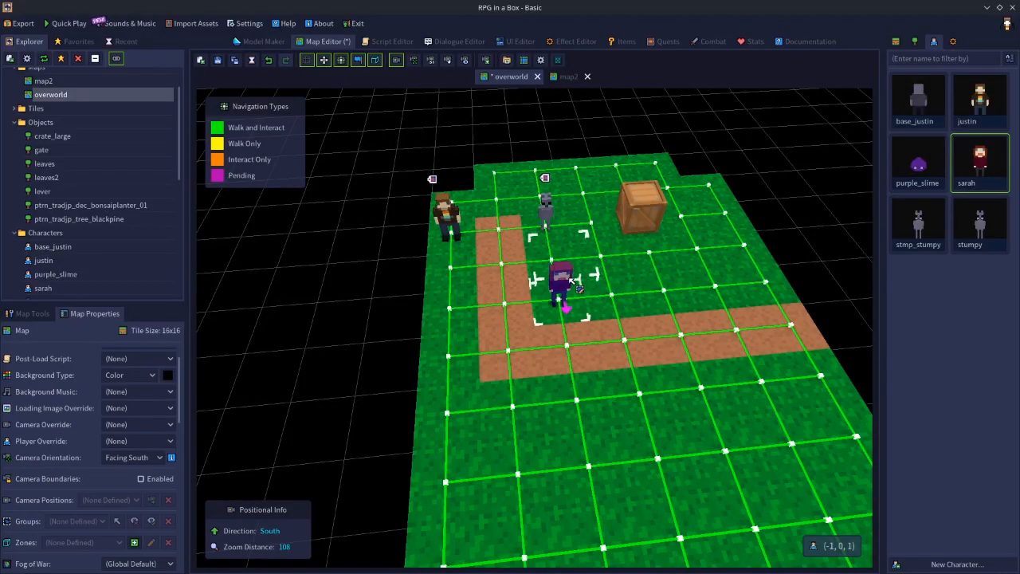
key(Delete)
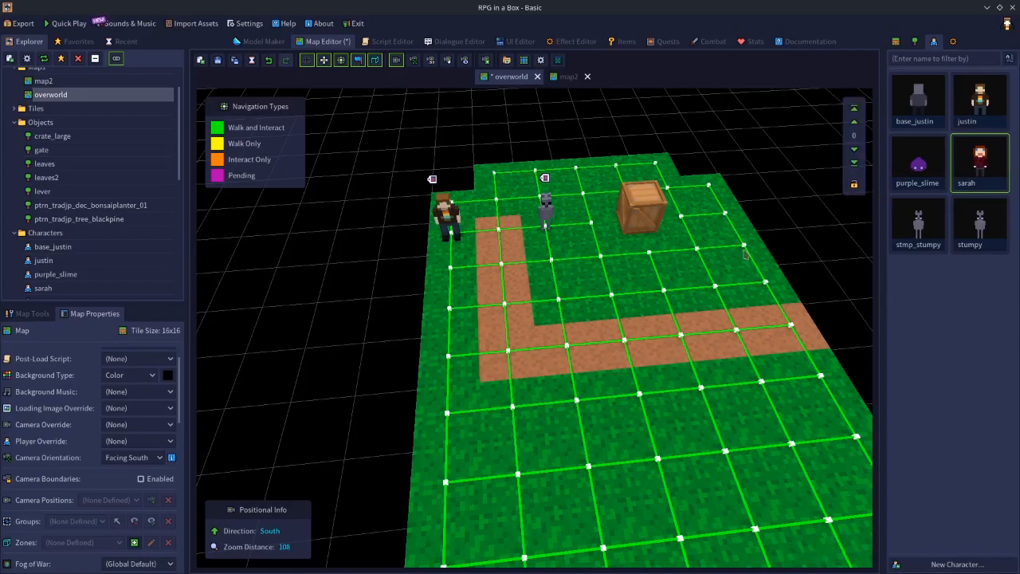
Place a sarah character facing away at (-1, 0, 0), check its behavior settings, and add another beside it at (-2, 0, 0).
click(554, 317)
click(561, 277)
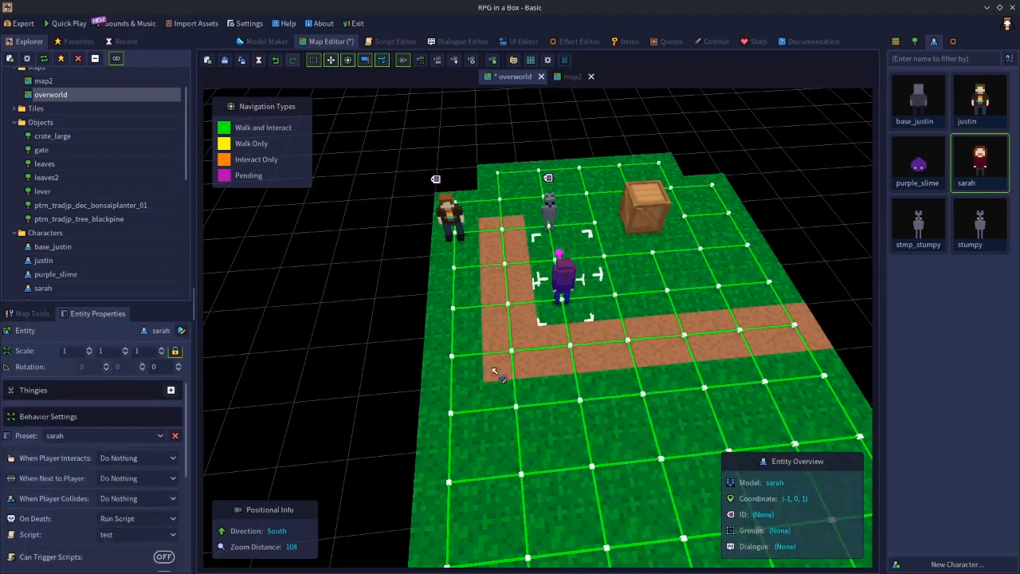
click(972, 188)
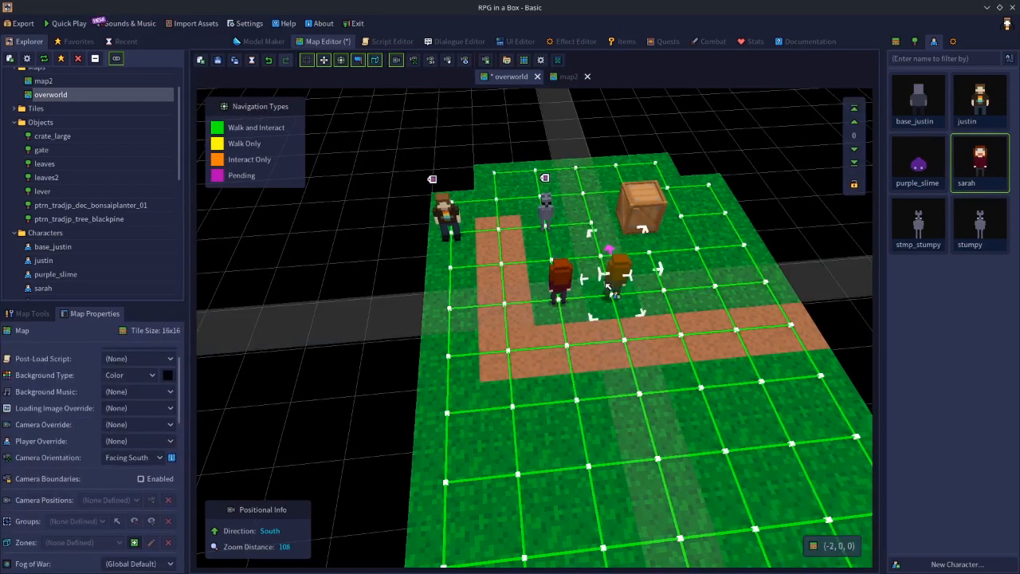
click(609, 293)
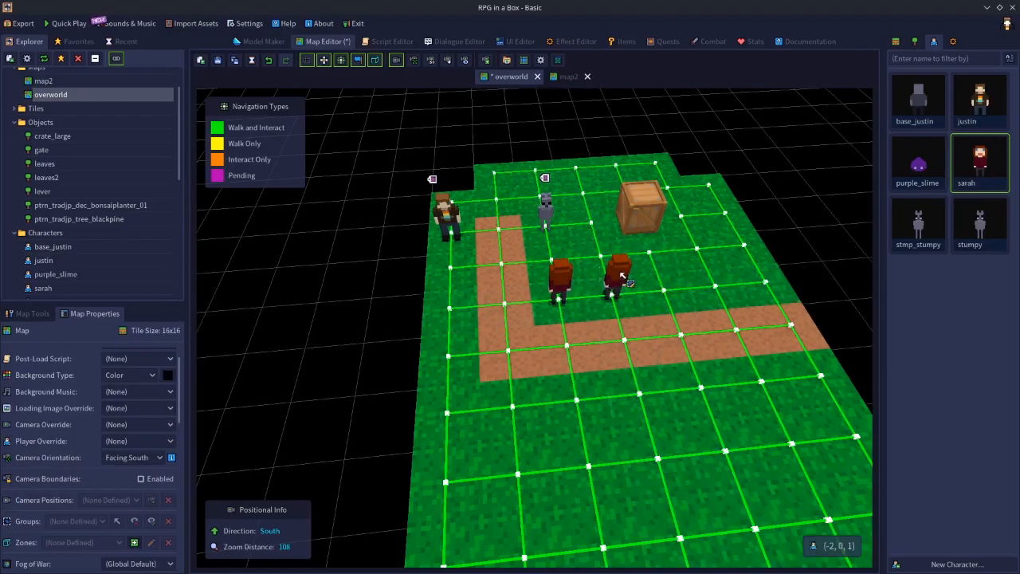
Switch the behavior preset of the sarah character at (-2, 0, 1) to Custom, and delete that character.
click(625, 279)
click(126, 436)
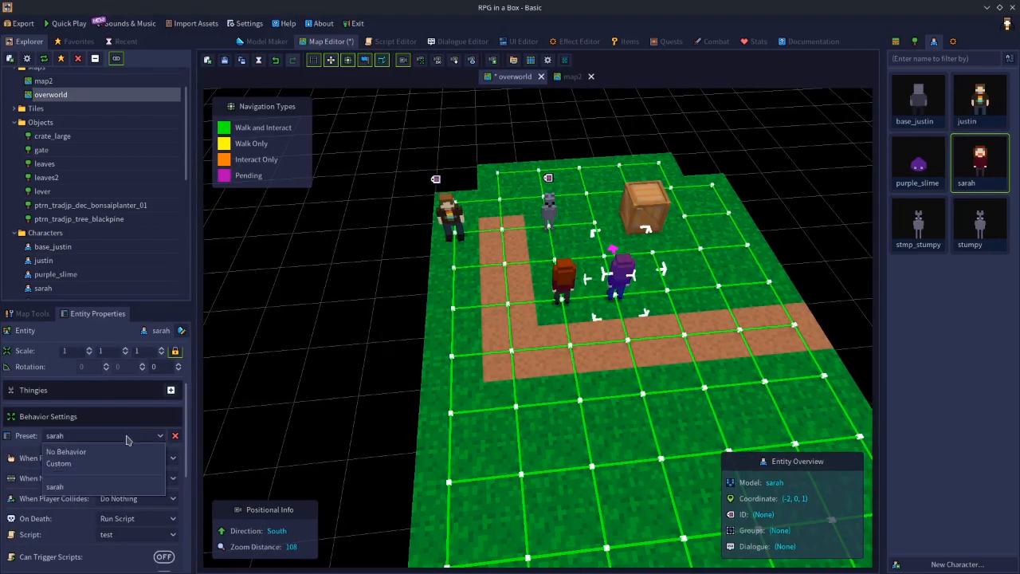
click(58, 463)
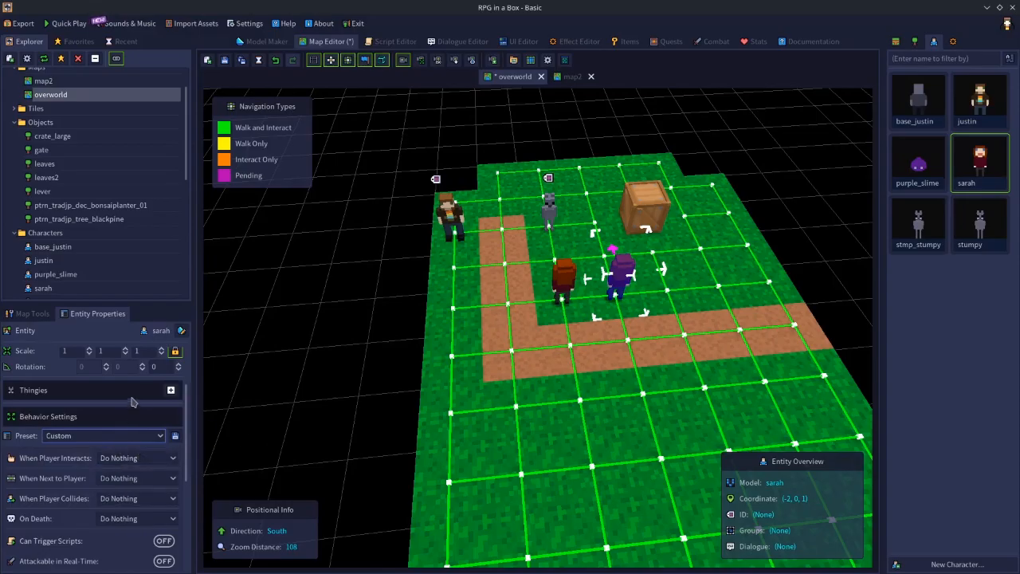
key(Delete)
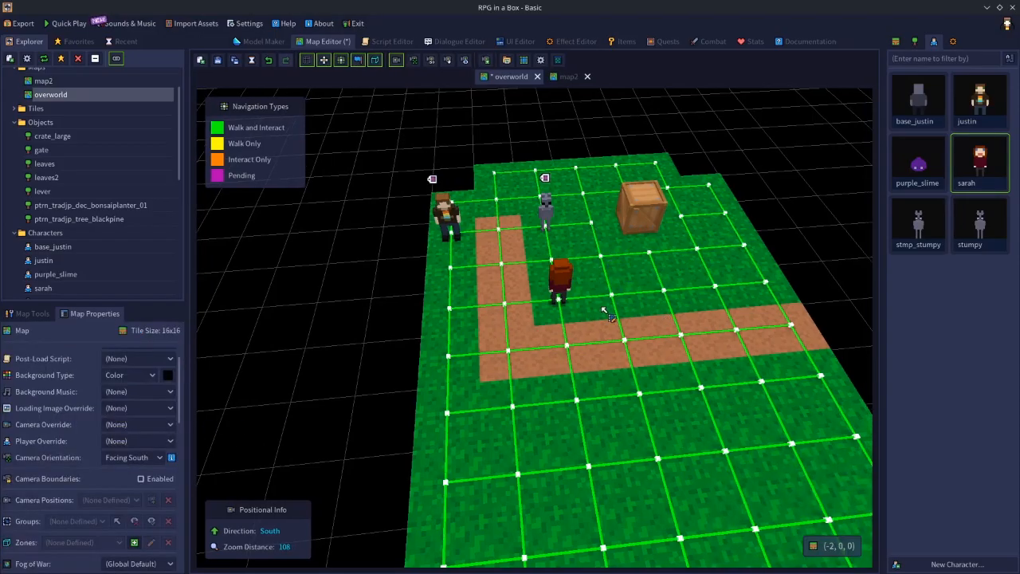
Delete the remaining sarah character from the overworld map.
click(560, 280)
key(Delete)
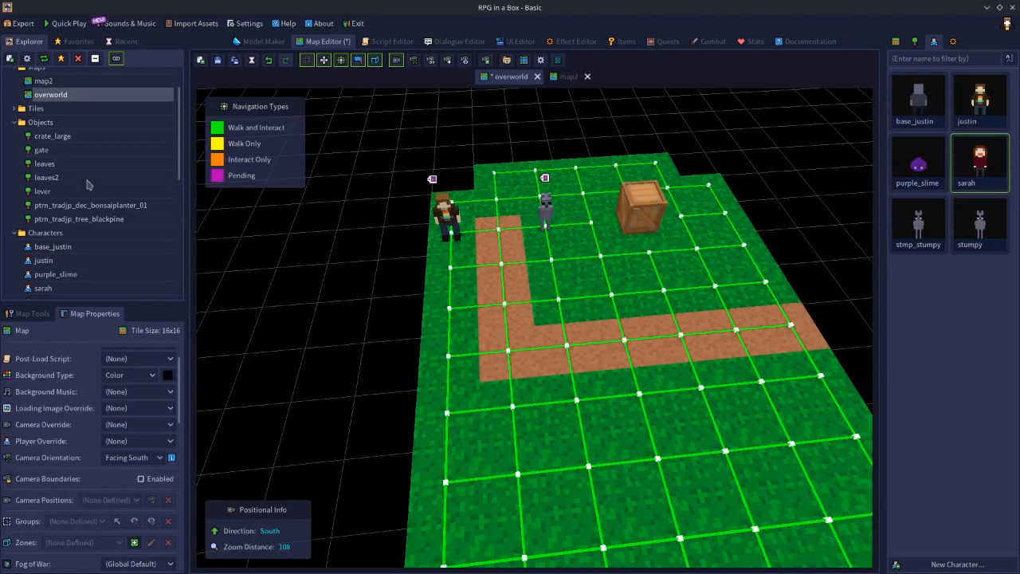
Try removing the sarah behavior preset in the game configuration, and discard the configuration changes.
scroll(122, 136, up, 2)
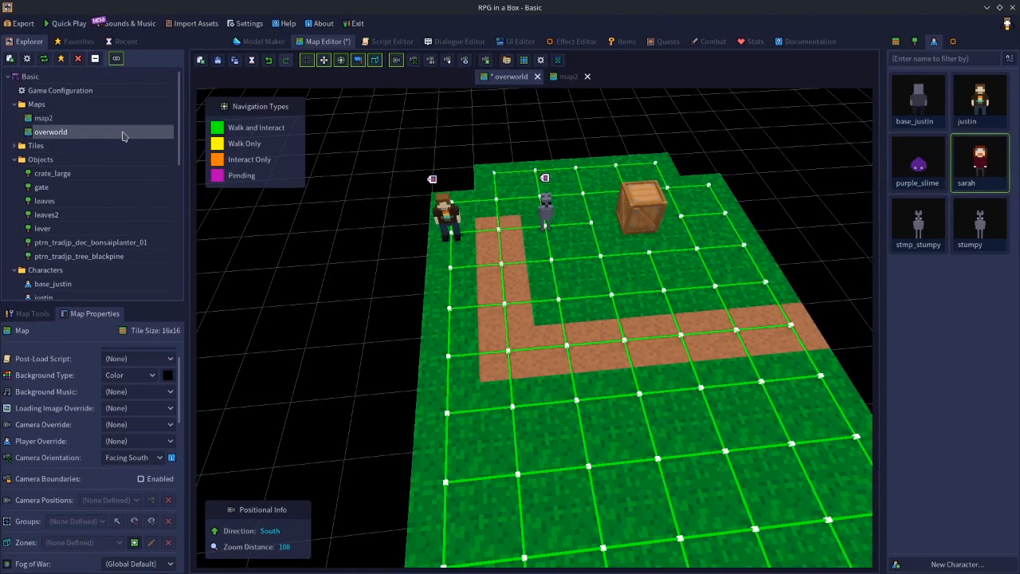
double_click(84, 91)
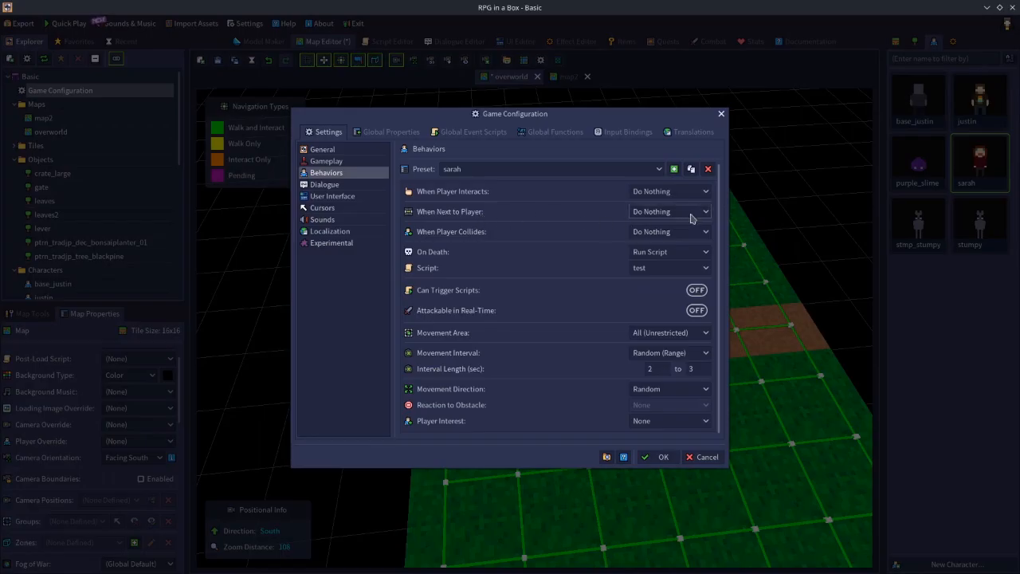
click(708, 168)
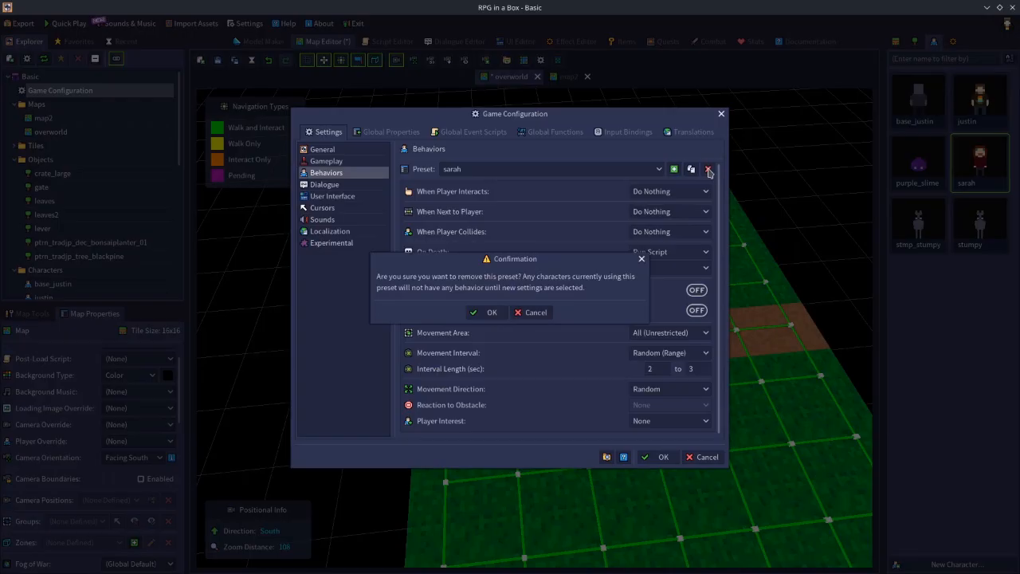
click(492, 313)
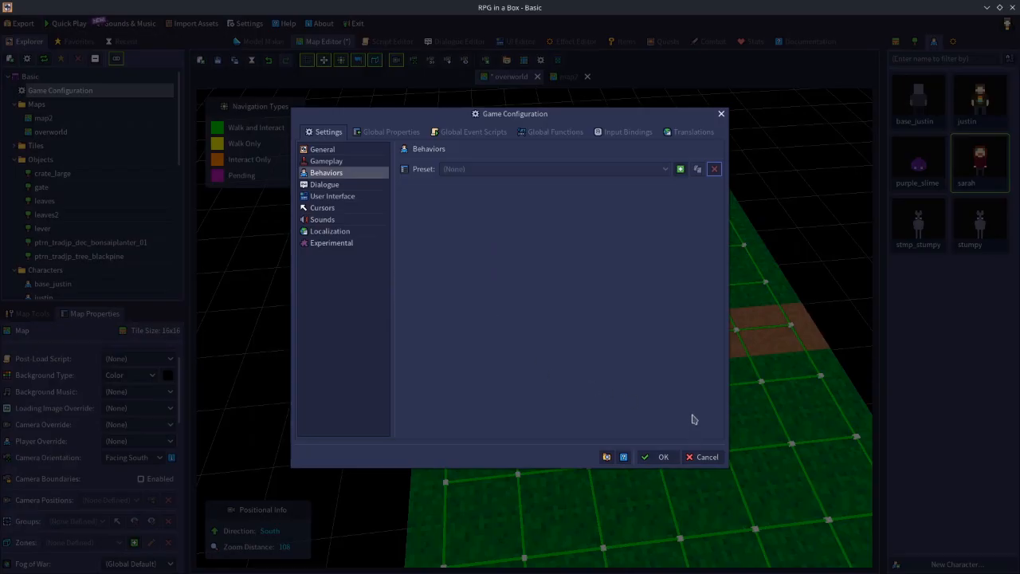
click(693, 461)
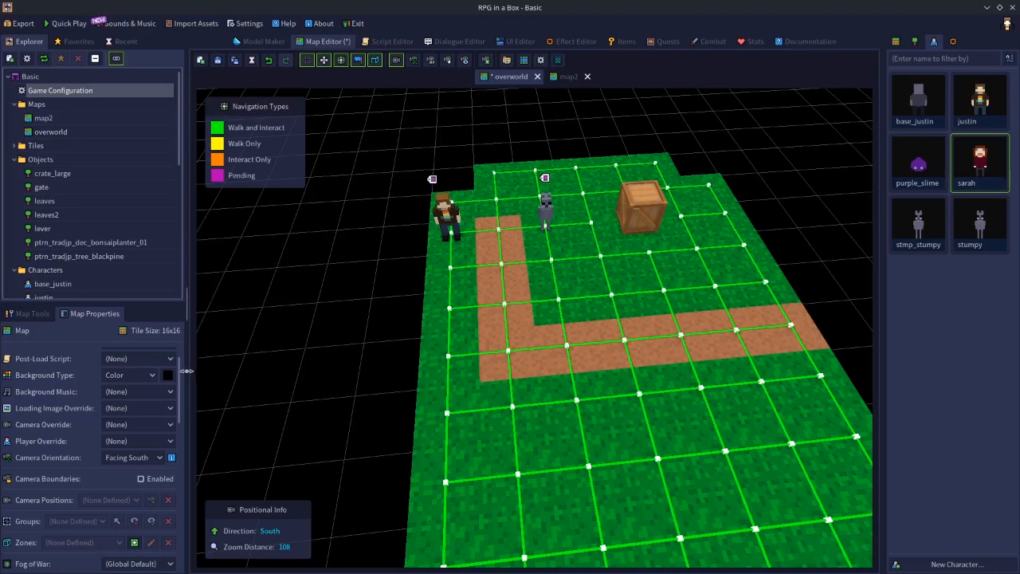
Check the movement system options available in the overworld map's properties.
scroll(180, 383, up, 1)
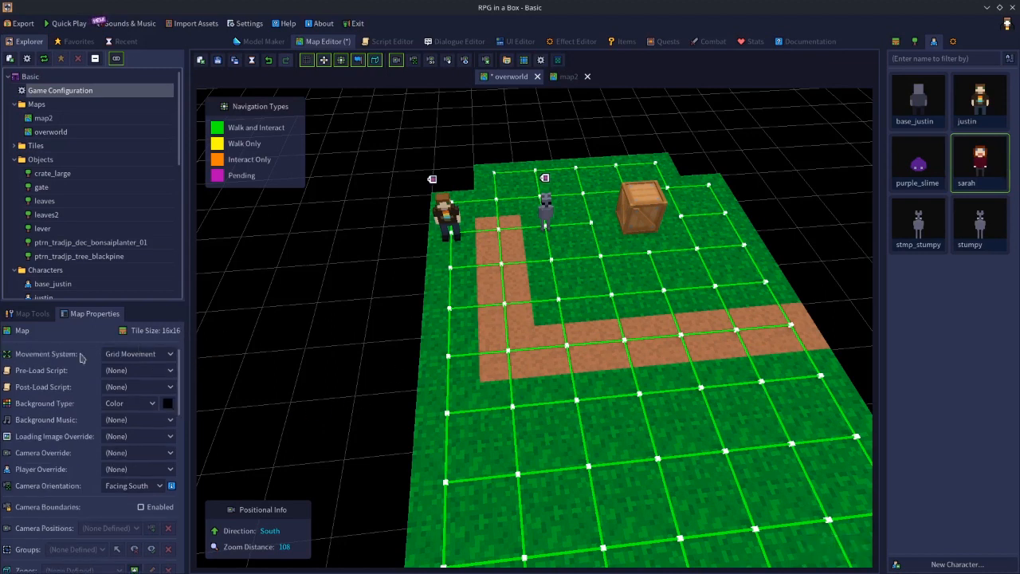
click(160, 354)
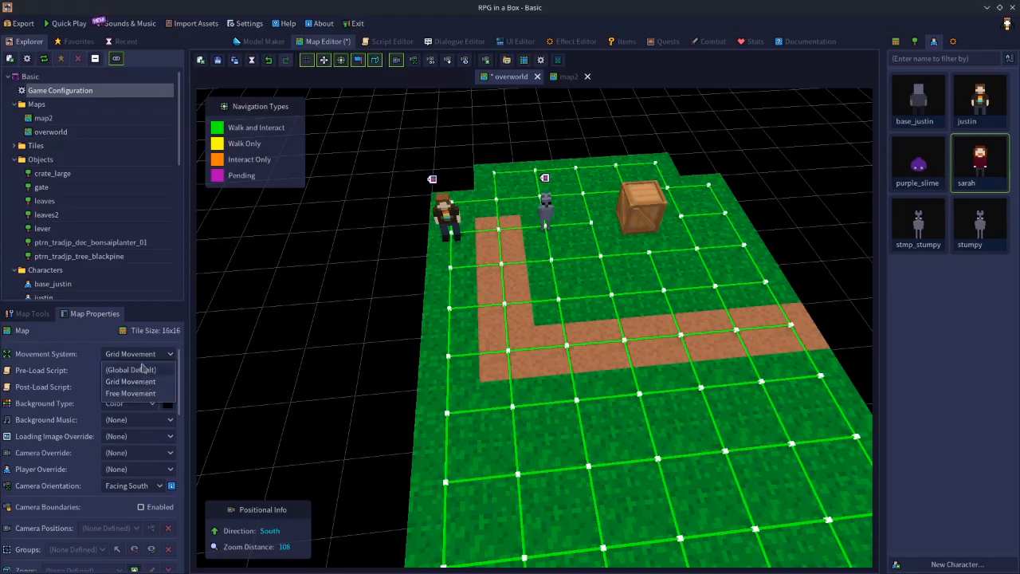
click(149, 358)
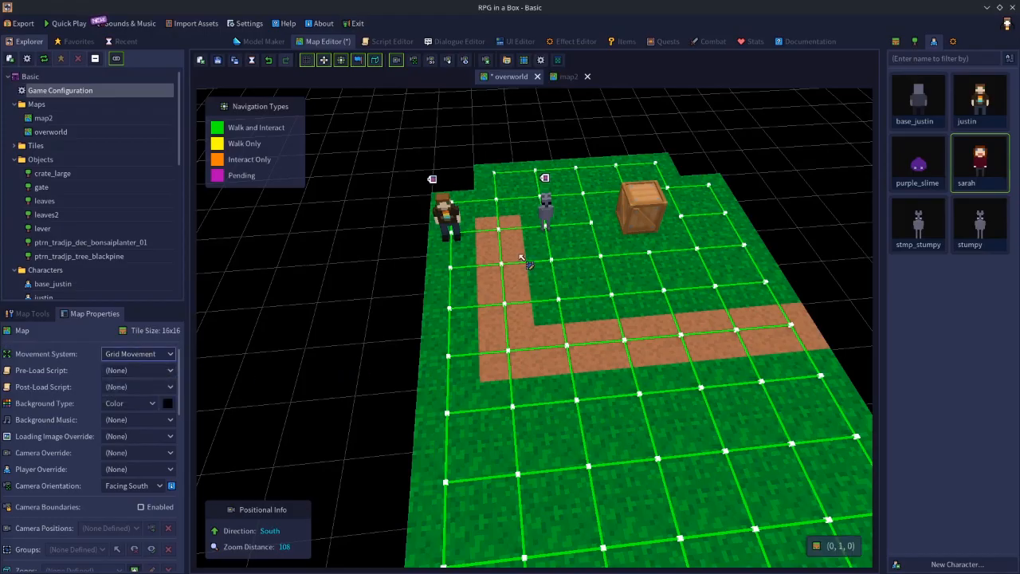
Set the movement area of the placed justin character to All (Unrestricted), and deselect the character.
click(448, 220)
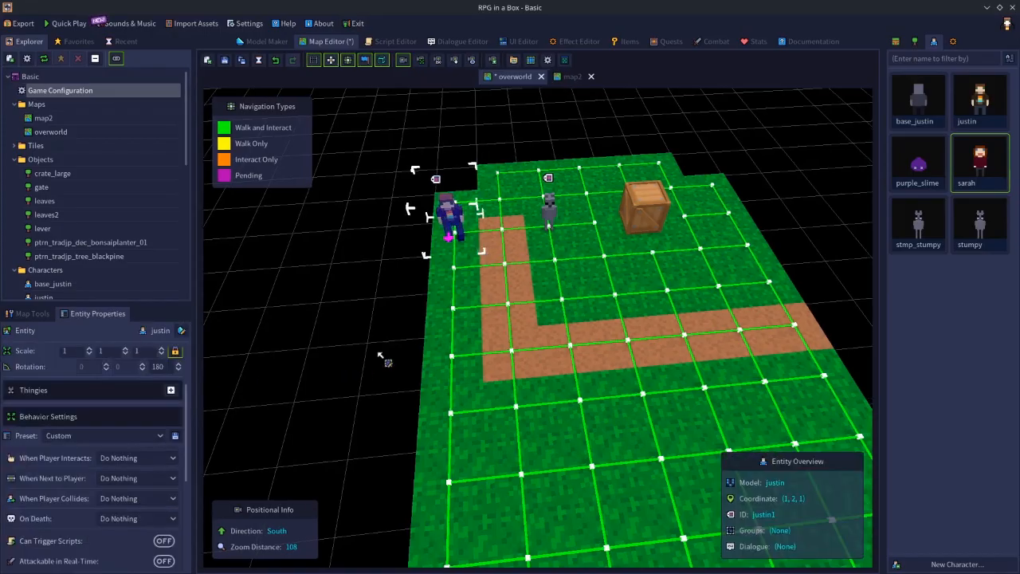
scroll(144, 474, down, 4)
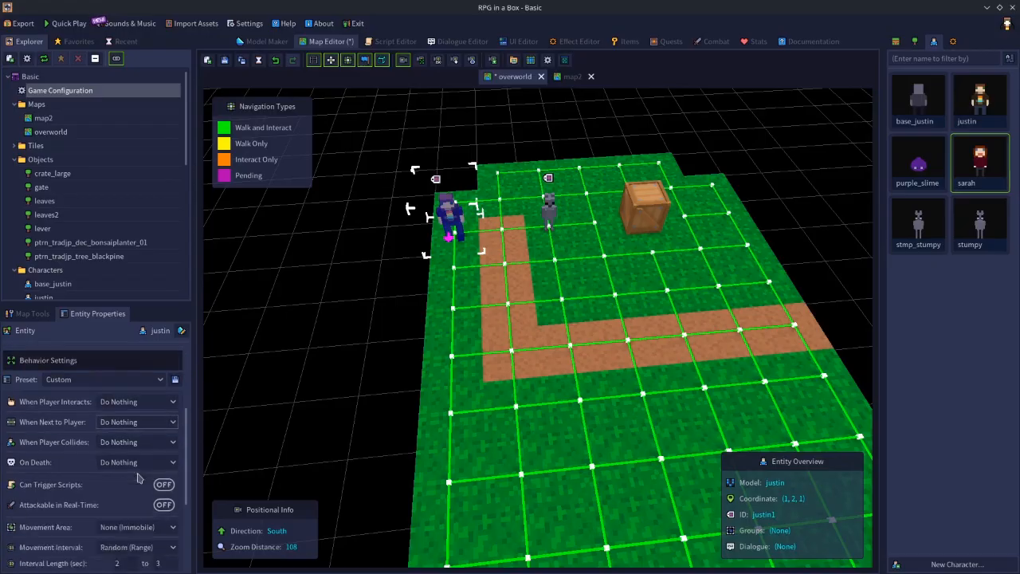
click(137, 443)
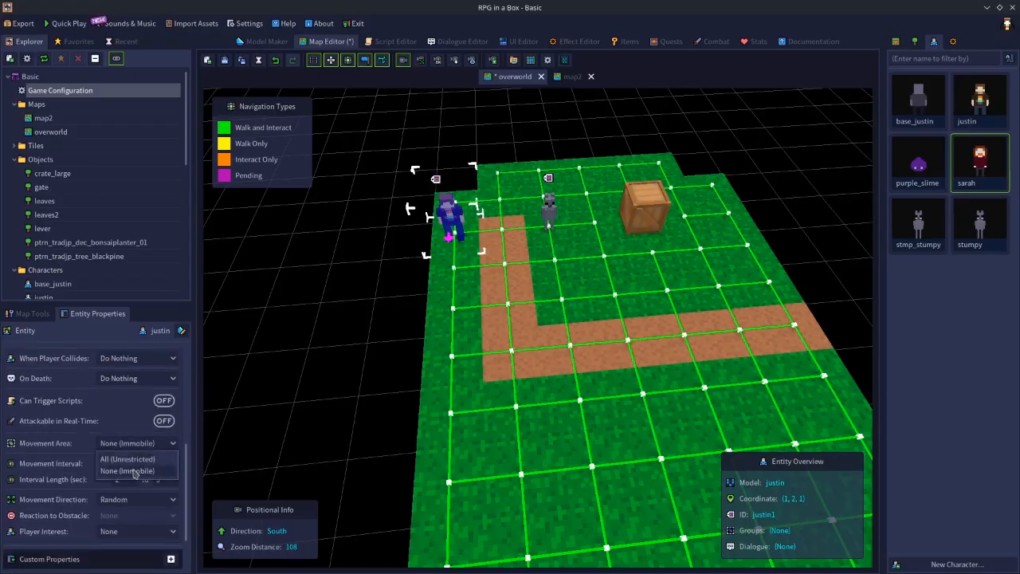
click(131, 467)
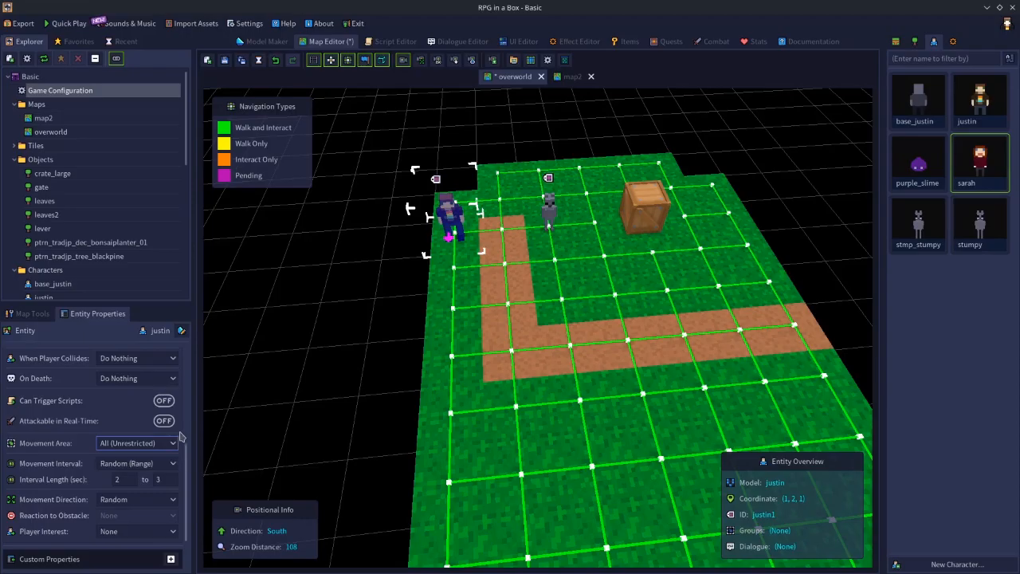
click(363, 303)
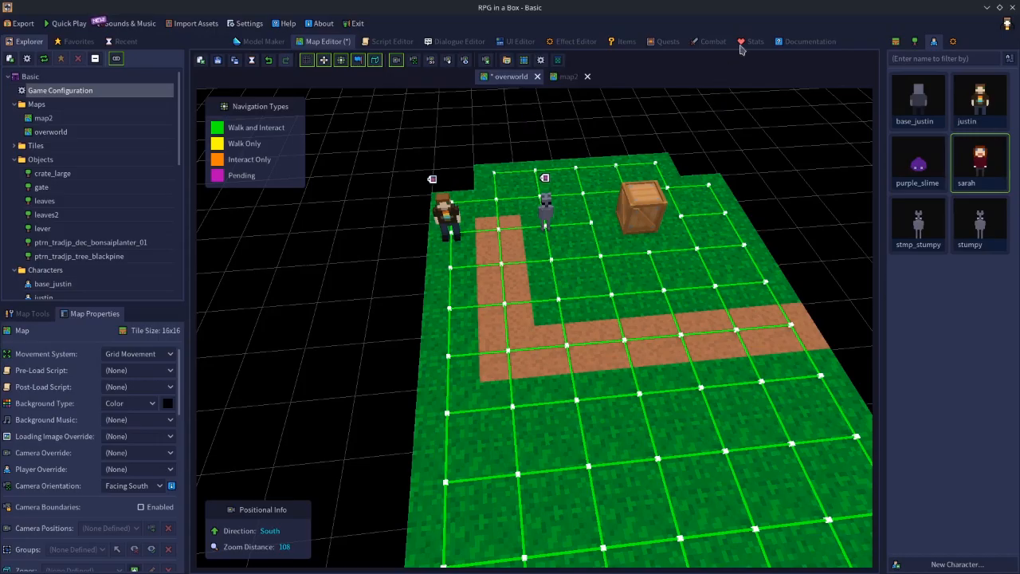
Switch the battle map of the battle entry to overworld and back to map2, and save the combat settings.
click(715, 42)
click(423, 301)
click(417, 328)
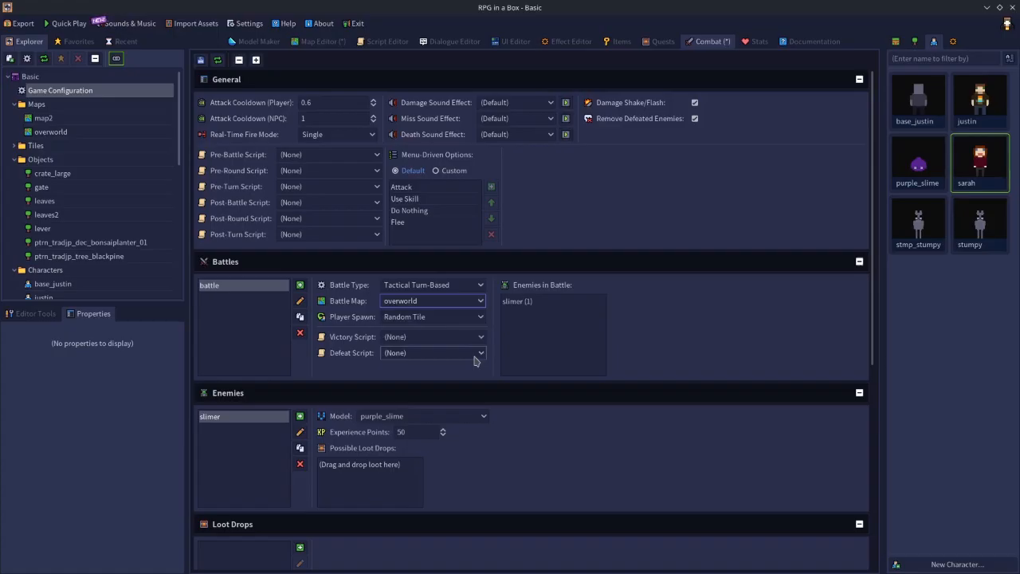
click(451, 302)
click(403, 320)
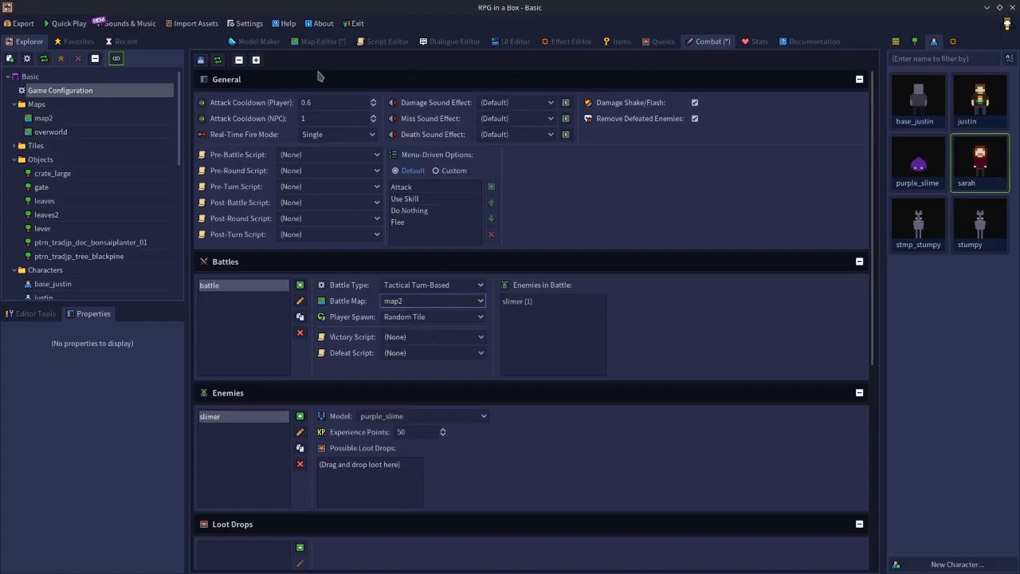
click(200, 60)
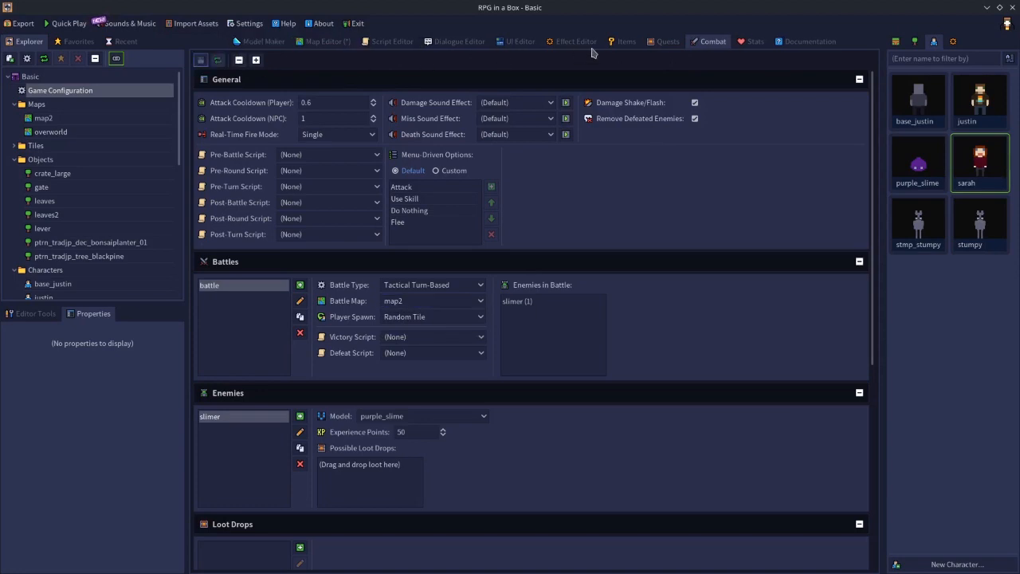
Return to the overworld map and check the player character in the game configuration's general settings.
click(324, 46)
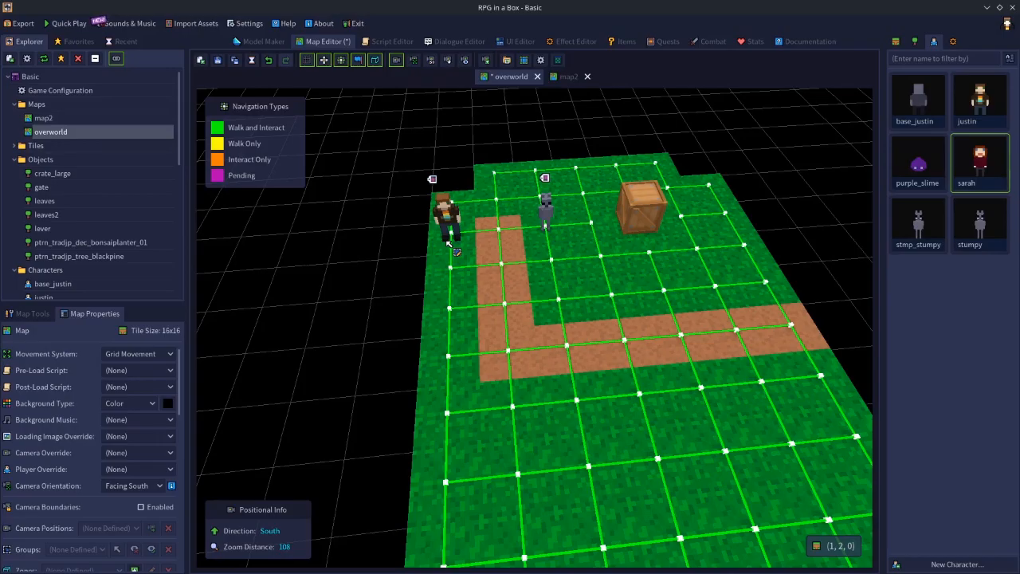
double_click(67, 92)
click(332, 150)
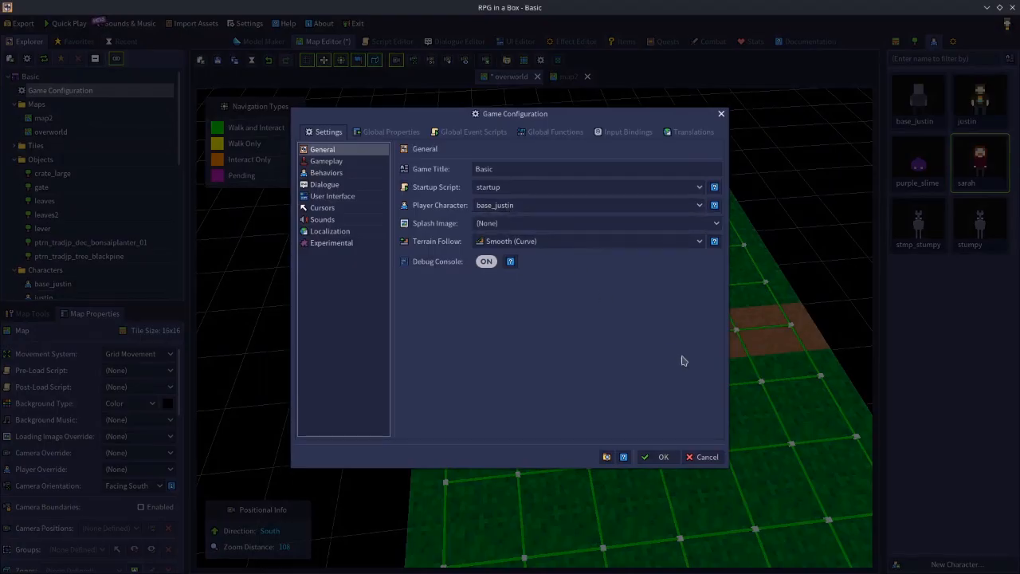
click(707, 458)
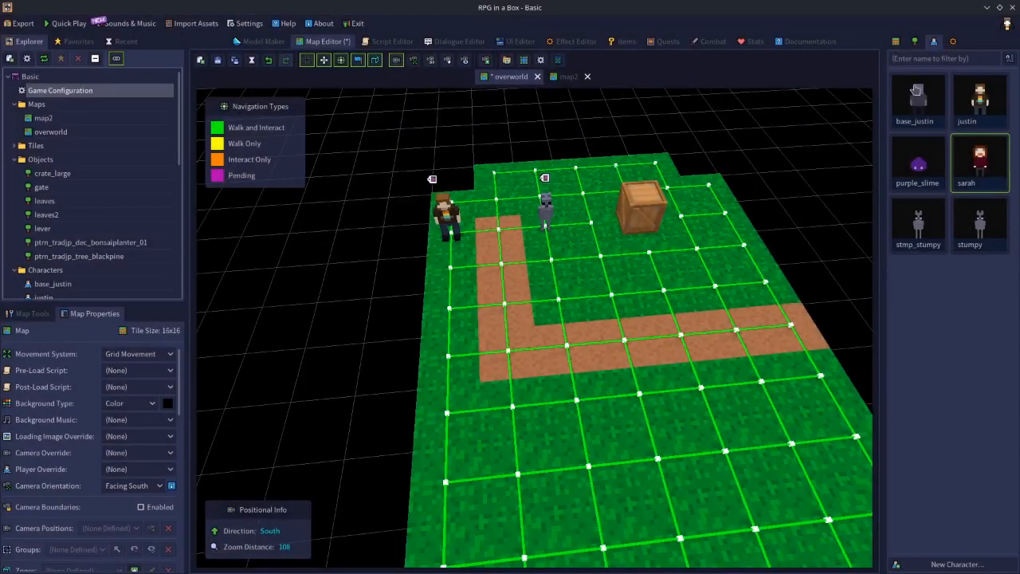
Preview the base_justin character on the overworld map without placing it, and save the map.
click(945, 127)
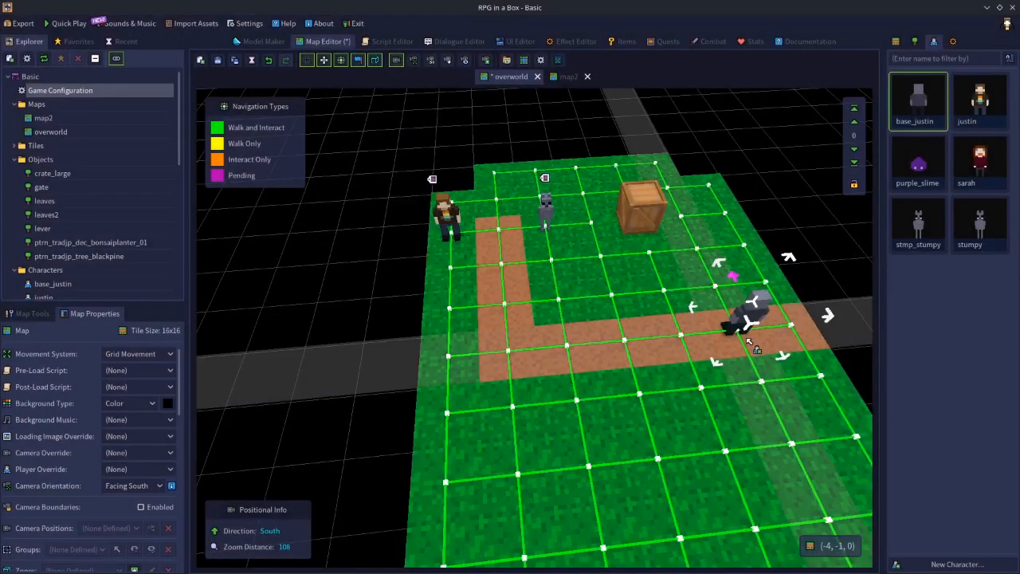
key(e)
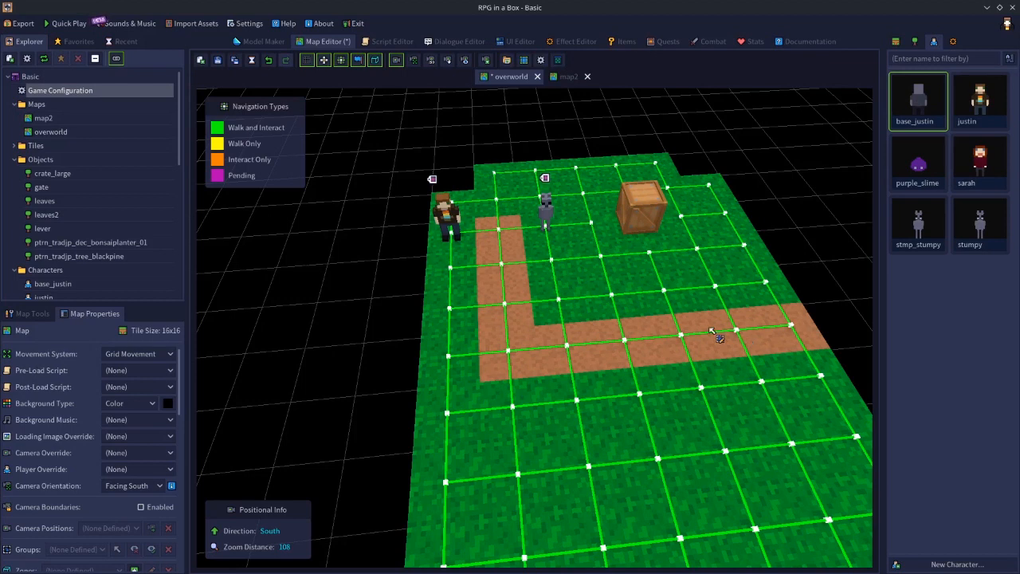
click(217, 59)
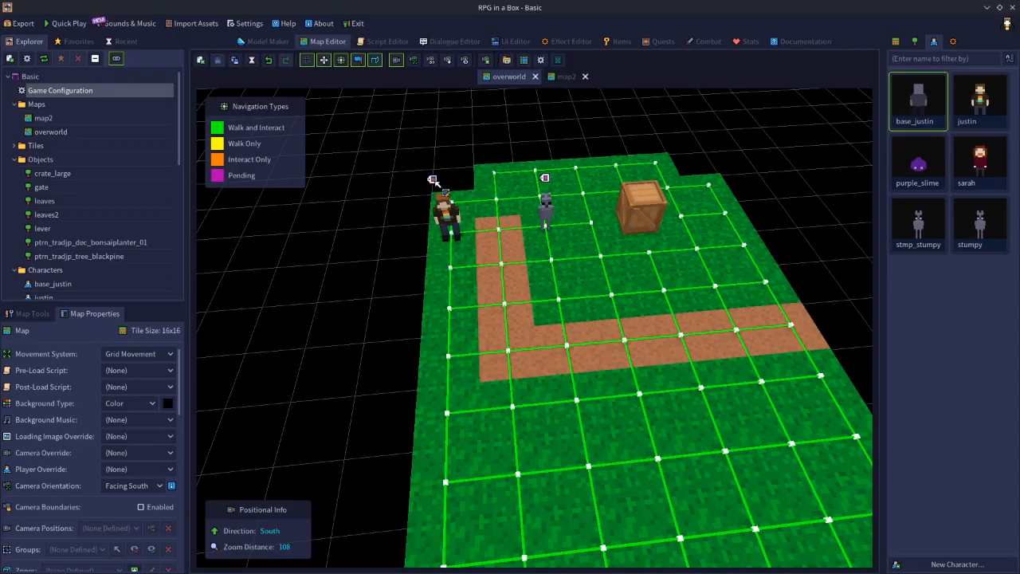
Set On Death to Do Nothing in the sarah behavior preset of the game configuration.
double_click(118, 92)
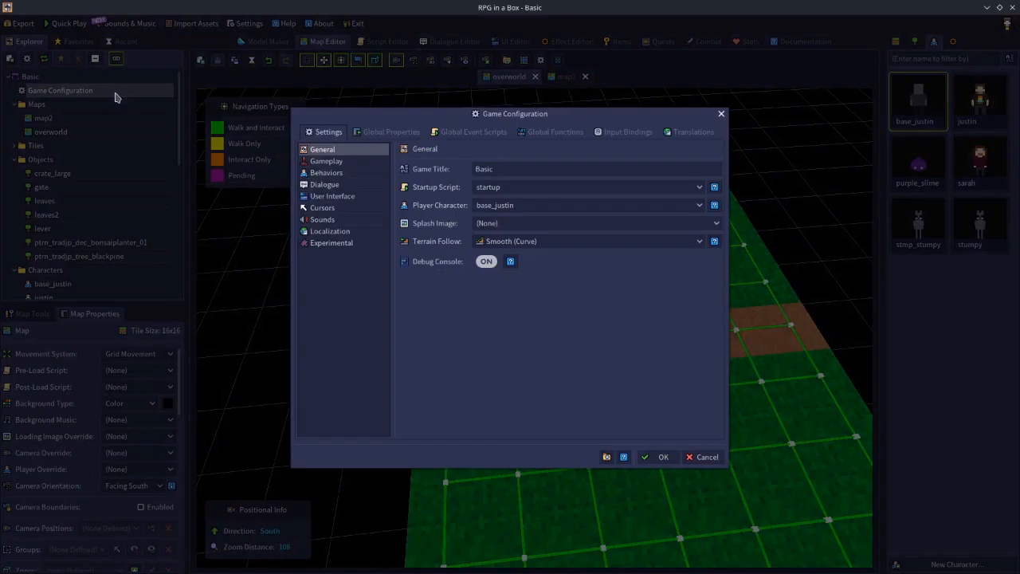
click(328, 174)
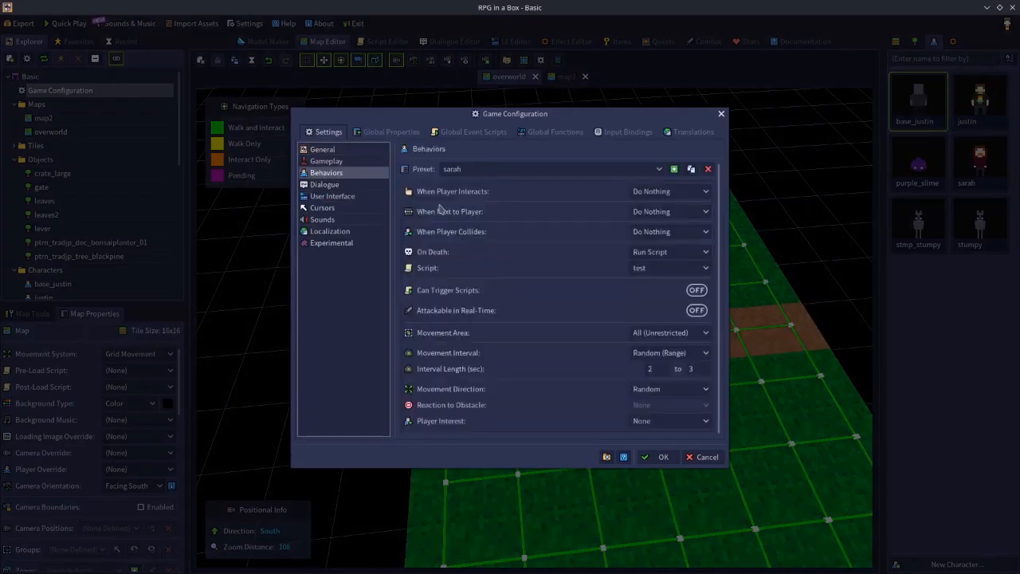
click(668, 251)
click(666, 268)
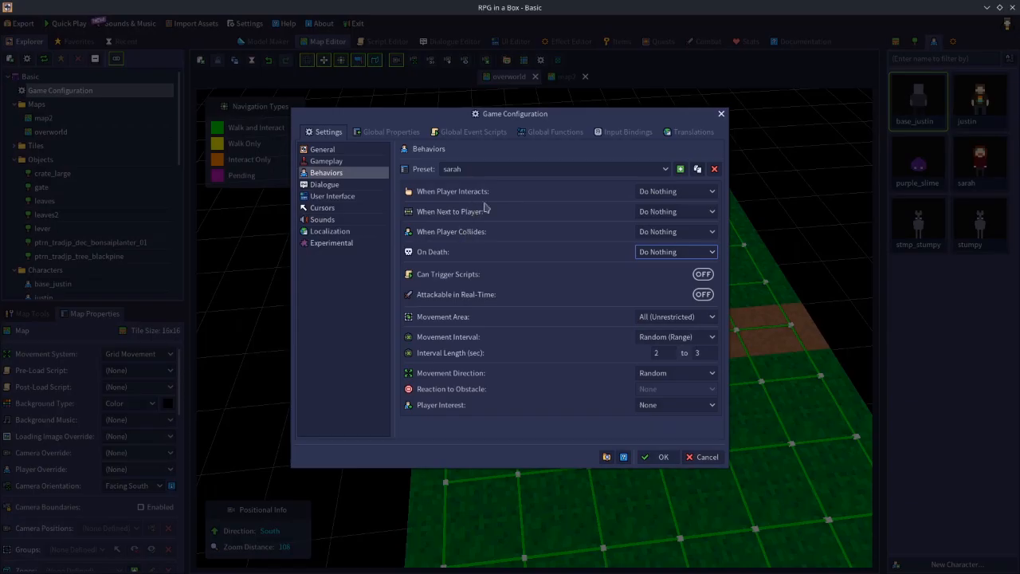
Set the sarah preset's player interaction to Start Dialogue, try the dlg dialogue, and reset the dialogue to (None).
click(657, 193)
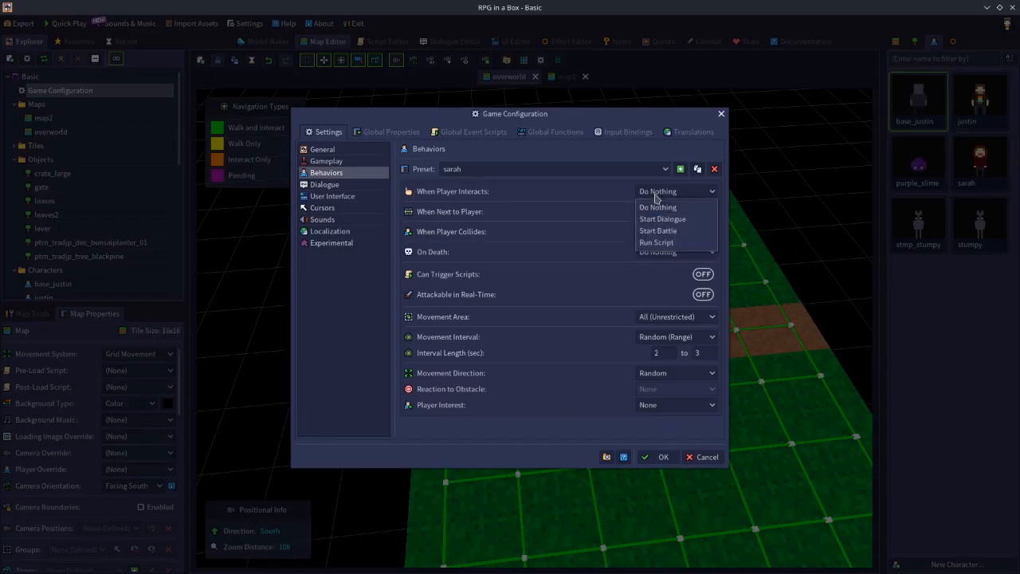
click(658, 220)
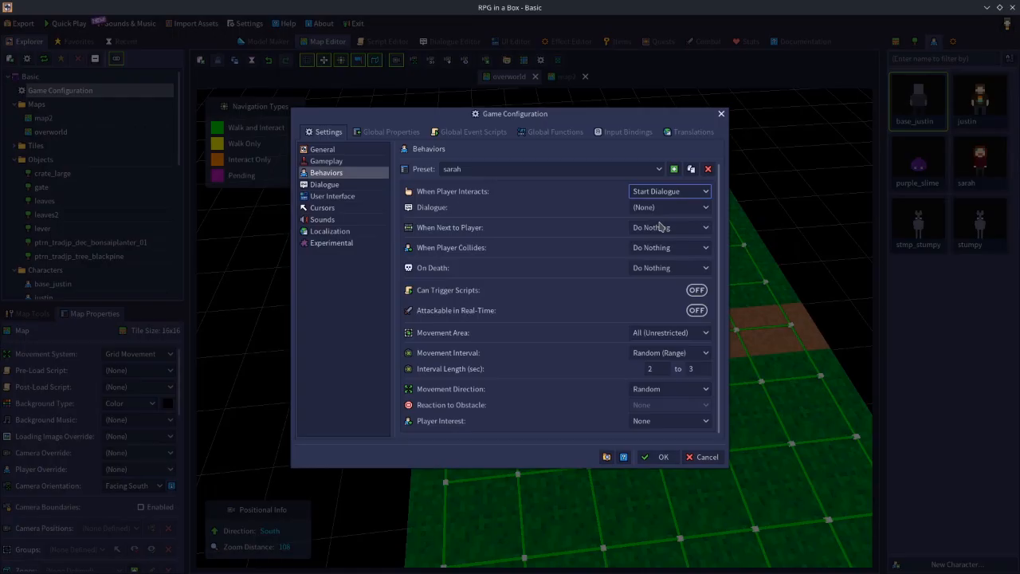
click(645, 208)
click(644, 239)
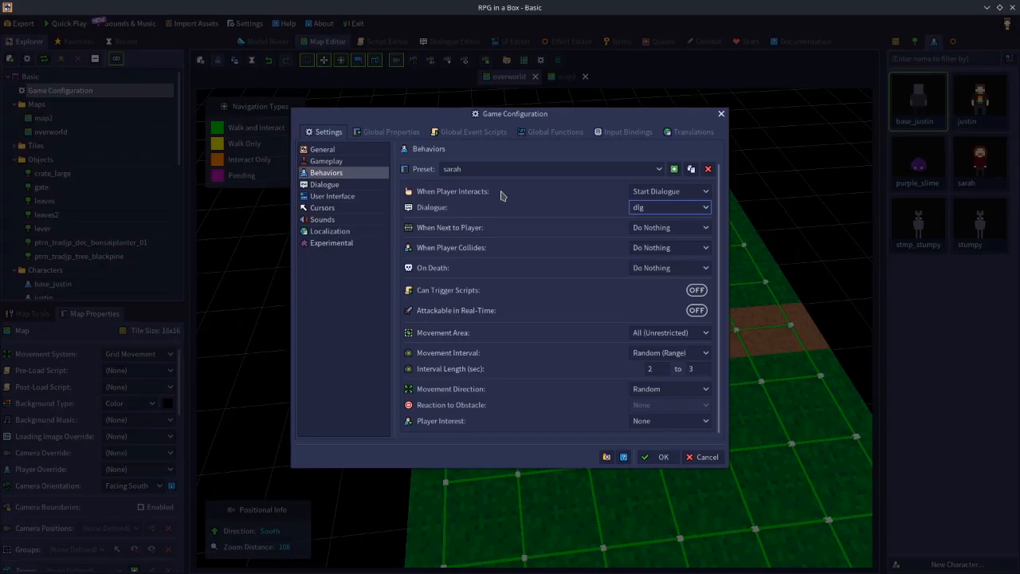
click(659, 208)
click(659, 233)
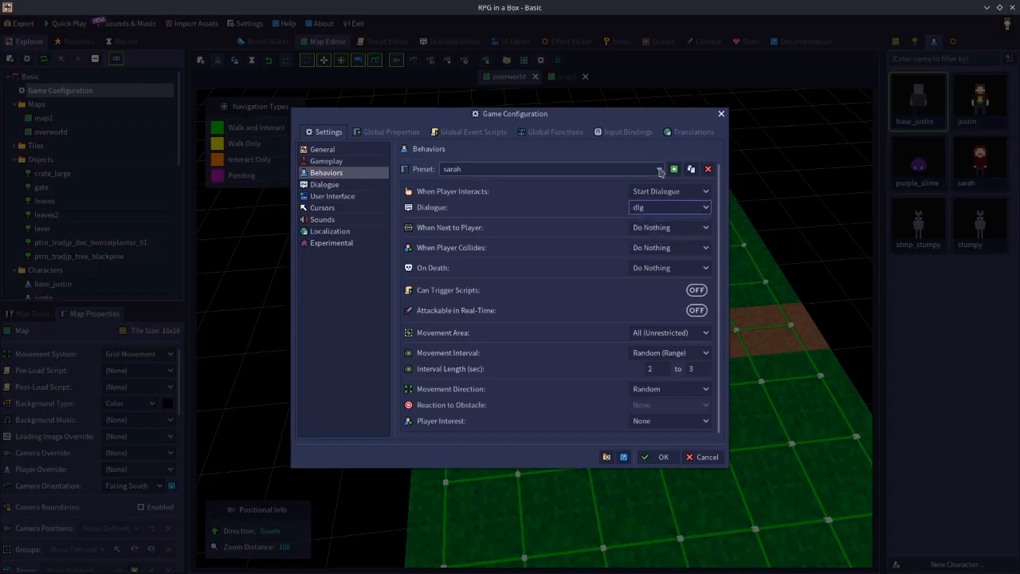
click(663, 208)
click(660, 219)
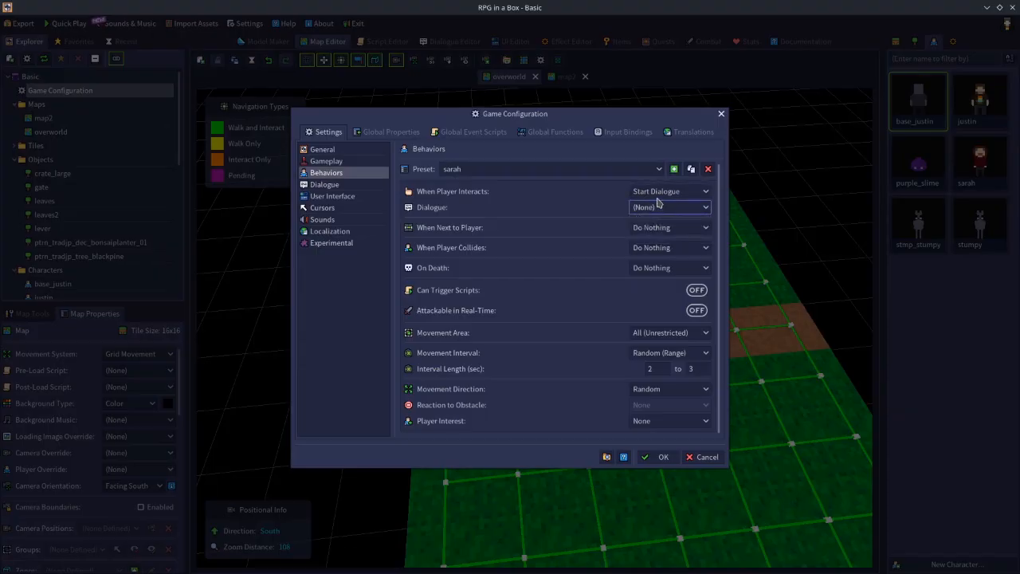
Set the sarah preset to Start Battle when the player interacts, using the battle named battle.
click(658, 194)
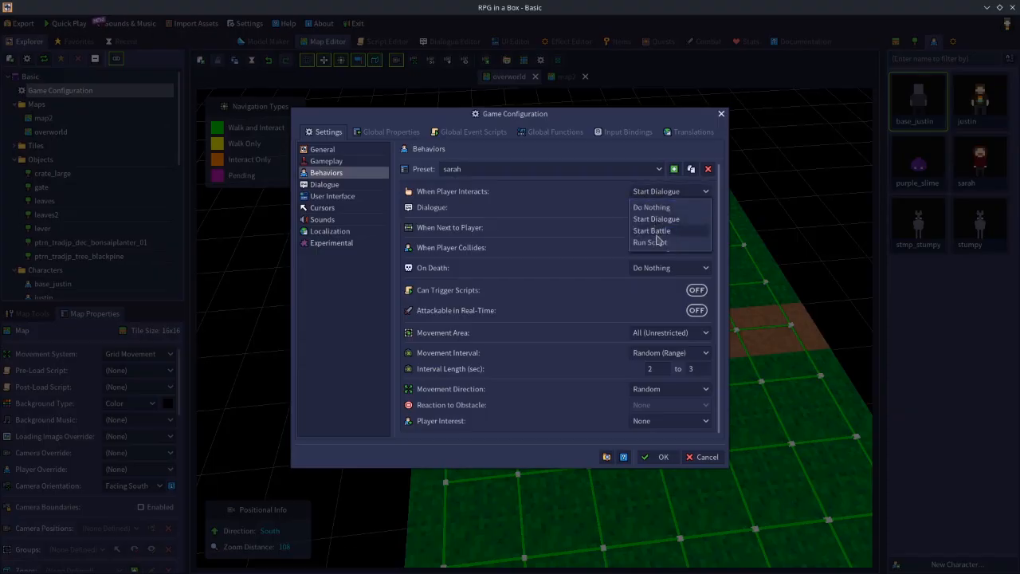
click(654, 230)
click(643, 209)
click(646, 227)
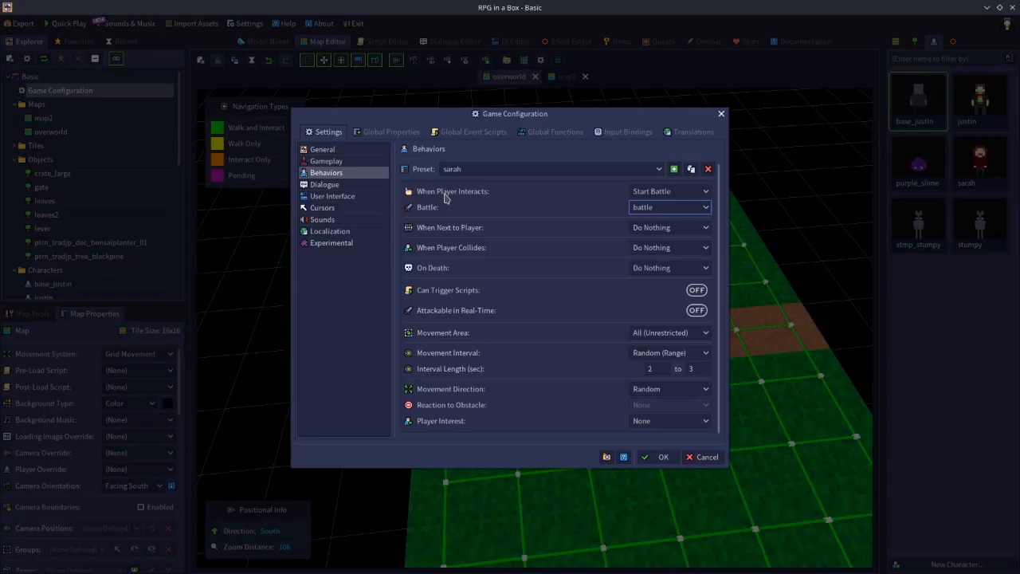
click(666, 210)
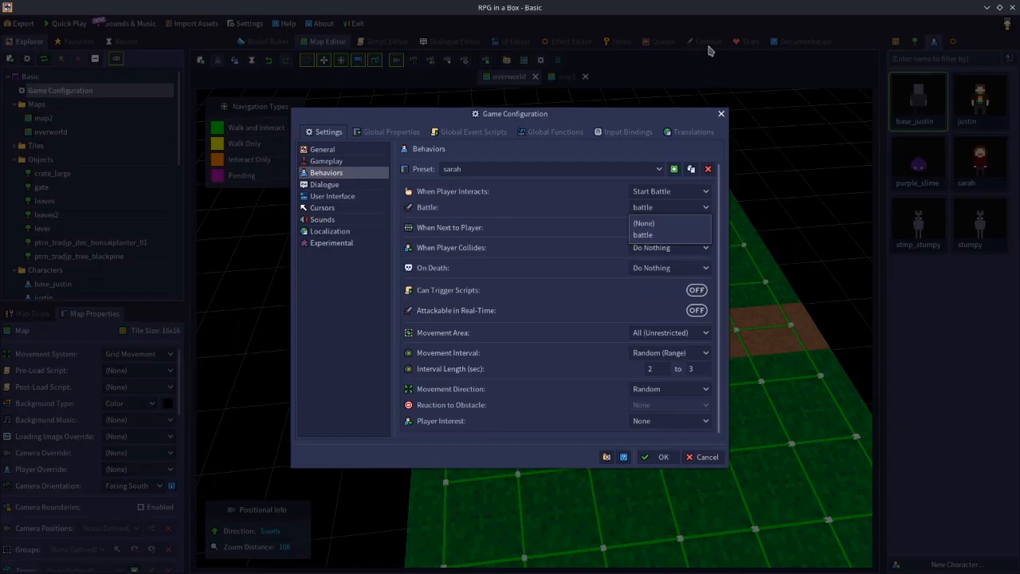
click(677, 235)
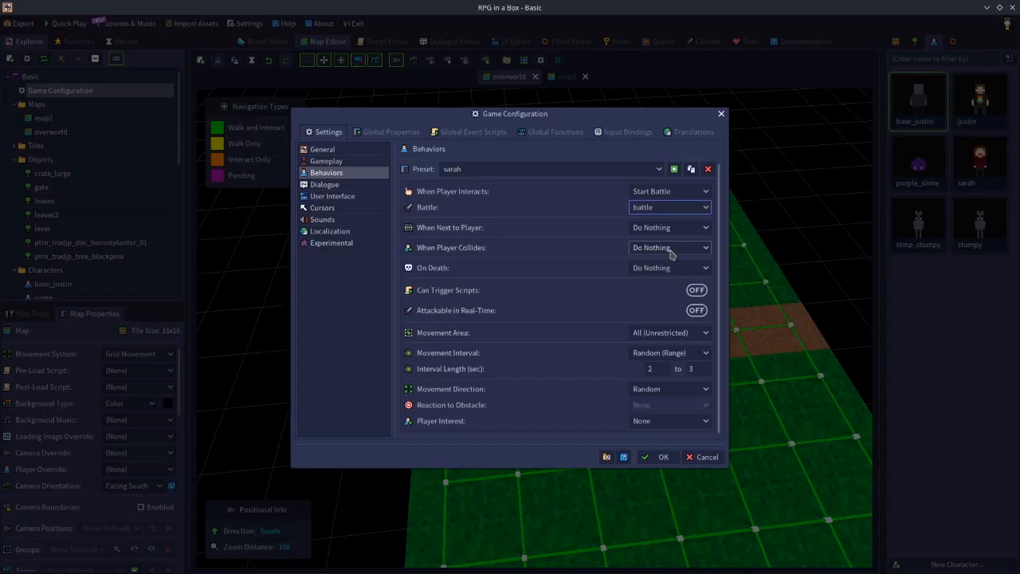
Set the sarah preset to Run Script when the player interacts, try the test script, and clear the script selection.
click(658, 192)
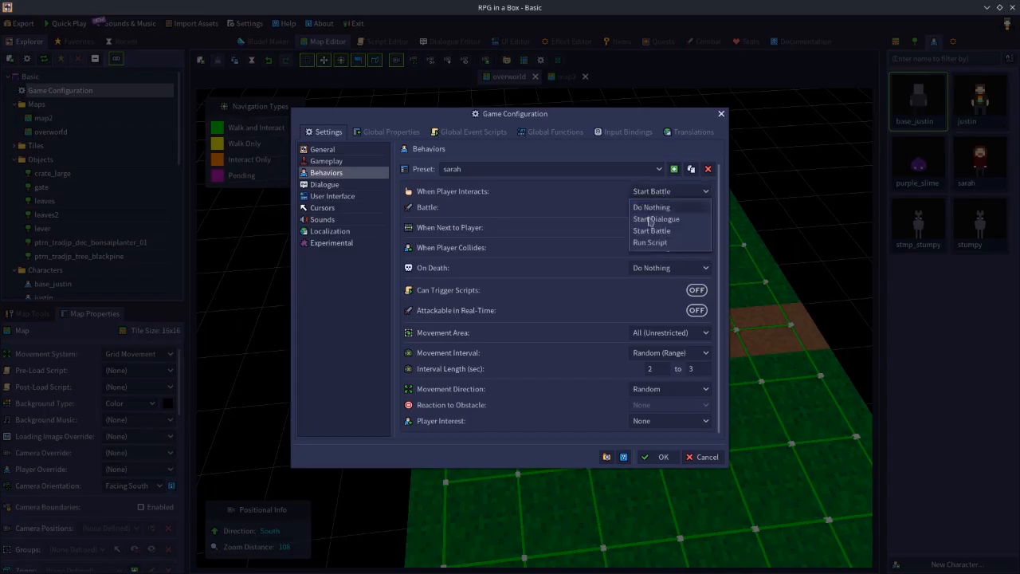
click(652, 242)
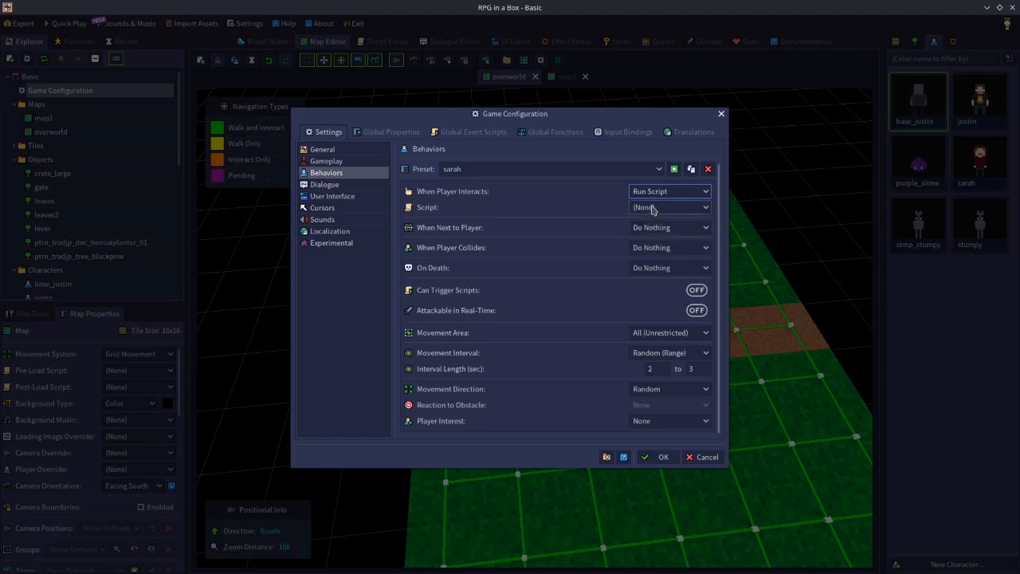
click(652, 208)
click(653, 273)
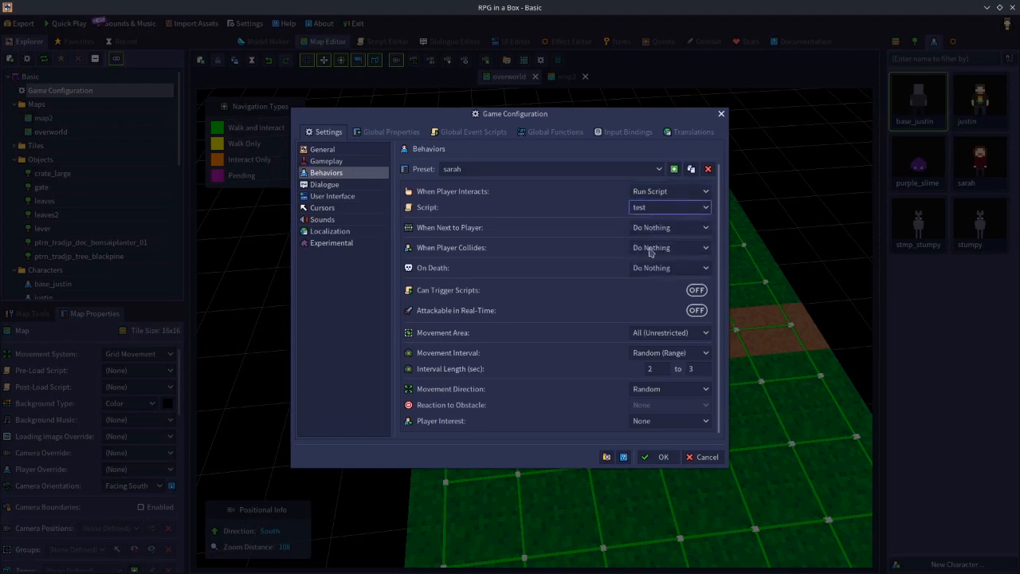
click(642, 209)
click(647, 228)
Try Start Dialogue as the sarah preset's player interaction, and reset the interaction to Do Nothing.
click(645, 192)
click(652, 219)
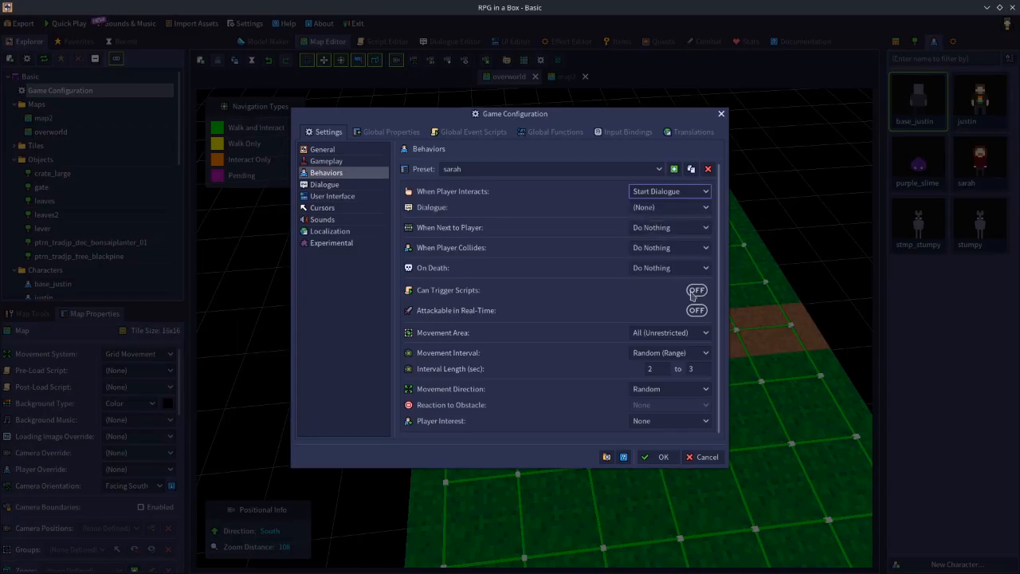
click(661, 198)
click(647, 206)
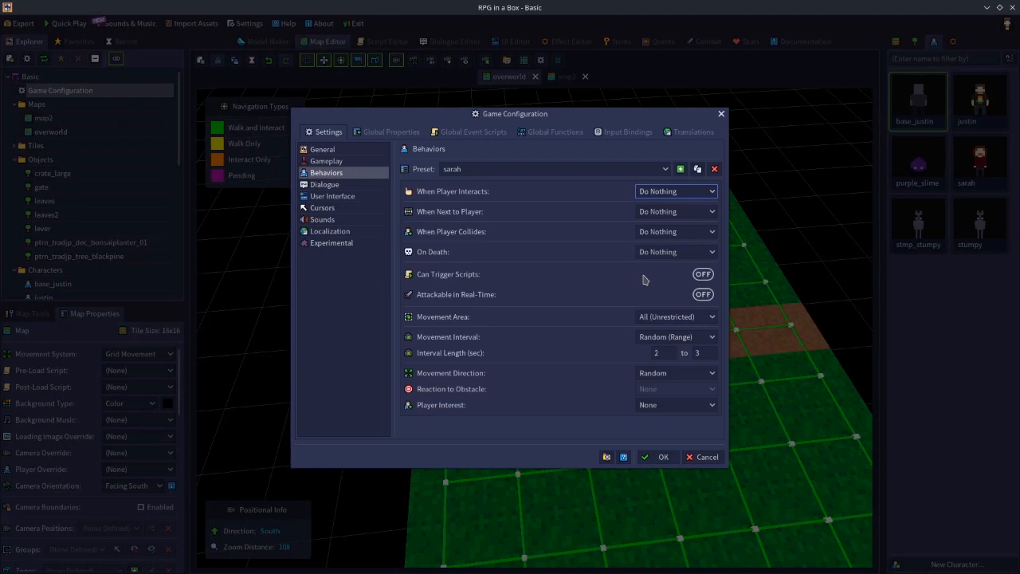
Review the When Next to Player options, and try Run Script for When Player Collides before resetting it to Do Nothing.
click(650, 212)
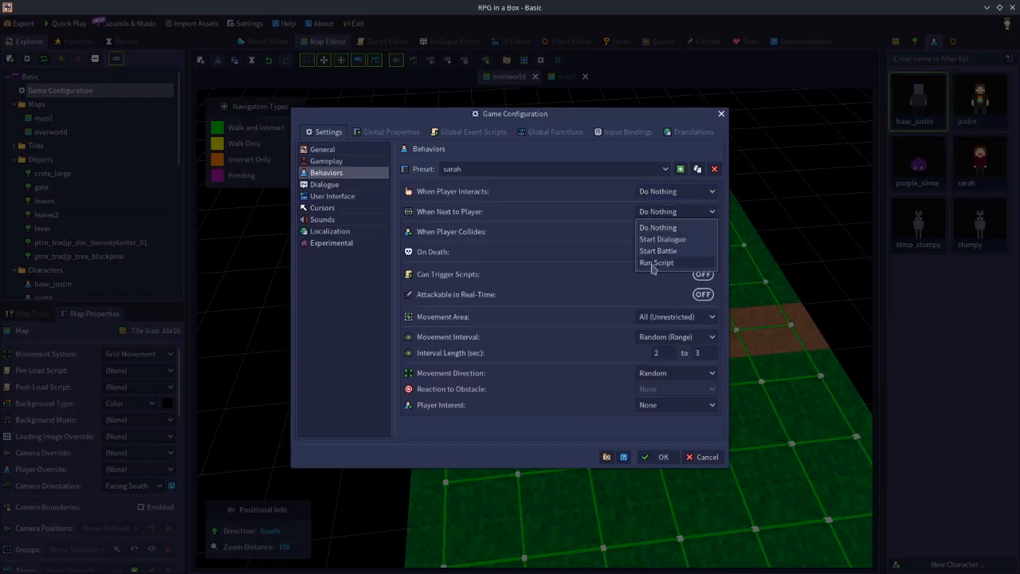
click(551, 220)
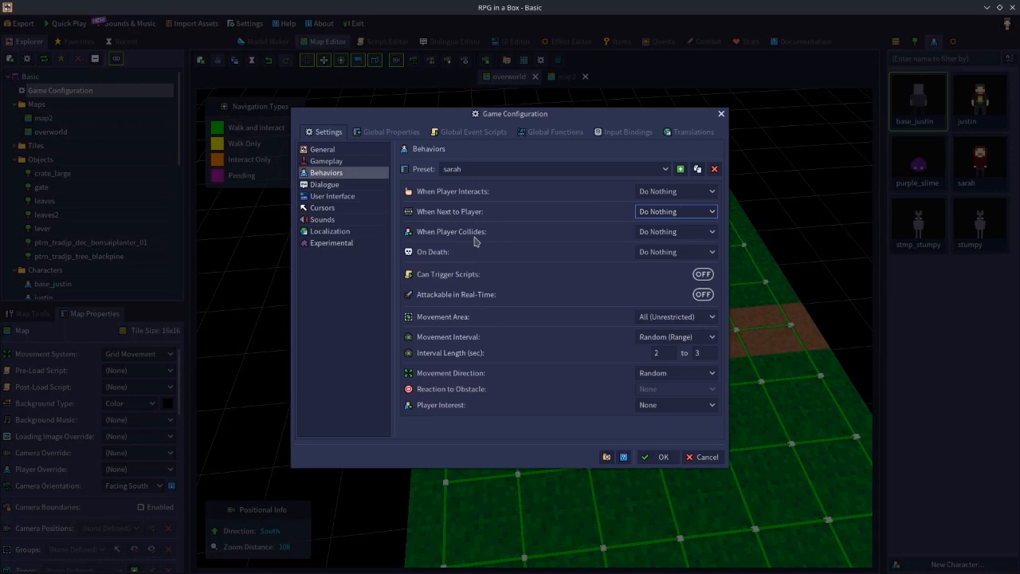
click(643, 232)
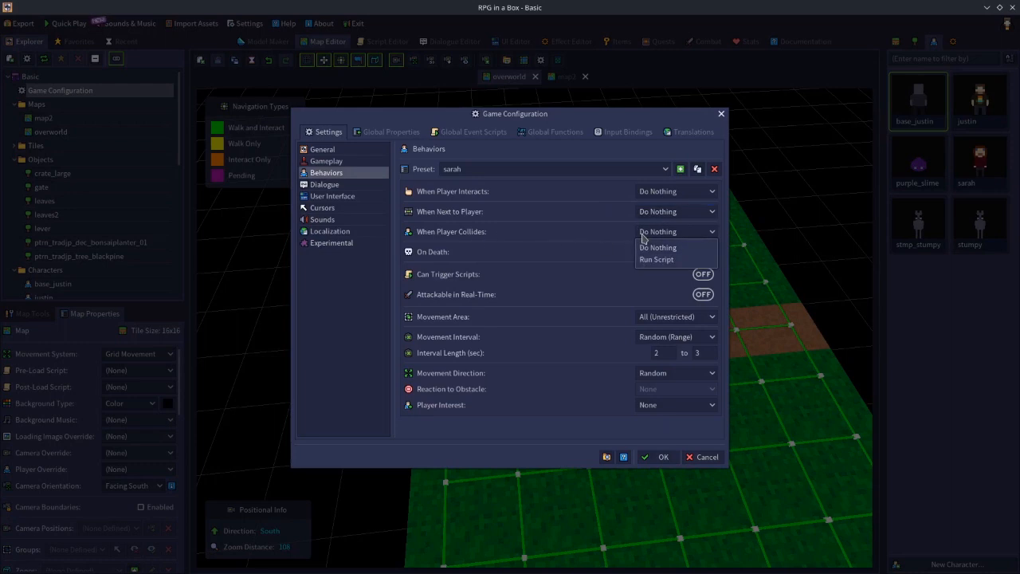
click(655, 260)
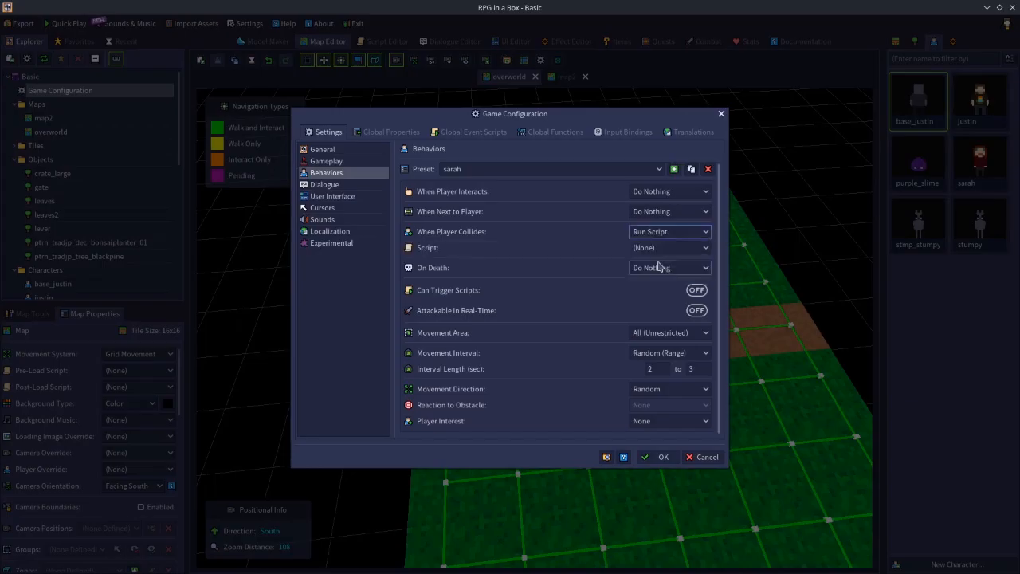
click(658, 236)
click(660, 247)
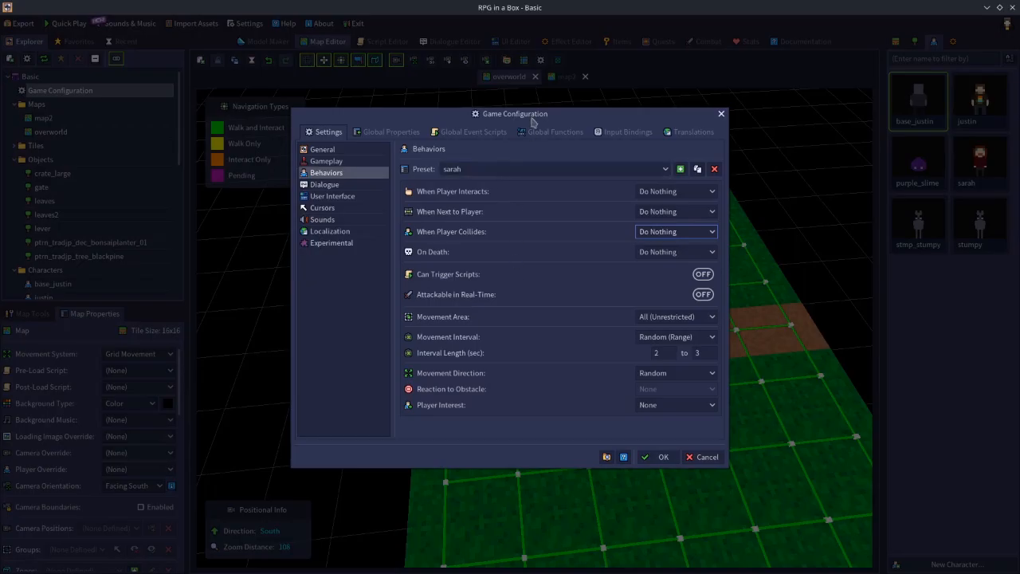
Try Run Script for the sarah preset's On Death behavior, reset it to Do Nothing, and cancel the game configuration changes.
drag(534, 117, 602, 101)
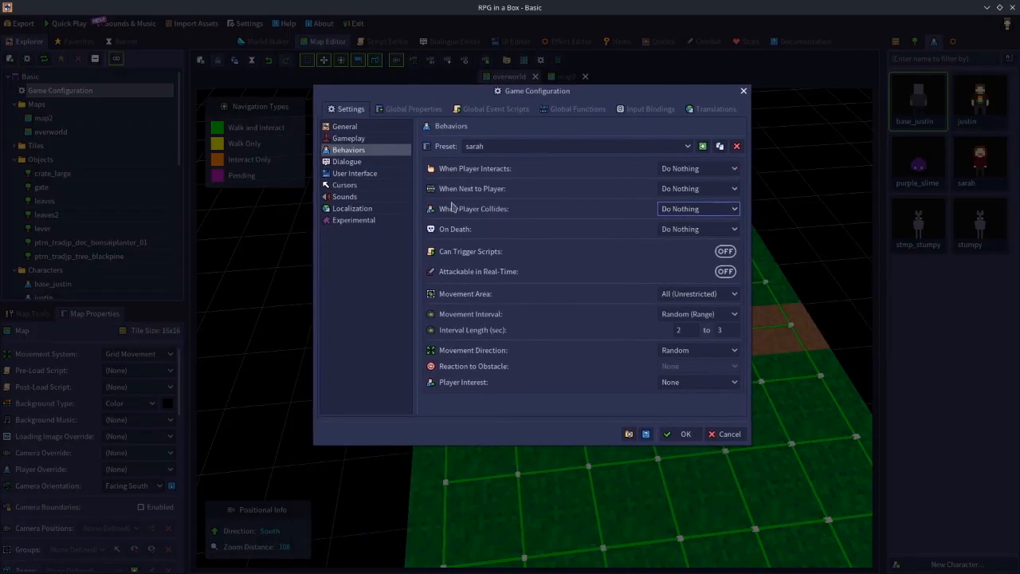
click(681, 230)
click(681, 257)
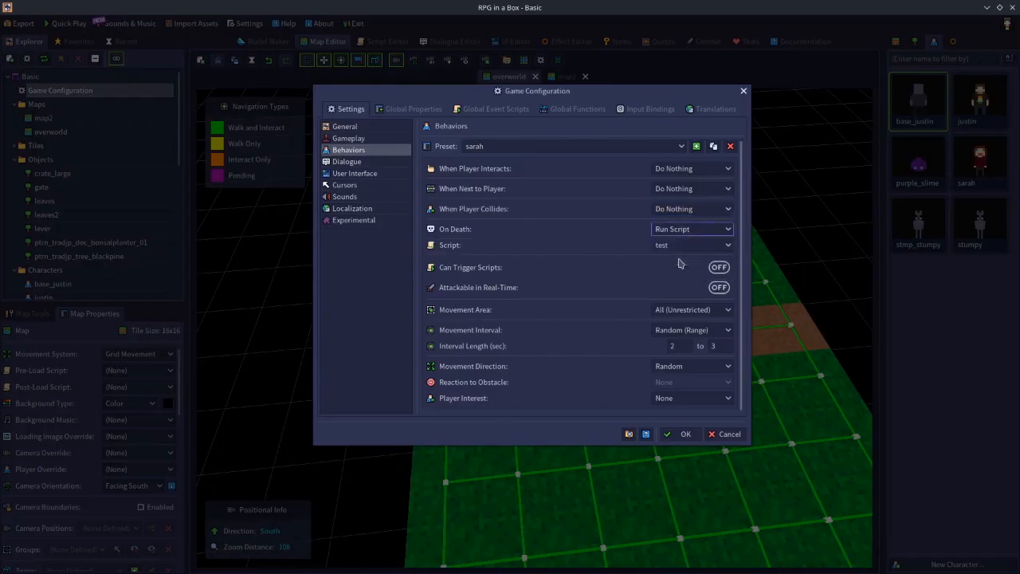
click(678, 245)
click(674, 260)
click(690, 230)
click(674, 245)
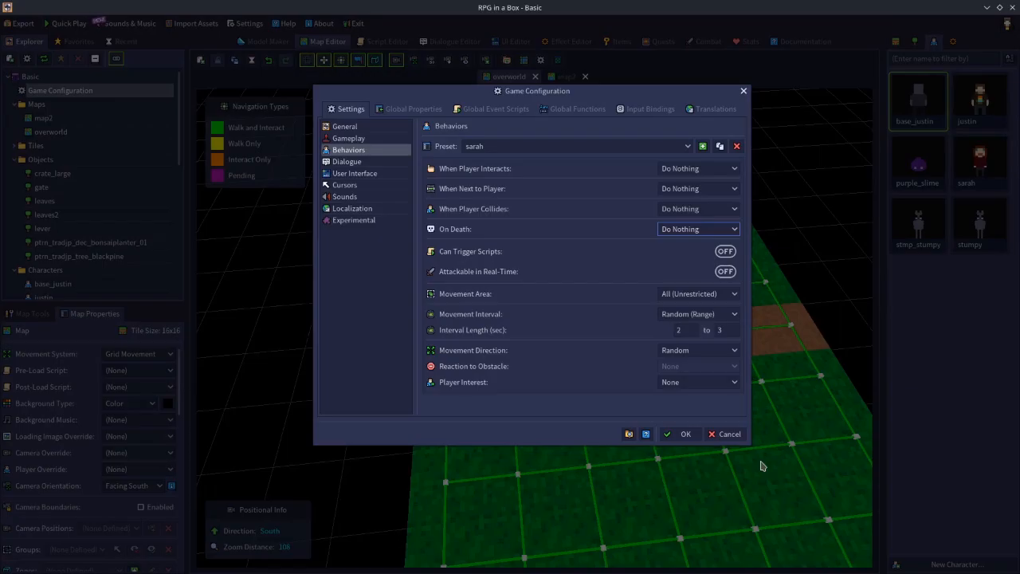
click(727, 434)
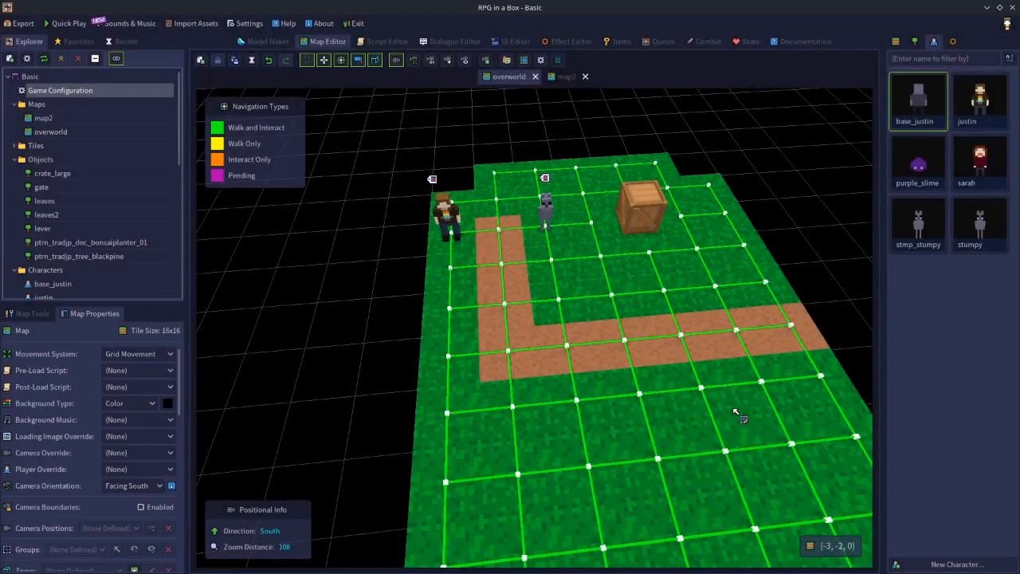
Examine the script trigger events available for the dirt path tile at (-4, -1, 0), and deselect the tile.
click(726, 344)
right_click(726, 342)
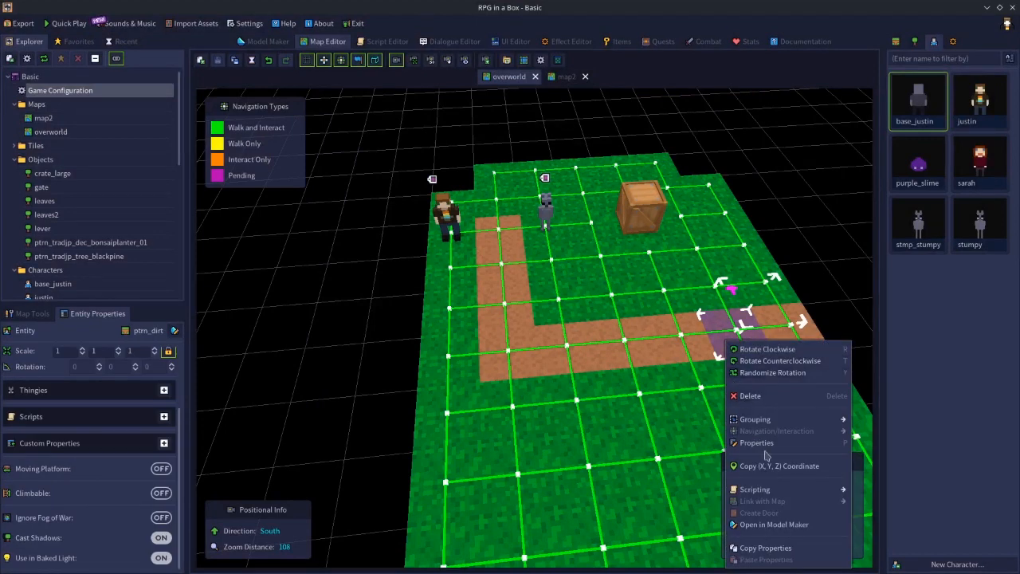
click(164, 417)
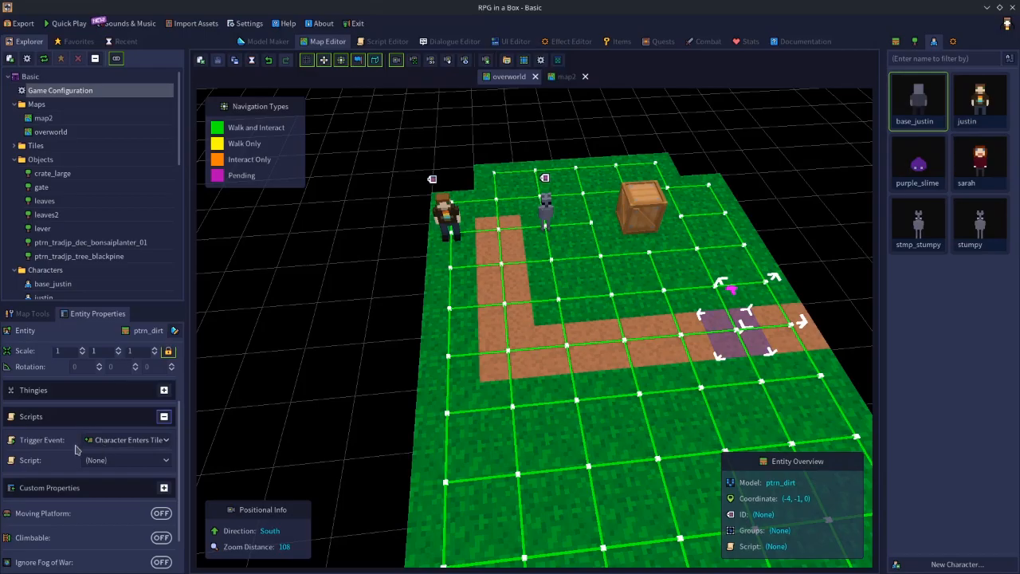
click(129, 440)
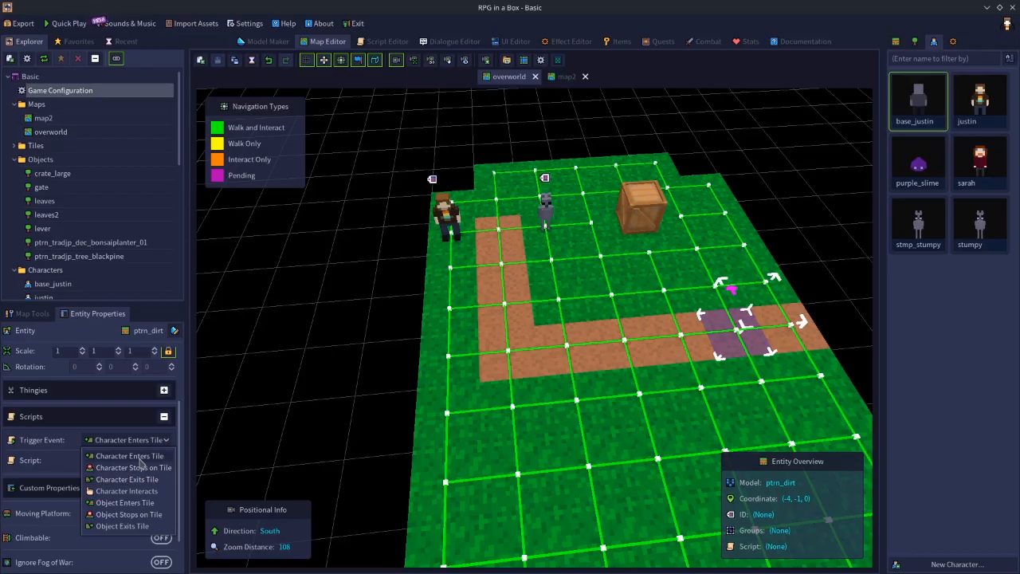
click(706, 363)
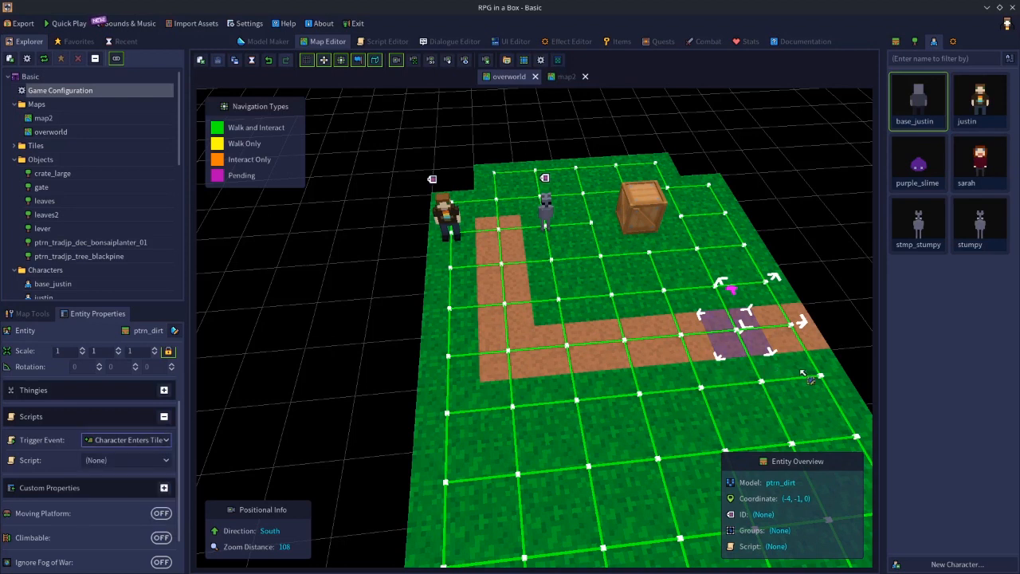
click(816, 373)
click(740, 342)
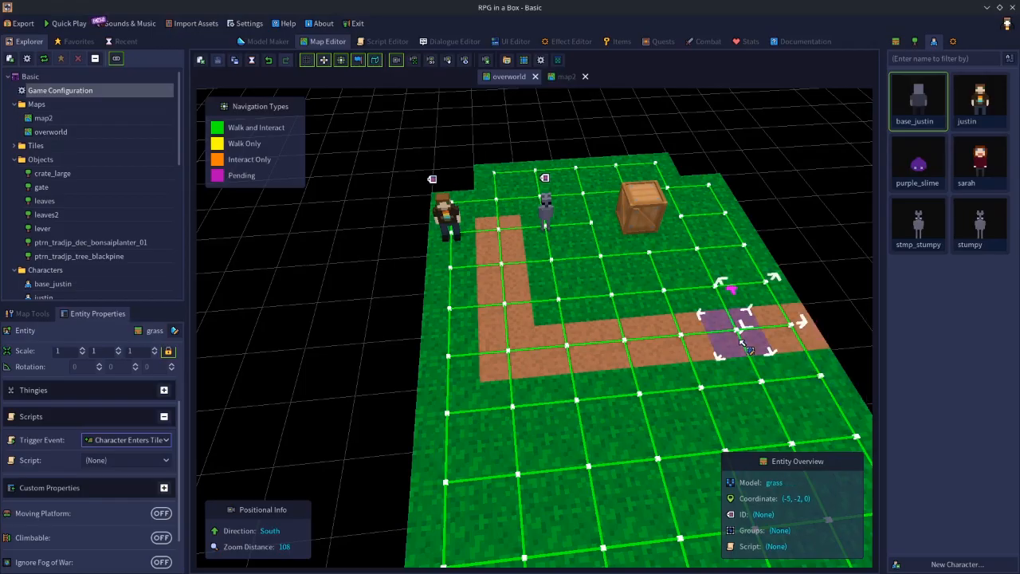
click(853, 306)
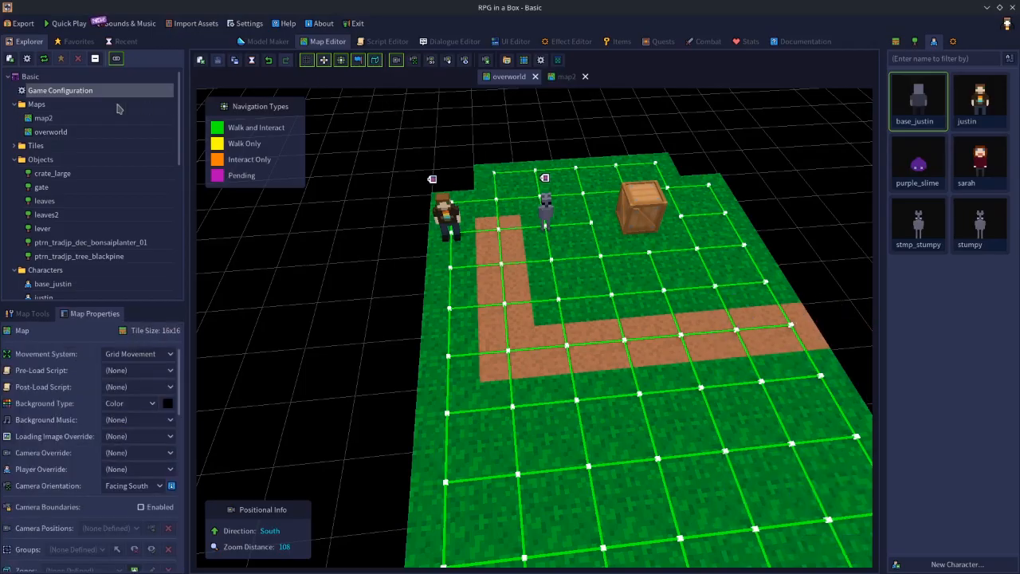
Try turning on Can Trigger Scripts for the sarah preset in the game configuration, and cancel the changes.
double_click(93, 95)
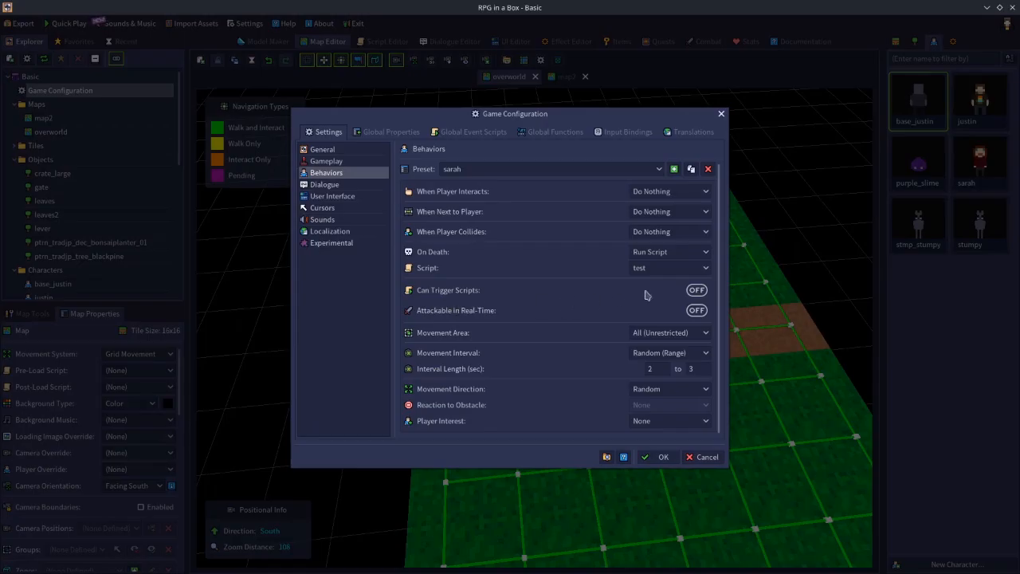
click(694, 290)
click(704, 458)
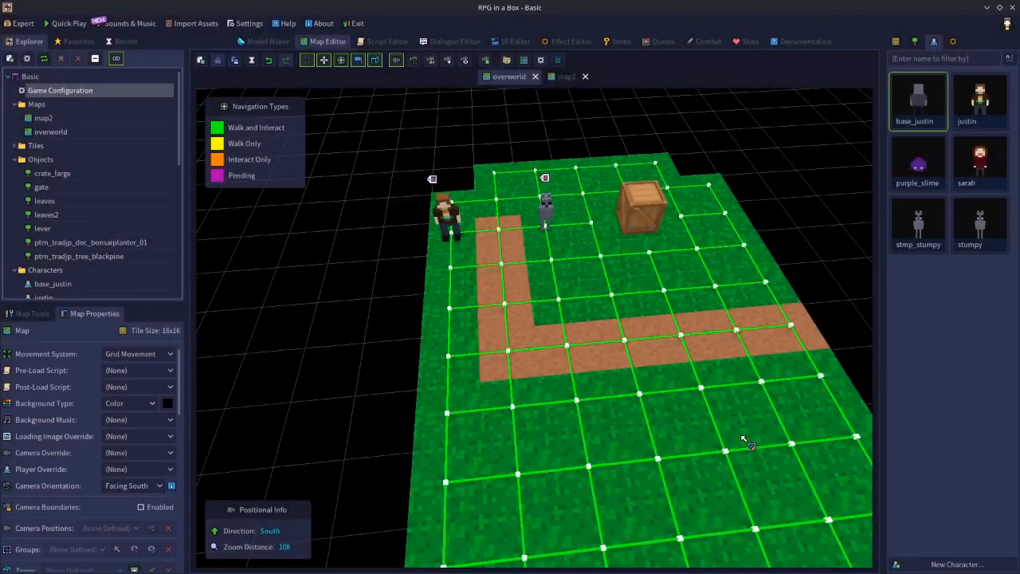
Assign the locked script to the dirt path tile at (-4, -1, 0).
click(741, 328)
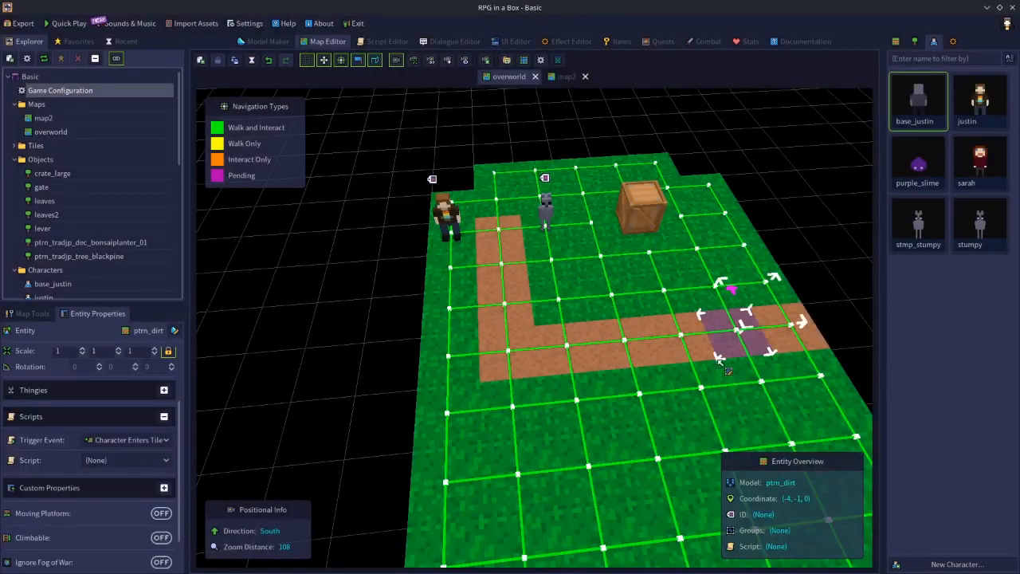
click(121, 461)
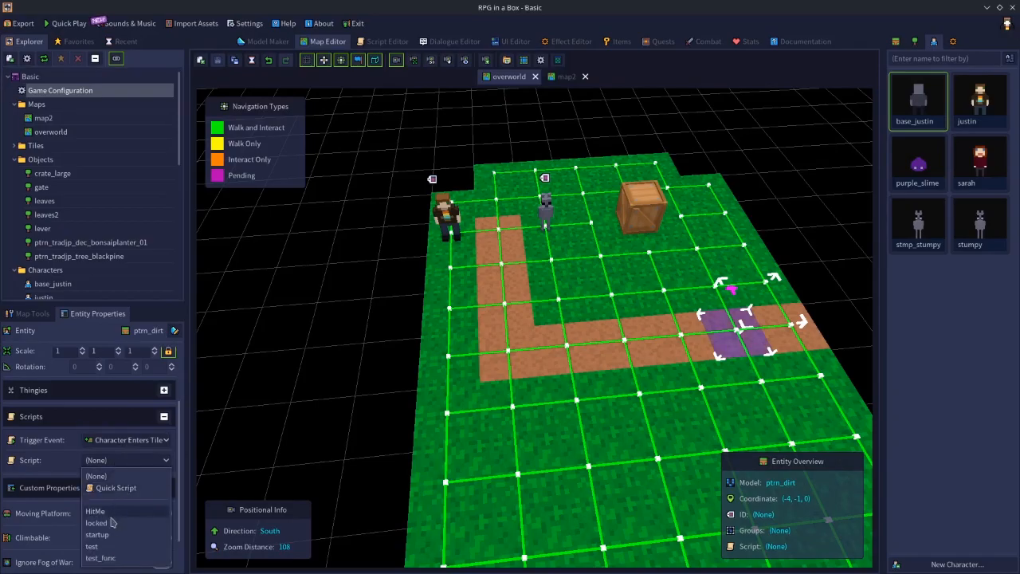
click(97, 524)
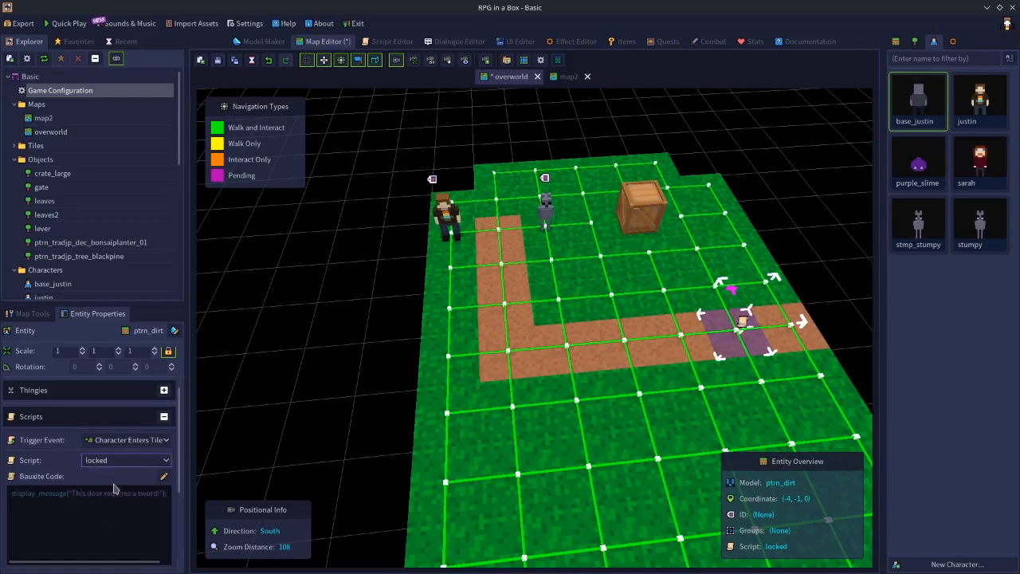
Turn Triggerable by NPCs on and back off for the dirt tile's script, and deselect the tile.
scroll(116, 489, down, 3)
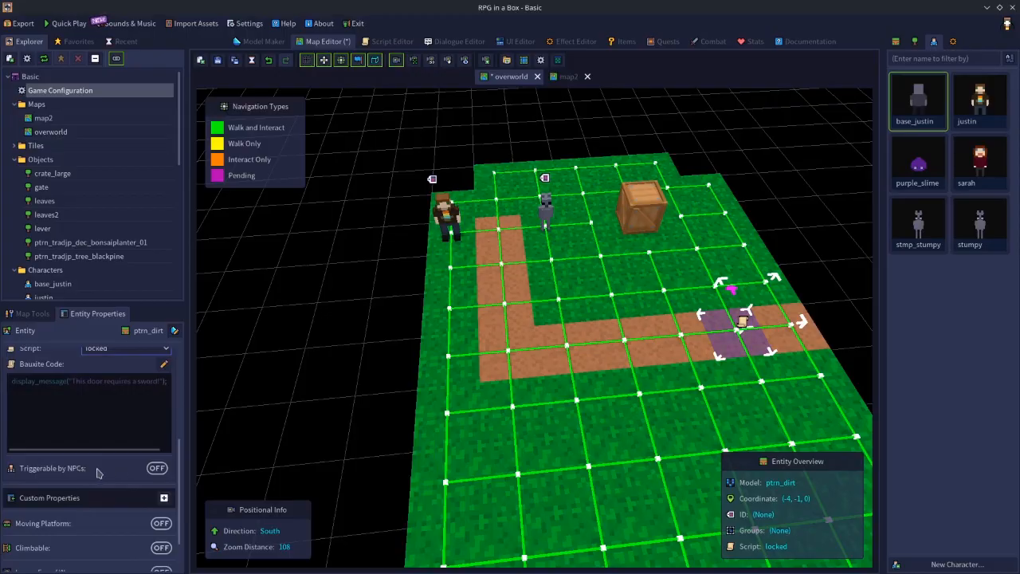
click(163, 470)
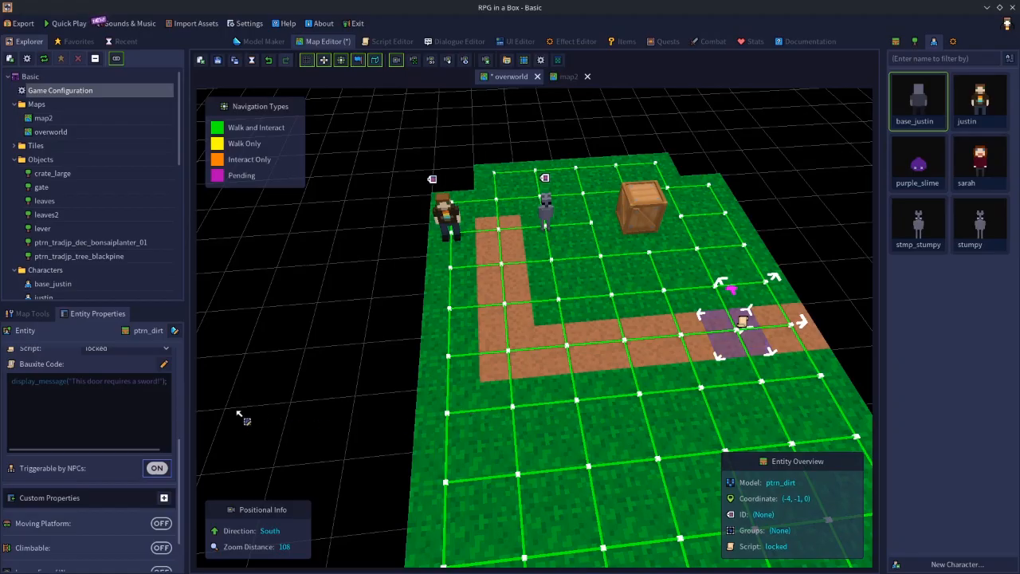
click(157, 468)
click(355, 255)
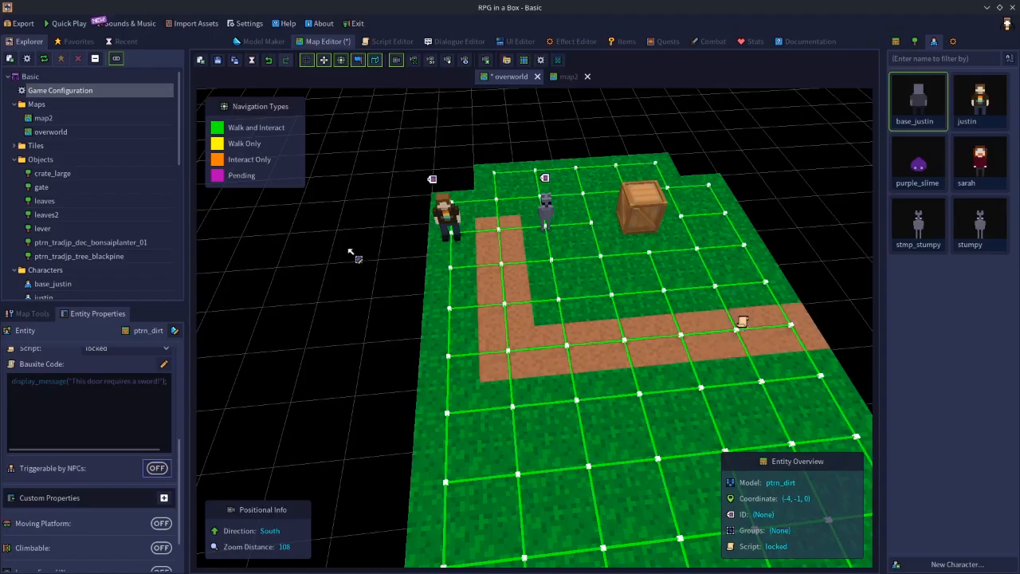
Reopen the game configuration and turn Can Trigger Scripts on and back off for the sarah preset.
double_click(77, 93)
click(701, 293)
click(702, 292)
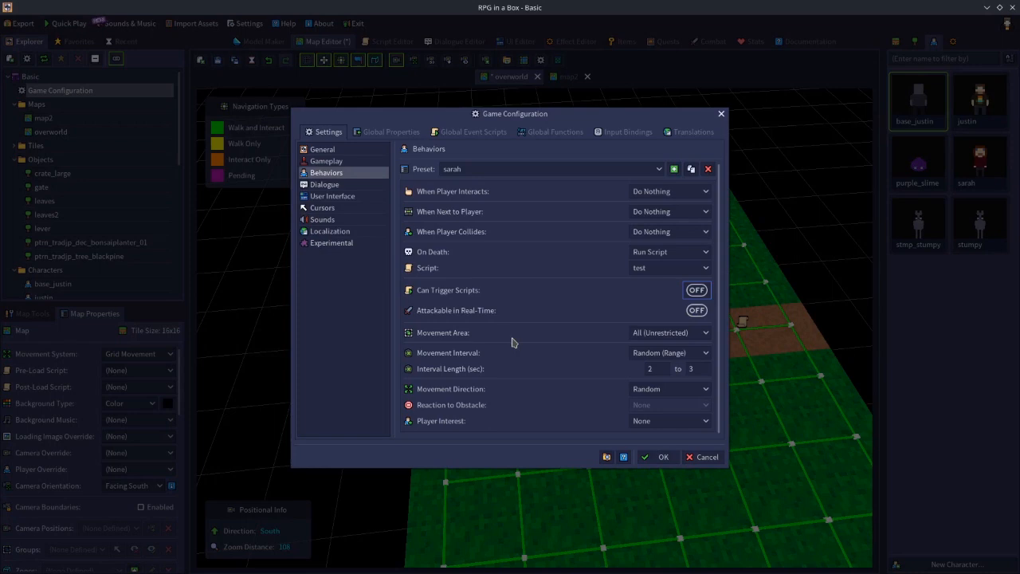
Turn Attackable in Real-Time on and back off for the sarah preset, and examine the When Player Interacts options.
click(696, 314)
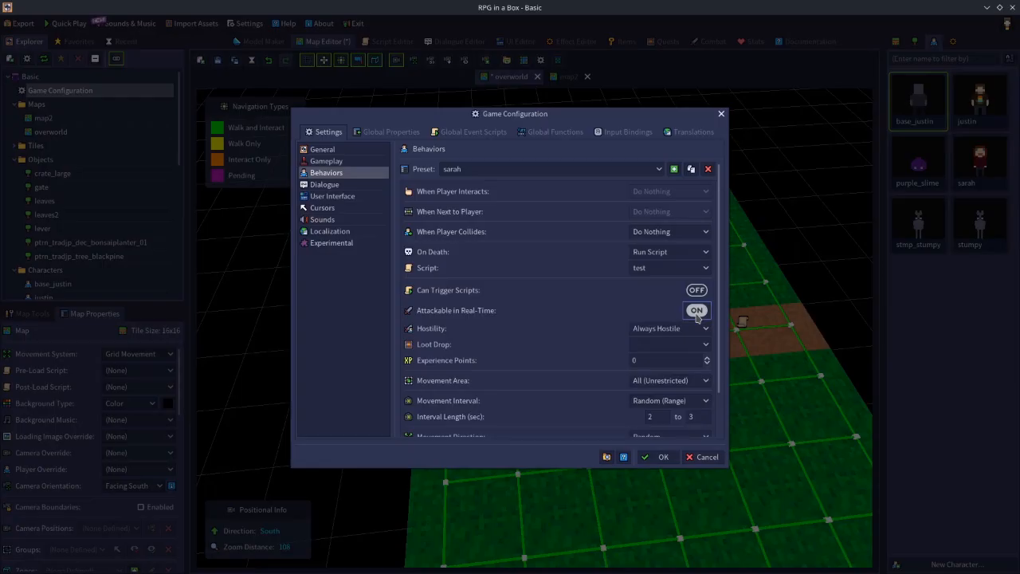
click(697, 311)
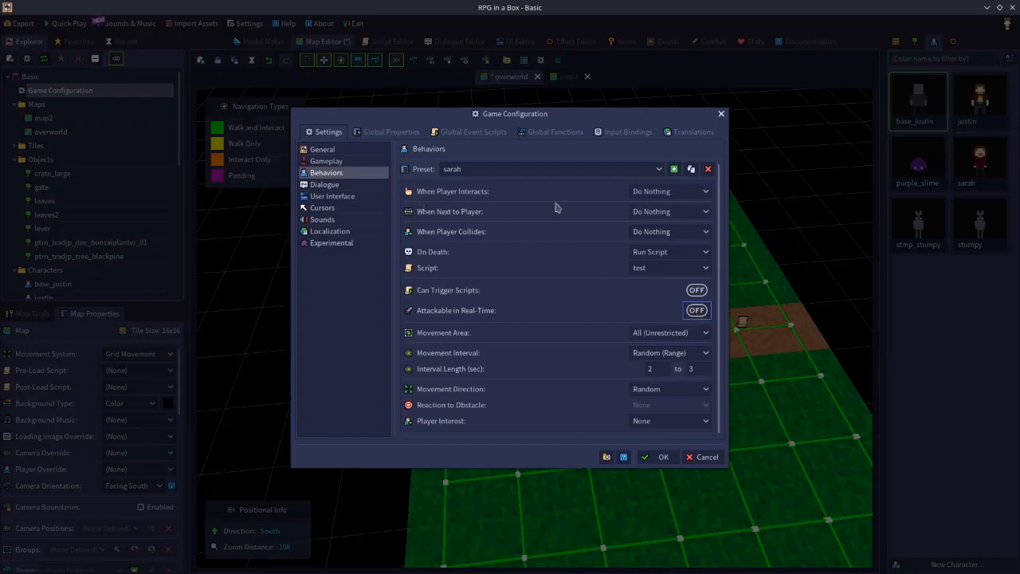
click(663, 193)
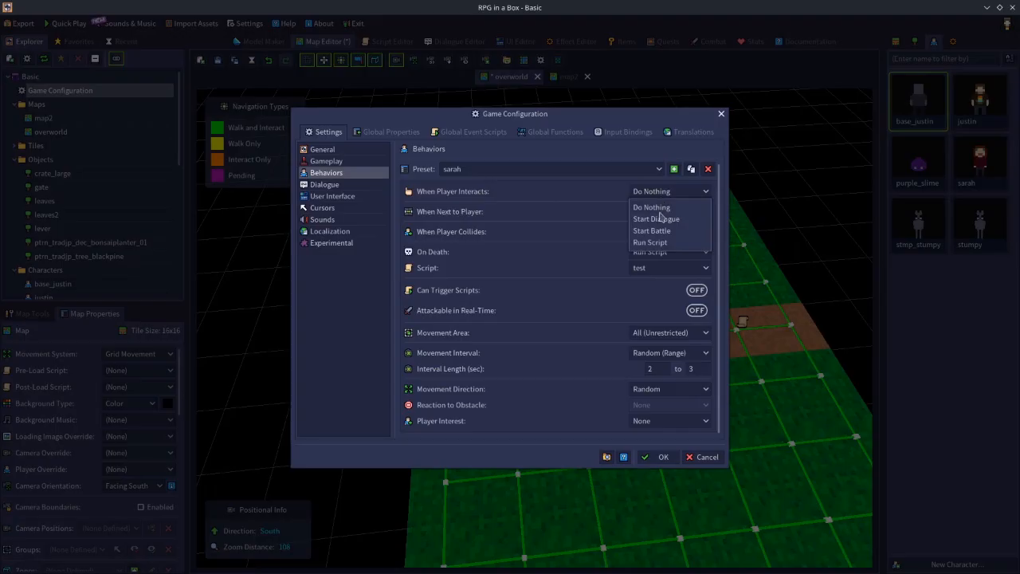
click(590, 188)
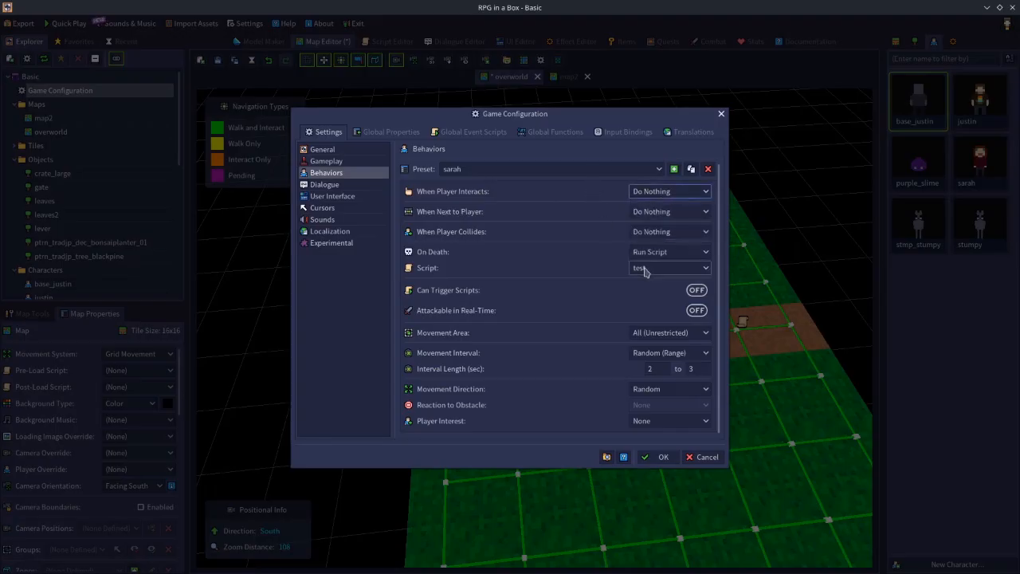
click(695, 311)
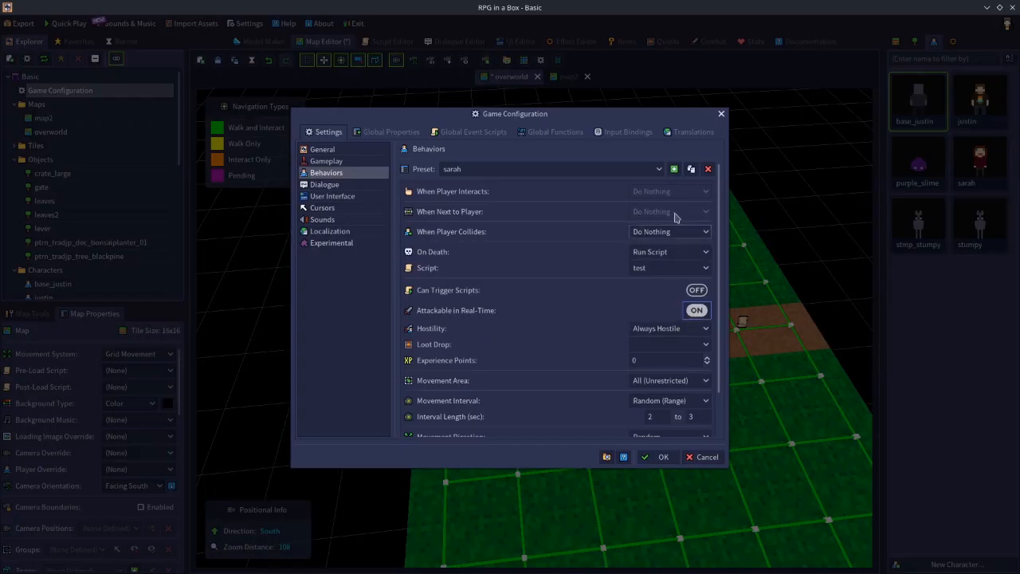
click(698, 310)
click(664, 190)
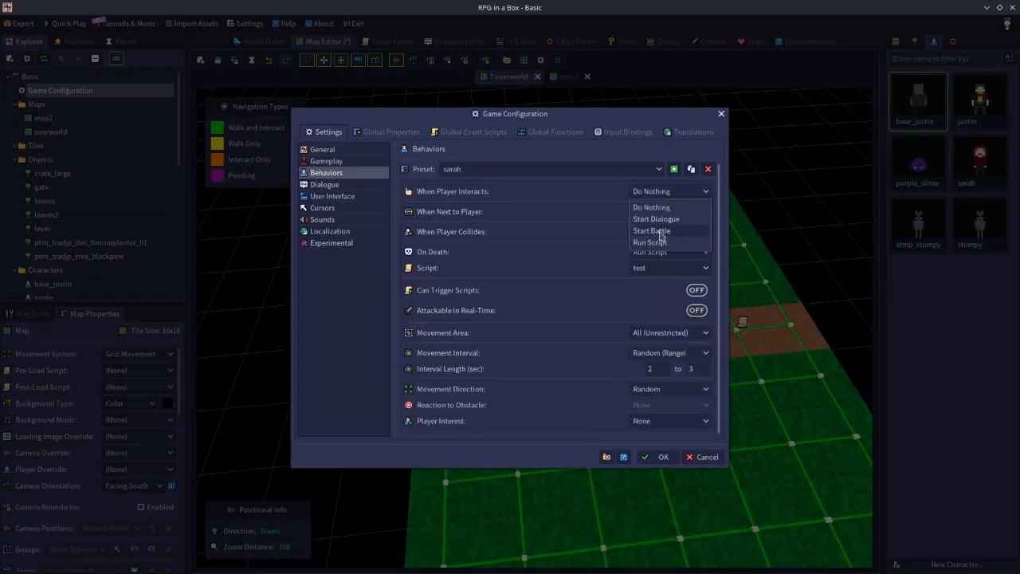
click(626, 183)
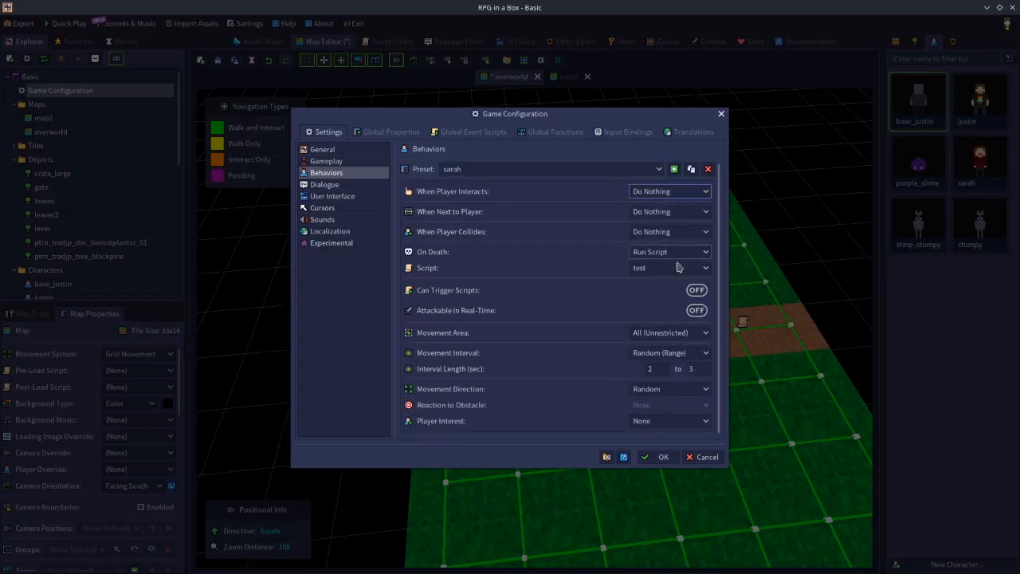
Turn on Attackable in Real-Time for the sarah preset, trying Hostile If Attacked before setting Hostility to Never Hostile.
click(696, 311)
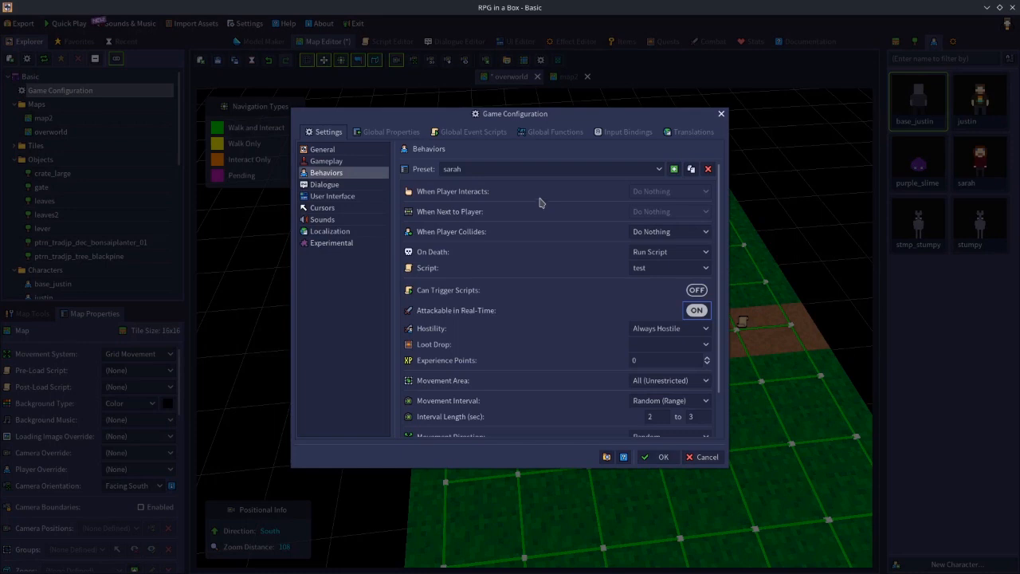
click(696, 314)
click(695, 313)
click(646, 330)
click(652, 354)
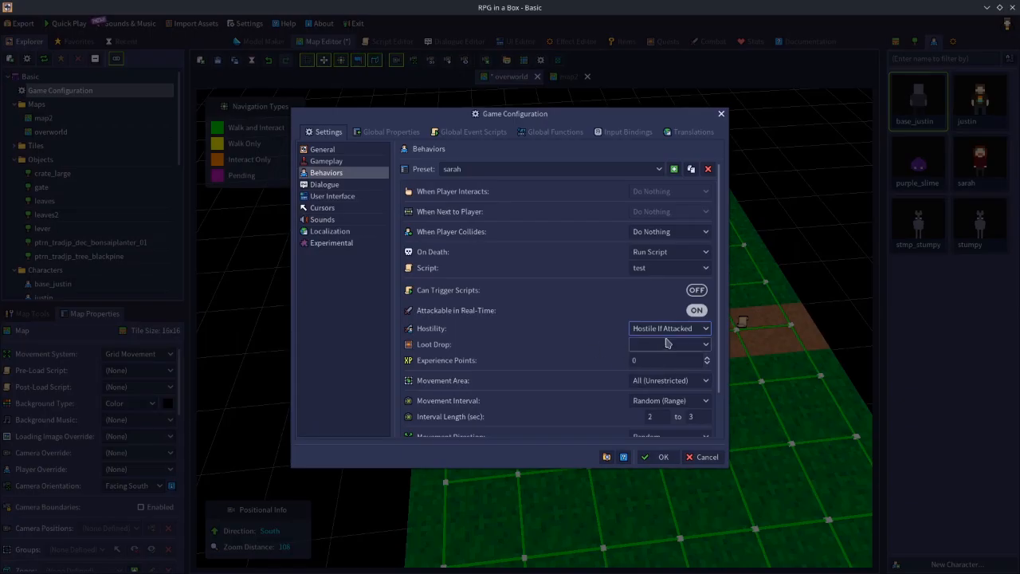
click(666, 328)
click(662, 367)
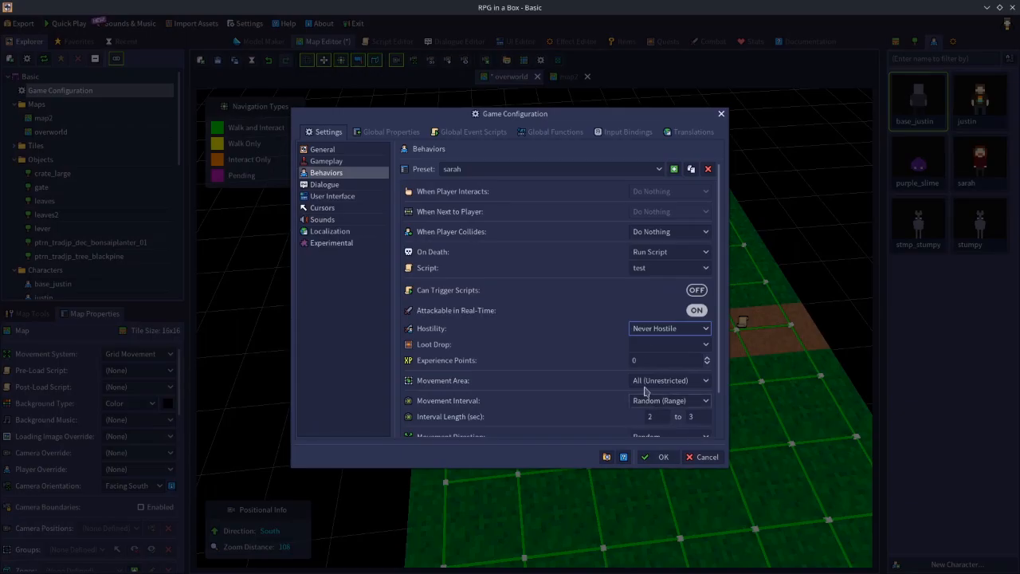
Set the sarah preset's Loot Drop to looty and its Experience Points to 70.
click(645, 353)
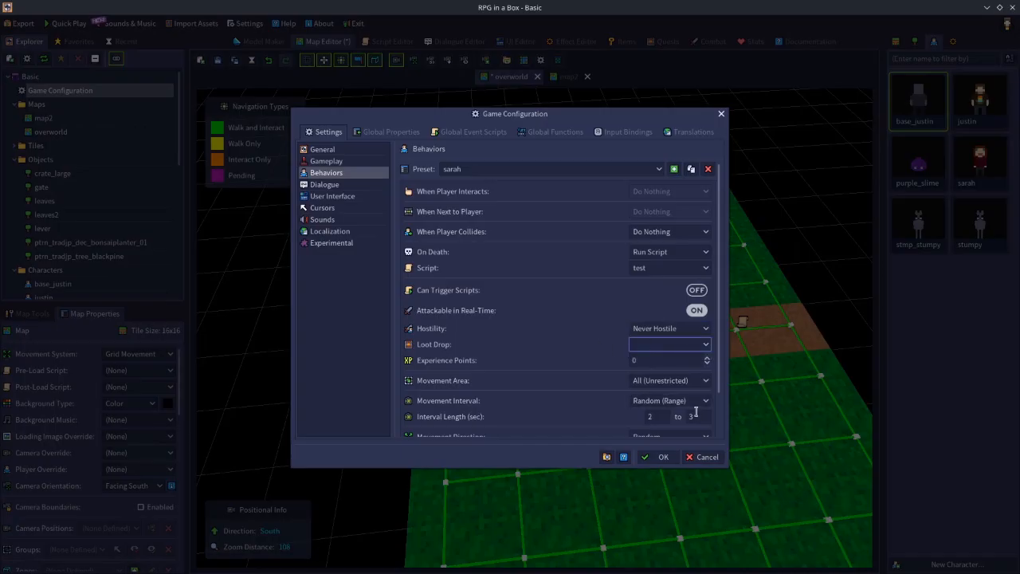
click(658, 347)
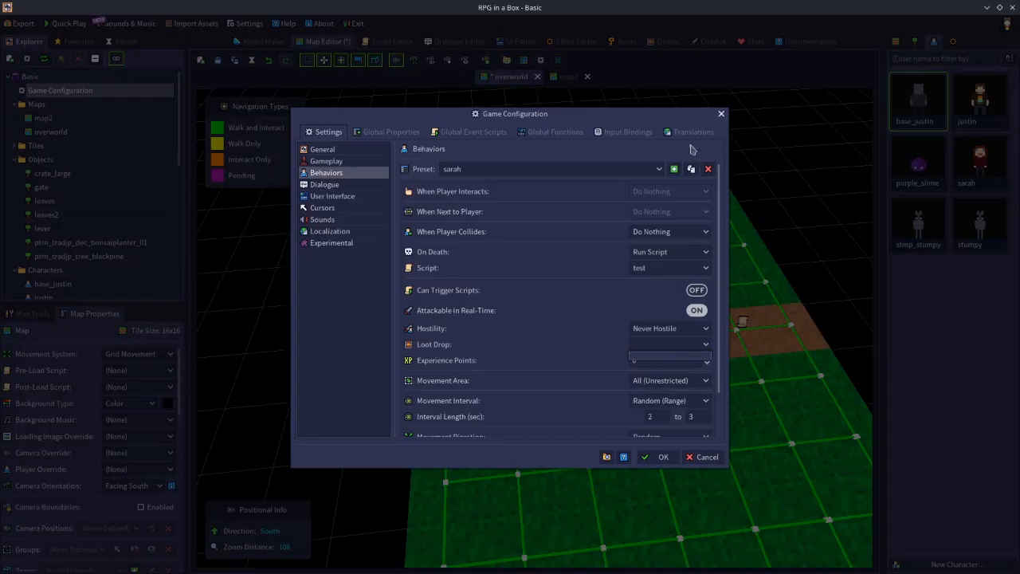
click(707, 40)
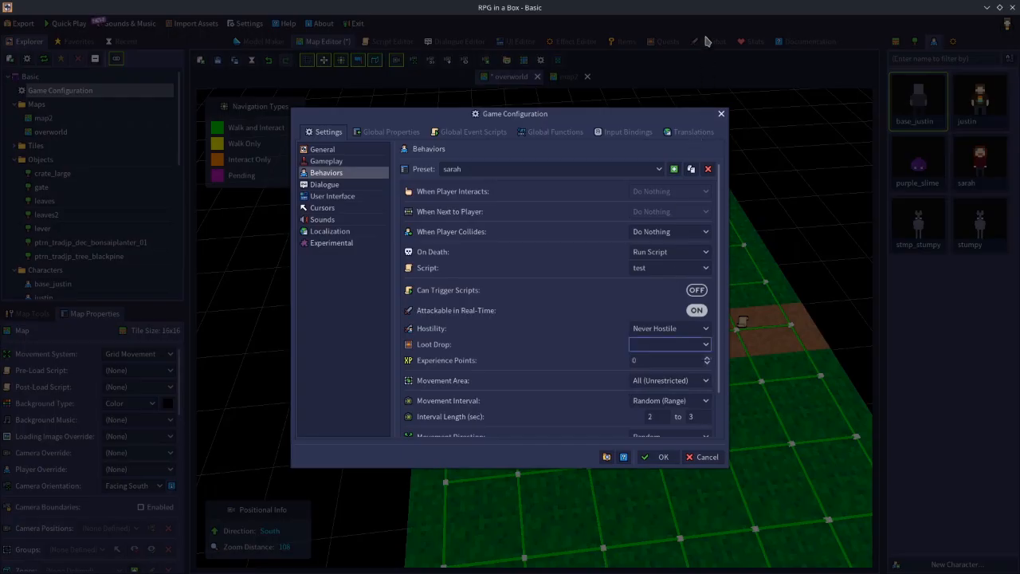
click(645, 345)
click(648, 380)
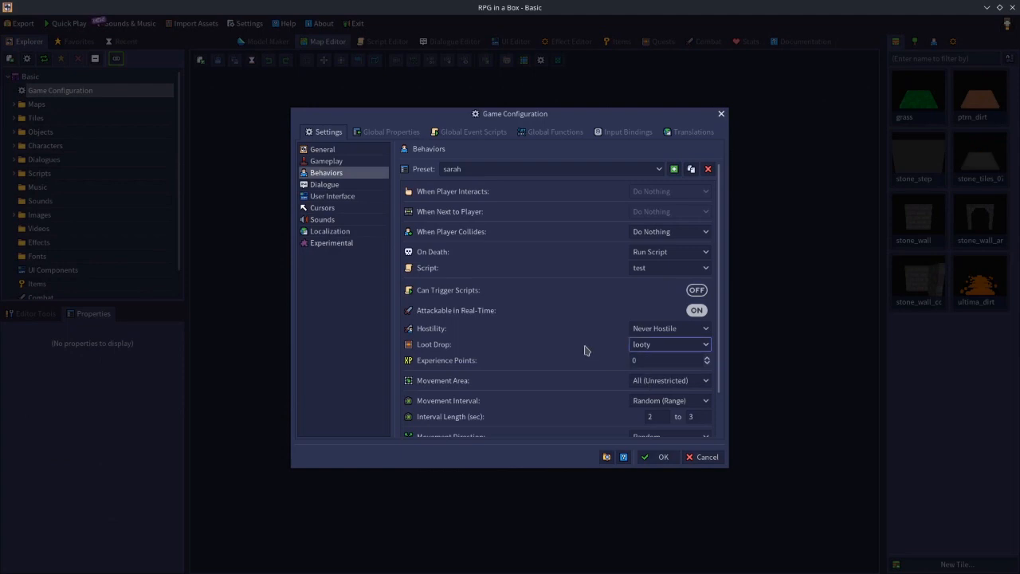
click(647, 362)
text(70)
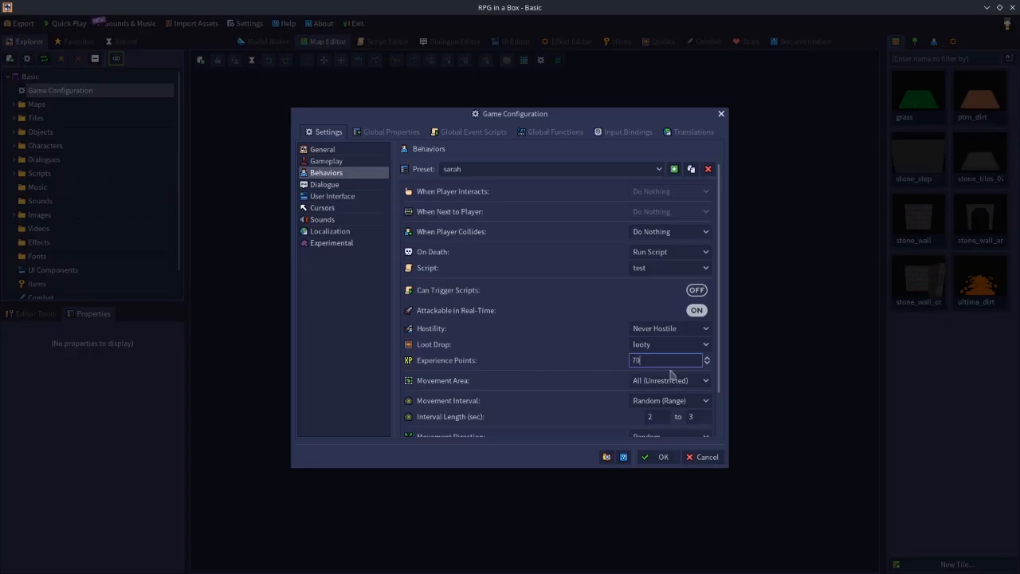
Reset the sarah preset's Experience Points to 0 and its Loot Drop to (None).
drag(676, 365, 593, 360)
text(0)
click(672, 345)
click(655, 360)
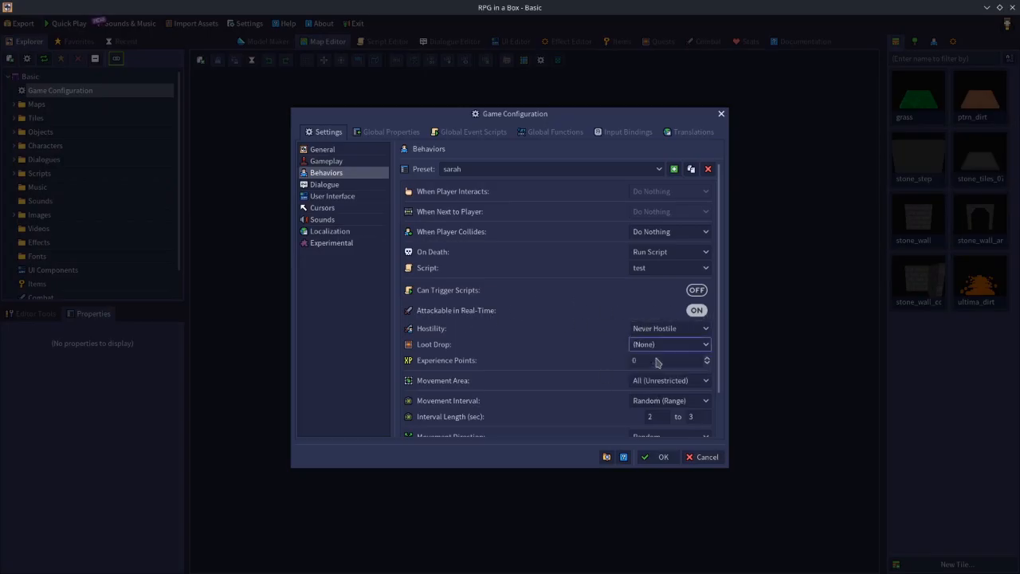
Set the sarah preset's Hostility to Always Hostile and turn off Attackable in Real-Time.
click(658, 328)
click(658, 343)
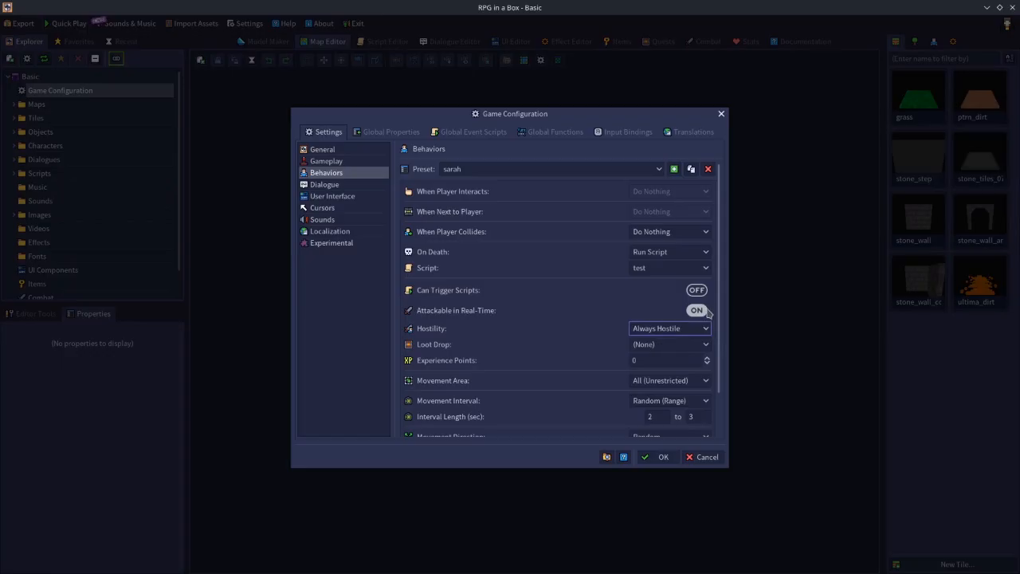
click(700, 311)
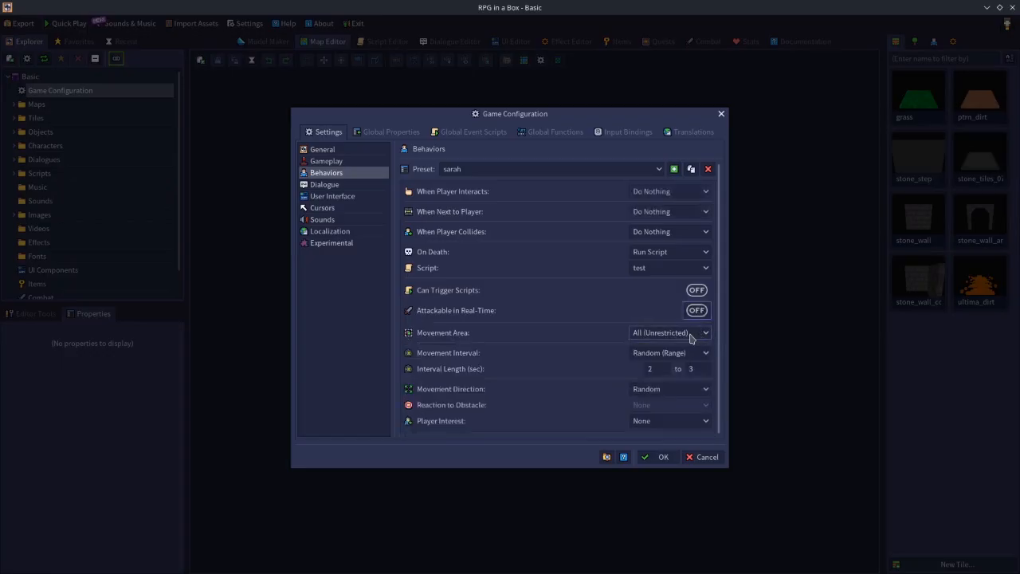
Examine the Movement Area options for the sarah preset and set the area to None (Immobile).
click(638, 335)
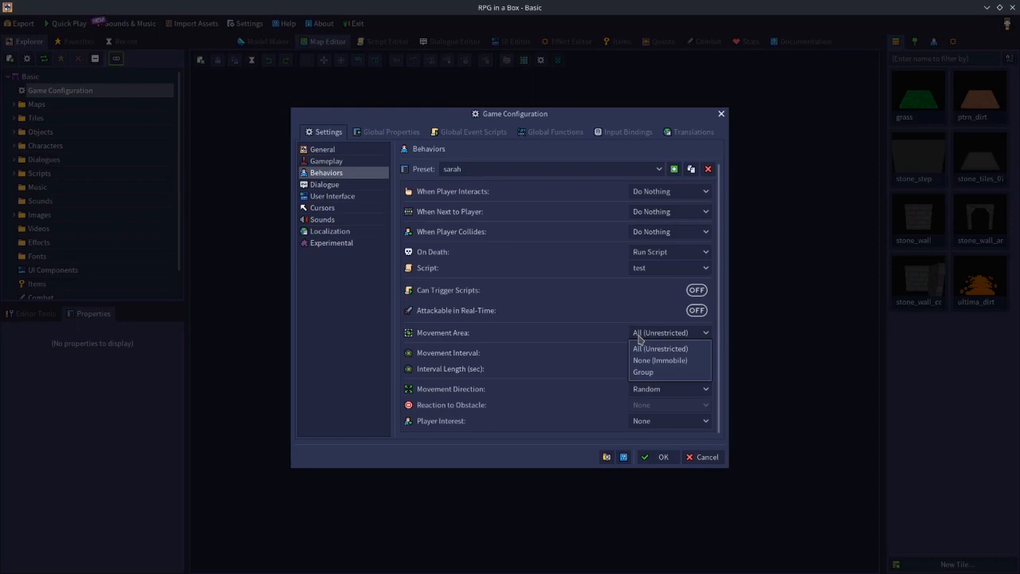
click(646, 349)
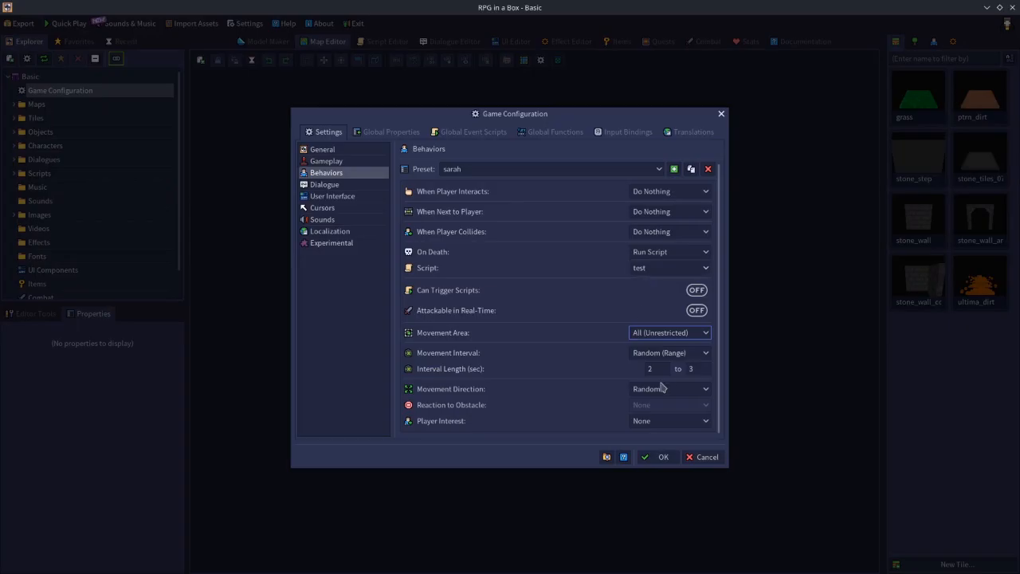
click(655, 338)
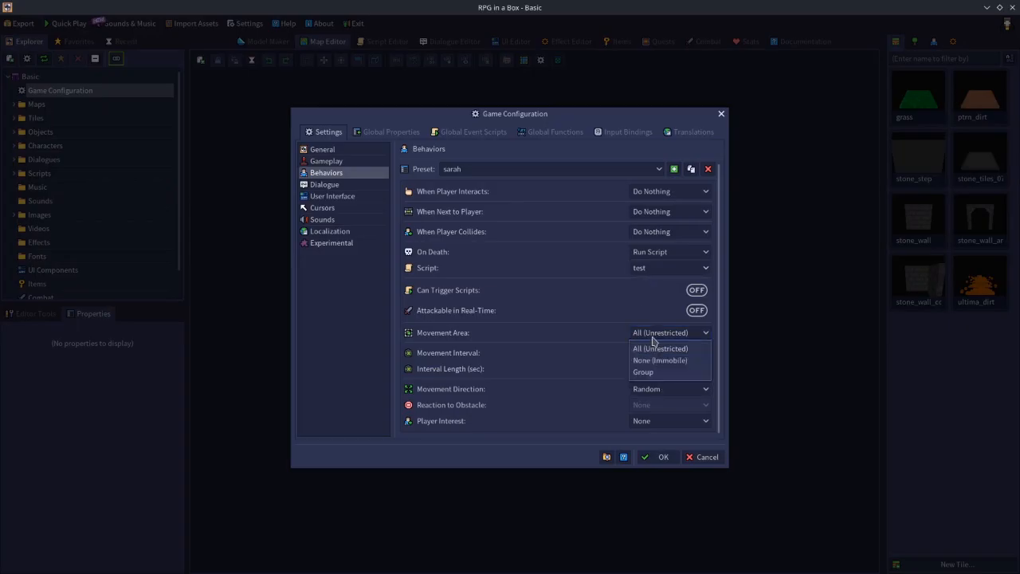
click(653, 361)
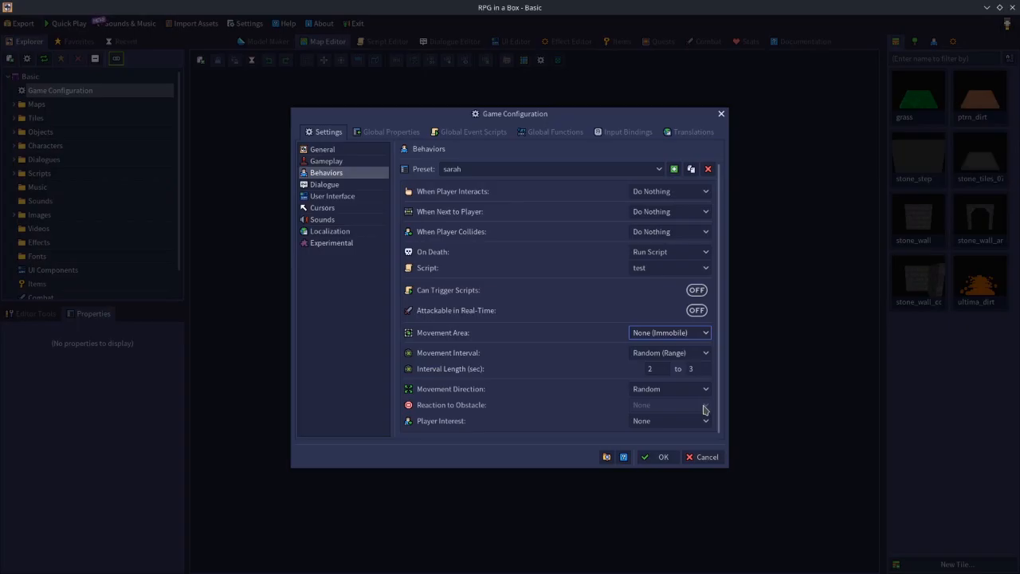
Try restricting the sarah preset's Movement Area to a Group named group1, and cancel the game configuration changes.
click(659, 334)
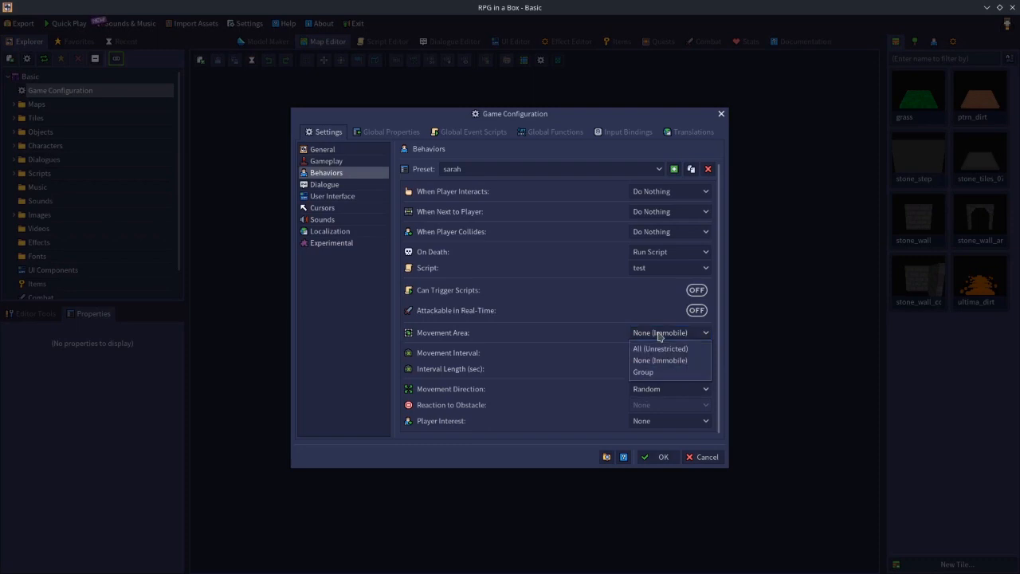
click(643, 372)
click(636, 348)
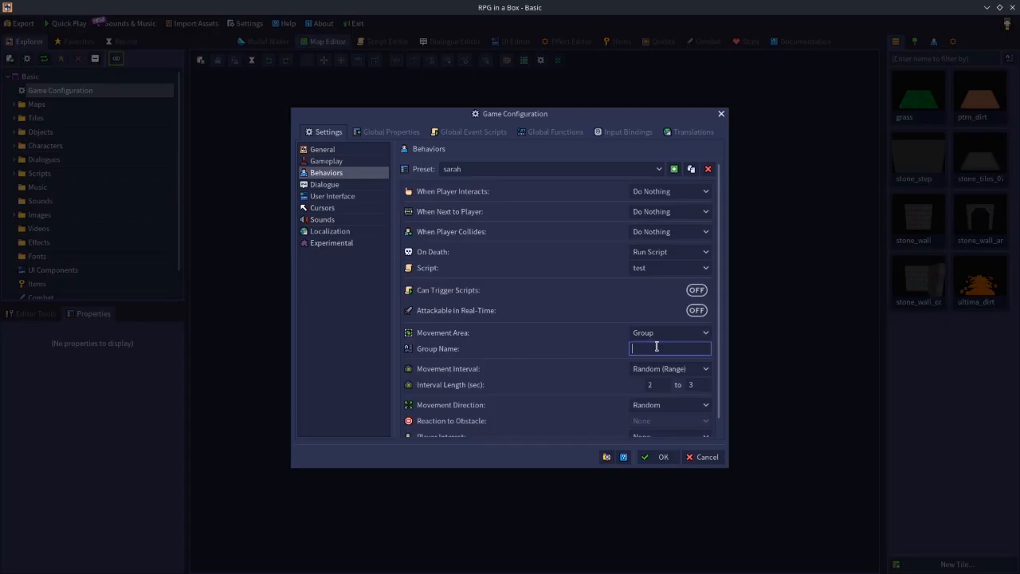
text(group1)
key(BackSpace)
key(BackSpace)
key(BackSpace)
key(BackSpace)
key(BackSpace)
key(BackSpace)
click(706, 456)
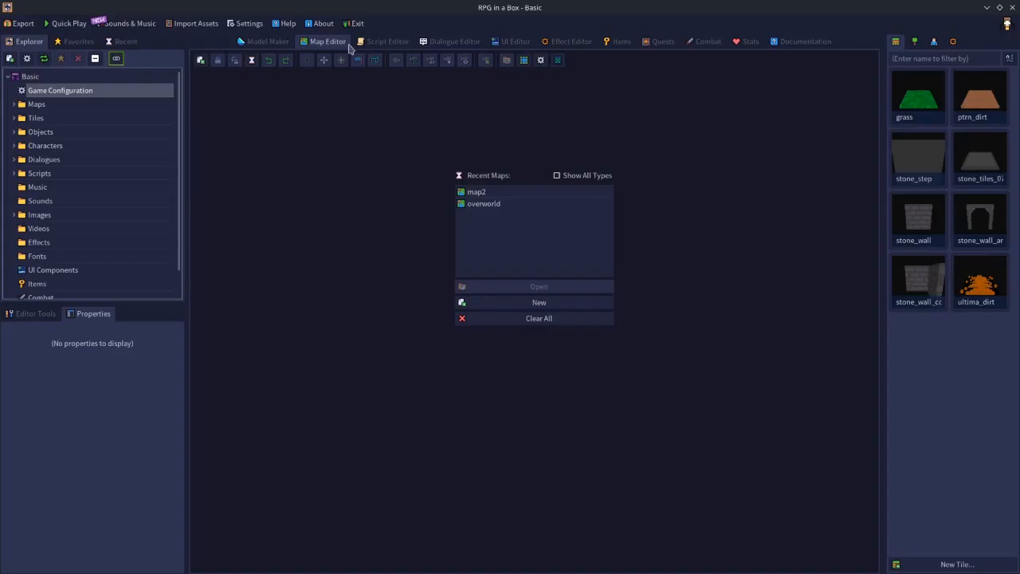
Open map2 from the recent maps, close it, and open the overworld map instead.
click(482, 197)
double_click(482, 198)
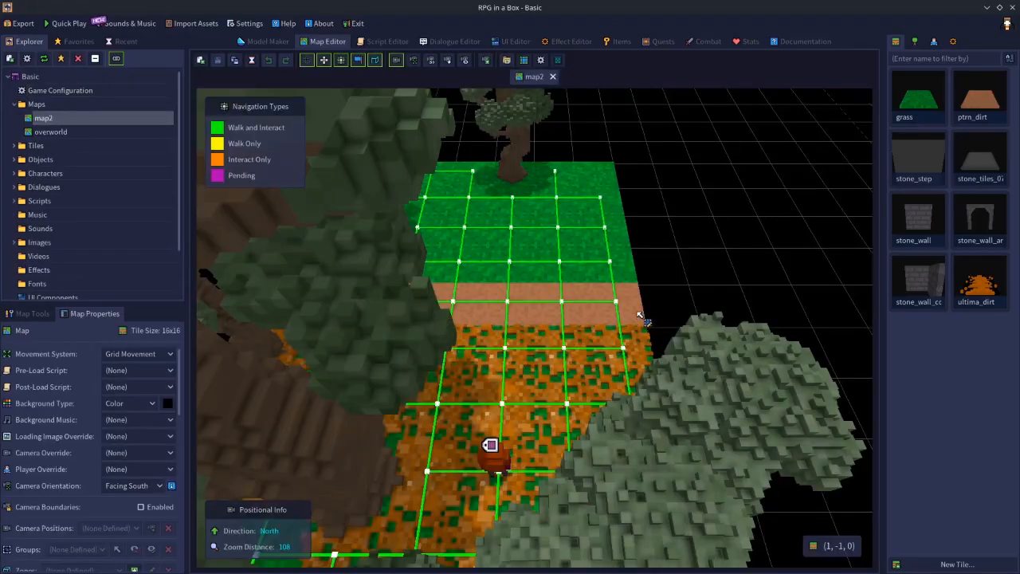
click(552, 76)
click(500, 205)
double_click(500, 206)
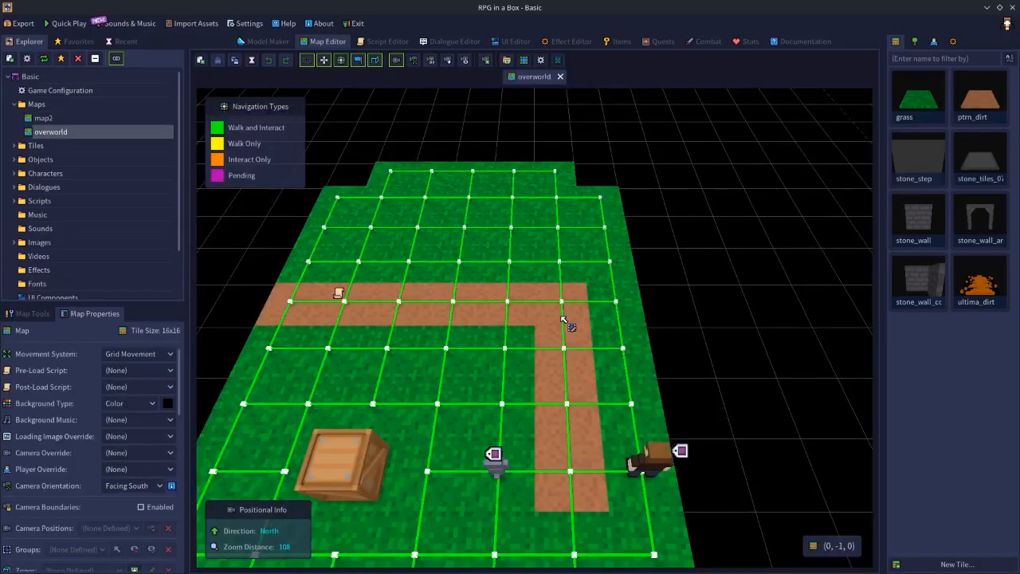
Select a block of tiles at the dirt path's corner, bring up Add to Group for them, then cancel and deselect.
middle_drag(574, 314, 373, 316)
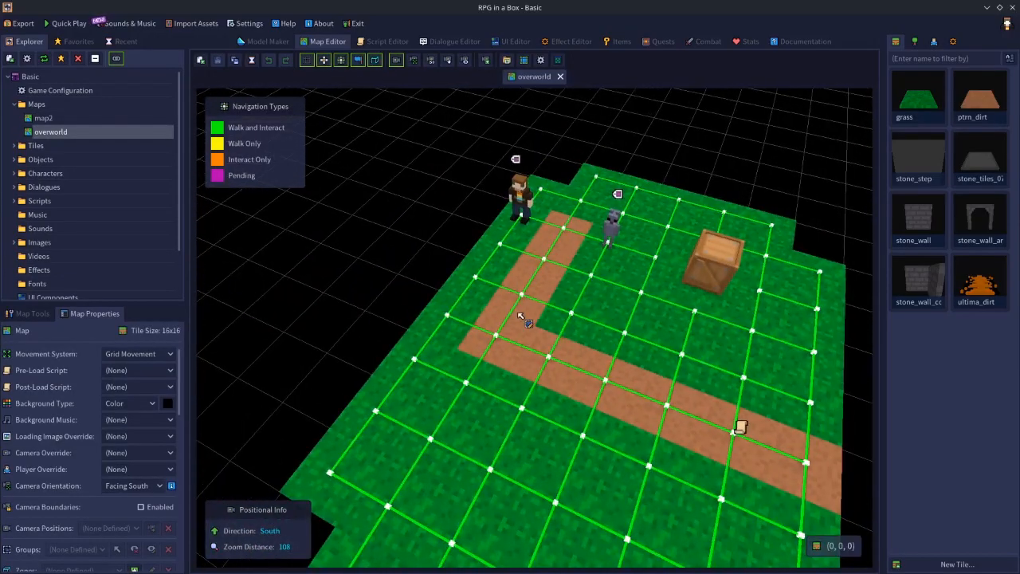
mouse_move(536, 288)
mouse_down()
mouse_move(607, 370)
mouse_move(597, 396)
mouse_move(512, 352)
mouse_up()
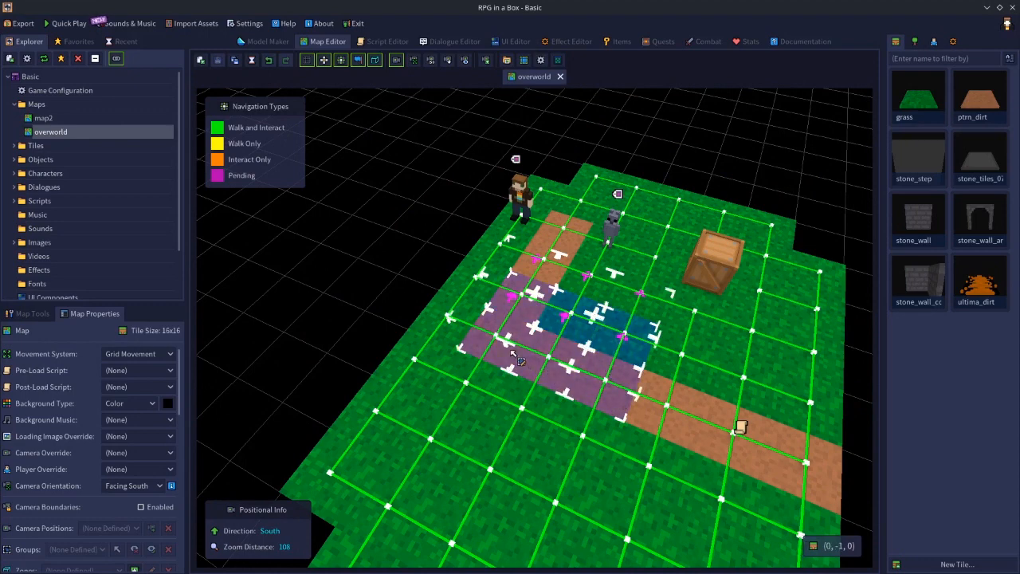
key(ctrl+g)
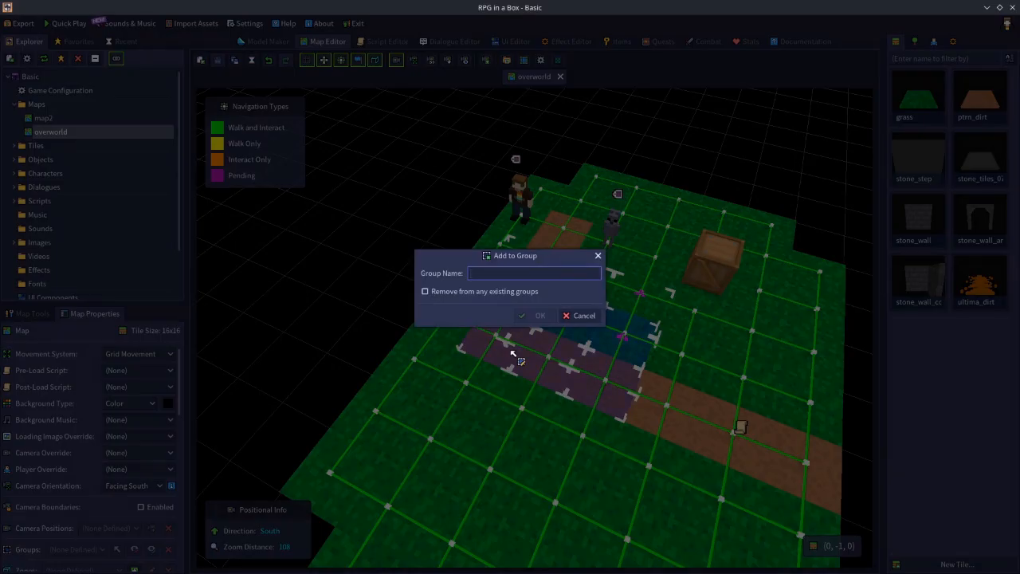
click(593, 315)
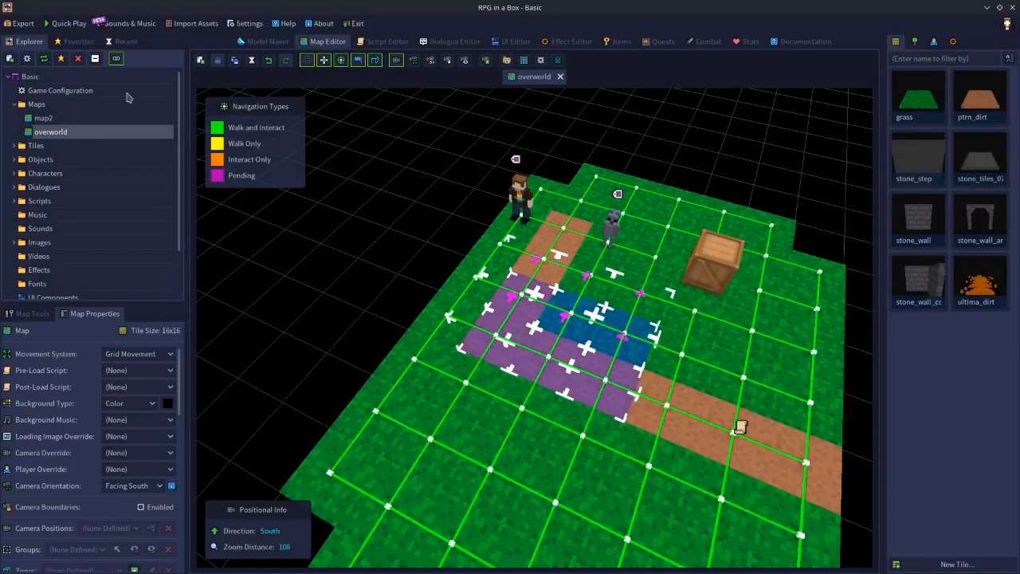
click(71, 92)
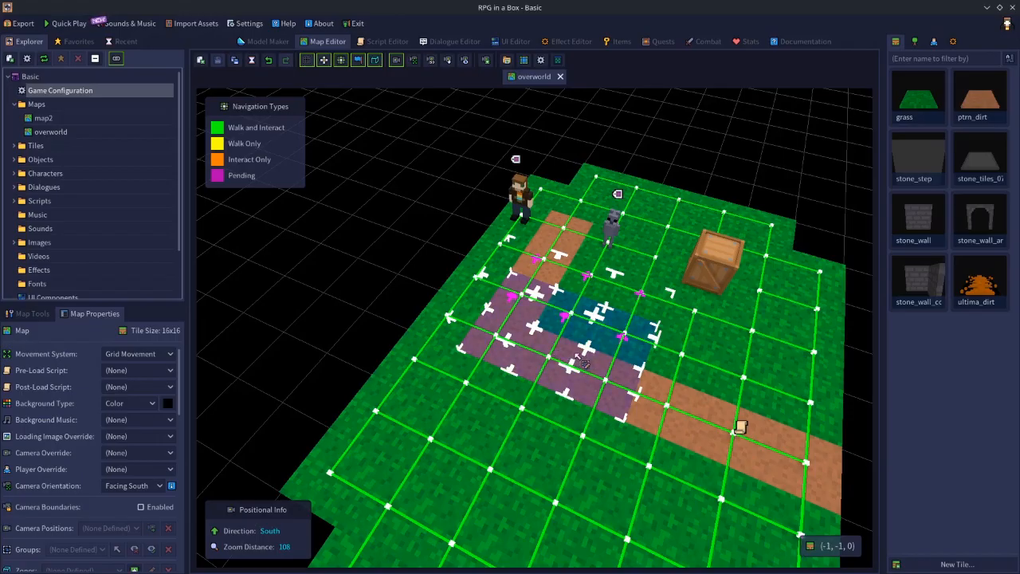
click(390, 224)
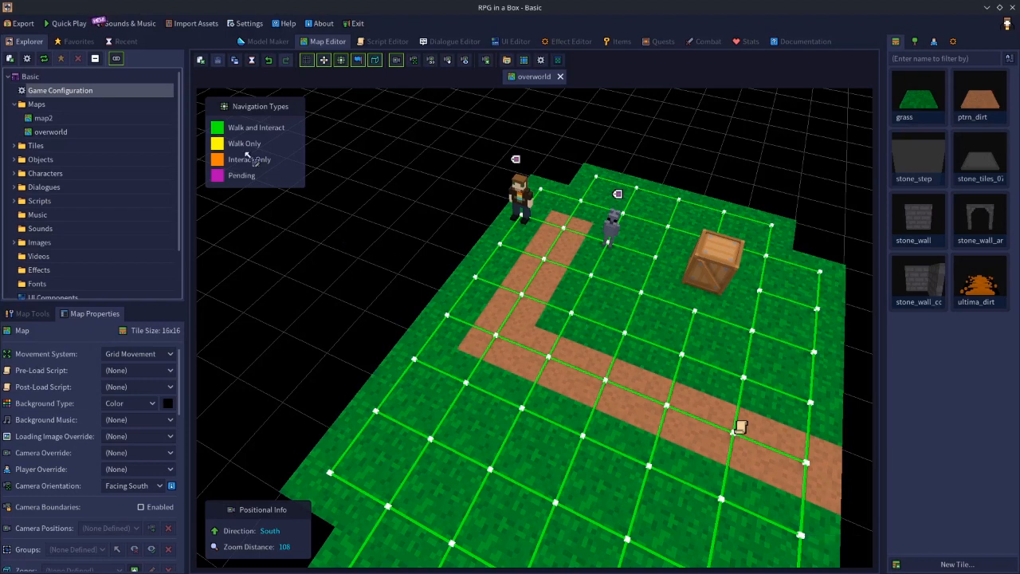
Reopen the game configuration, try Group as the sarah preset's Movement Area, and return it to All (Unrestricted).
double_click(64, 94)
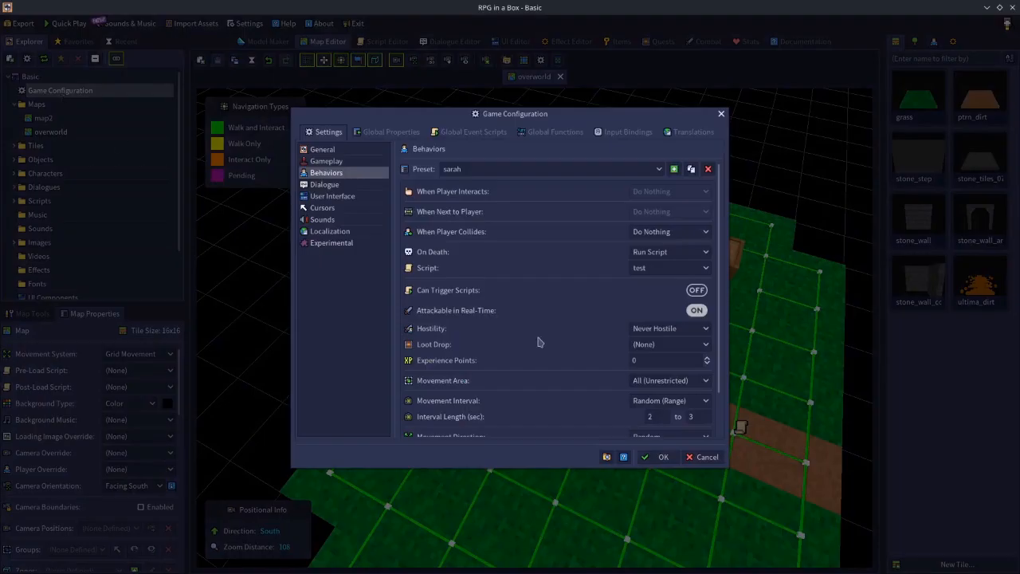
scroll(641, 362, down, 2)
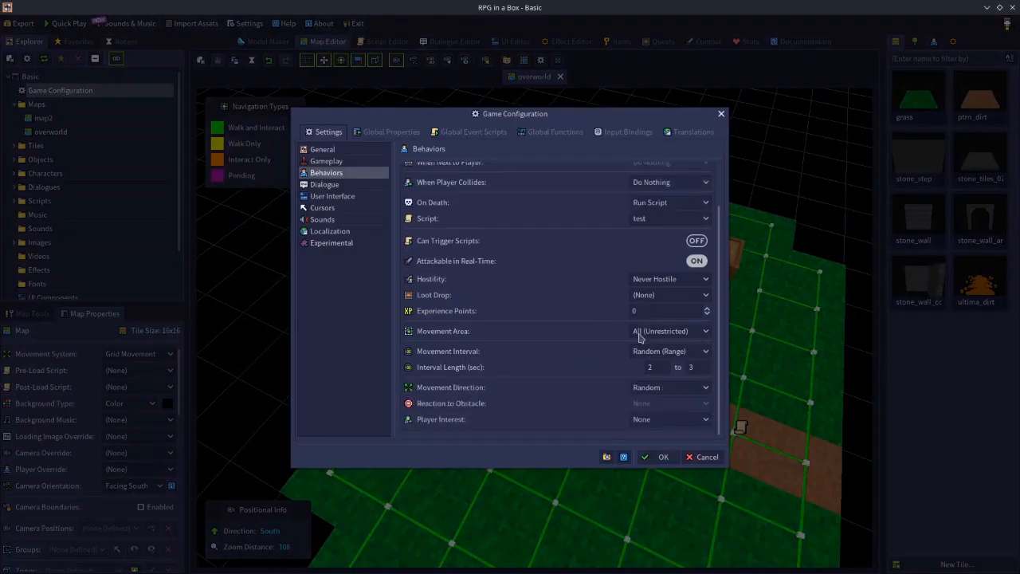
click(666, 333)
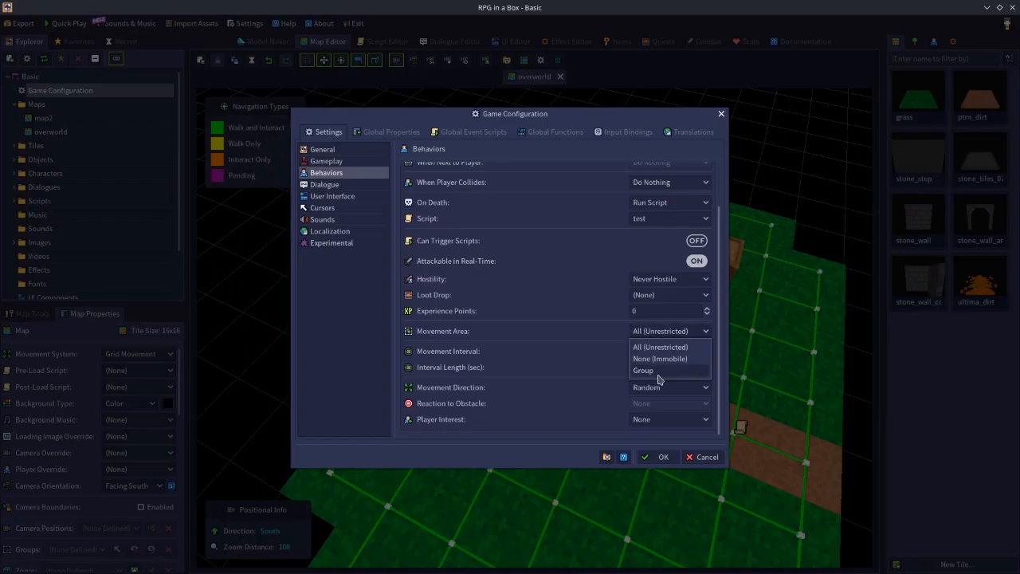
click(659, 371)
click(676, 331)
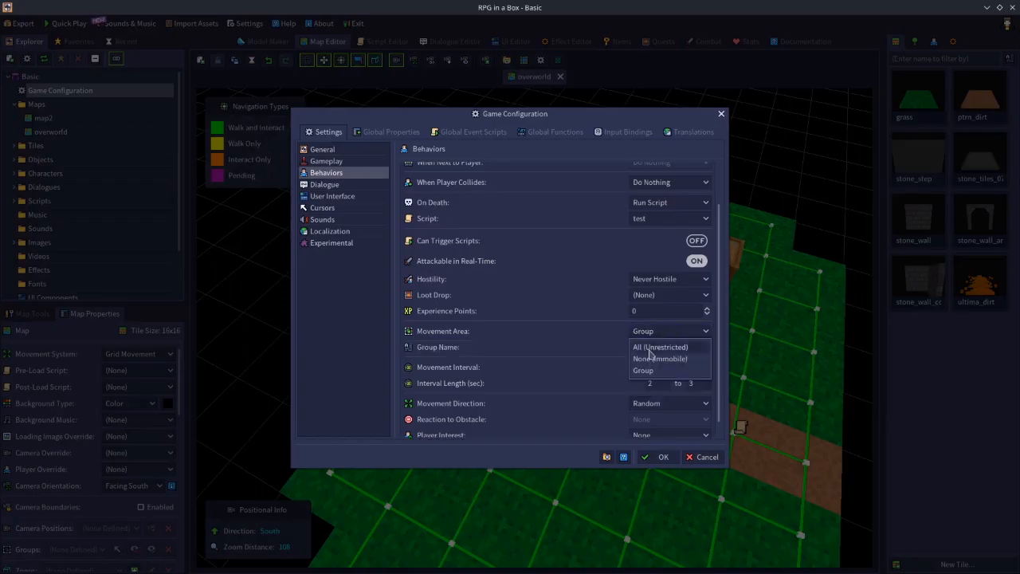
click(650, 345)
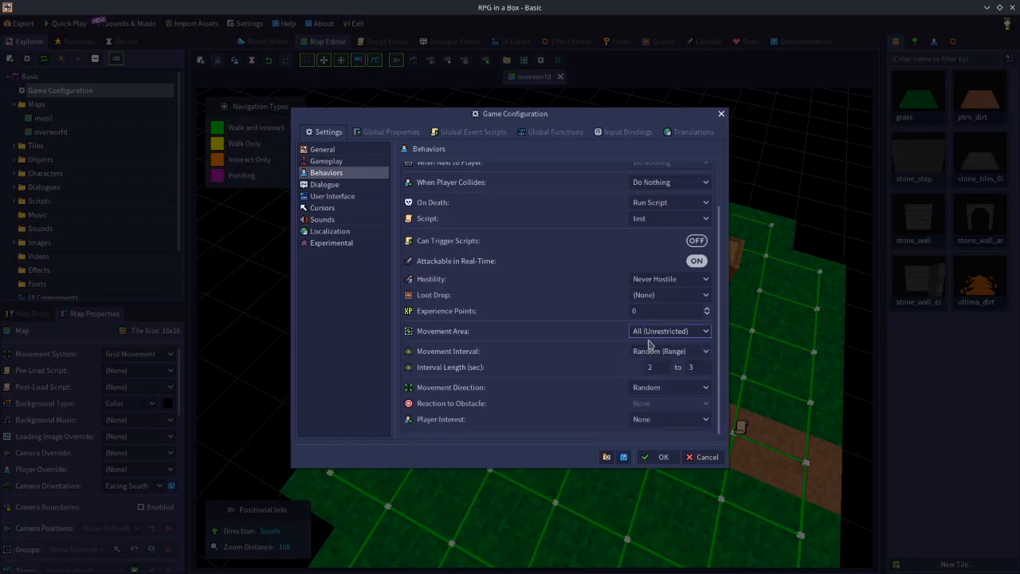
Try the sarah preset's Movement Area as None (Immobile) and as Group, restore All (Unrestricted), and review the area options again.
click(651, 333)
click(644, 359)
click(648, 333)
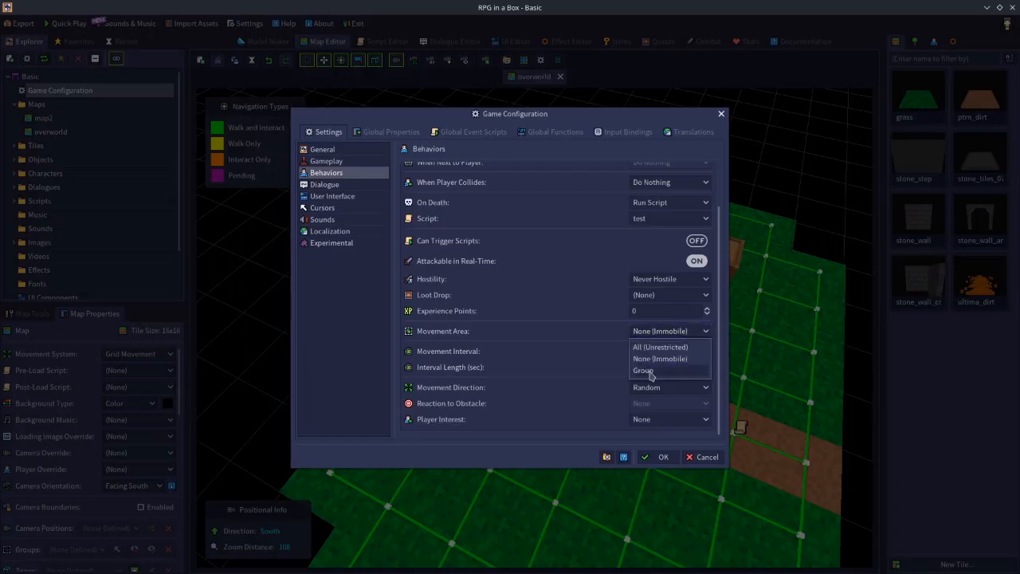
click(644, 370)
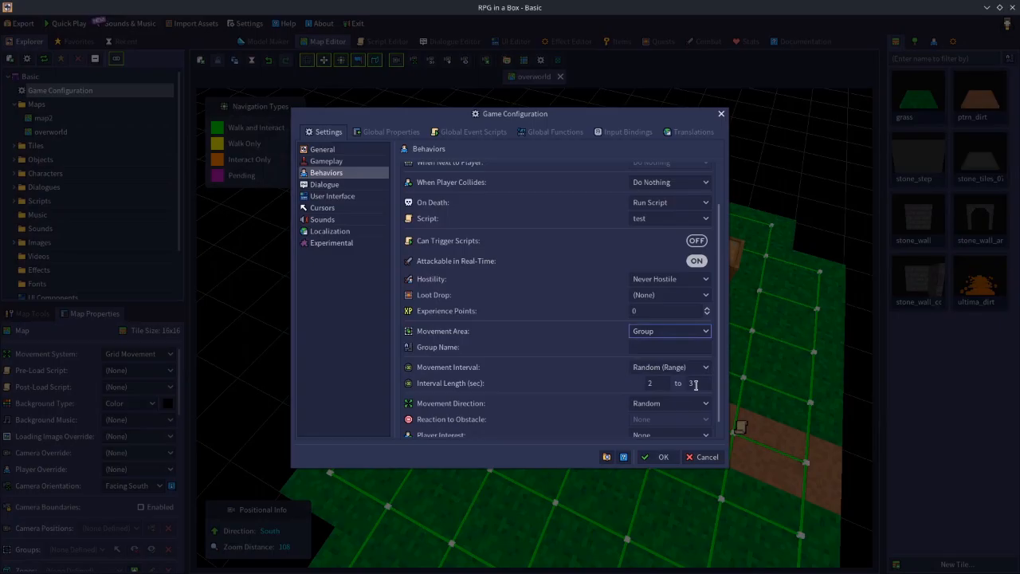
click(654, 347)
text(m)
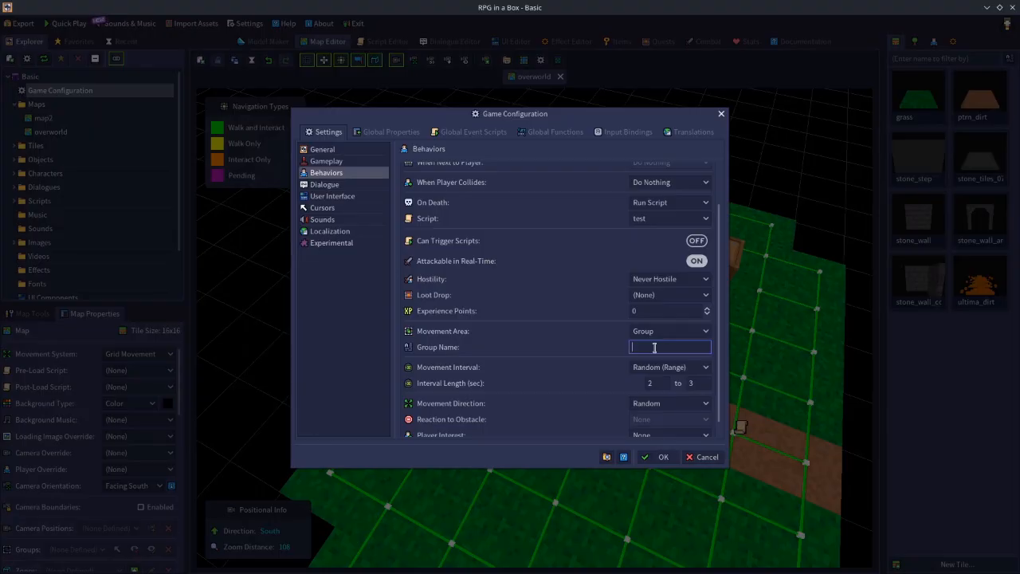
click(661, 333)
click(658, 349)
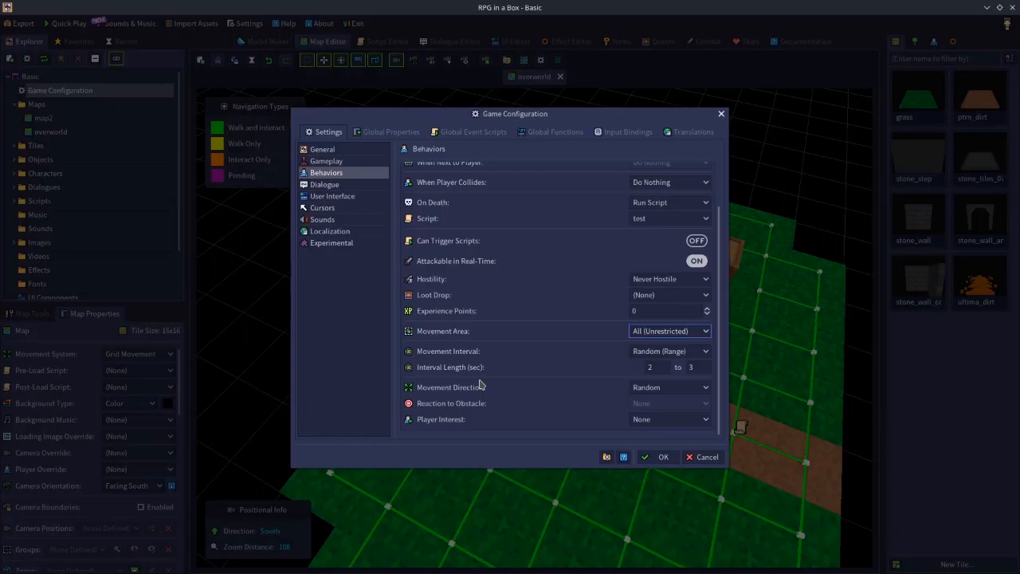
click(646, 330)
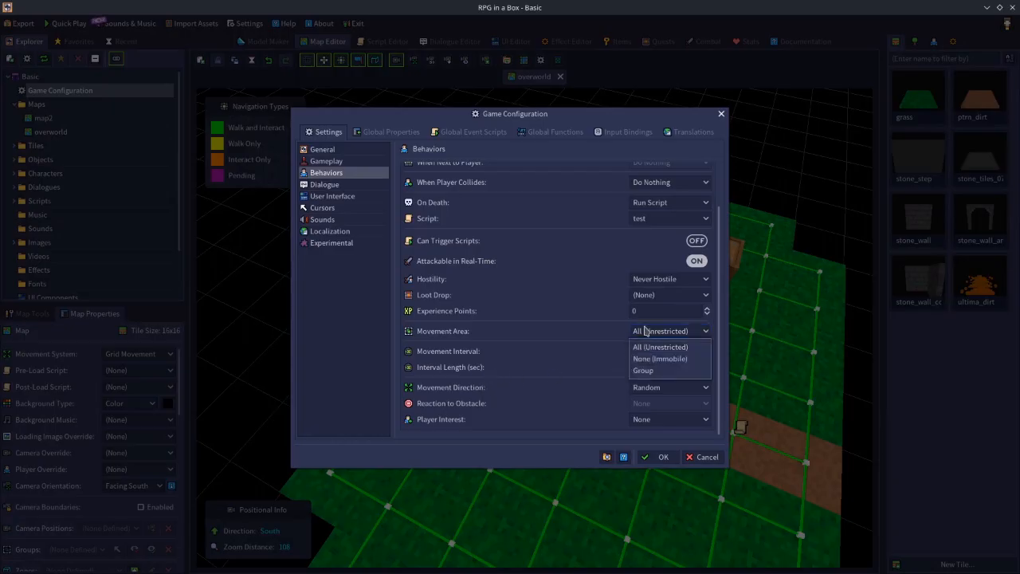
click(580, 342)
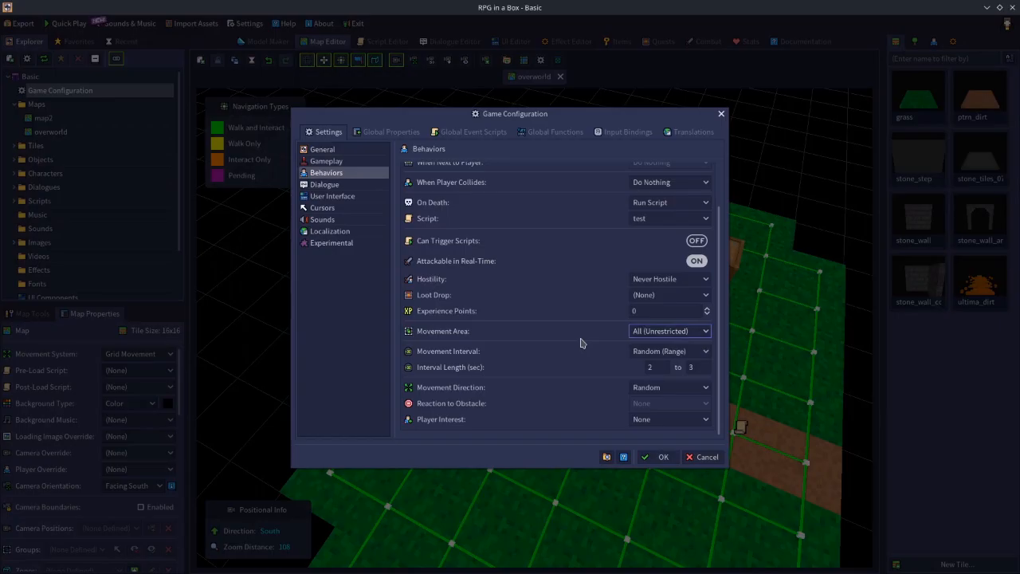
Try a Fixed Movement Interval with a length of 5 seconds for the sarah preset.
click(659, 353)
click(657, 363)
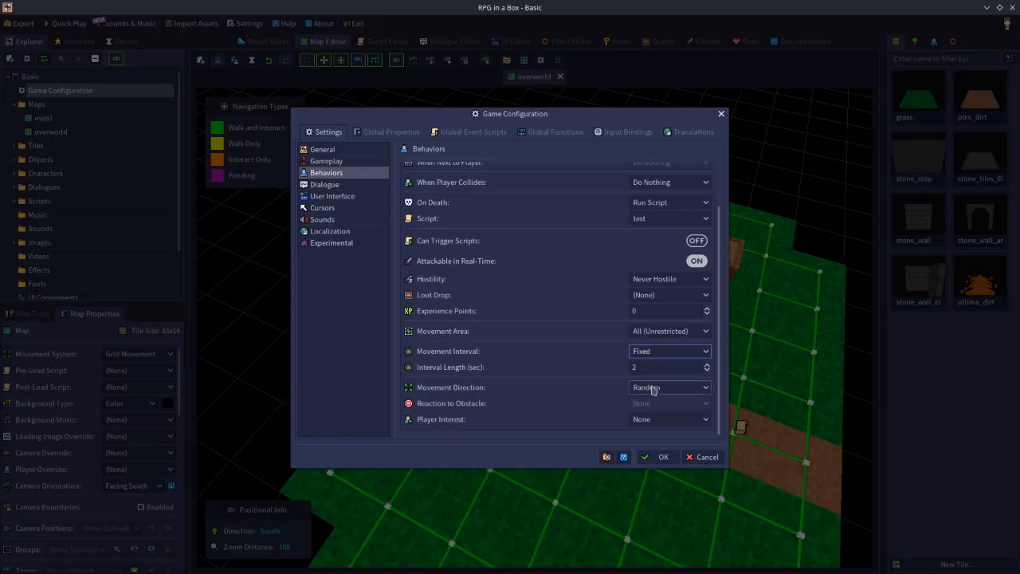
double_click(638, 367)
text(5)
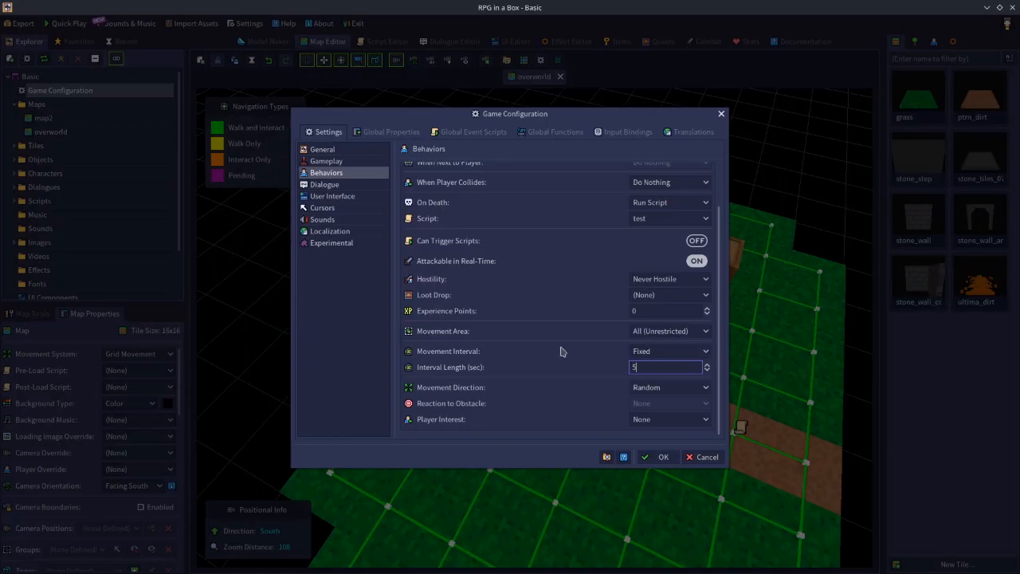
Set the sarah preset's Movement Interval to Random (Range) with an interval range of 1 to 10 seconds.
click(658, 353)
click(661, 380)
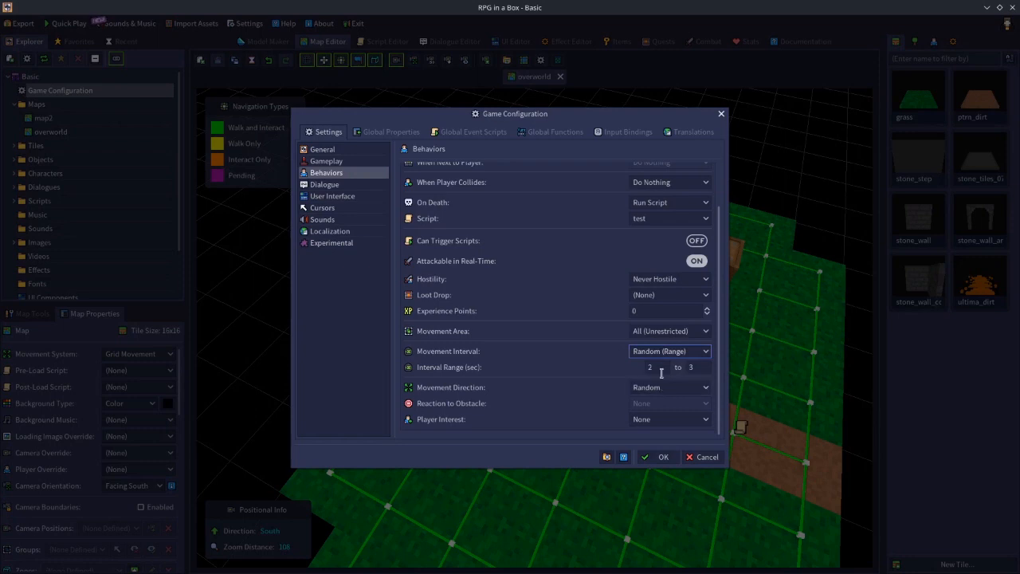
click(661, 370)
text(5)
click(697, 367)
text(10)
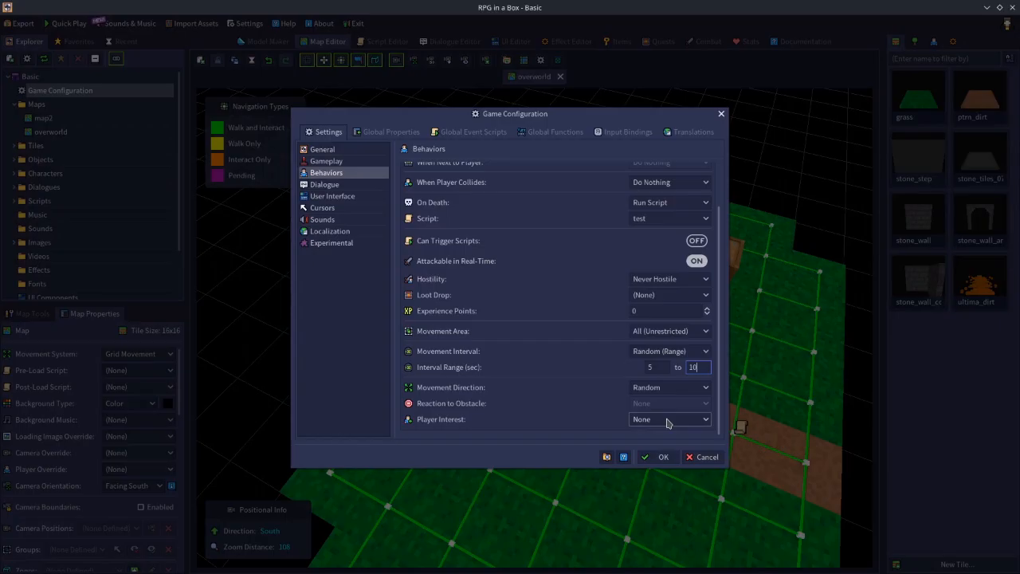
click(664, 367)
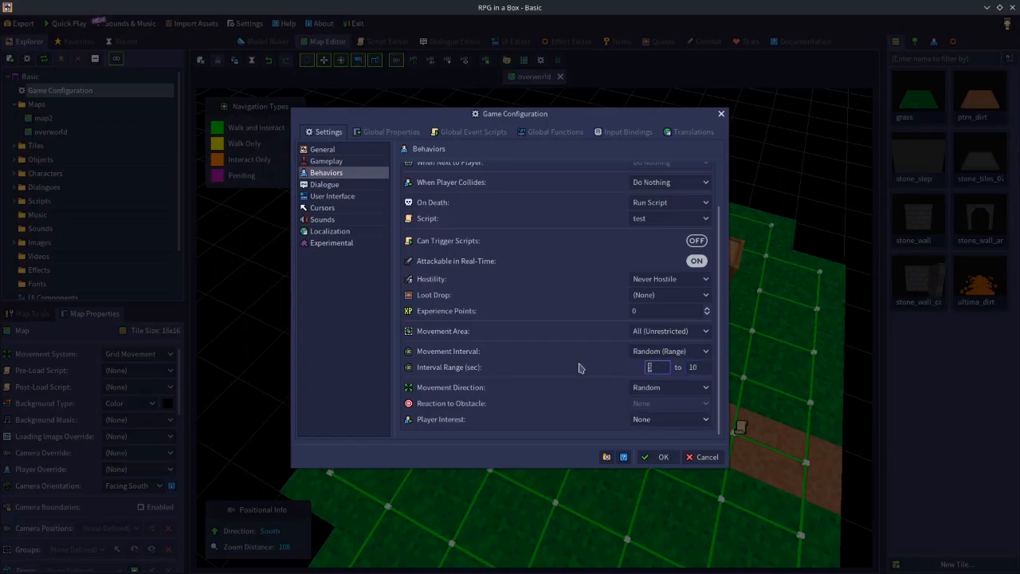
text(1)
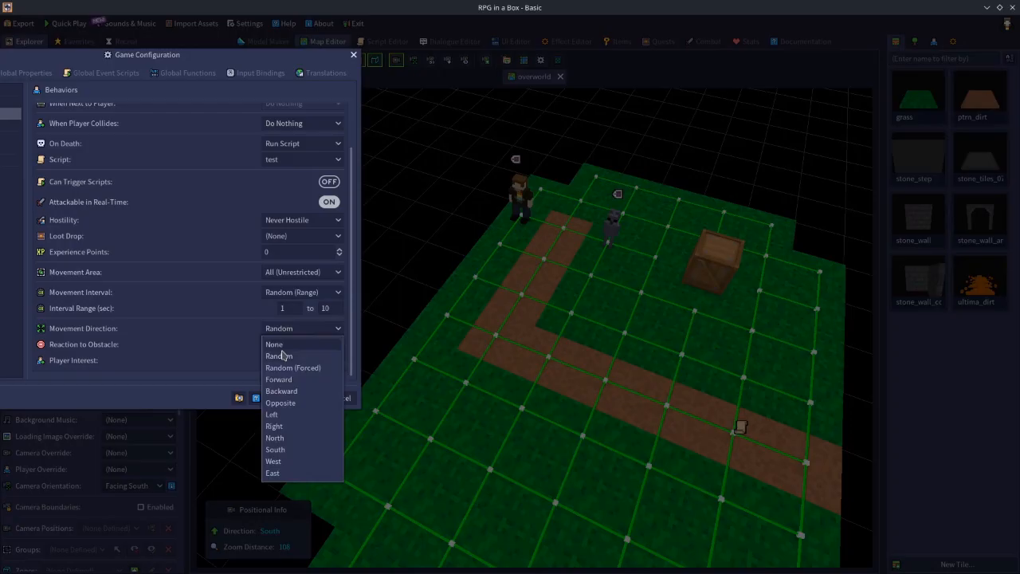
Try None as the Movement Direction, review the direction options for the behavior1 preset, and cancel the game configuration changes.
click(281, 344)
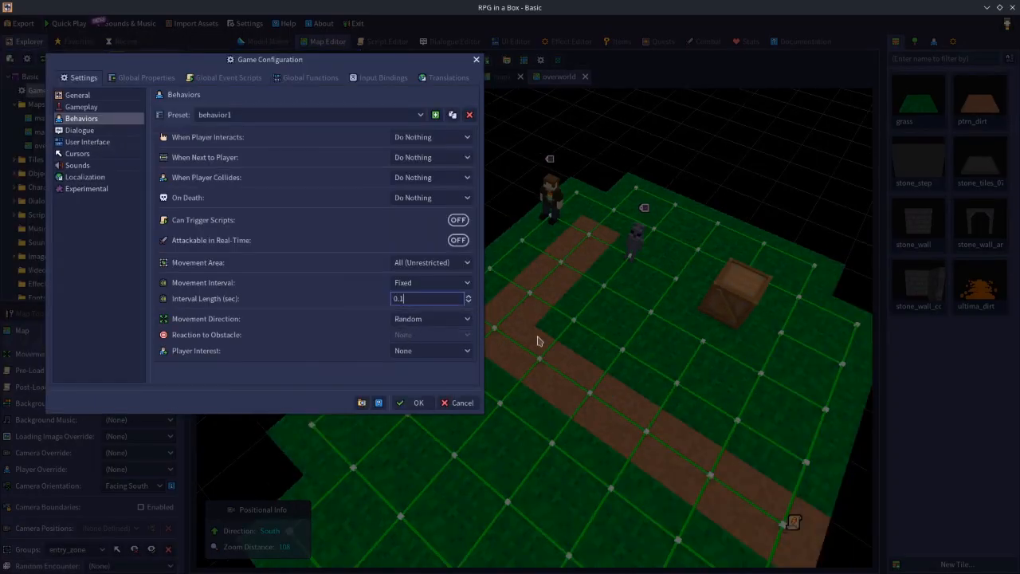
click(438, 323)
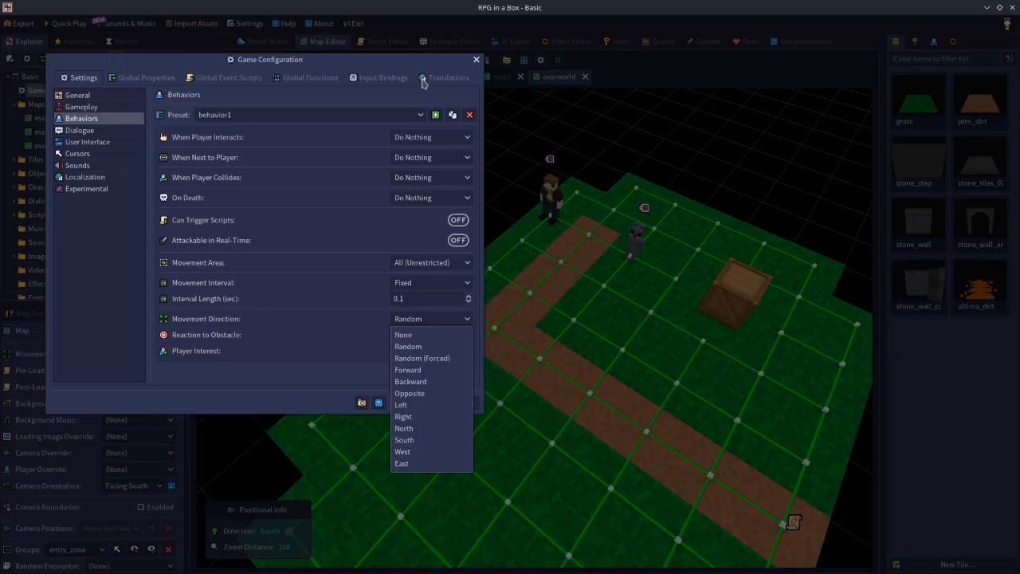
click(445, 140)
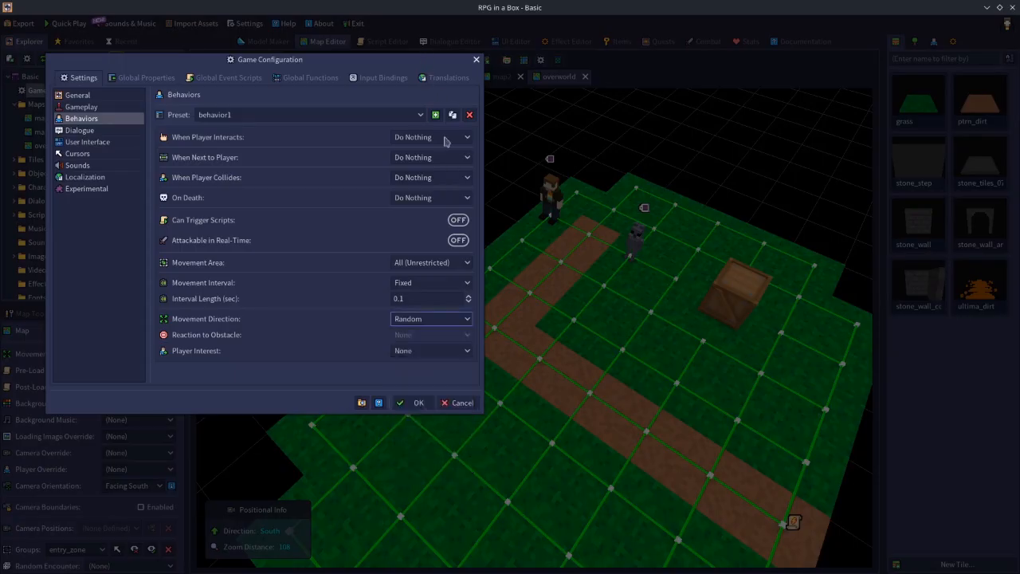
click(458, 402)
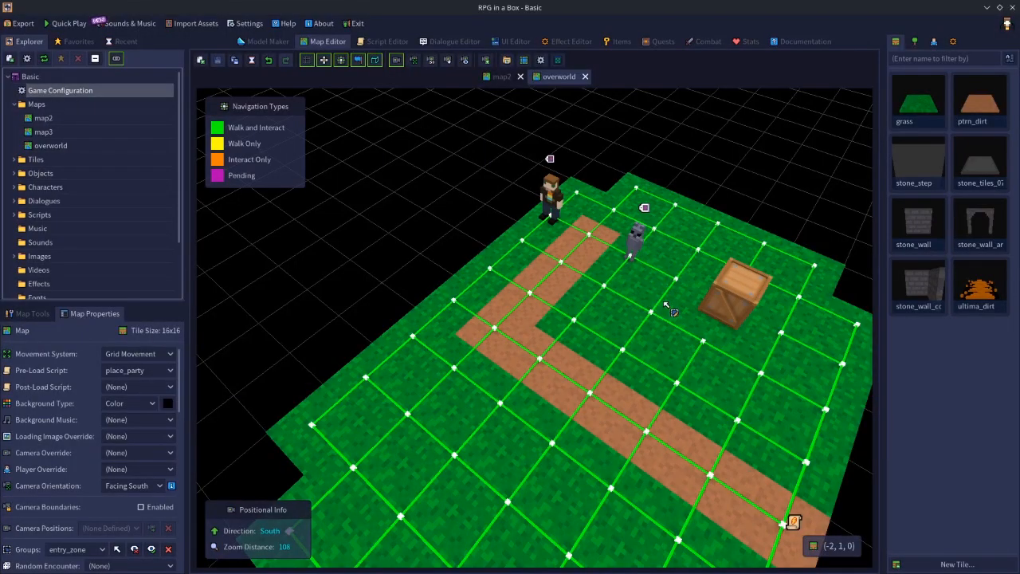
Change the navigation connections around the small gray NPC on the overworld map to the Pending type.
right_drag(663, 300, 639, 307)
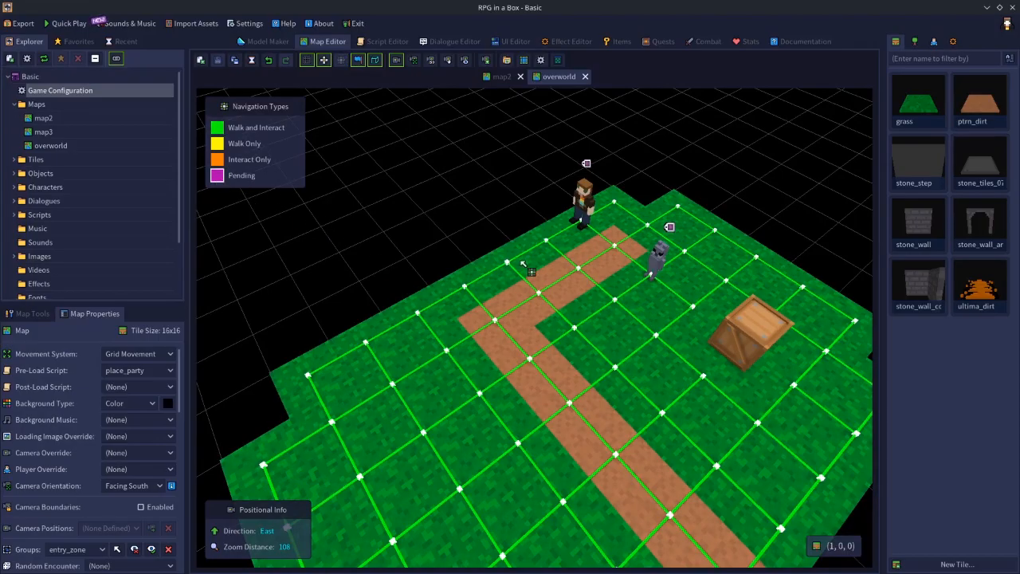
click(670, 270)
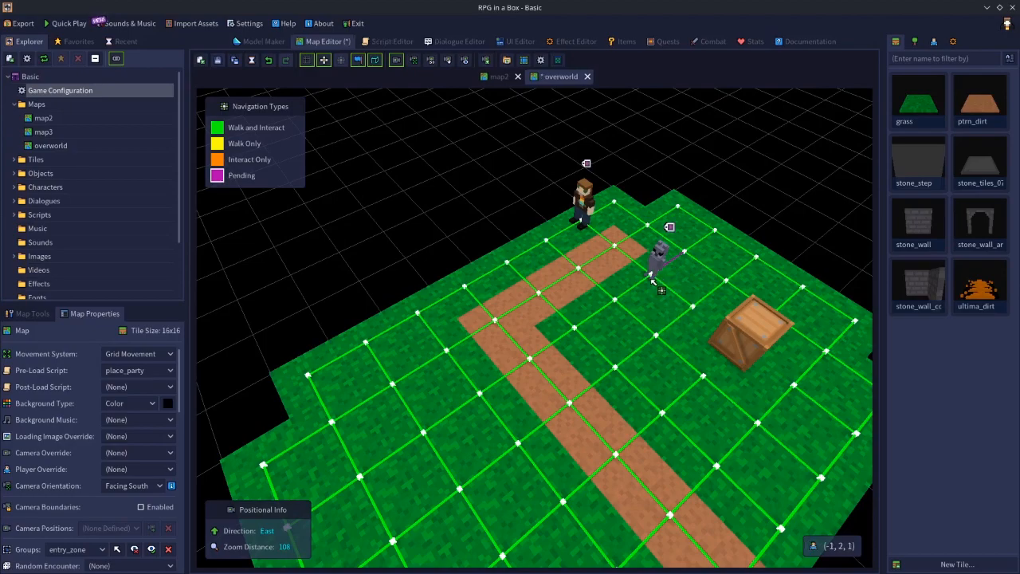
drag(687, 295, 650, 282)
middle_drag(604, 319, 636, 298)
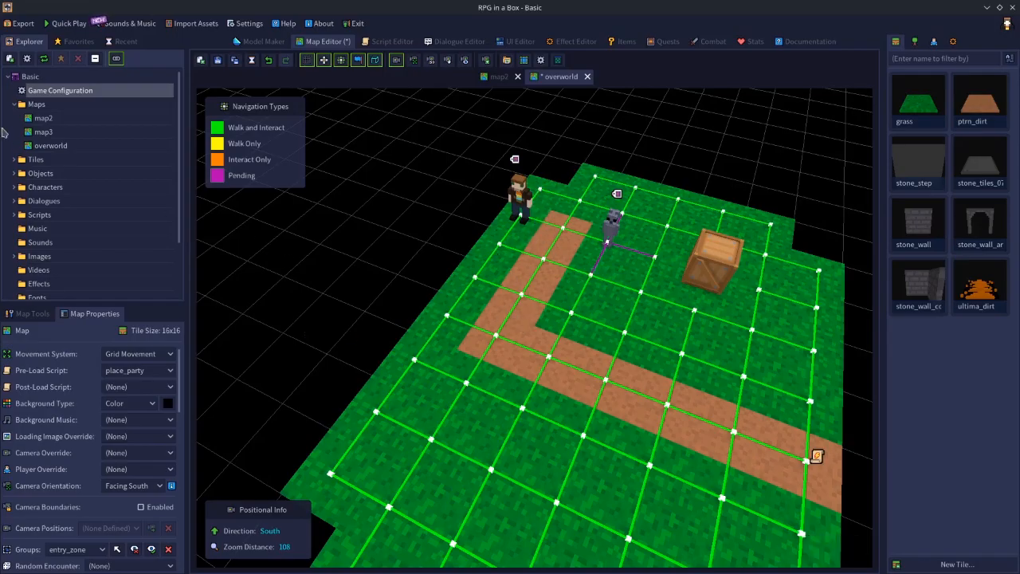
Examine the follow preset's behavior settings with the game configuration moved clear of the map, and close it without saving.
double_click(92, 90)
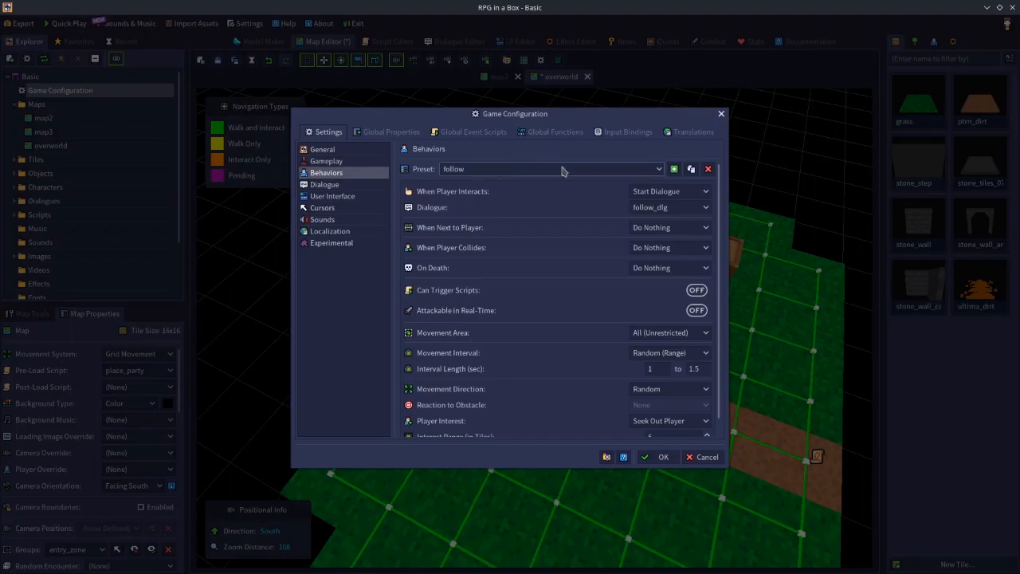
drag(522, 119, 233, 90)
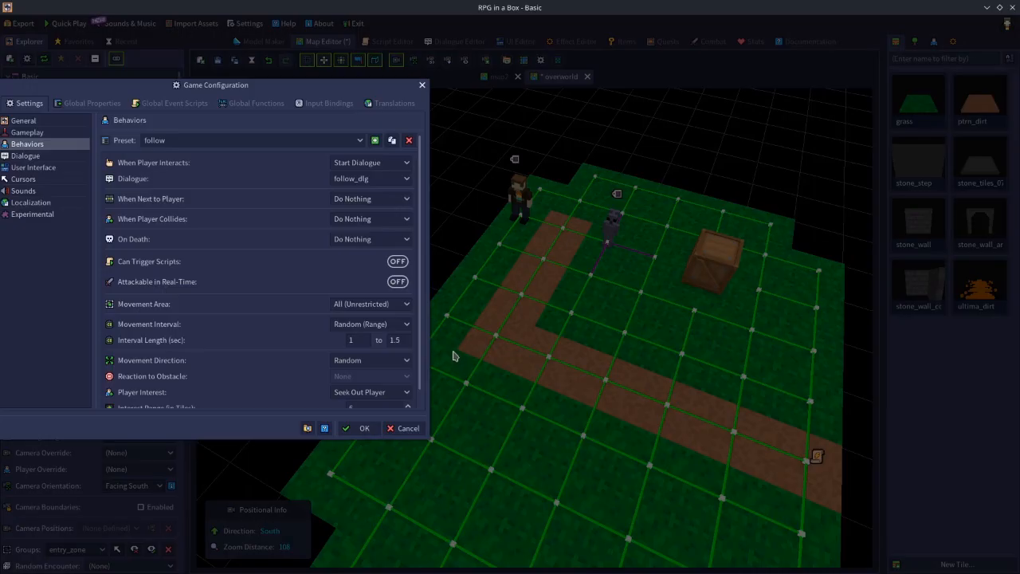
click(405, 428)
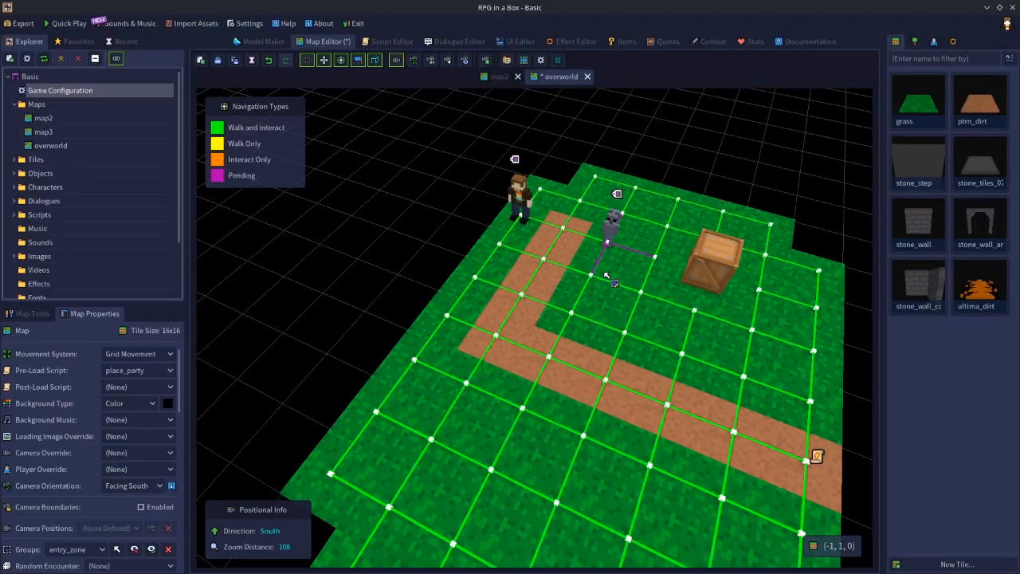
Select the four tiles directly adjacent to the small gray NPC on the overworld map.
click(624, 235)
shift+click(641, 261)
shift+click(597, 270)
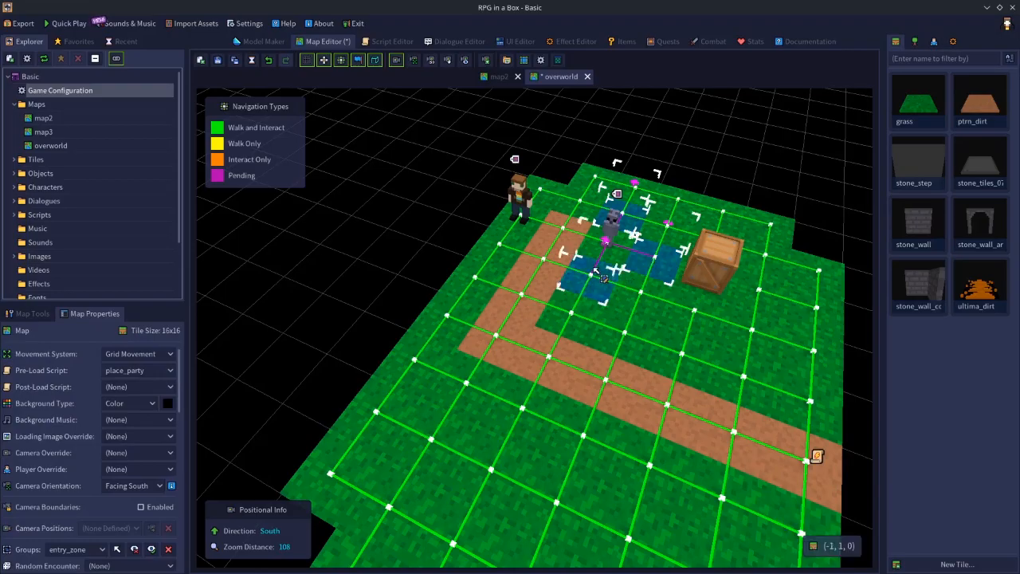
shift+click(561, 232)
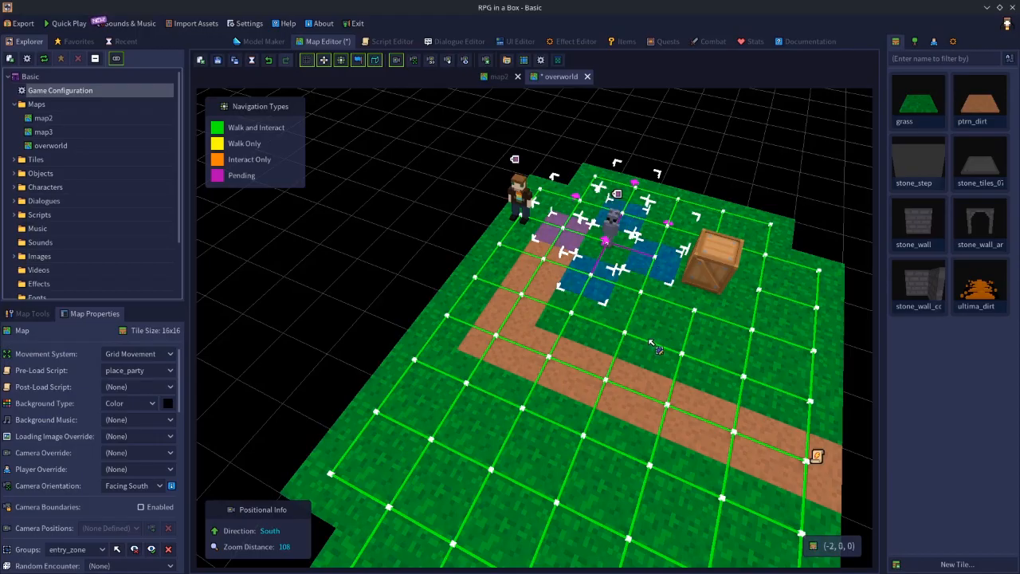
Try Random (Forced) as the follow preset's Movement Direction and cancel the game configuration changes.
middle_drag(665, 341, 550, 348)
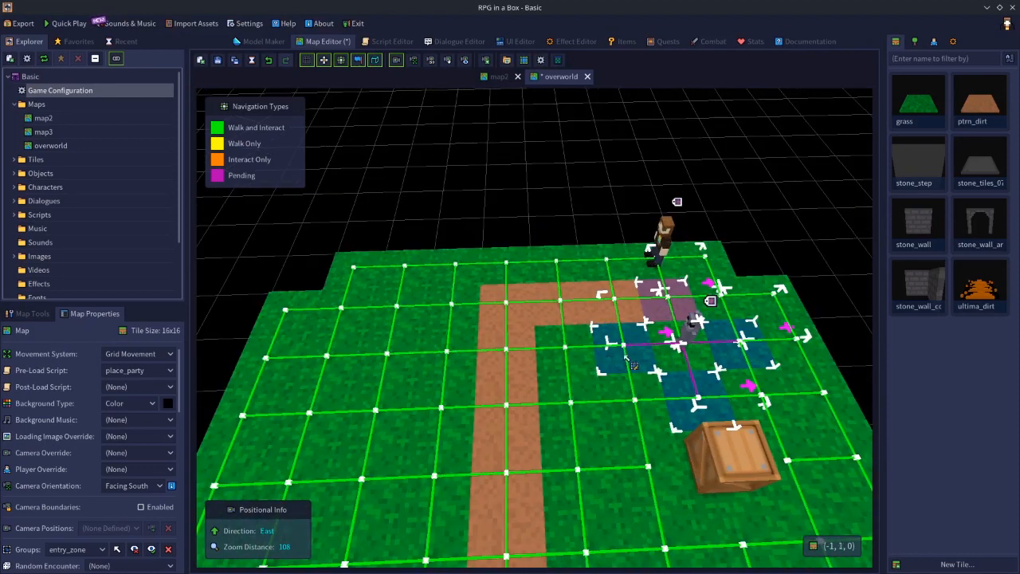
middle_drag(586, 396, 696, 371)
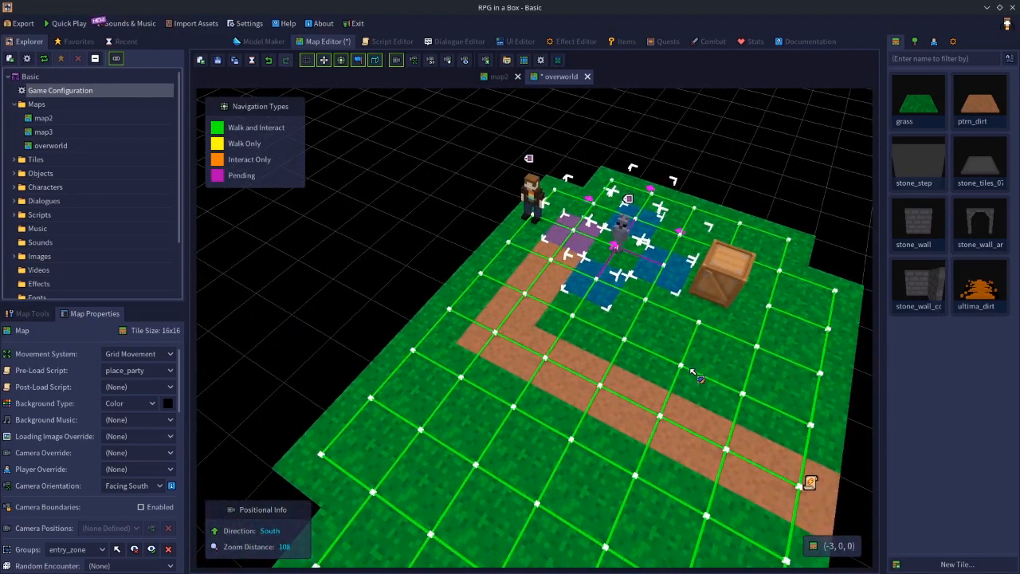
middle_drag(612, 367, 659, 367)
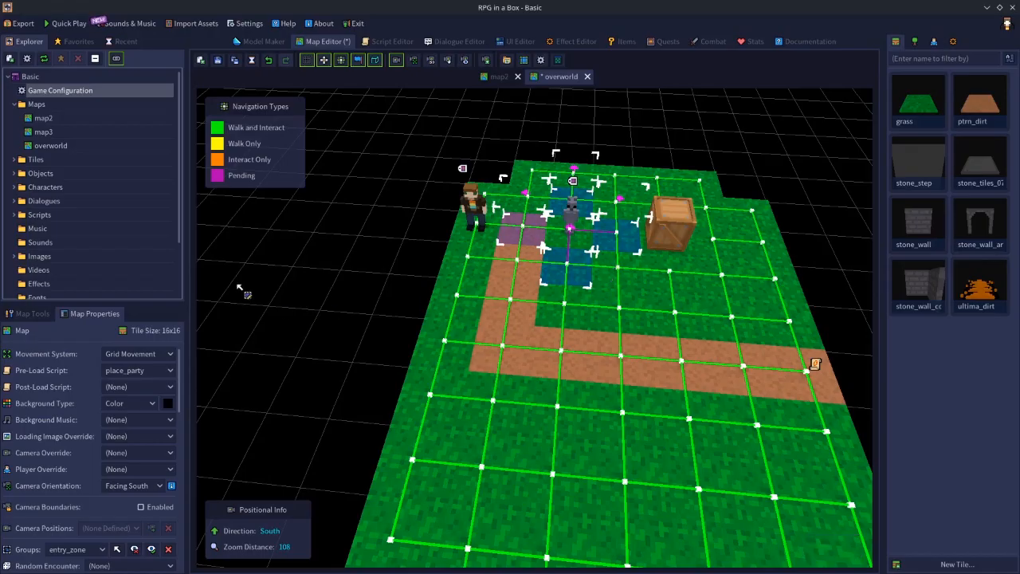
double_click(72, 92)
click(669, 389)
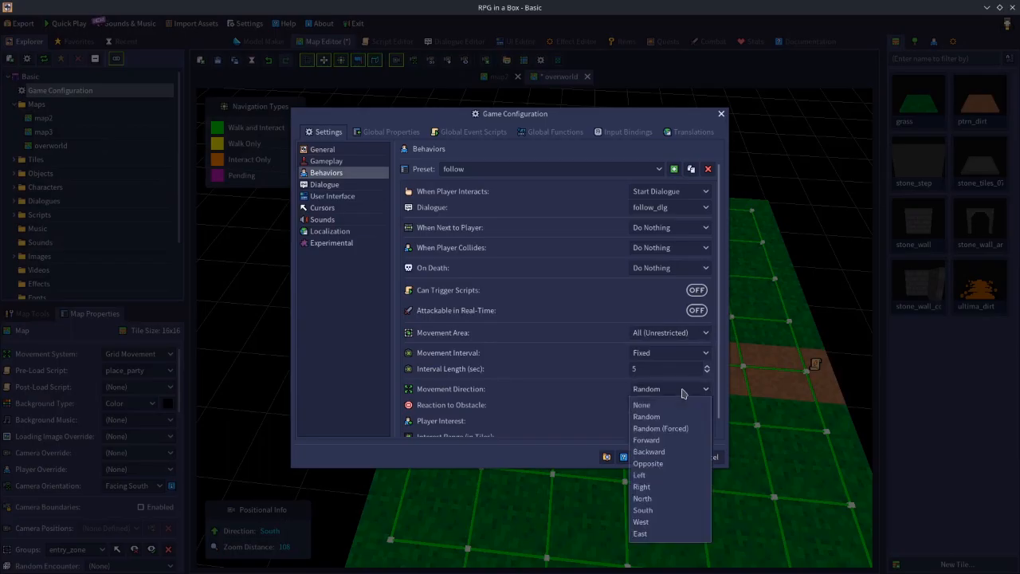
click(658, 411)
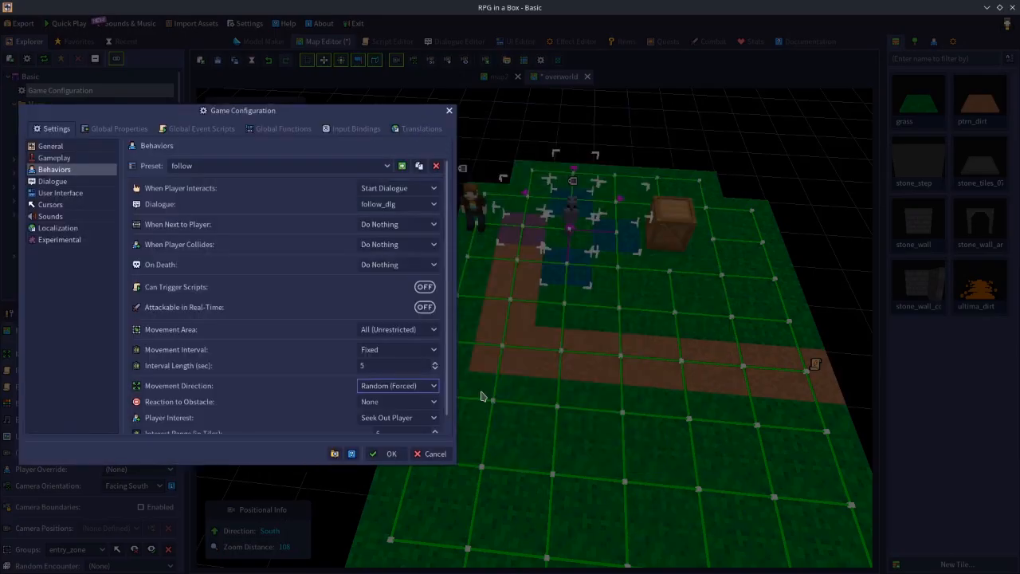
click(430, 453)
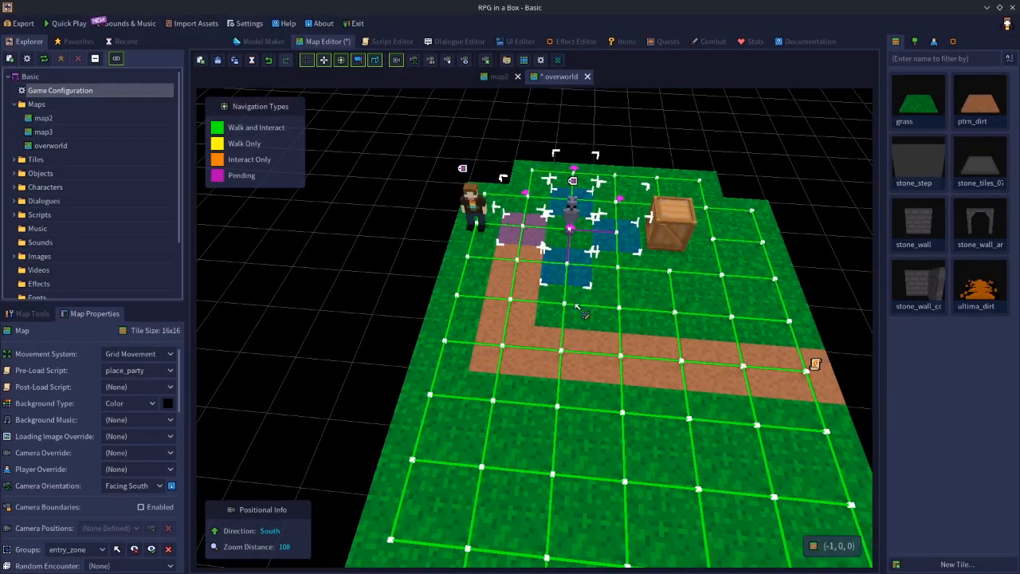
Clear the tile selection and reselect the four tiles directly adjacent to the small gray NPC on the overworld map.
click(658, 134)
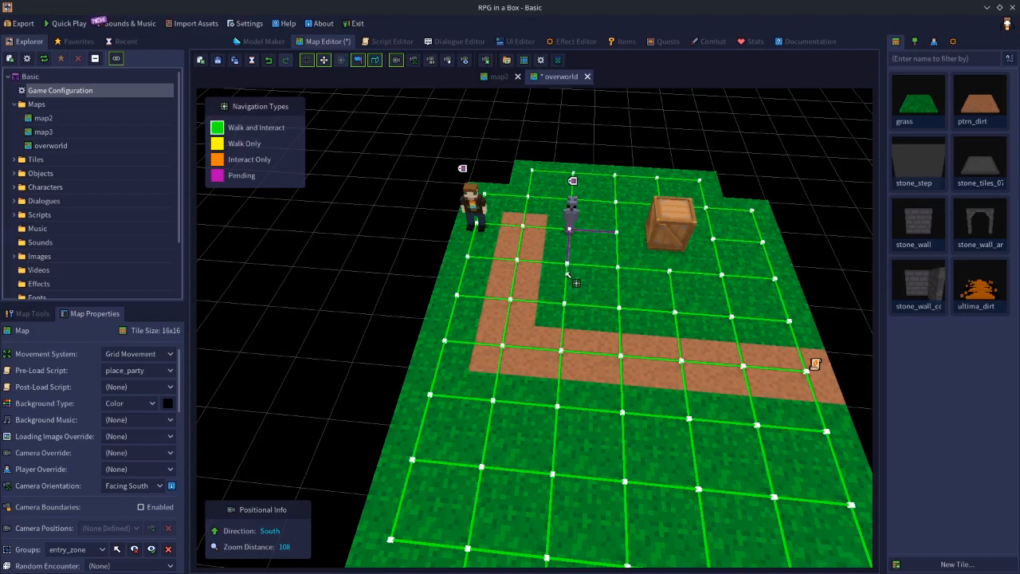
middle_drag(611, 265, 522, 263)
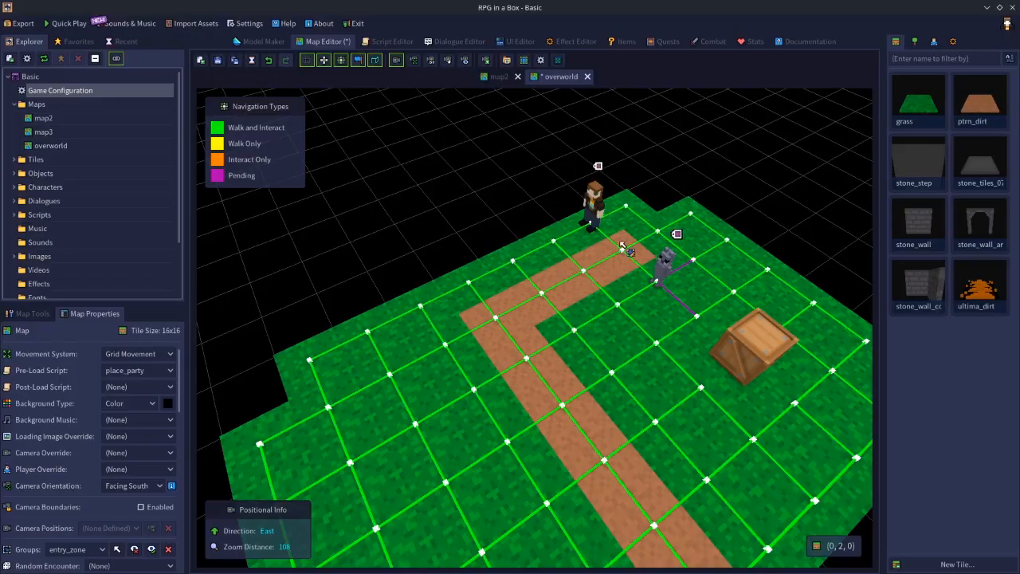
click(688, 263)
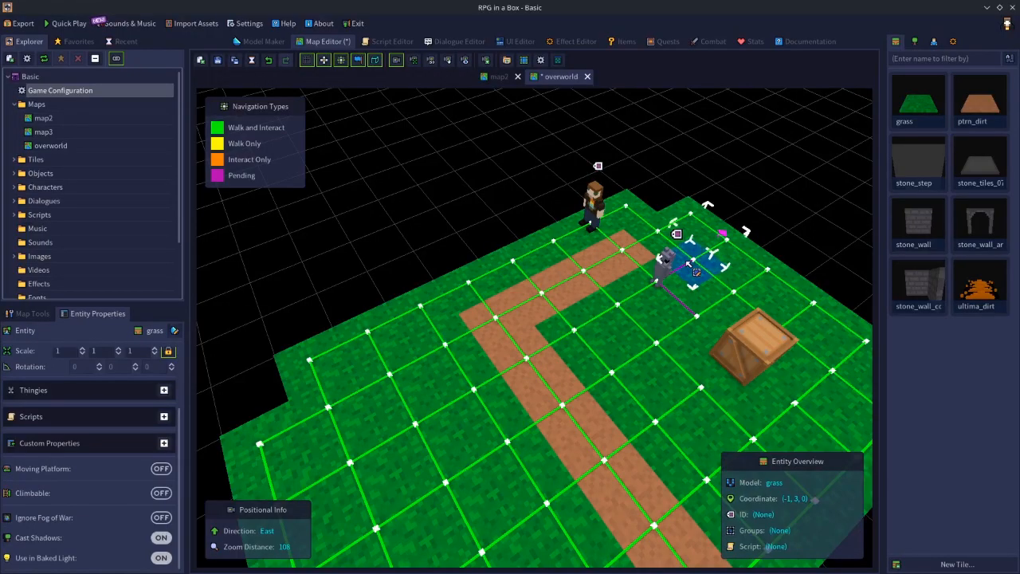
shift+click(684, 320)
shift+click(619, 313)
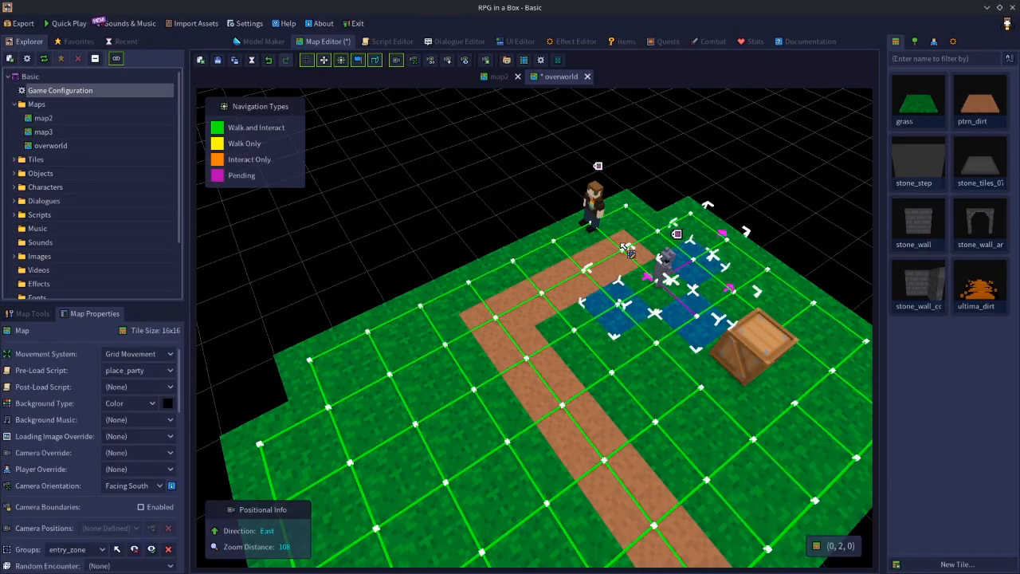
shift+click(620, 245)
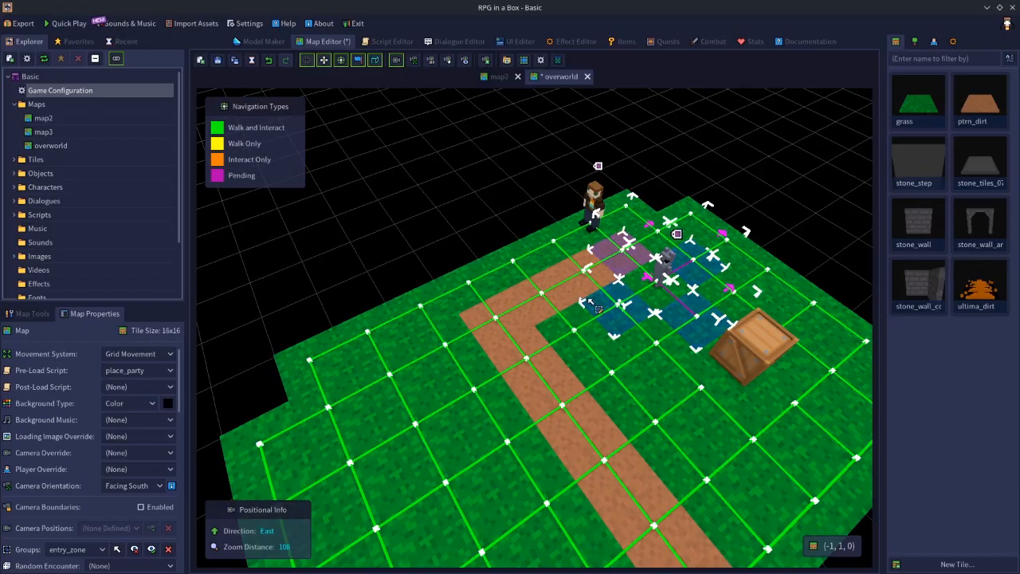
Select the grass tile at the map's edge beside the script-marked end of the dirt path.
middle_drag(542, 330, 613, 328)
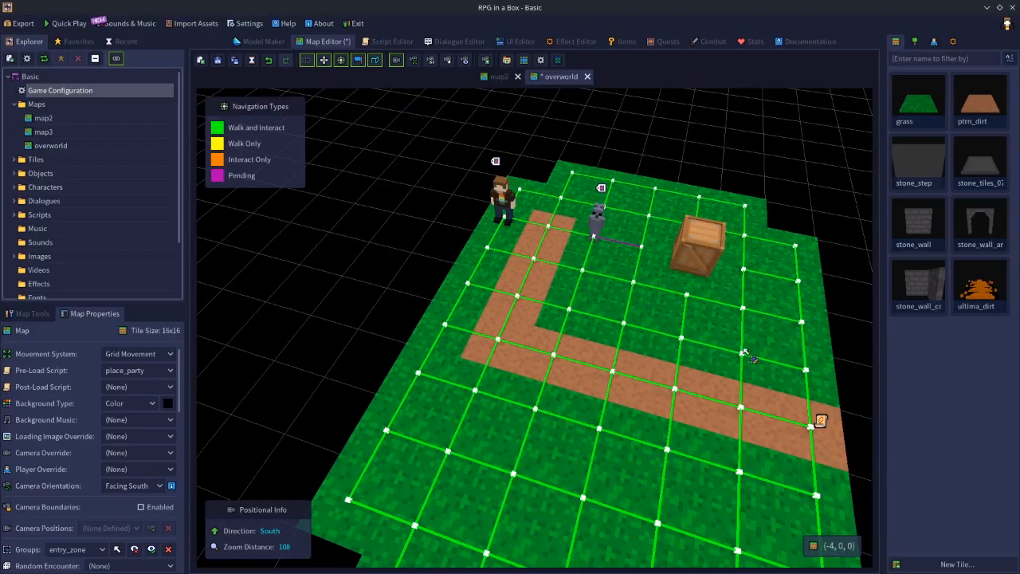
click(806, 373)
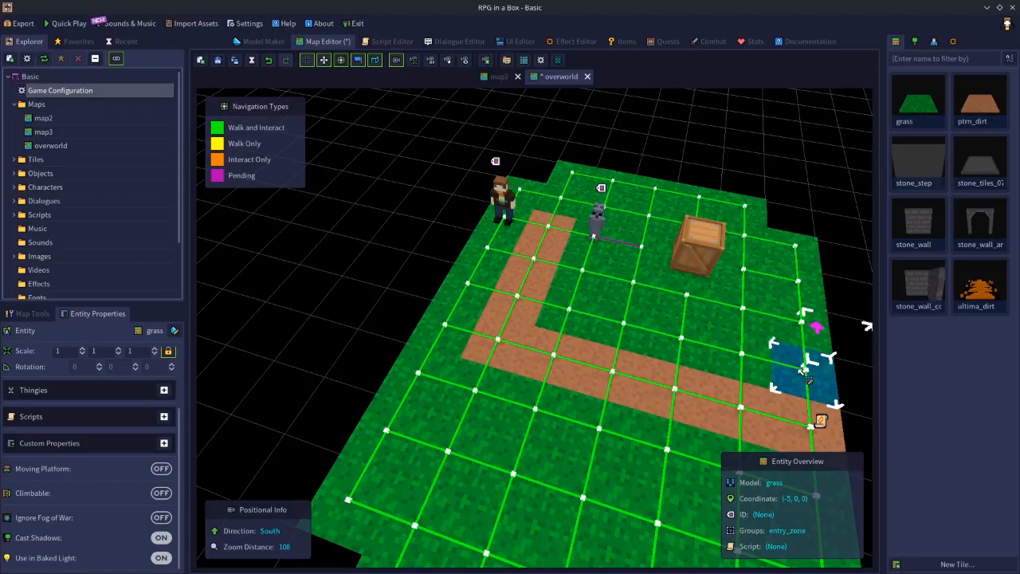
middle_drag(787, 385, 821, 399)
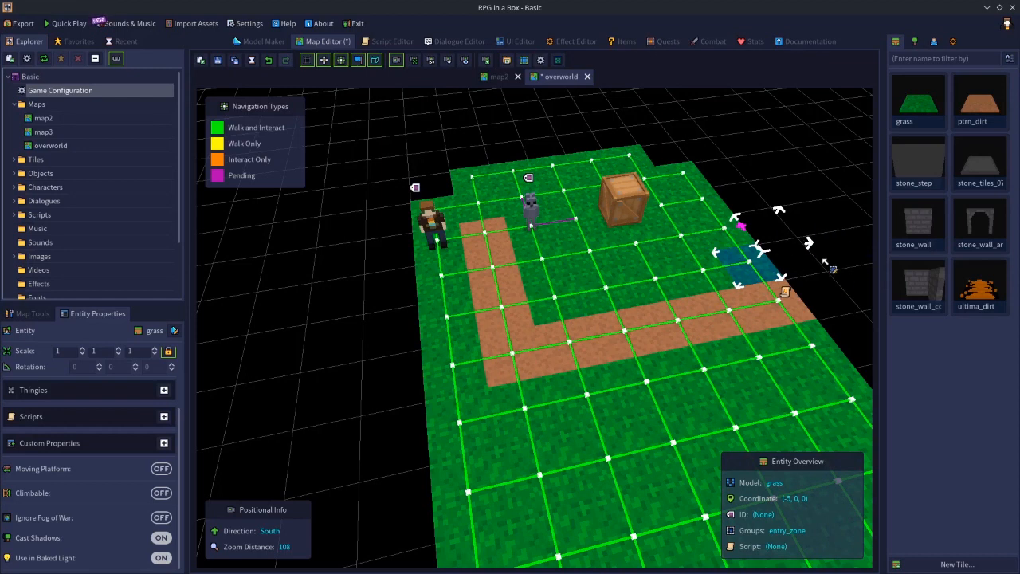
mouse_move(799, 300)
middle_down()
mouse_move(814, 300)
mouse_move(803, 297)
middle_up()
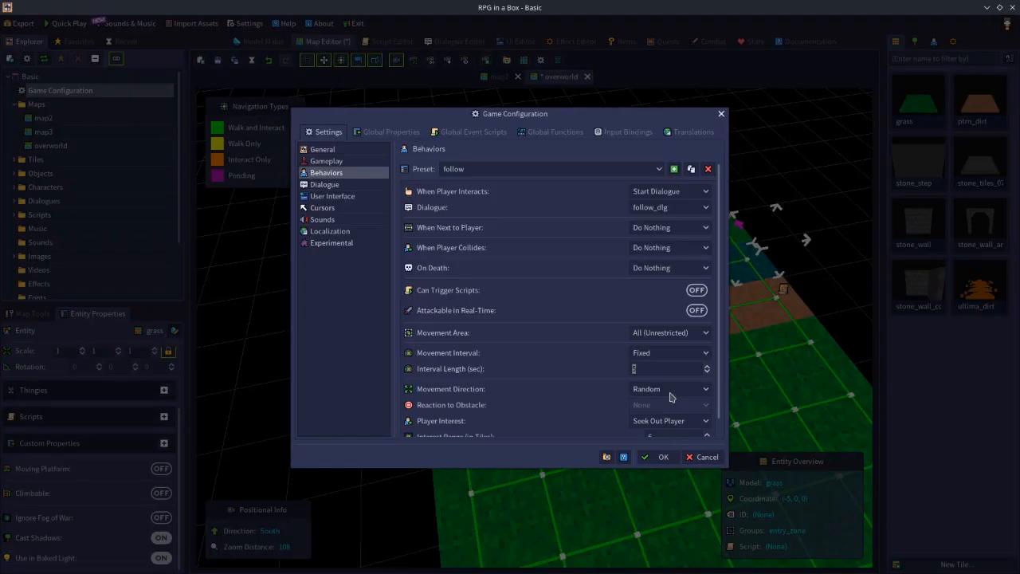
Set the follow preset's Movement Direction to Forward, save the configuration and clear the tile selection on the map.
click(669, 389)
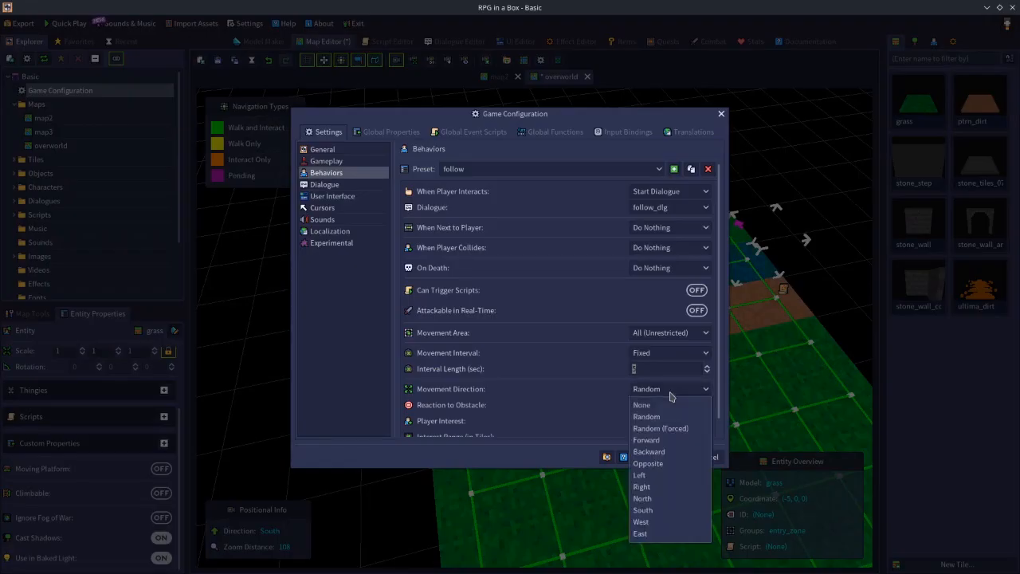
click(666, 440)
click(663, 457)
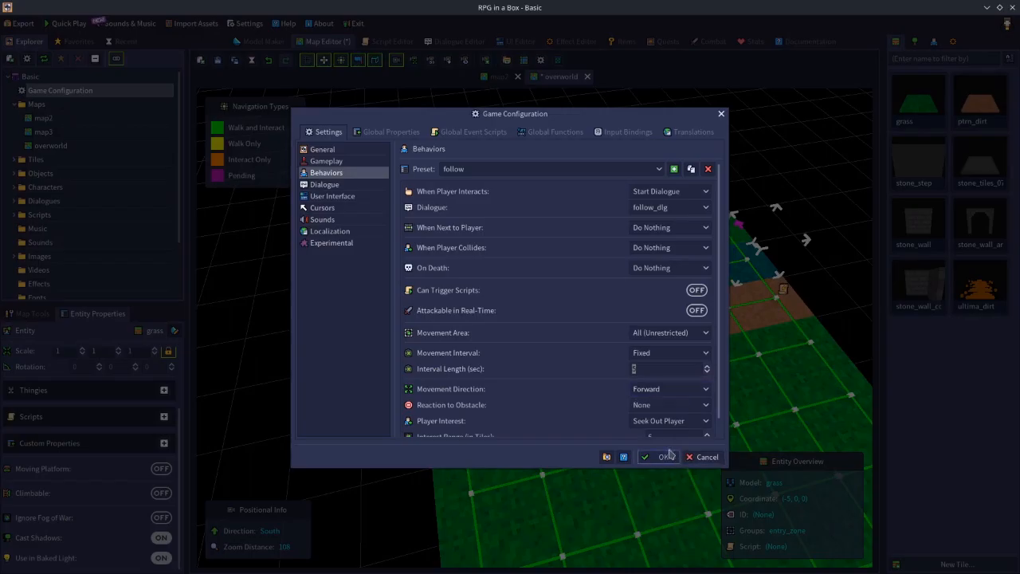
click(733, 172)
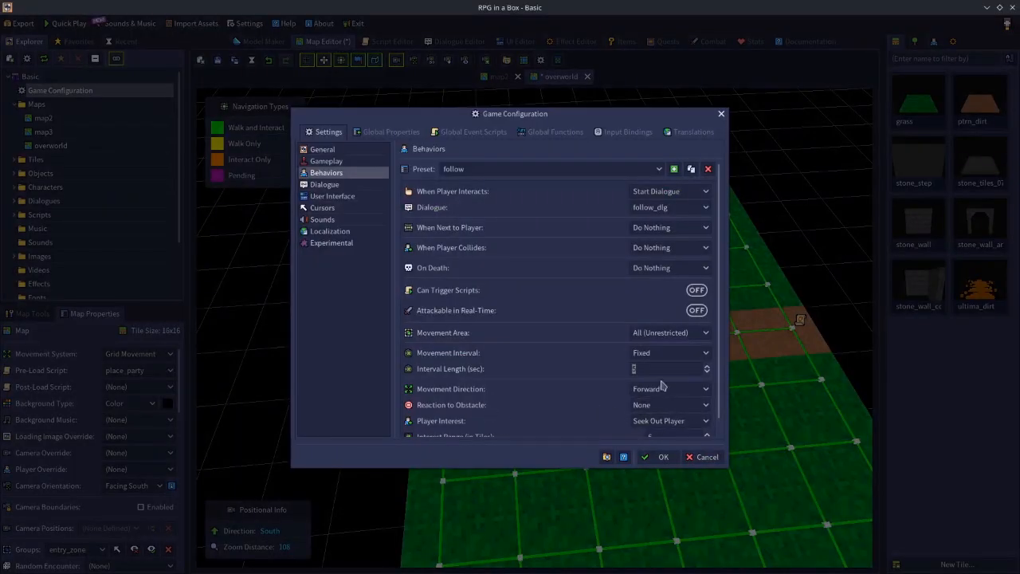
Set the follow preset's Movement Direction to Backward and save the game configuration.
click(659, 405)
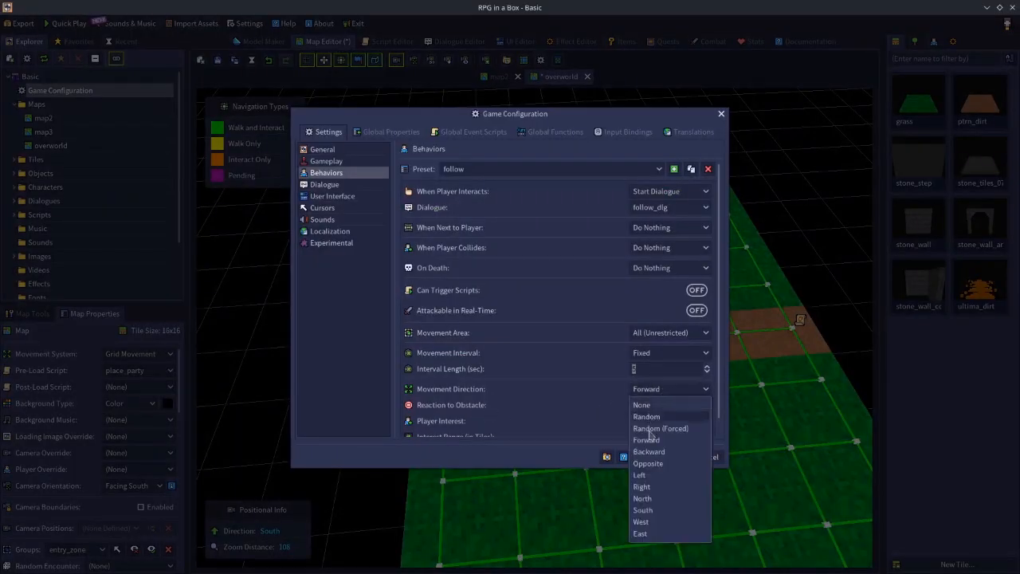
click(664, 451)
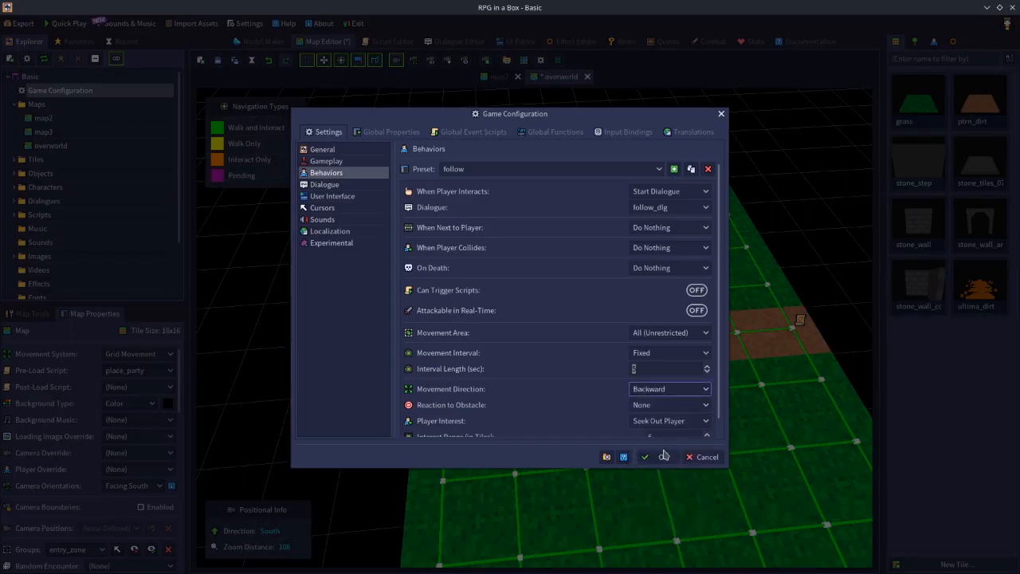
click(662, 392)
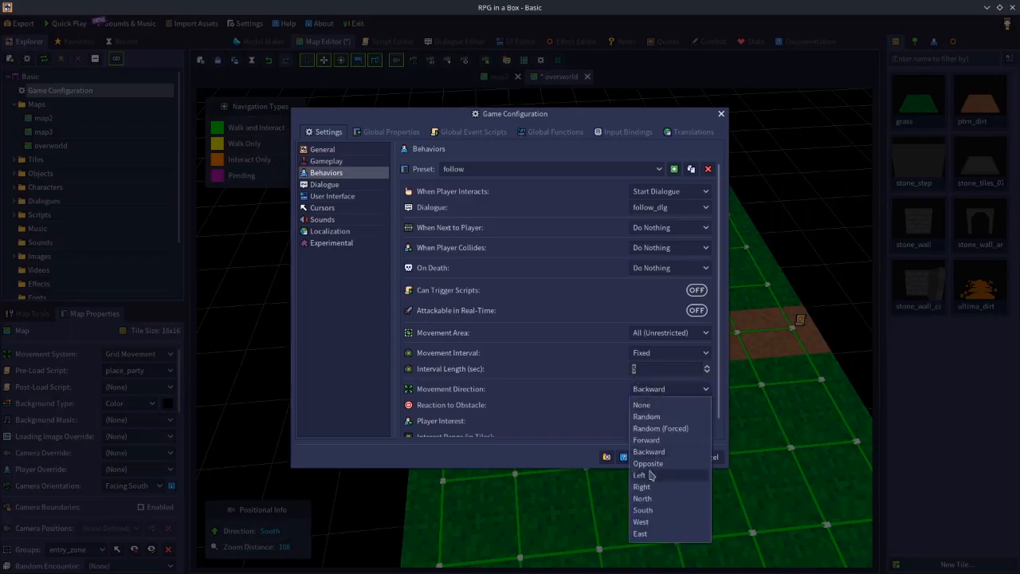
click(609, 399)
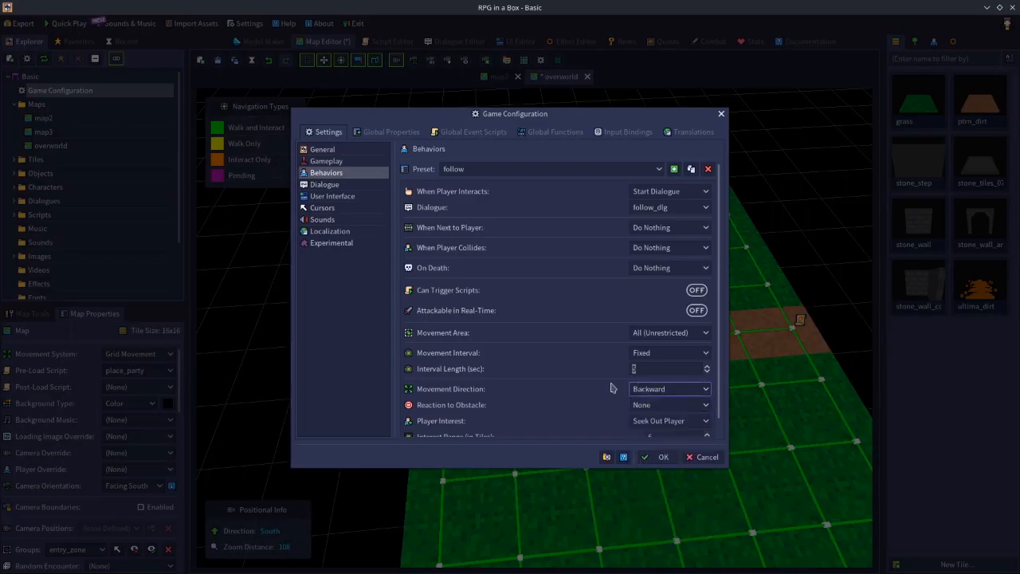
click(659, 457)
Observe the small gray NPC's Backward movement in the running game and exit the playtest.
scroll(645, 304, up, 3)
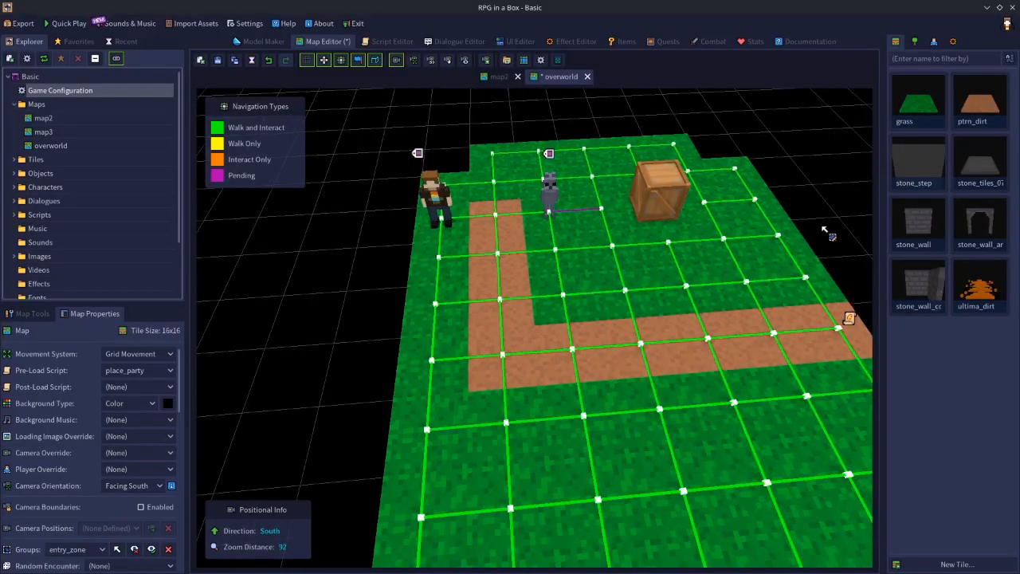
middle_drag(826, 231, 725, 229)
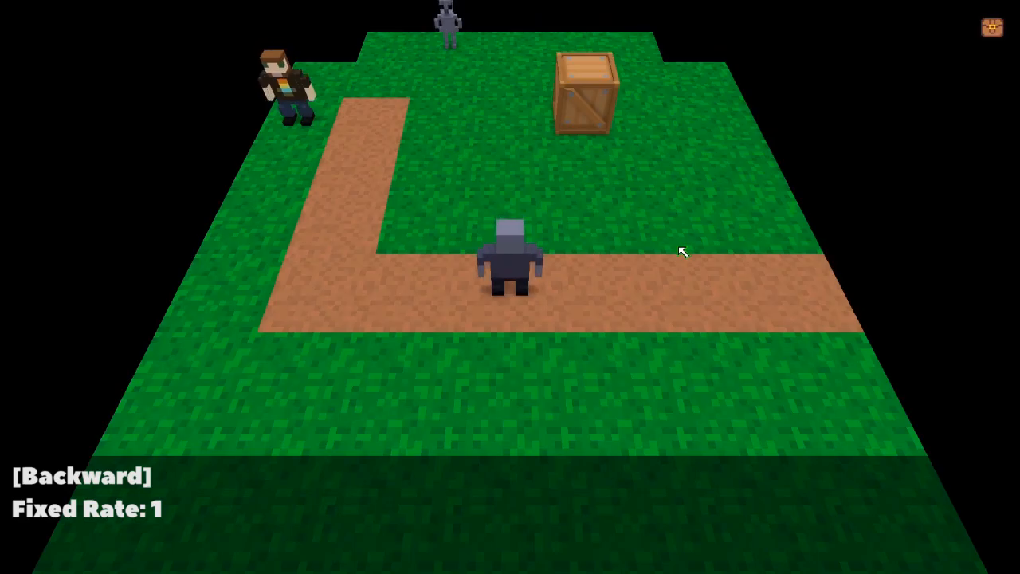
key(Escape)
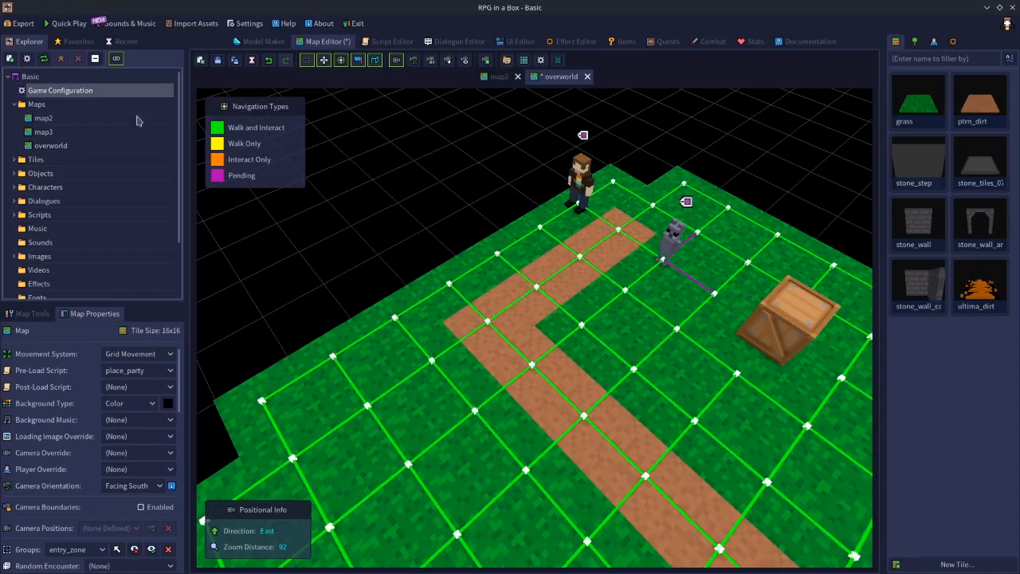
Set the follow preset's Movement Direction to Opposite and save the game configuration.
double_click(123, 91)
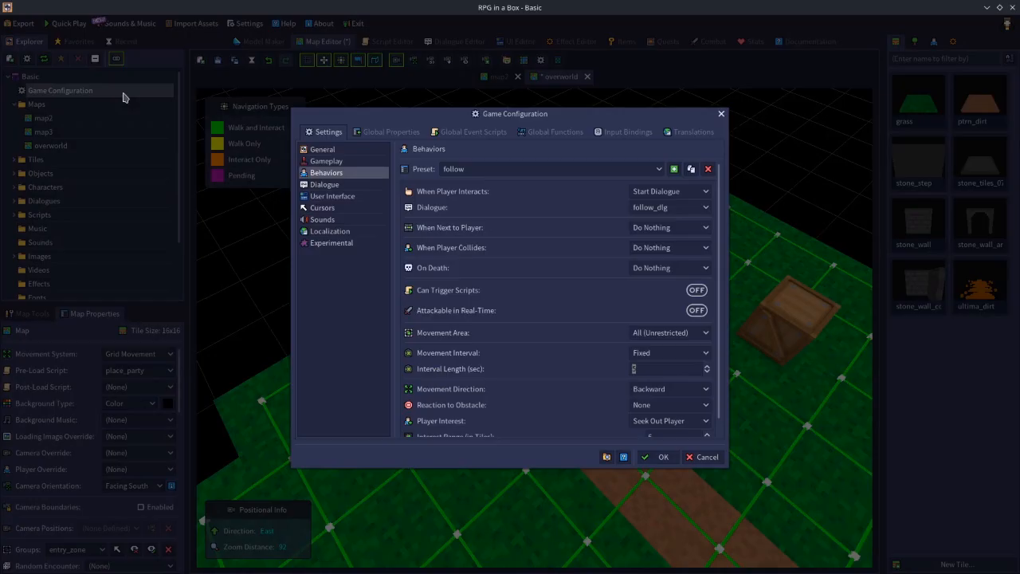
click(655, 390)
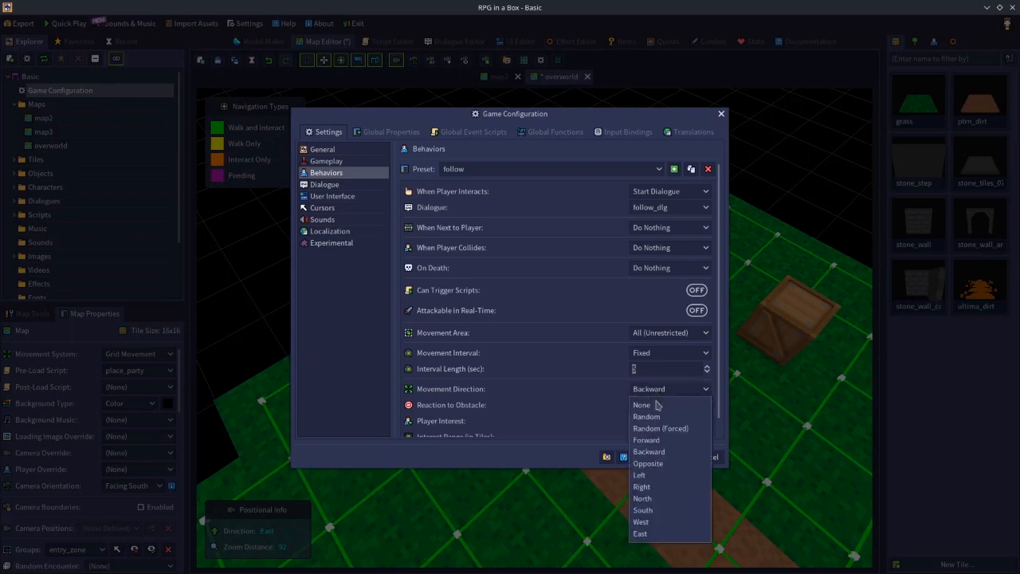
click(648, 464)
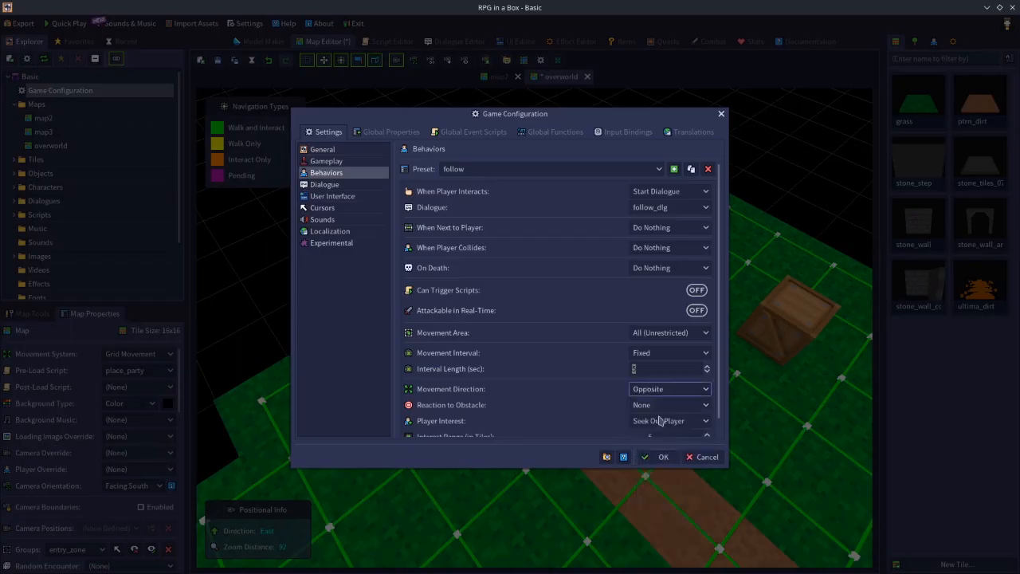
click(658, 457)
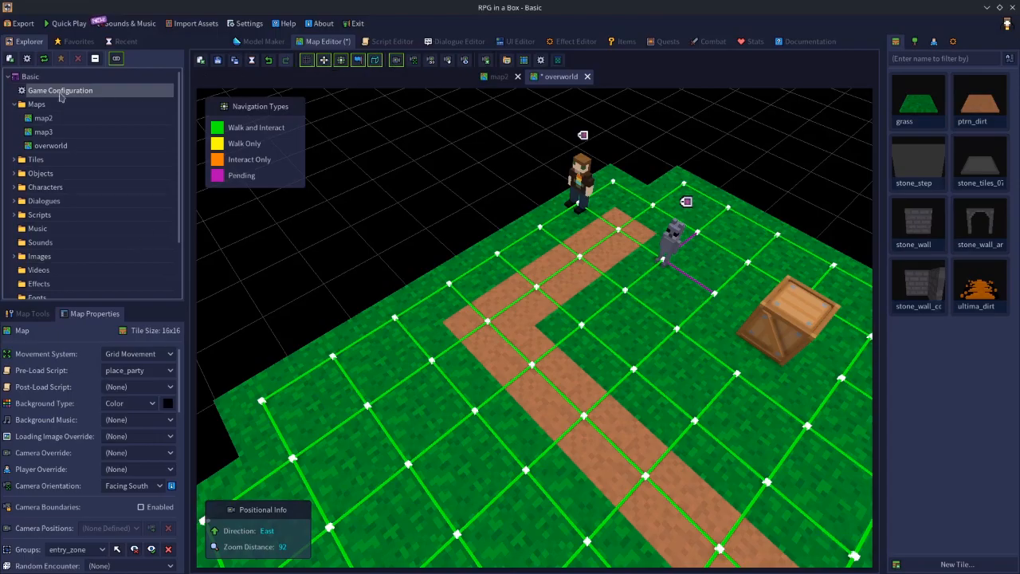
Set the follow preset's Movement Direction to Left and save the game configuration.
double_click(87, 96)
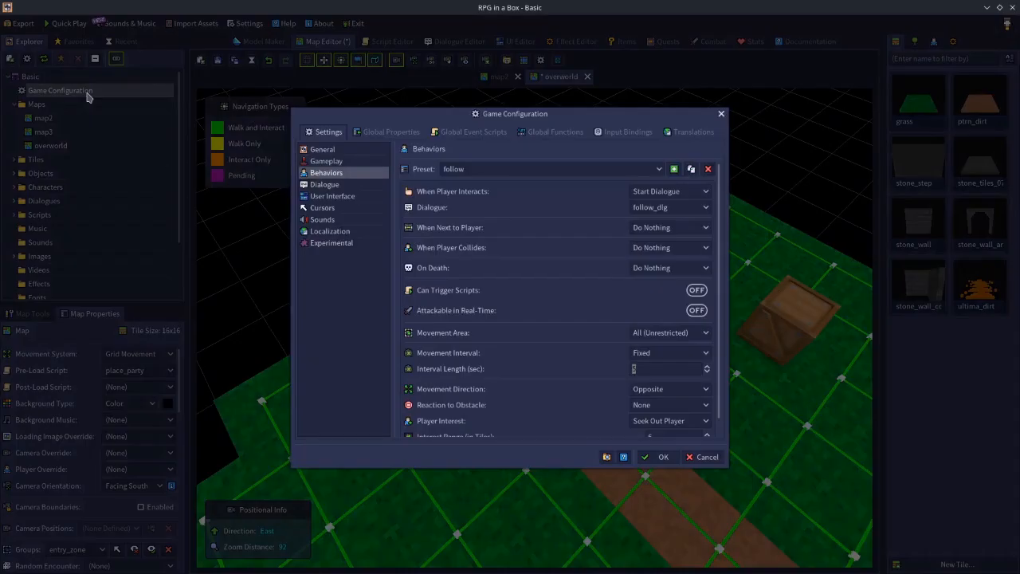
click(647, 389)
click(642, 475)
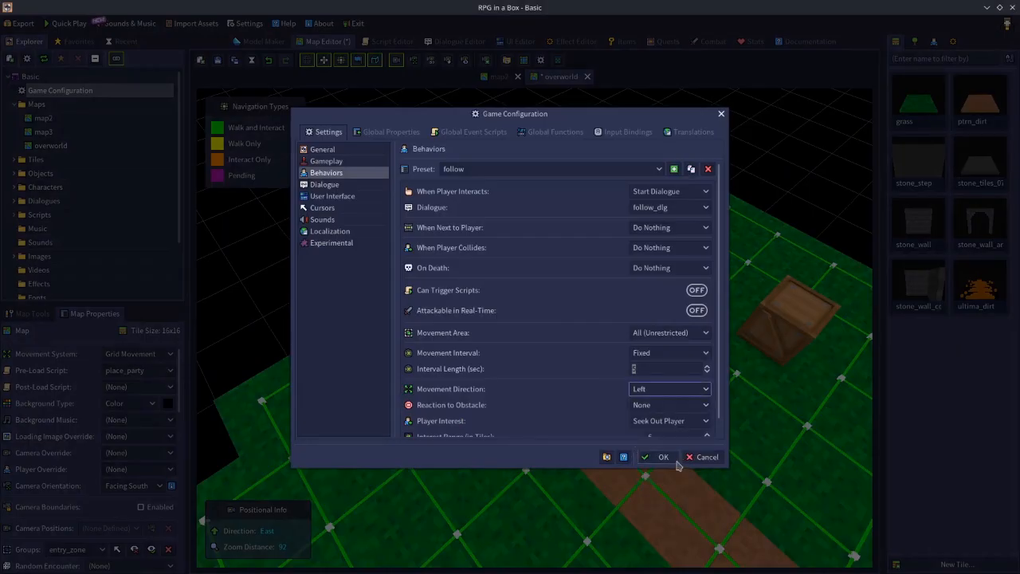
click(654, 390)
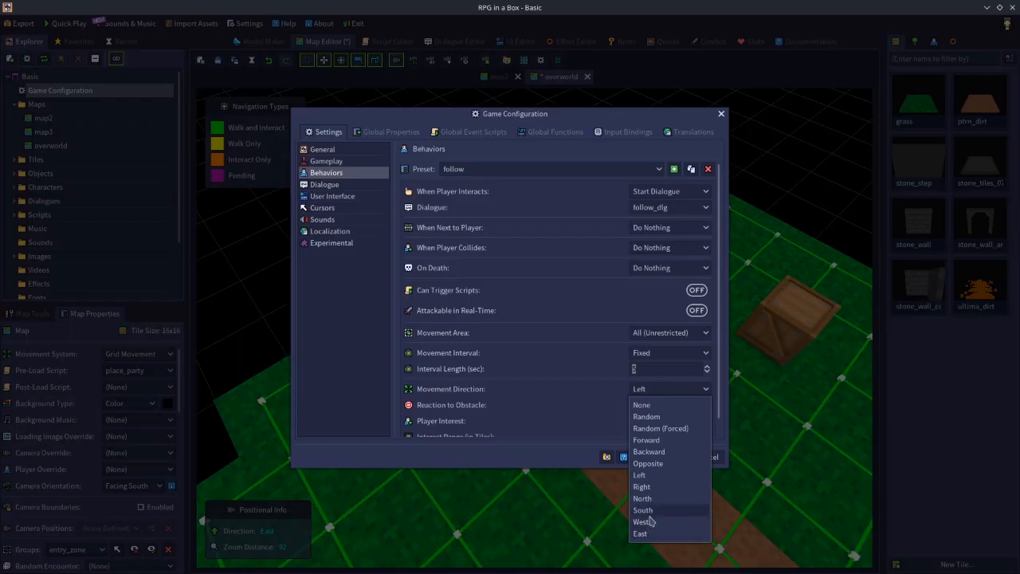
click(652, 475)
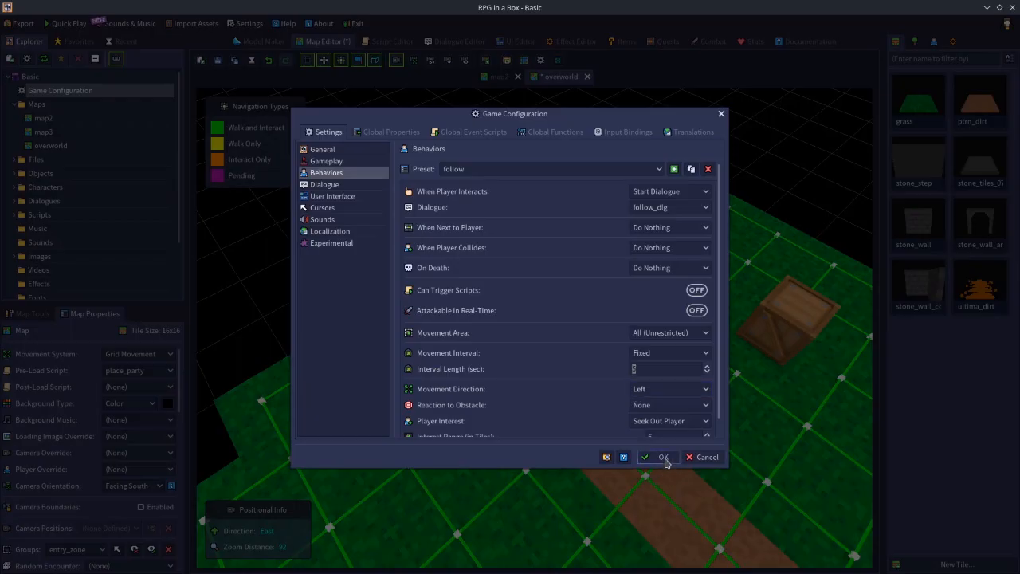
click(663, 456)
Set the follow preset's Movement Direction to North in the game configuration's behavior settings.
middle_drag(595, 356, 675, 355)
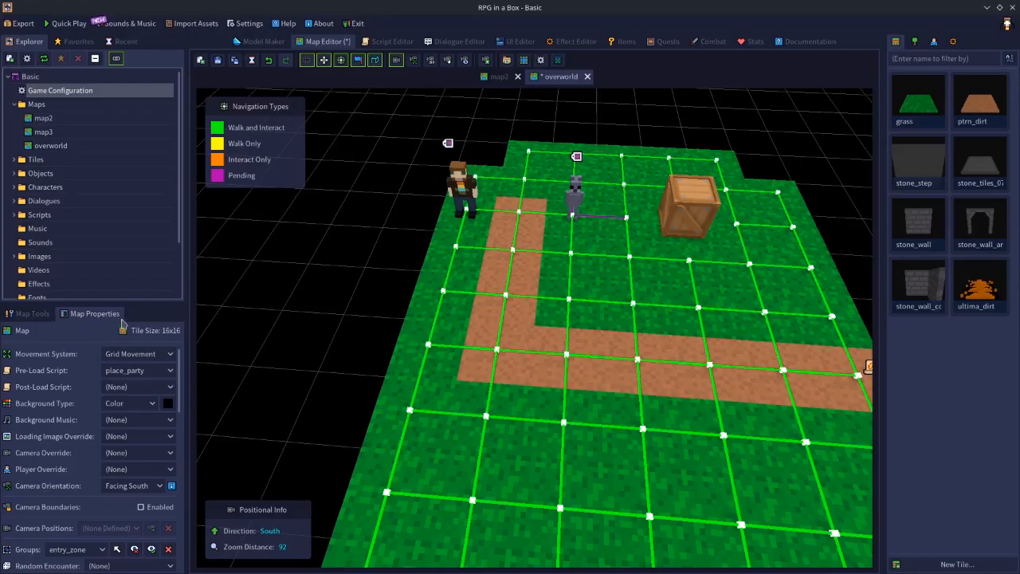
double_click(76, 92)
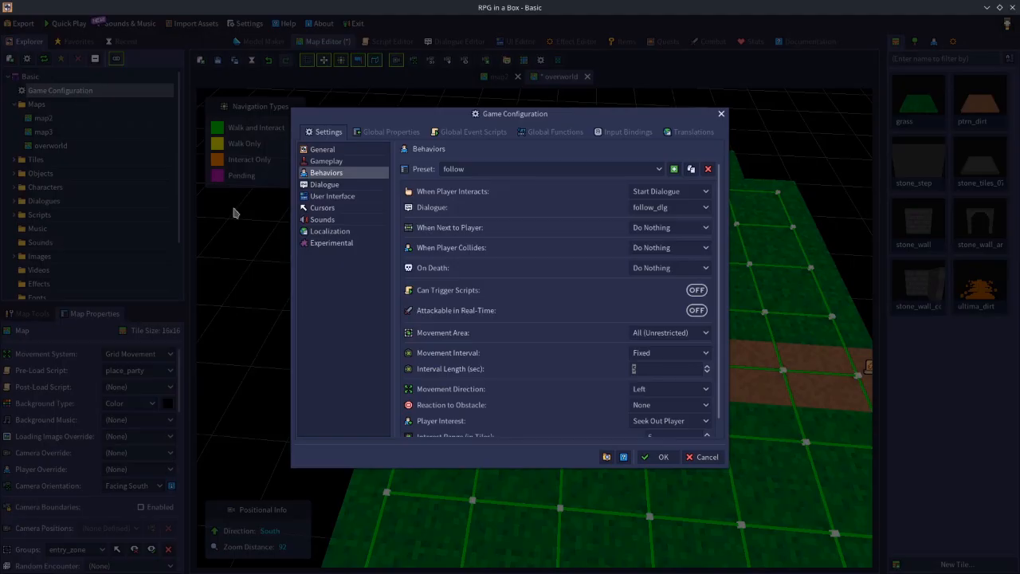
click(665, 390)
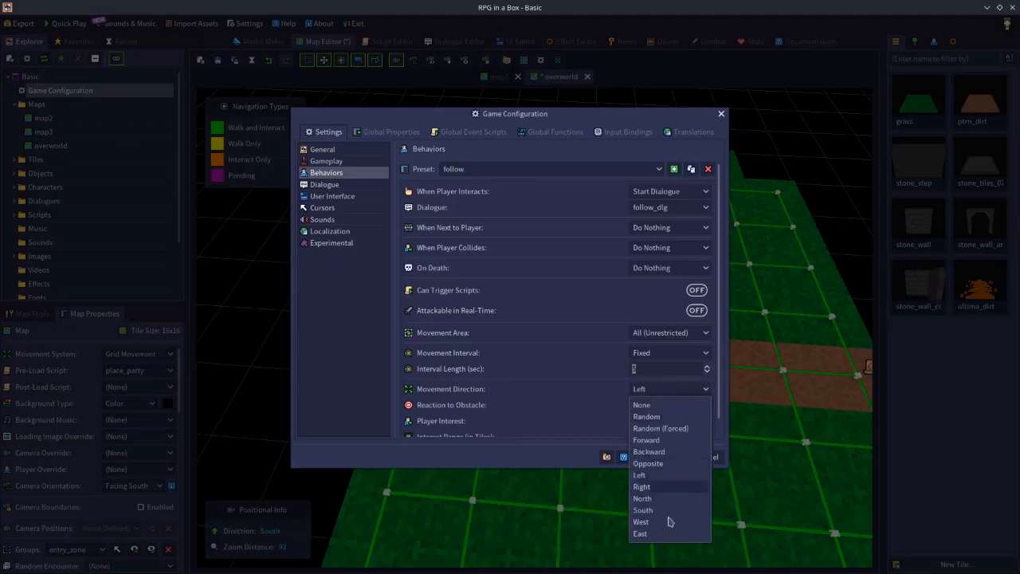
click(660, 498)
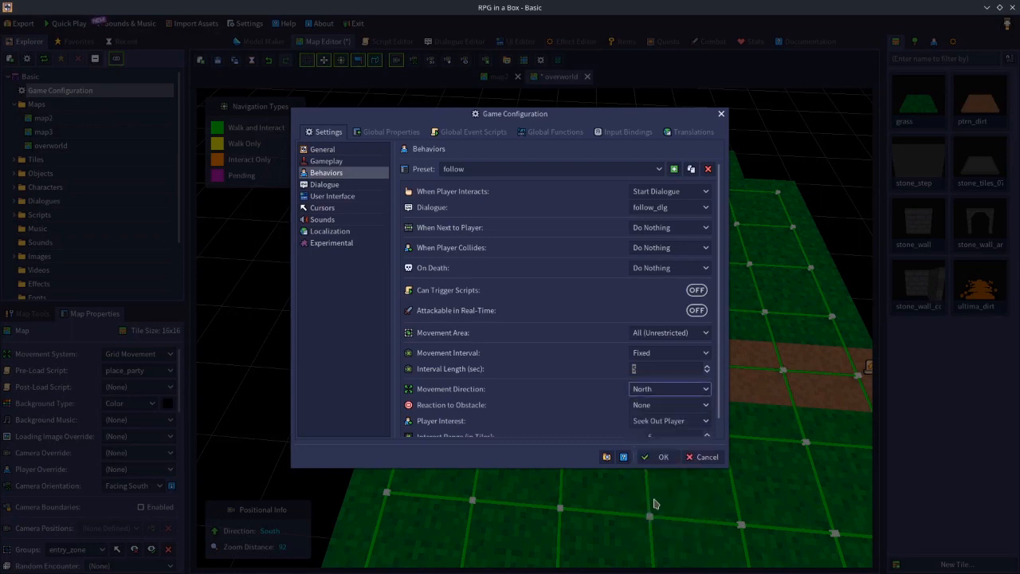
click(669, 390)
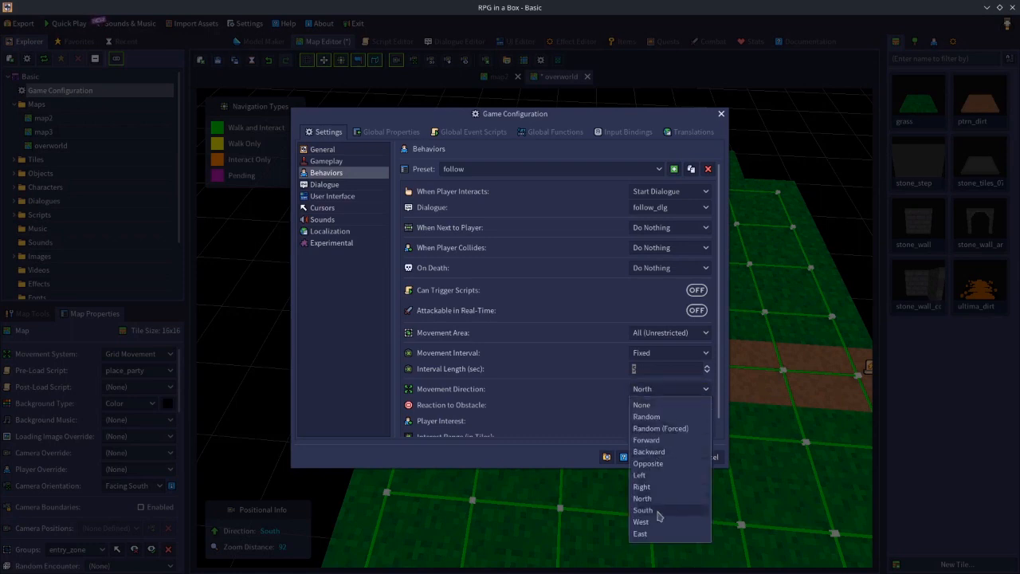
click(599, 400)
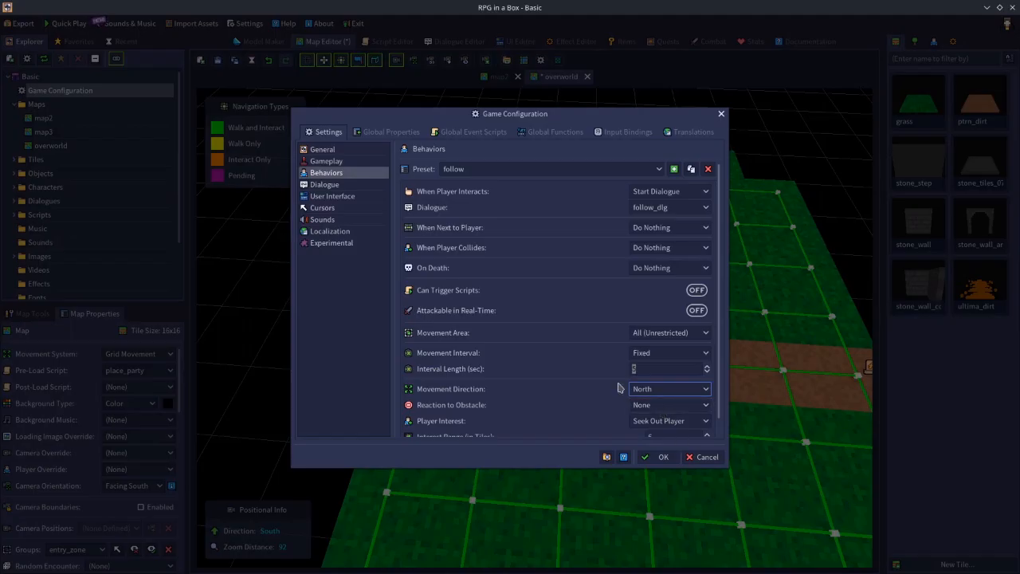
Switch the follow preset's Movement Direction between None and Random, ending on Random.
click(668, 390)
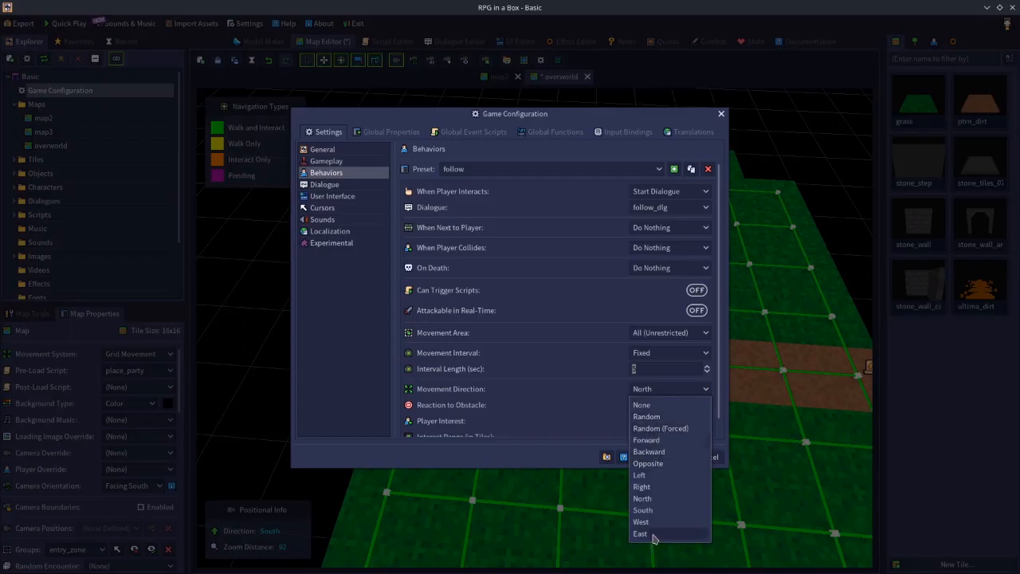
click(653, 406)
click(653, 390)
click(653, 417)
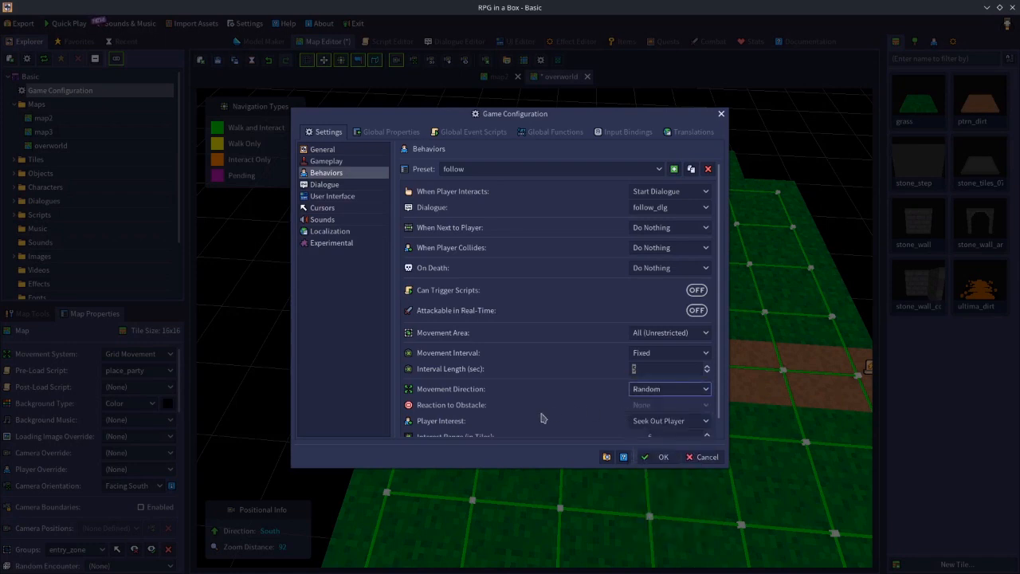
click(636, 394)
click(650, 403)
click(650, 390)
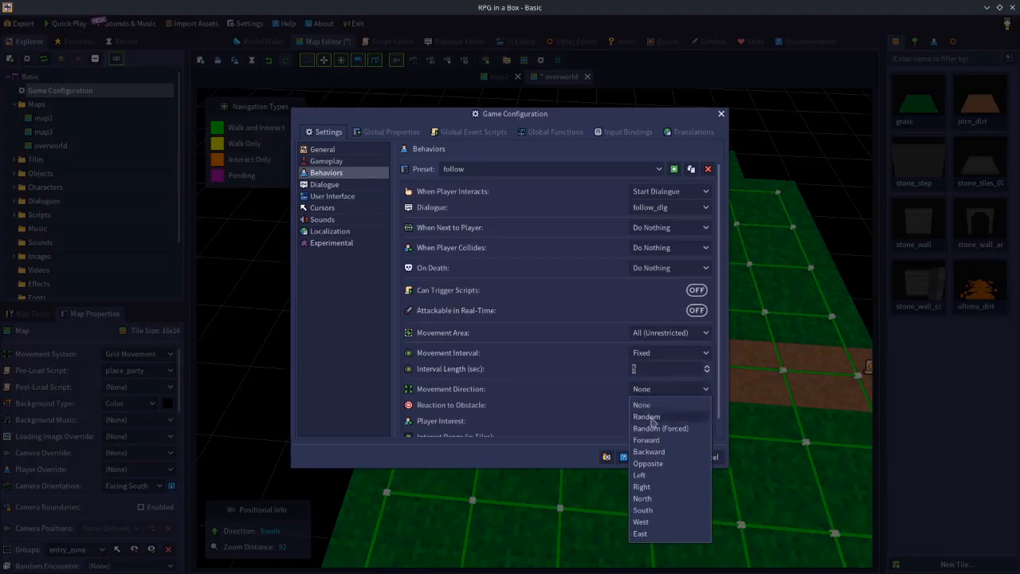
click(651, 417)
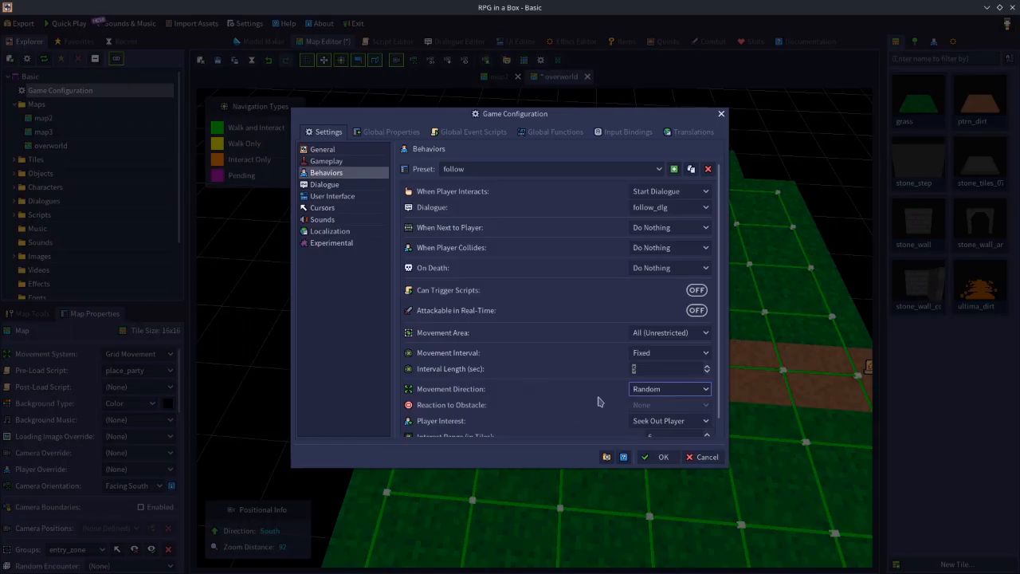
Set the follow preset's Movement Direction to Random (Forced).
click(642, 395)
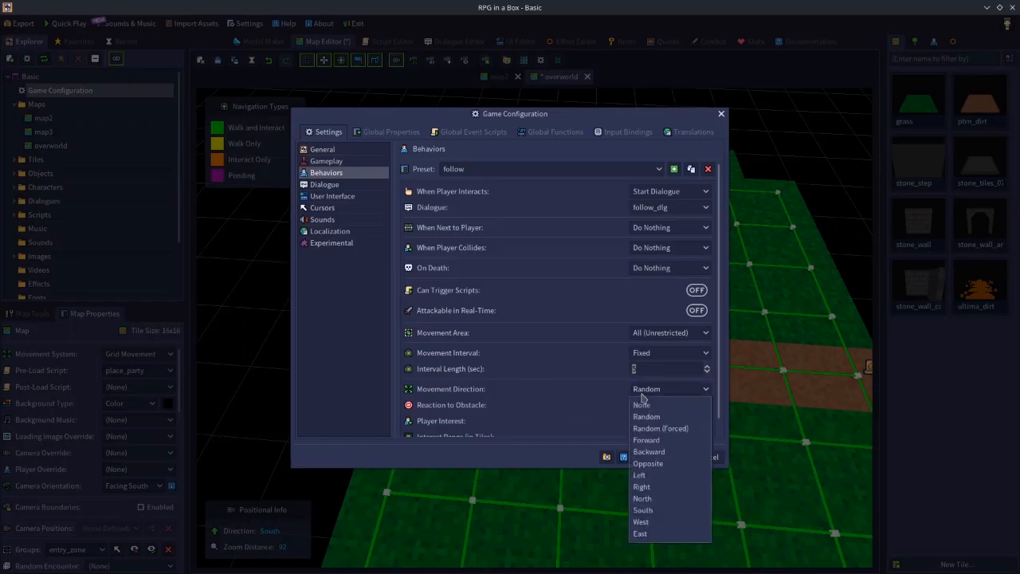
click(664, 431)
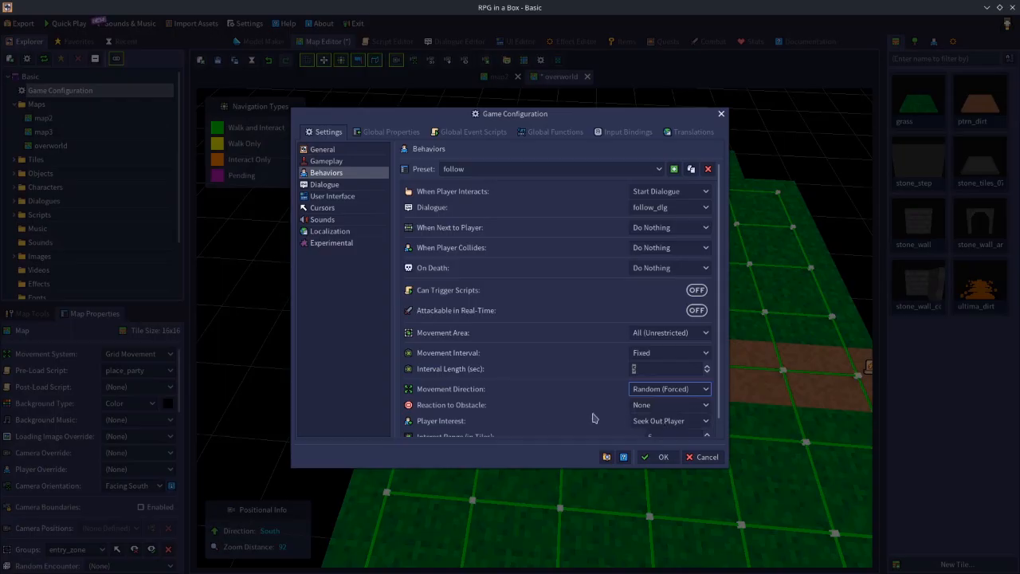
click(661, 390)
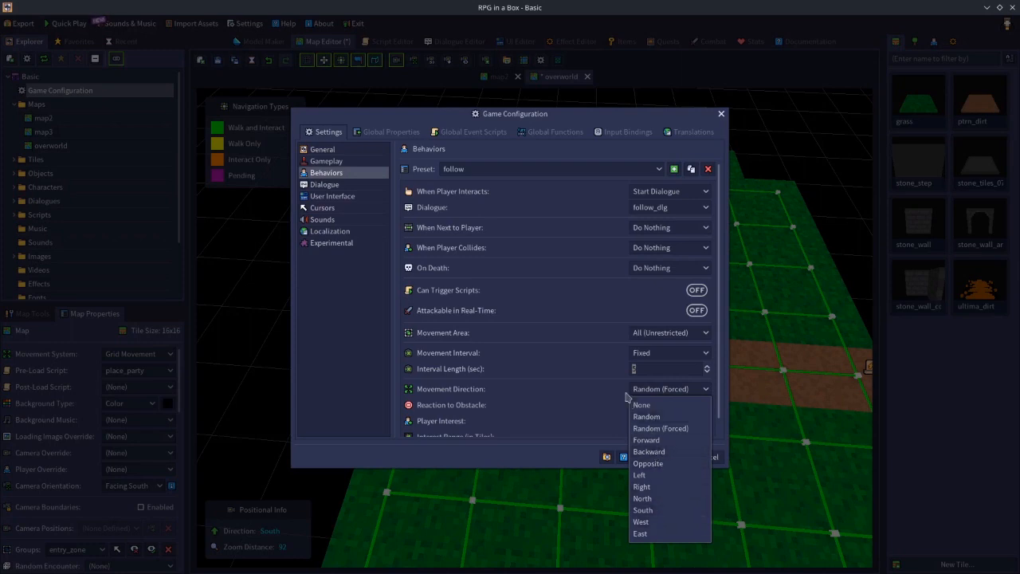
click(680, 391)
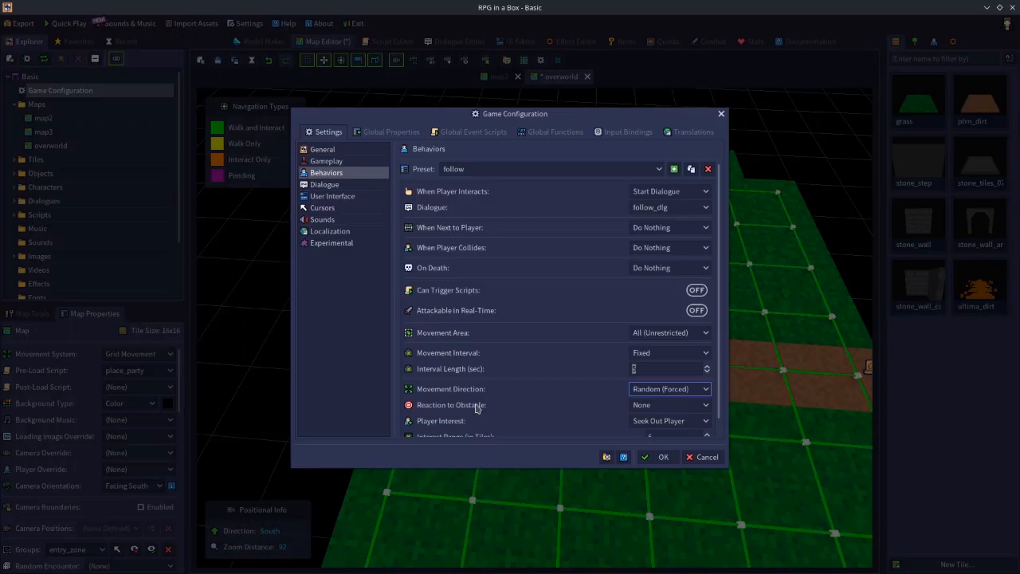
Set the follow preset's Reaction to Obstacle to Turn Right, and replace it with Stop Permanently.
click(651, 406)
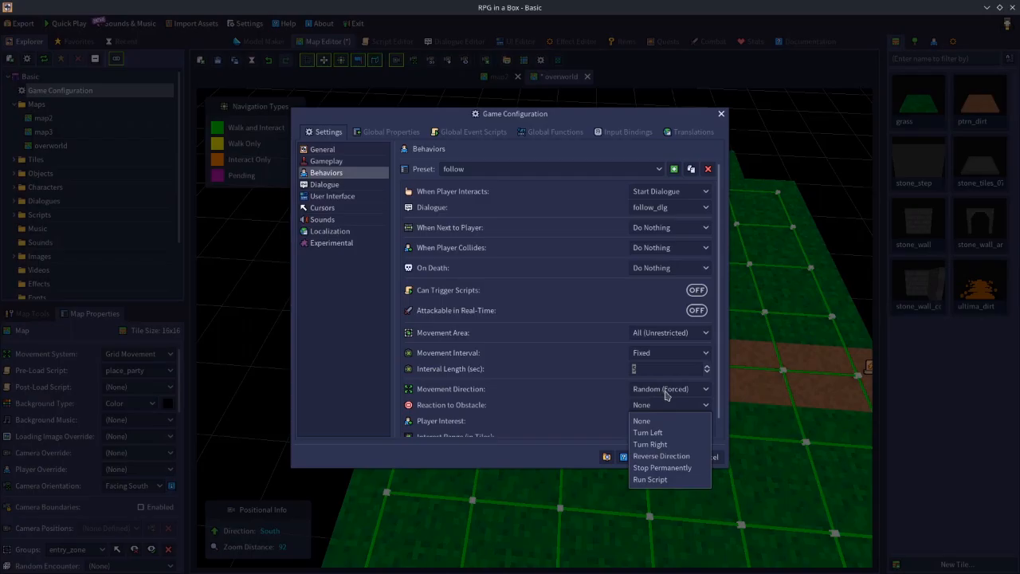
click(648, 435)
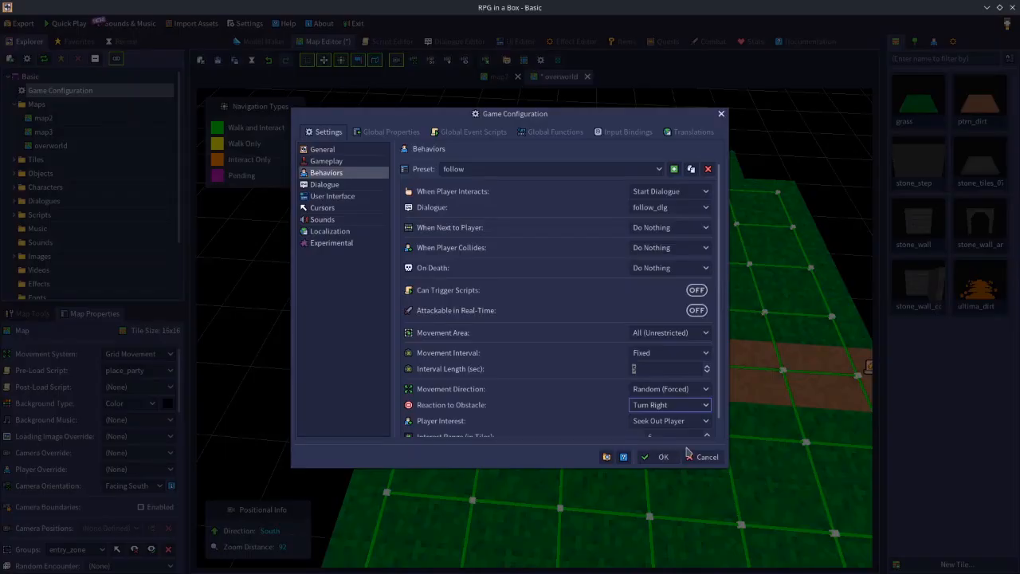
click(657, 406)
click(662, 457)
Switch the follow preset's Movement Area to None (Immobile) and back to All (Unrestricted).
click(642, 335)
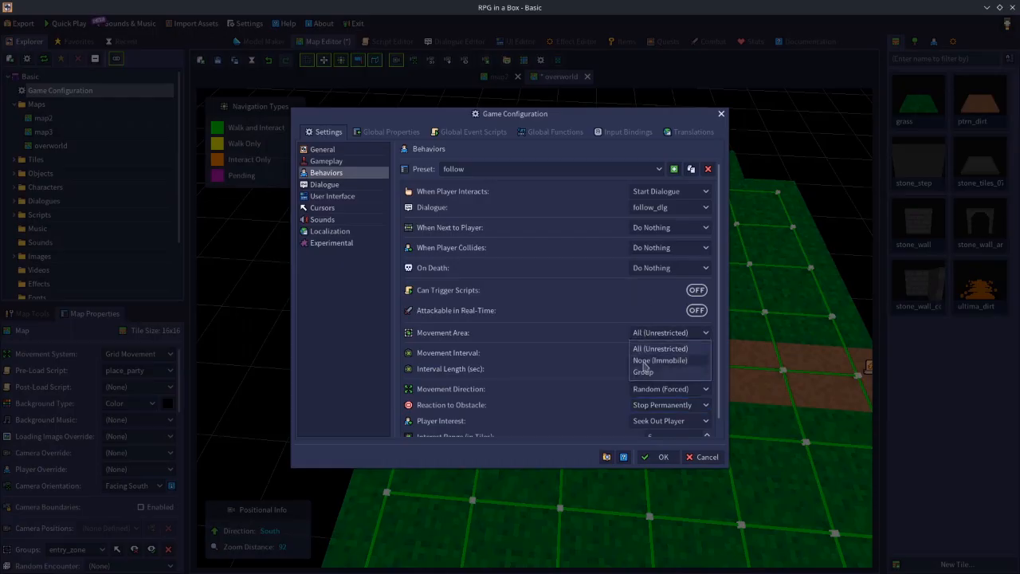
click(613, 340)
click(654, 333)
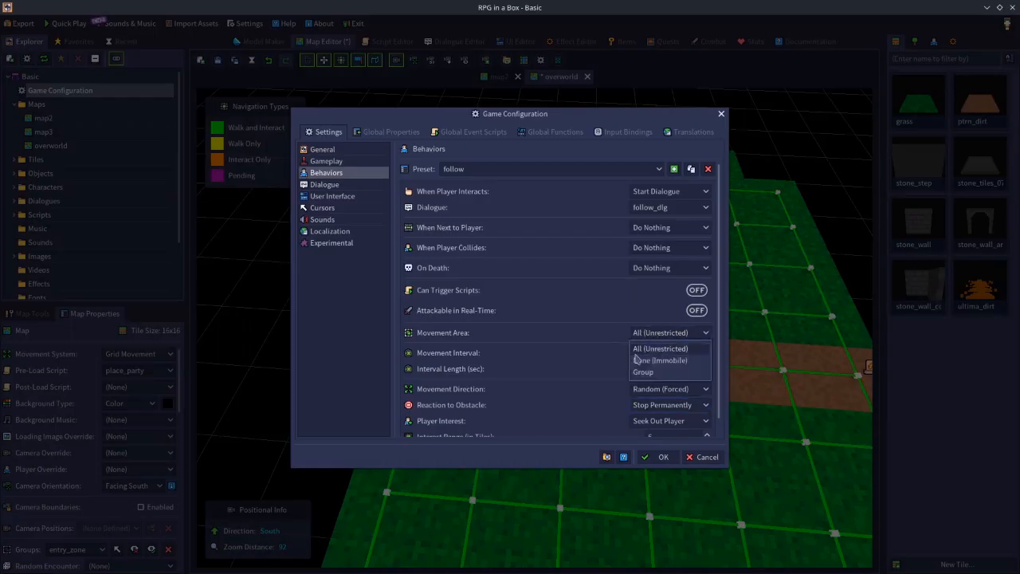
click(649, 361)
click(653, 333)
click(658, 349)
Set the follow preset's Reaction to Obstacle to Run Script.
click(662, 406)
click(652, 478)
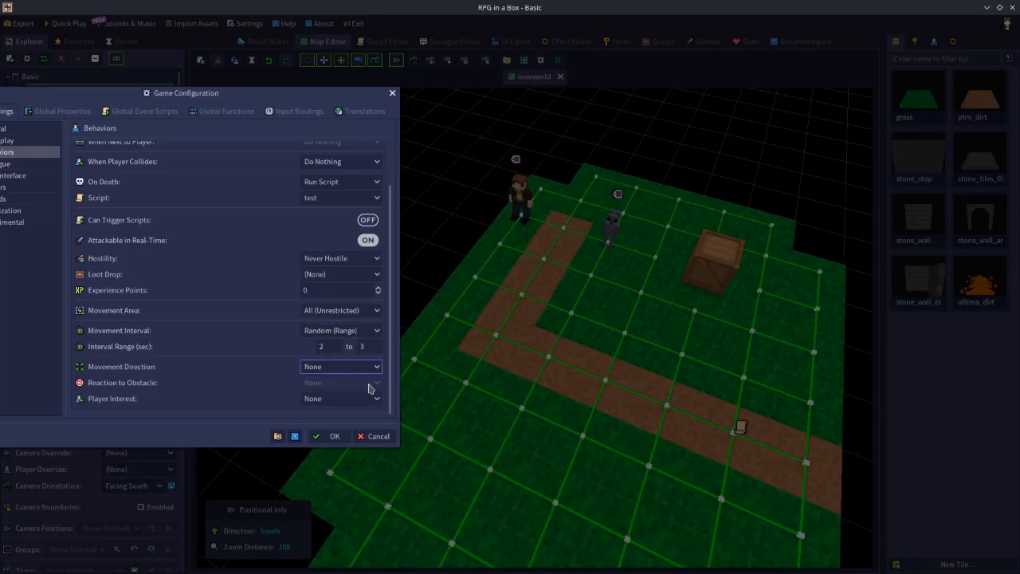
Choose Random (Range) as the displayed preset's Movement Interval and set its Movement Direction to Random.
click(334, 314)
click(335, 322)
click(309, 332)
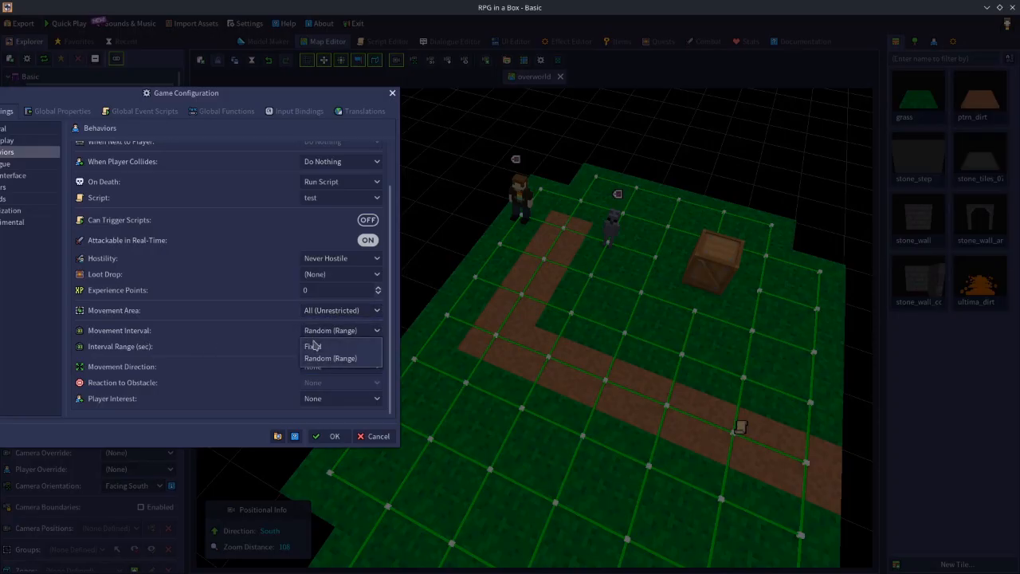
click(331, 359)
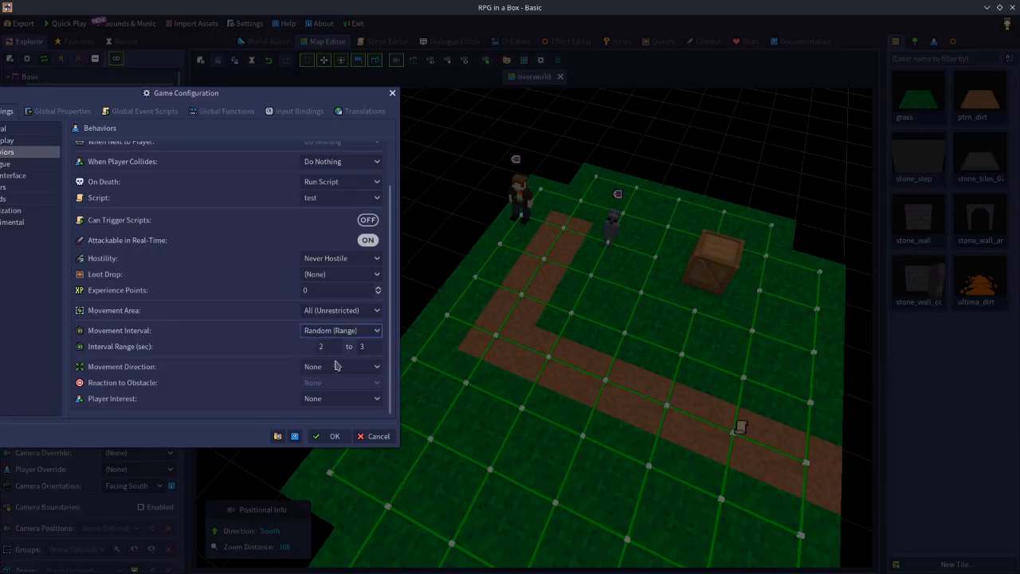
click(336, 367)
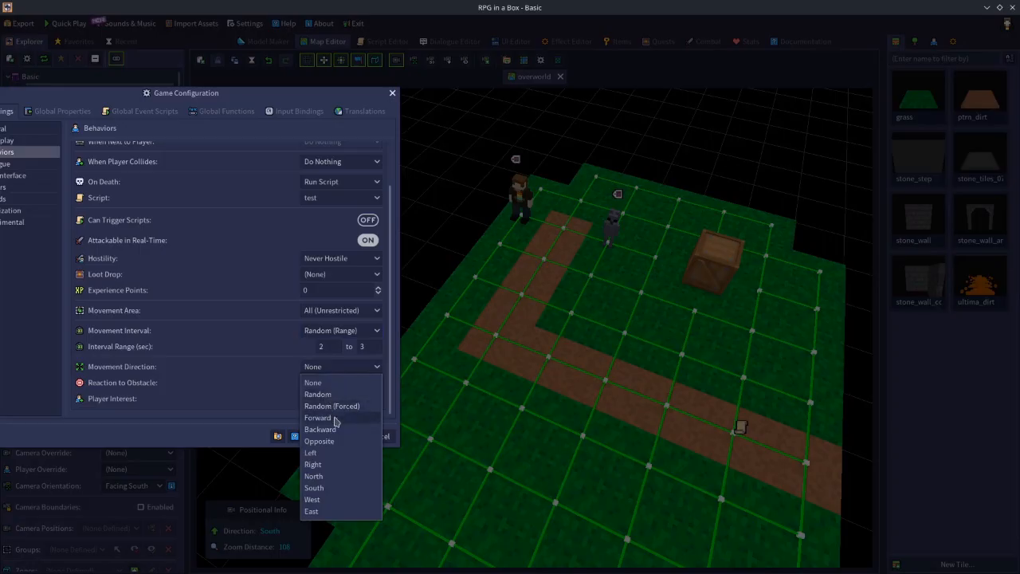
click(333, 394)
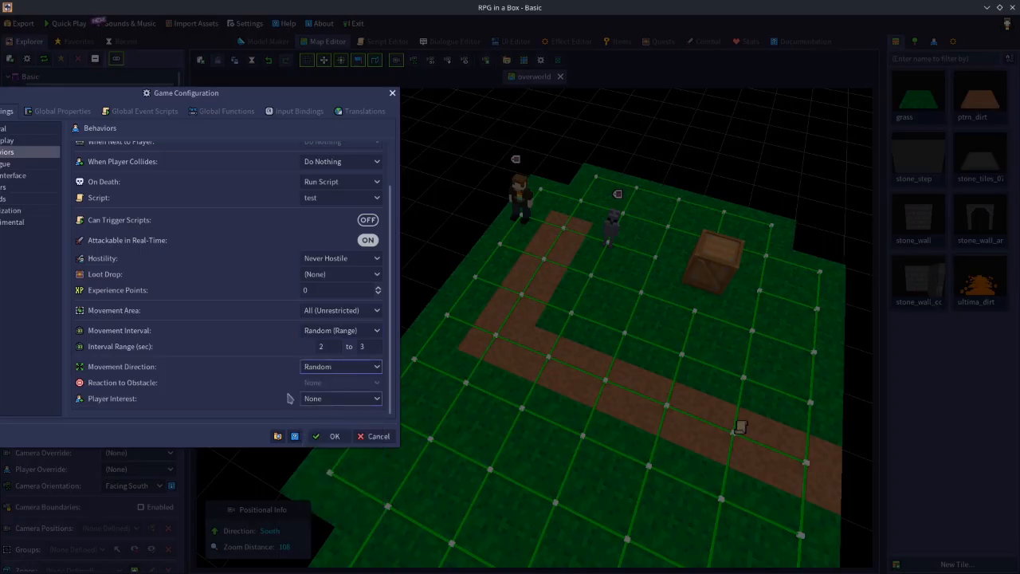
Set the preset's Player Interest to Seek Out Player and review the available interest options.
click(328, 400)
click(335, 421)
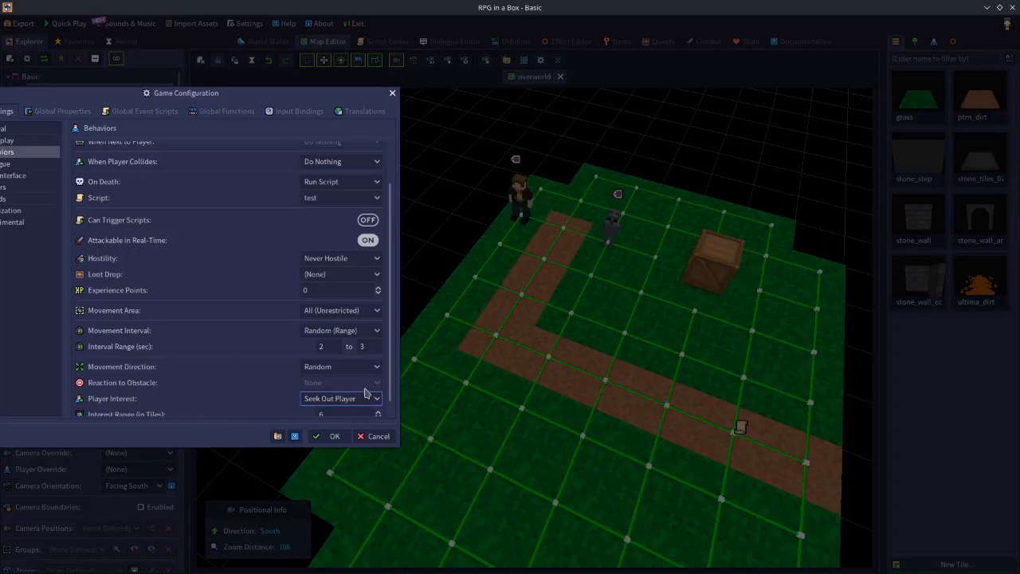
scroll(365, 392, down, 1)
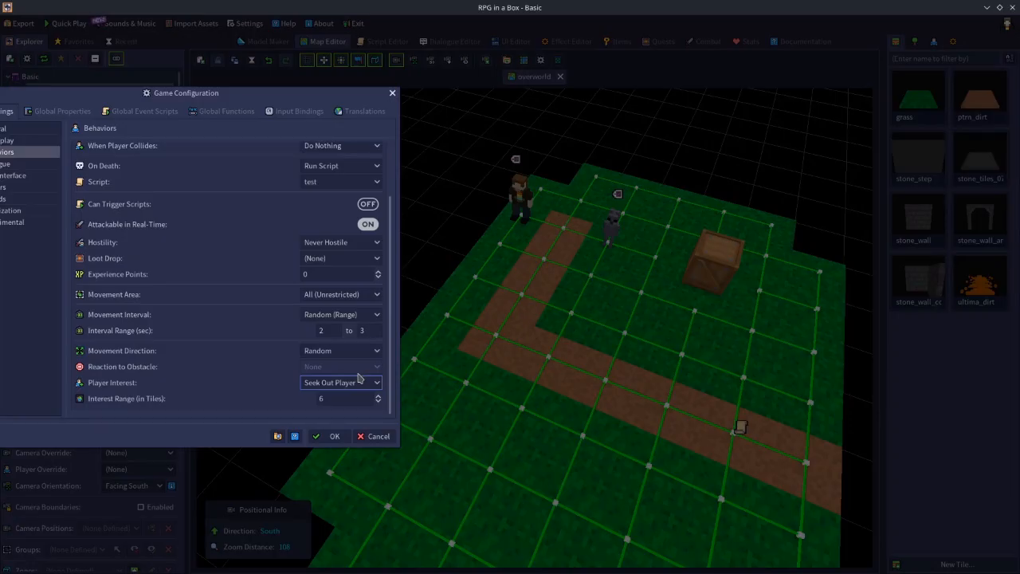
click(335, 386)
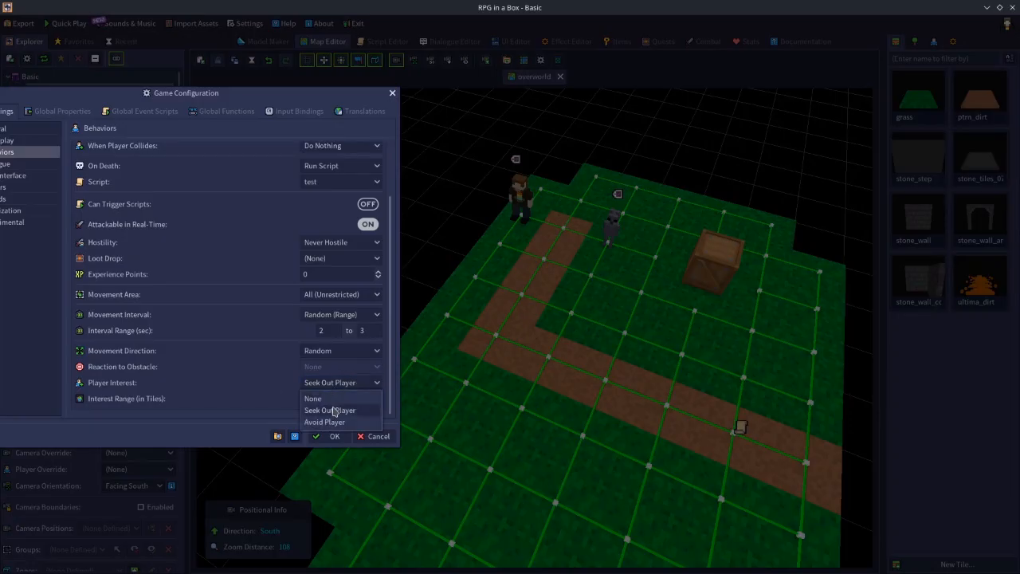
click(174, 407)
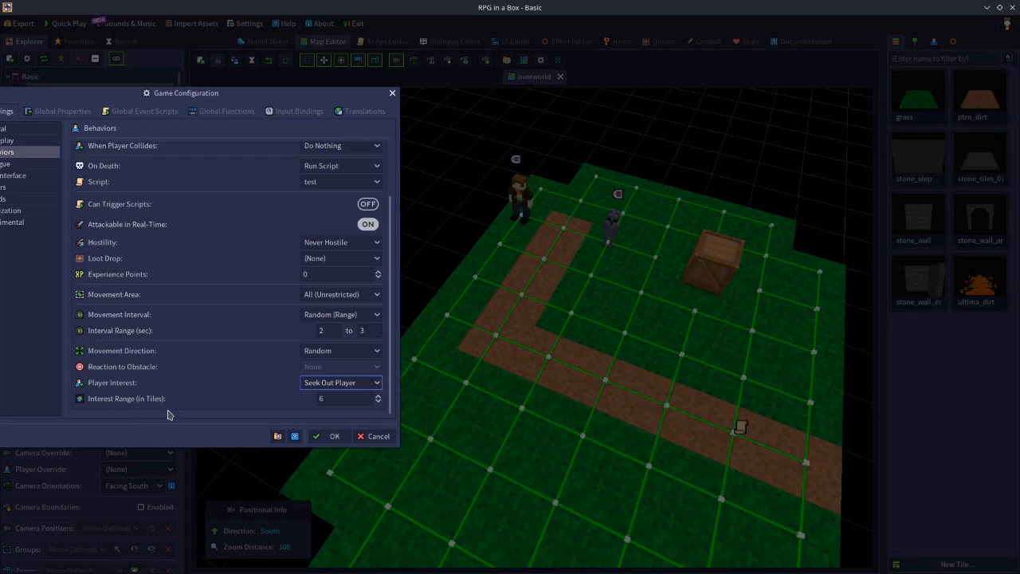
Switch Player Interest to None and back to Seek Out Player, and set the Interest Range to 6 tiles.
click(356, 382)
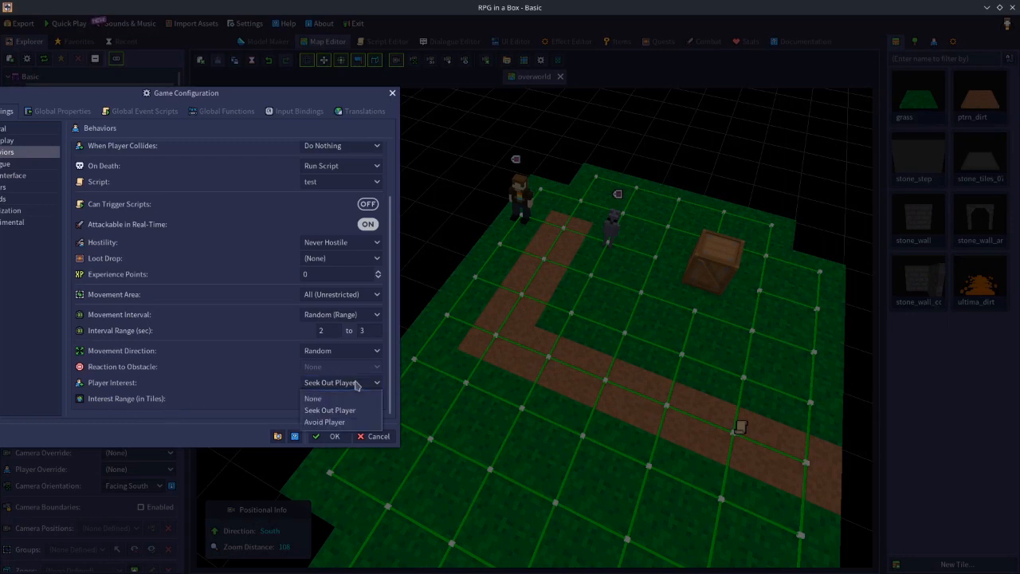
click(333, 398)
click(334, 399)
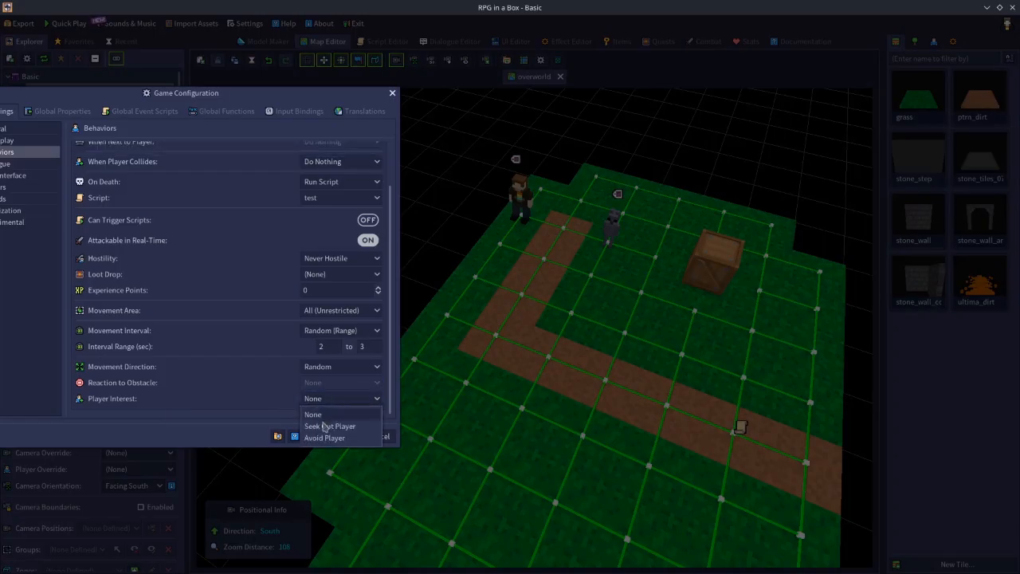
click(328, 427)
scroll(325, 407, down, 1)
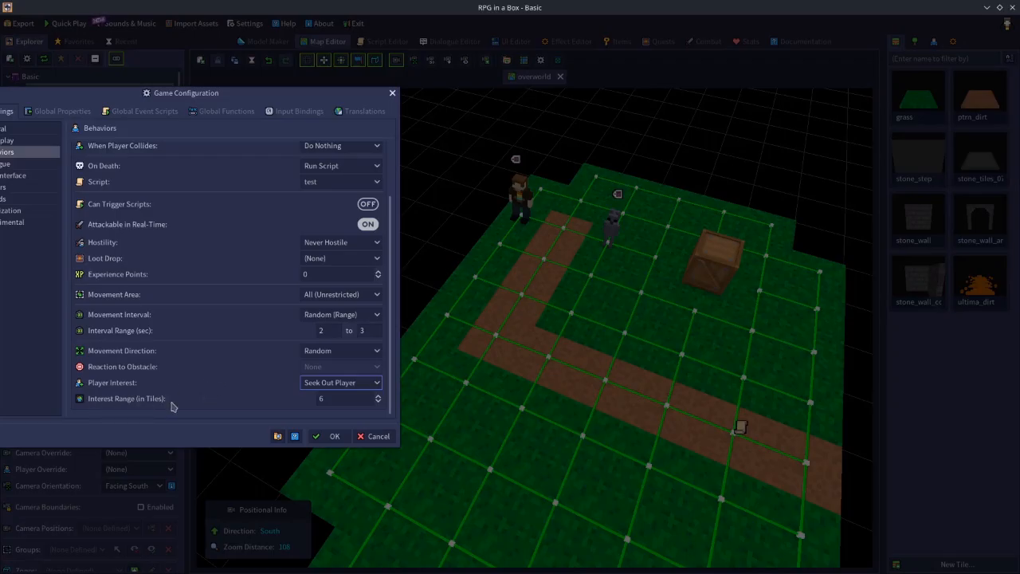
click(338, 398)
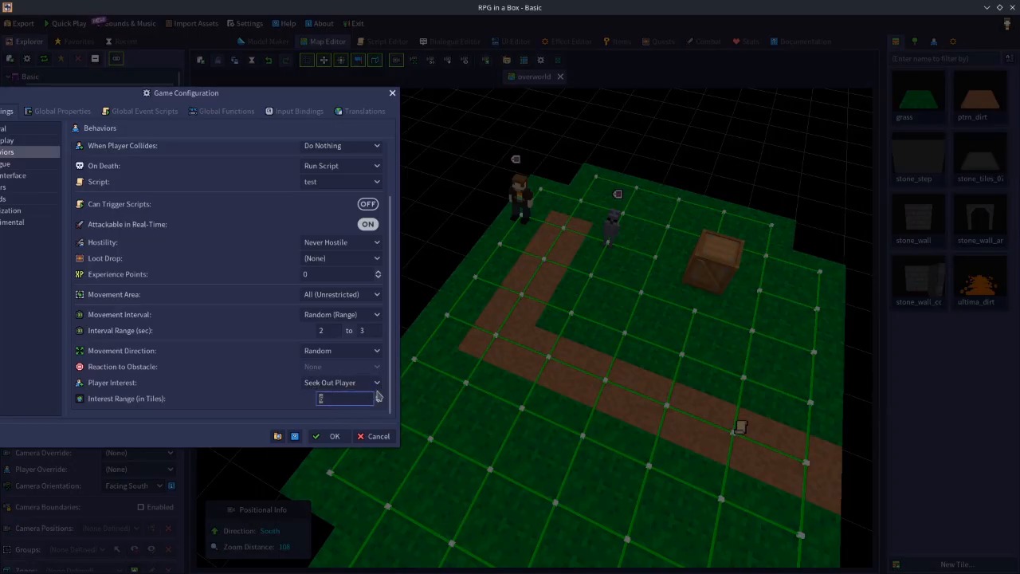
text(6)
Change Player Interest to Avoid Player, select its Interest Range value, and return Player Interest to Seek Out Player.
click(346, 385)
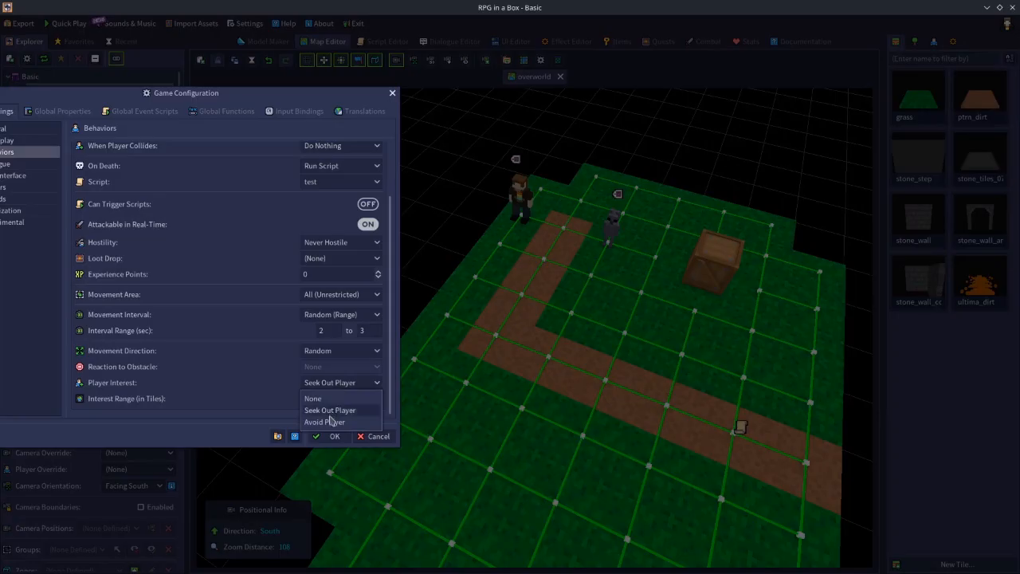
click(330, 422)
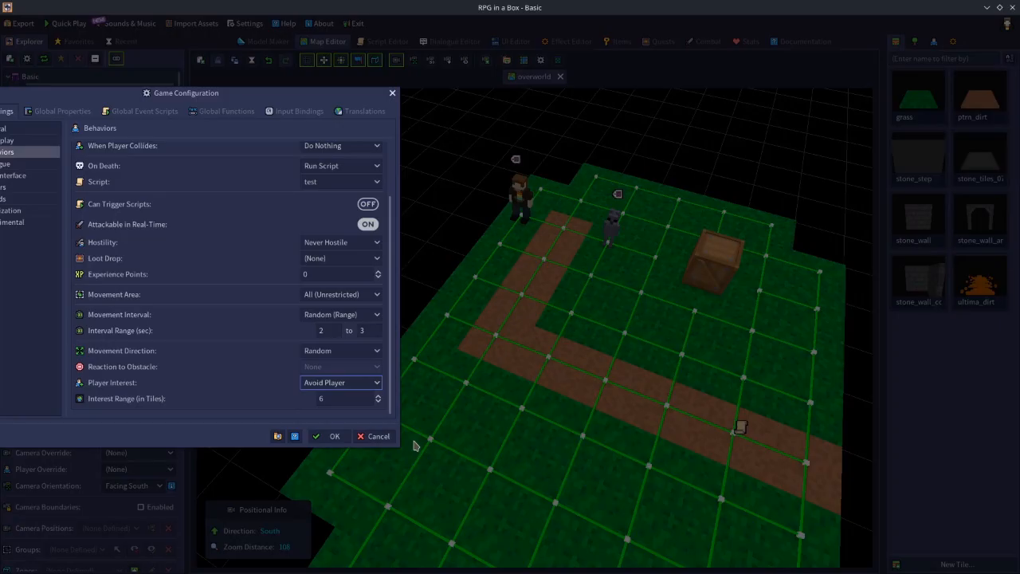
double_click(327, 398)
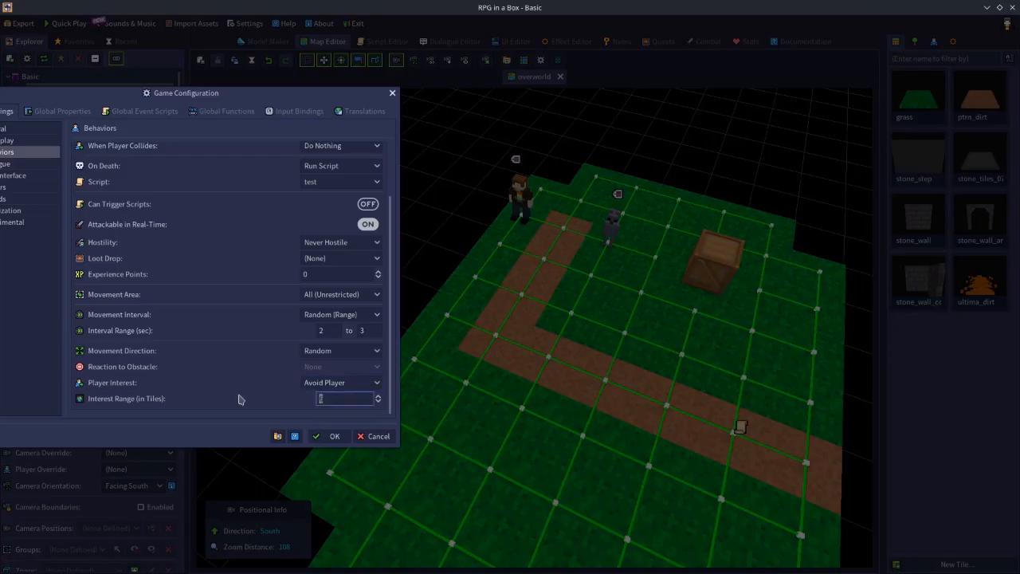
click(342, 399)
click(326, 384)
click(332, 408)
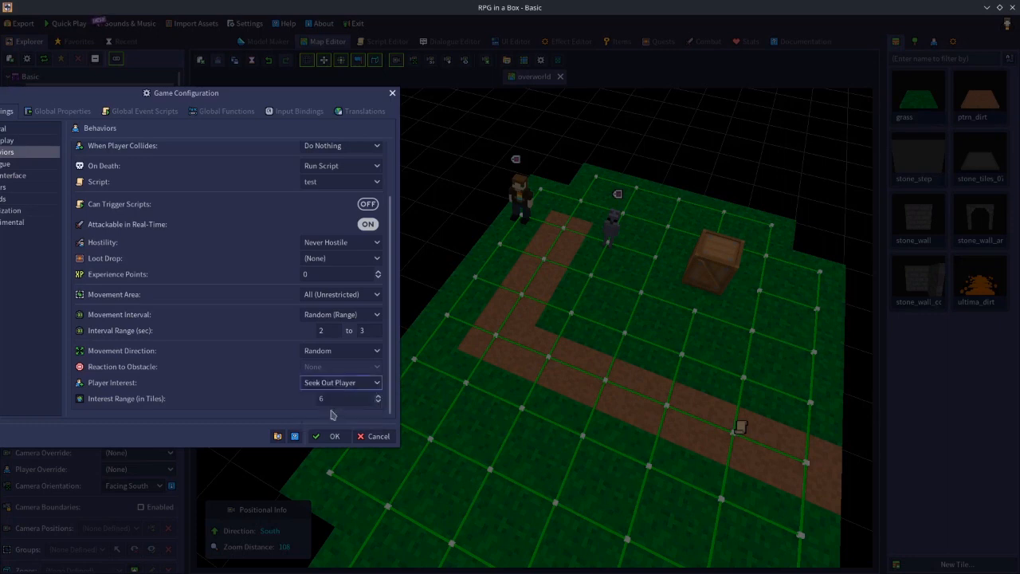
Try the preset's other Player Interest options, ending with Avoid Player selected.
click(337, 386)
click(352, 422)
click(336, 383)
click(333, 408)
click(355, 387)
click(353, 422)
Review the Interest Range of 6 tiles for Avoid Player and discard the unsaved Game Configuration changes.
click(341, 399)
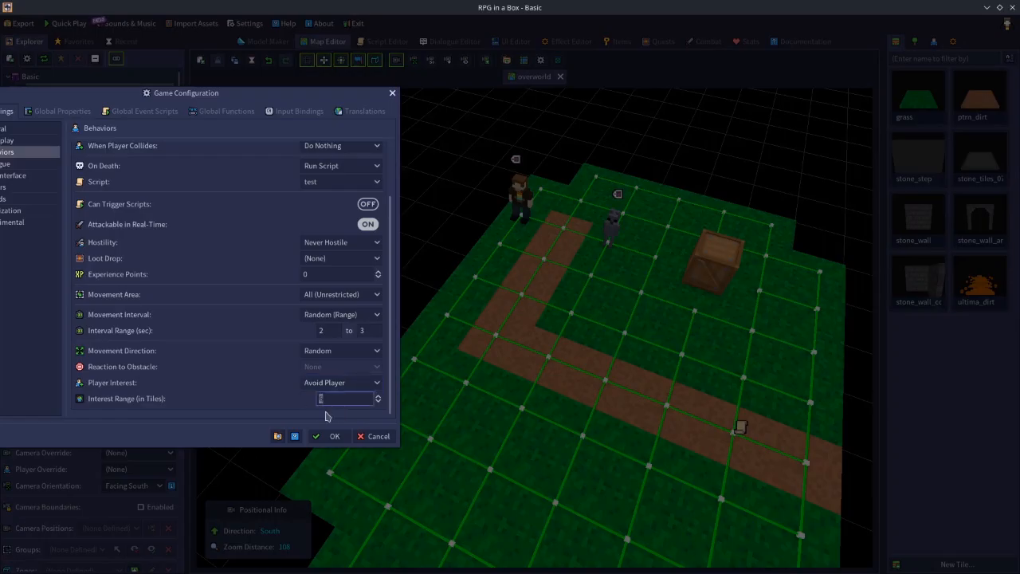
click(332, 397)
drag(345, 403, 253, 398)
scroll(395, 319, up, 3)
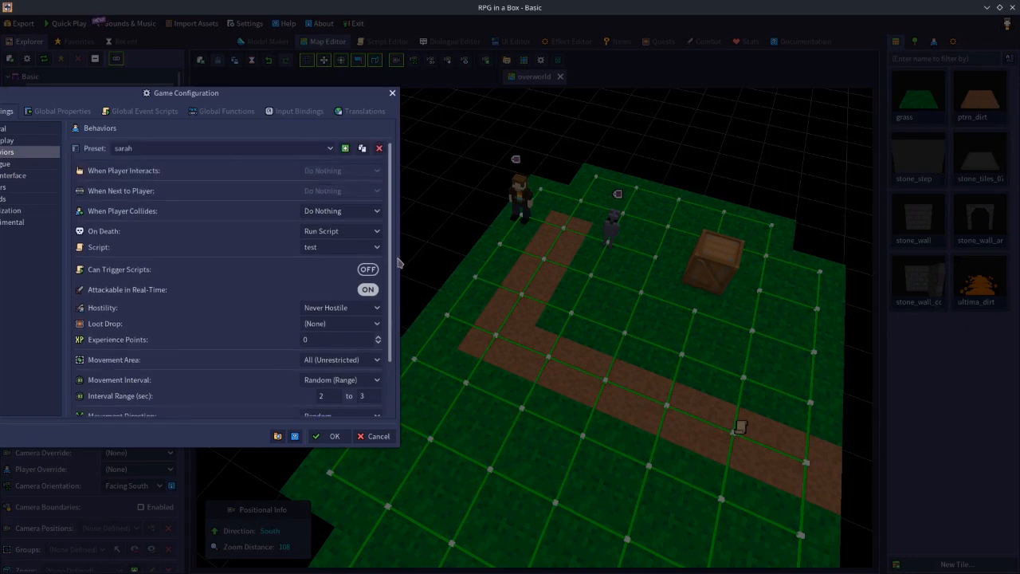
scroll(398, 254, down, 5)
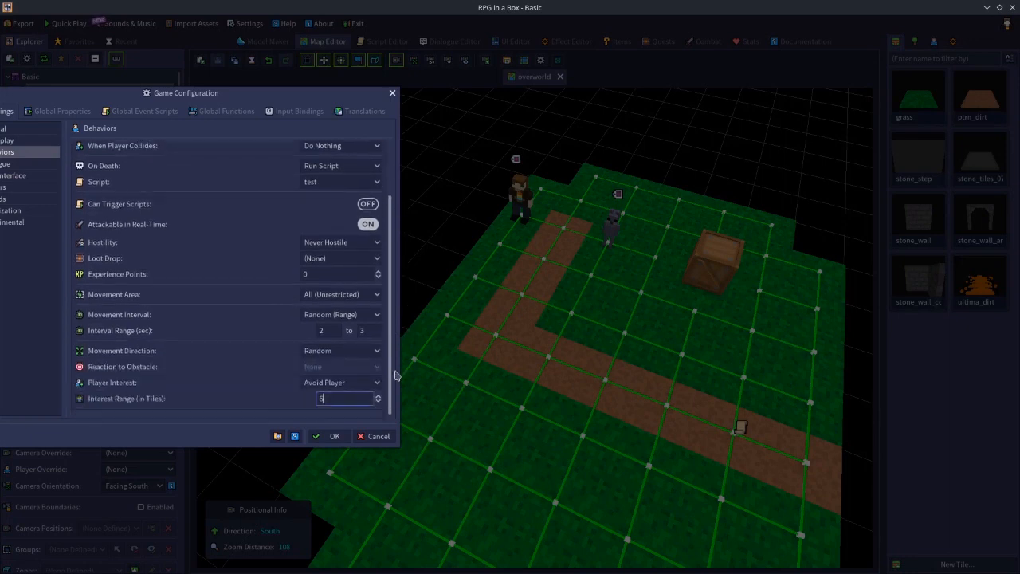
click(382, 439)
Examine the NPC Behavior documentation page, including the settings descriptions and the table of scripting keys.
click(785, 44)
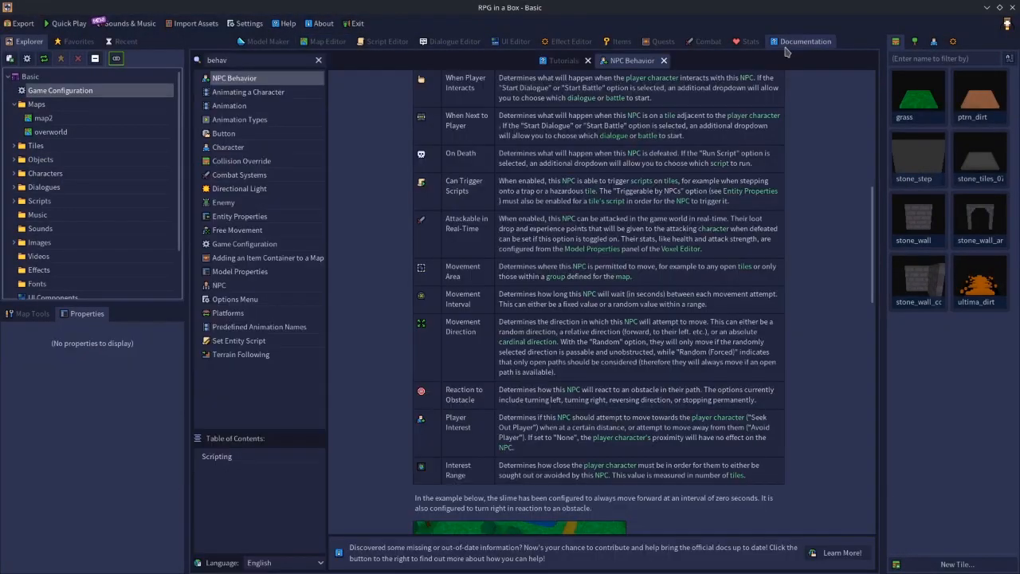
scroll(627, 329, up, 5)
scroll(627, 329, down, 3)
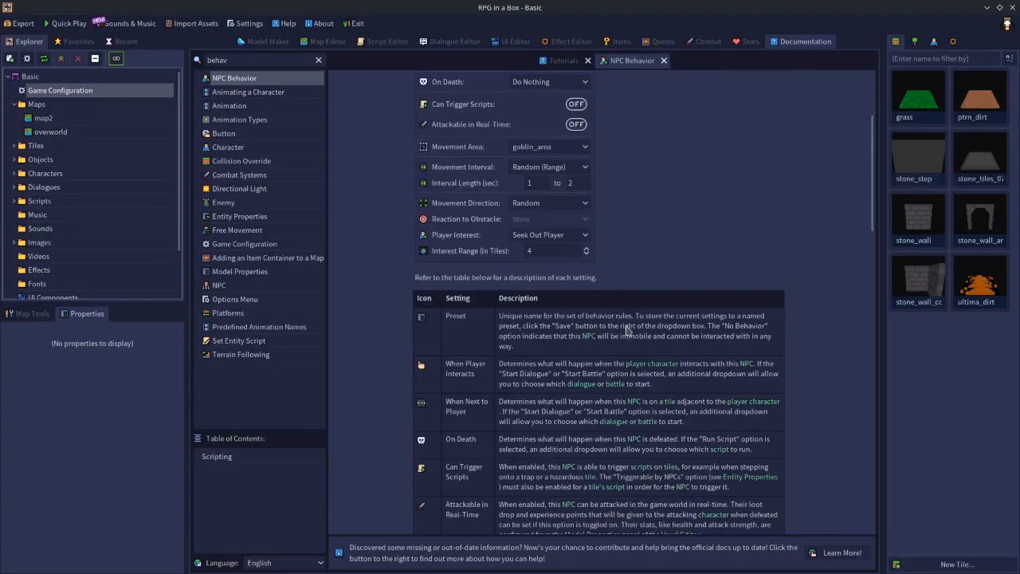
scroll(627, 329, up, 5)
scroll(627, 329, down, 10)
scroll(627, 329, up, 2)
scroll(627, 329, down, 2)
scroll(627, 329, up, 6)
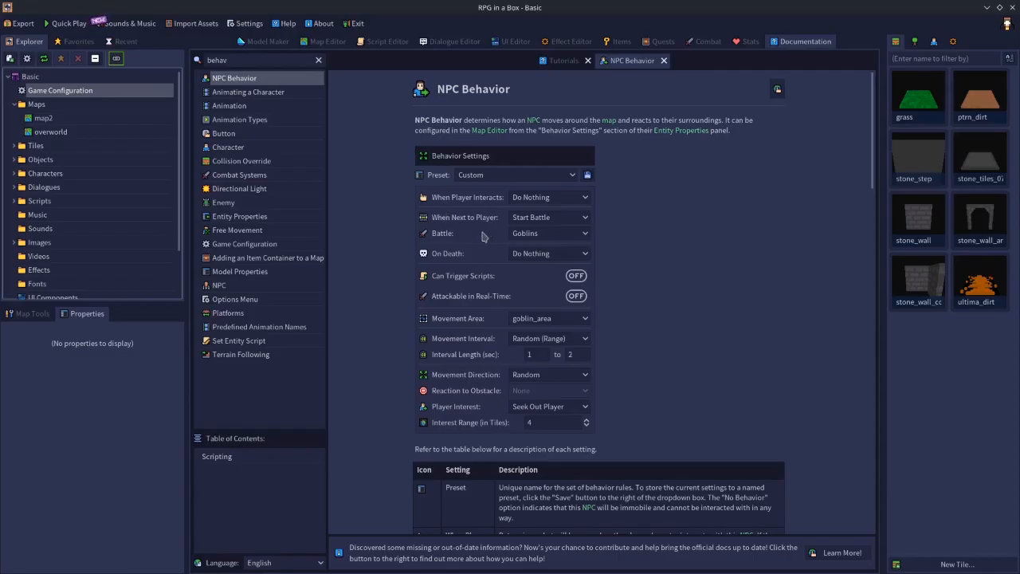
scroll(482, 237, down, 8)
scroll(482, 237, down, 5)
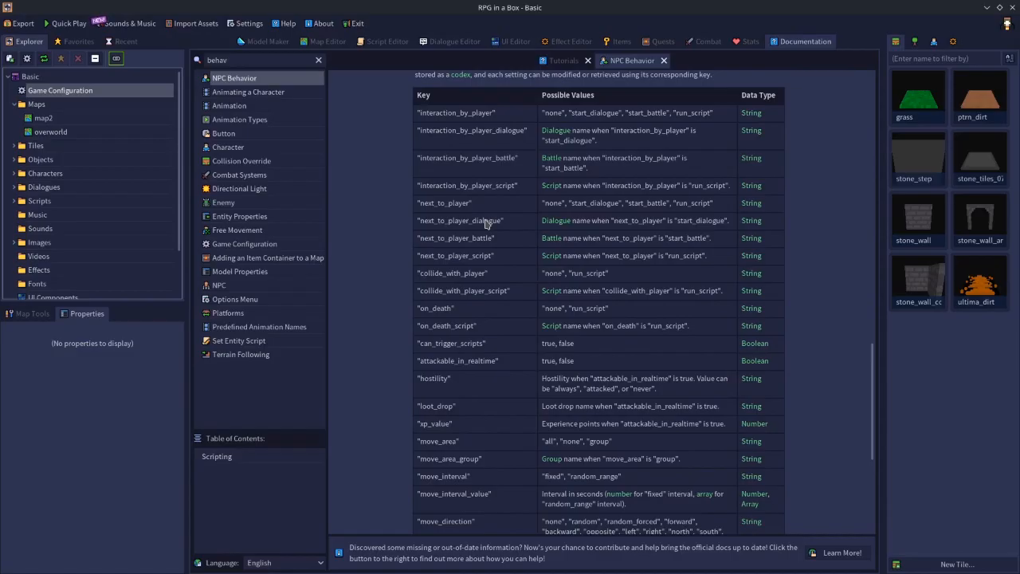
In the Game Configuration's displayed behavior preset, turn off Attackable in Real-Time and set On Death to Do Nothing.
double_click(100, 93)
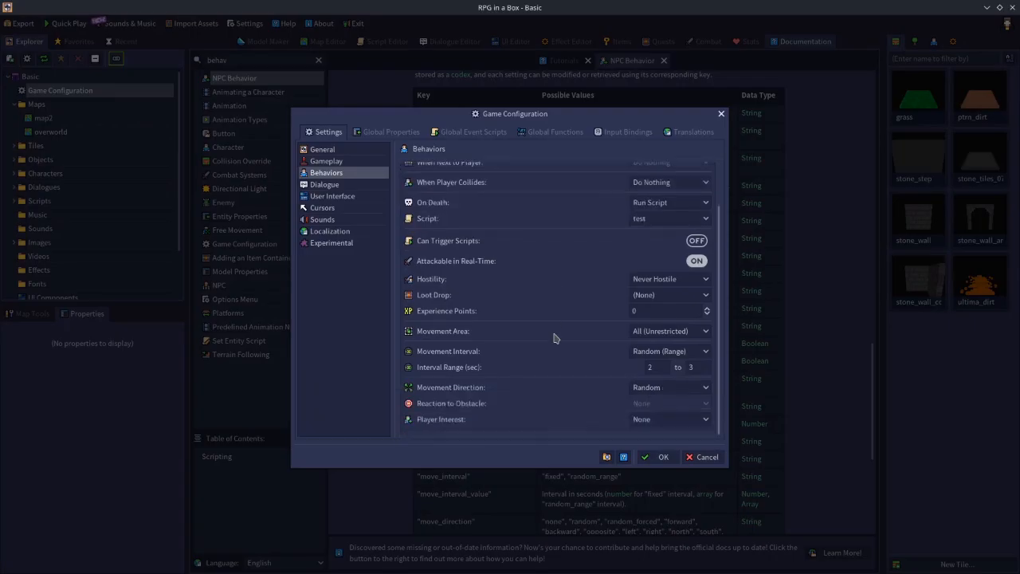
scroll(555, 338, up, 2)
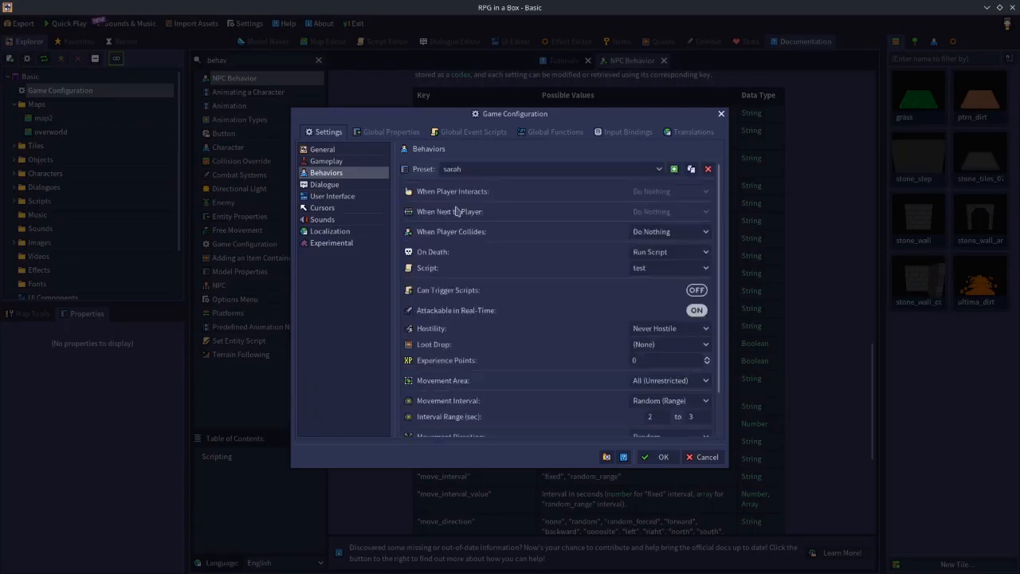
scroll(544, 214, down, 2)
scroll(545, 267, up, 2)
scroll(546, 309, down, 2)
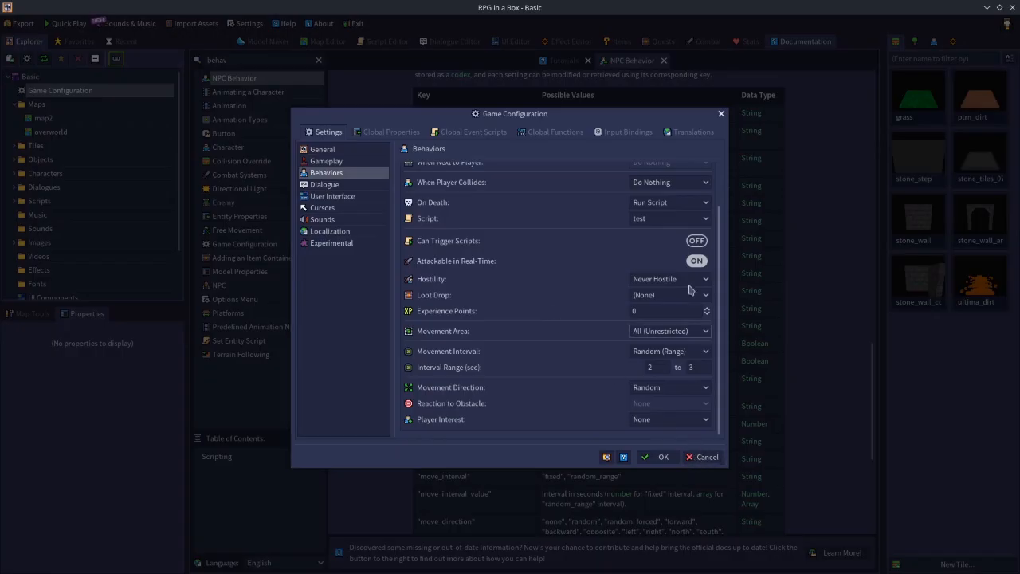
scroll(653, 329, up, 2)
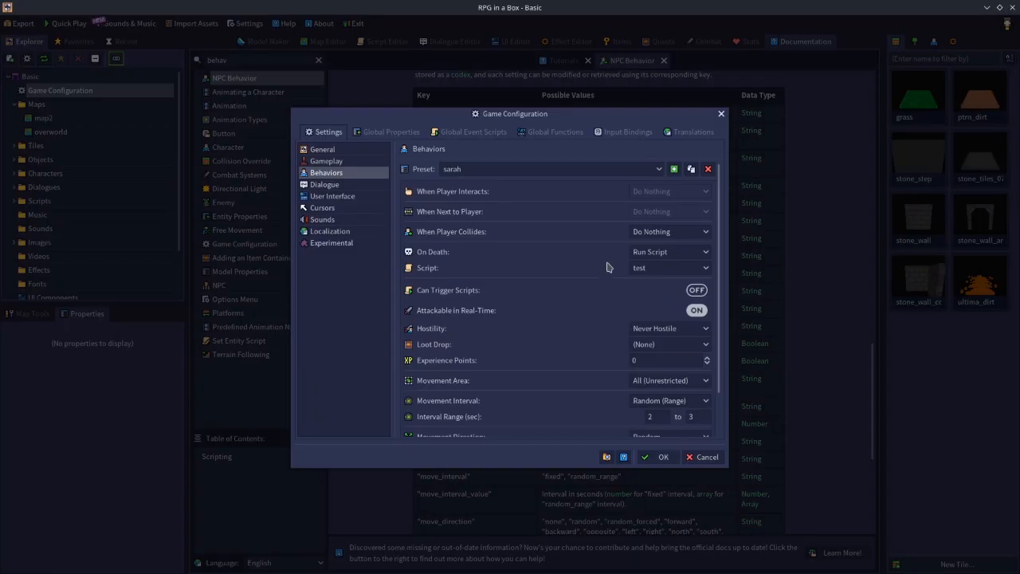
click(696, 310)
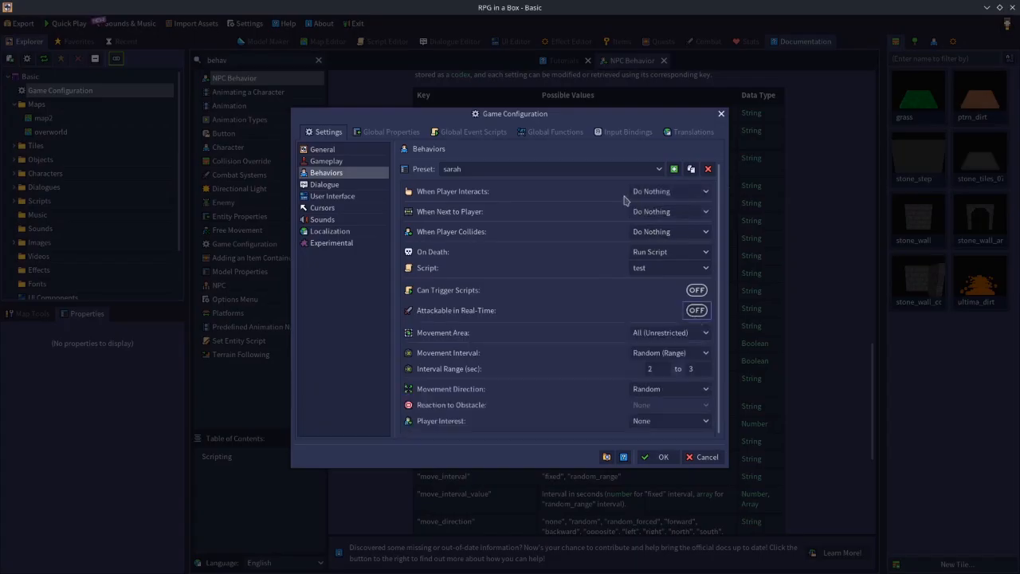
click(647, 252)
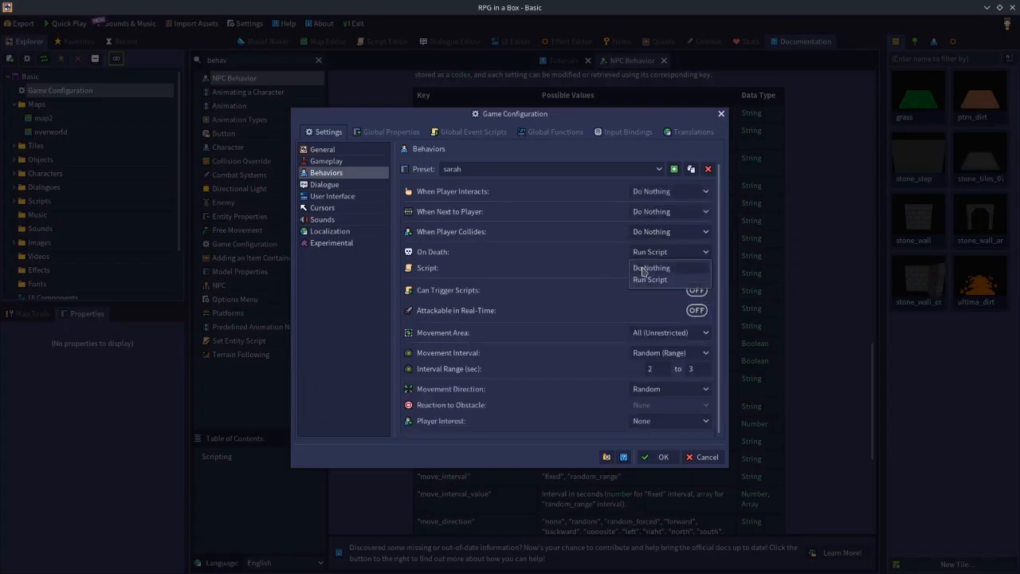
click(643, 269)
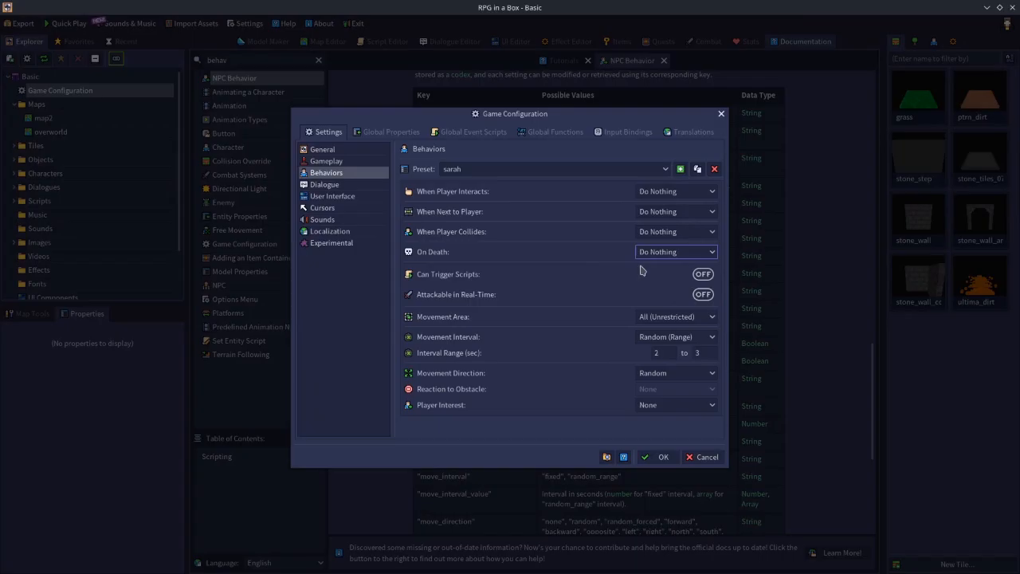
Set the preset's Movement Area to None (Immobile) and save the Game Configuration.
click(650, 319)
click(654, 345)
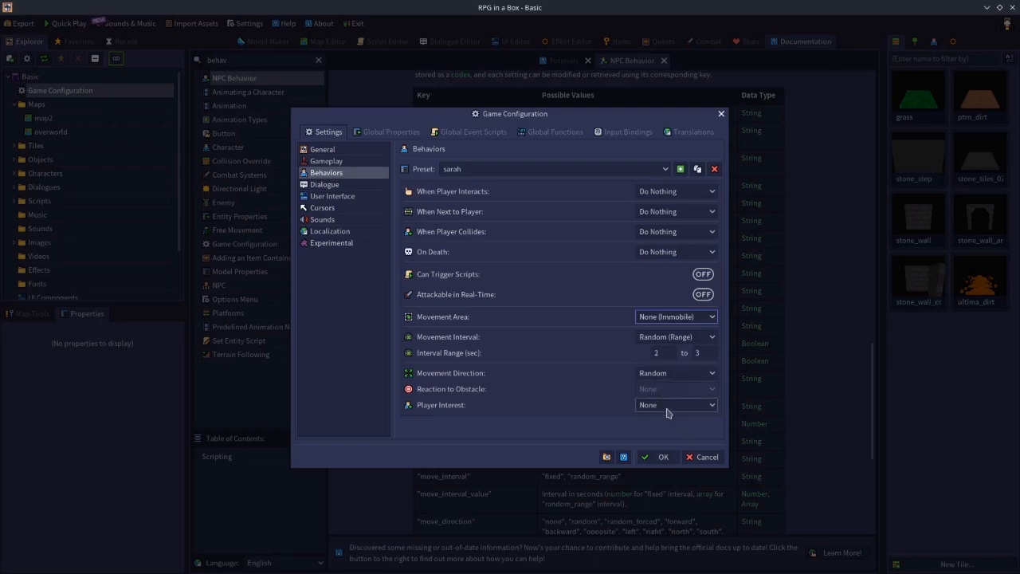
click(648, 459)
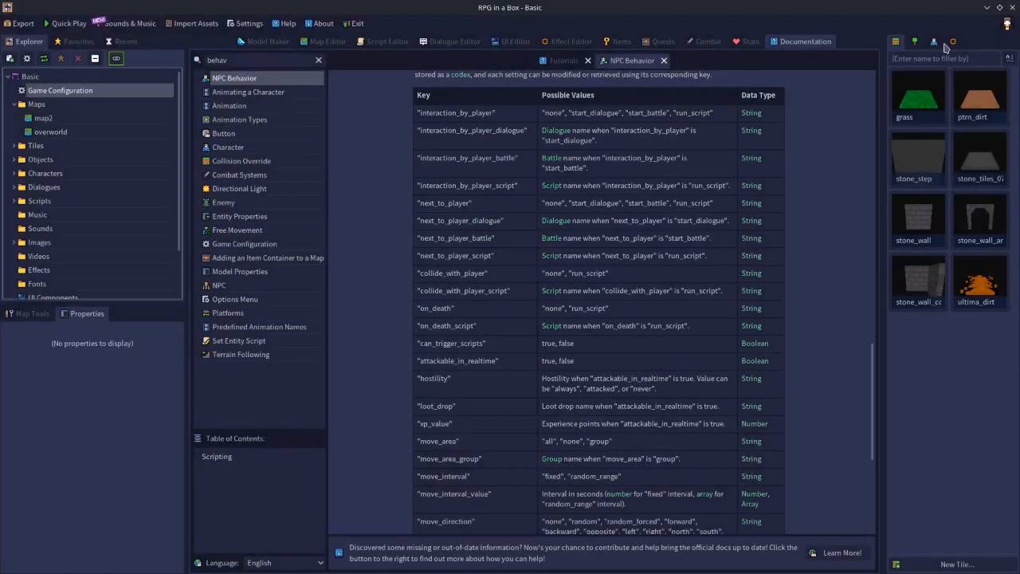
Open the red-haired character's model to check its default behavior, and place that character on the grass beside the dirt path's bend in the overworld map.
click(932, 45)
double_click(972, 159)
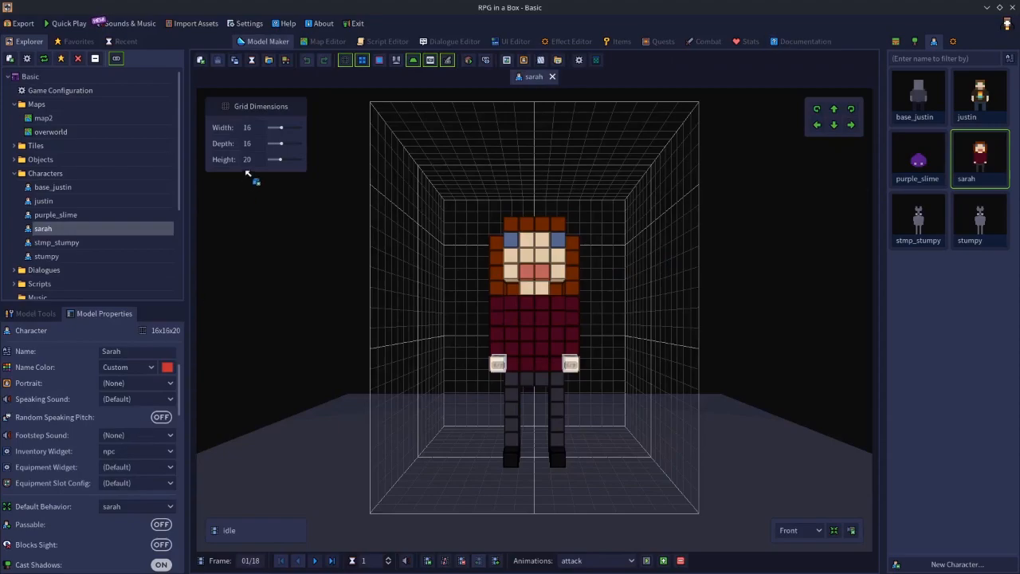
click(327, 41)
click(586, 290)
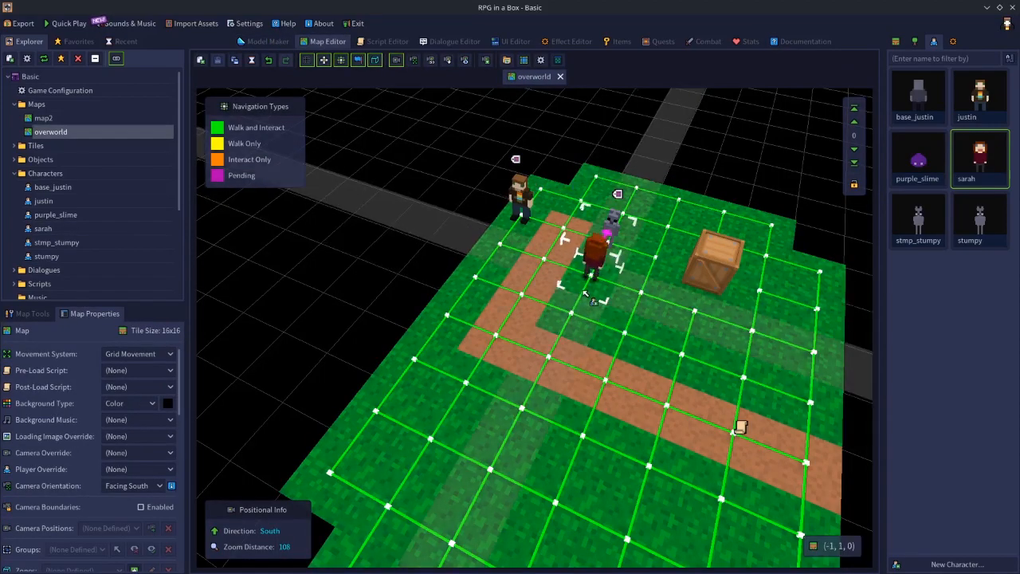
click(570, 327)
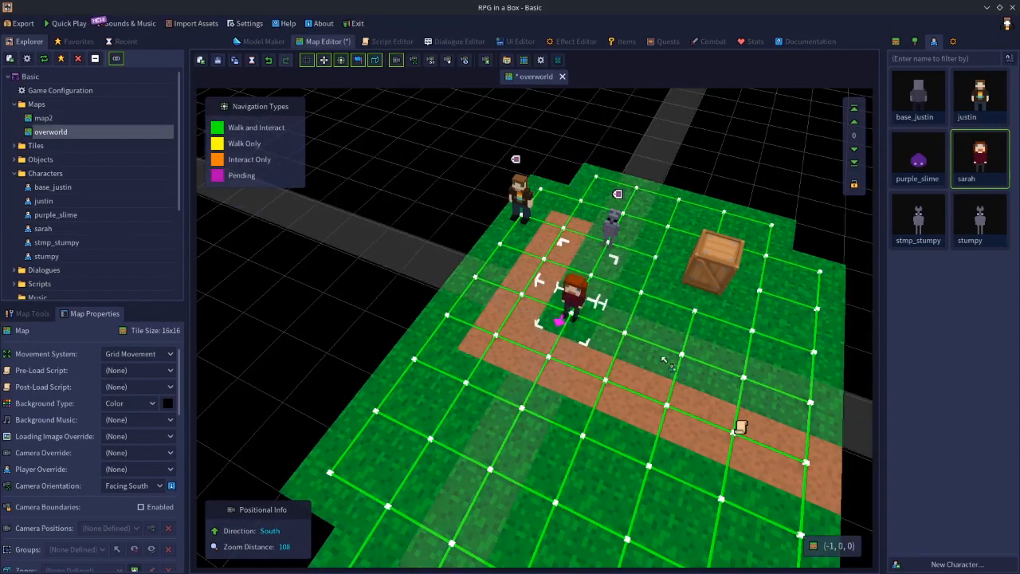
Select the placed red-haired character, inspect its behavior settings in the entity properties, and deselect it.
click(578, 301)
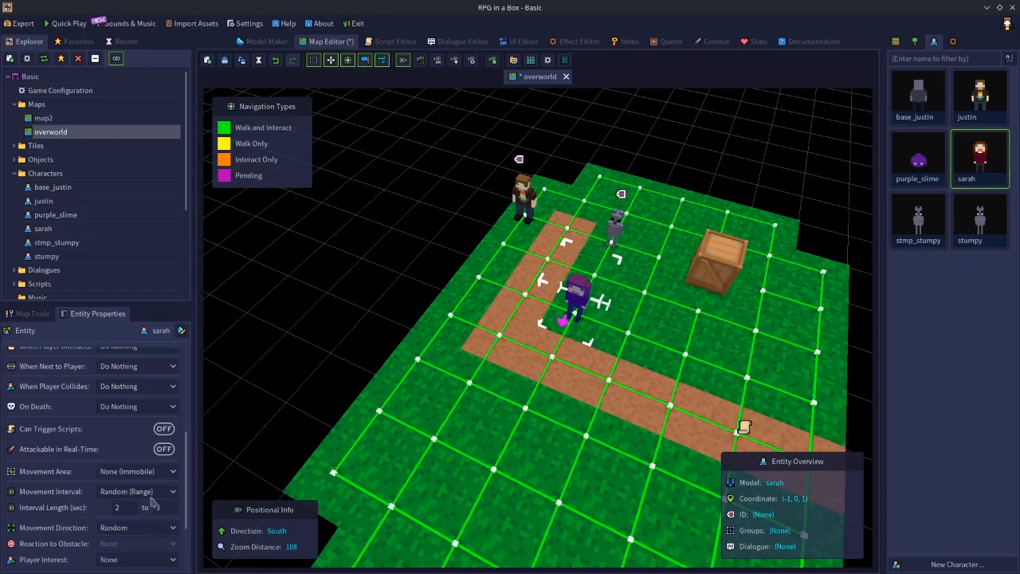
scroll(151, 499, up, 3)
scroll(391, 389, down, 3)
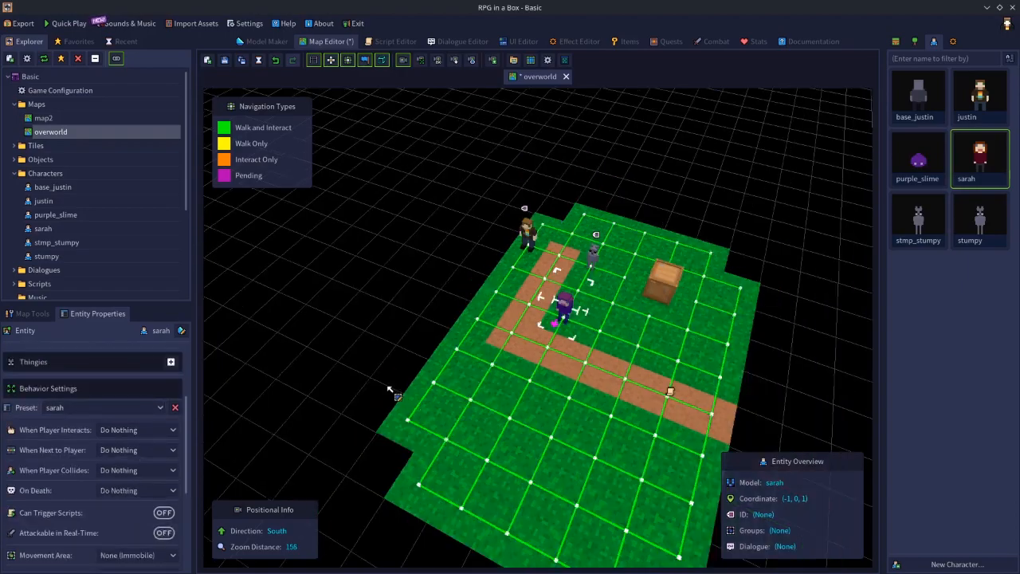
scroll(399, 394, up, 3)
click(402, 271)
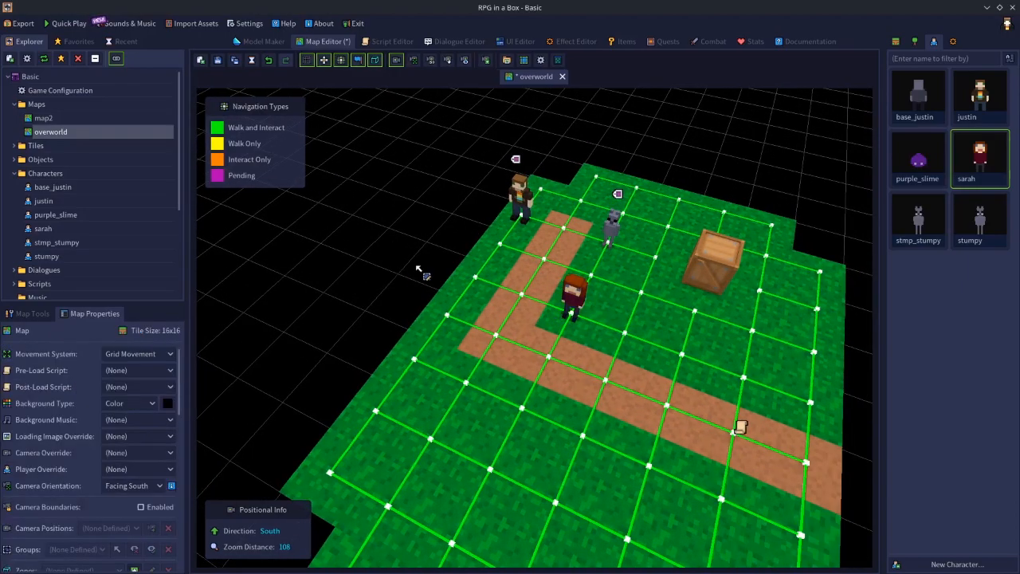
Quick-play the overworld map, walk the player around the red-haired NPC to observe its behavior, and exit the playtest.
click(64, 23)
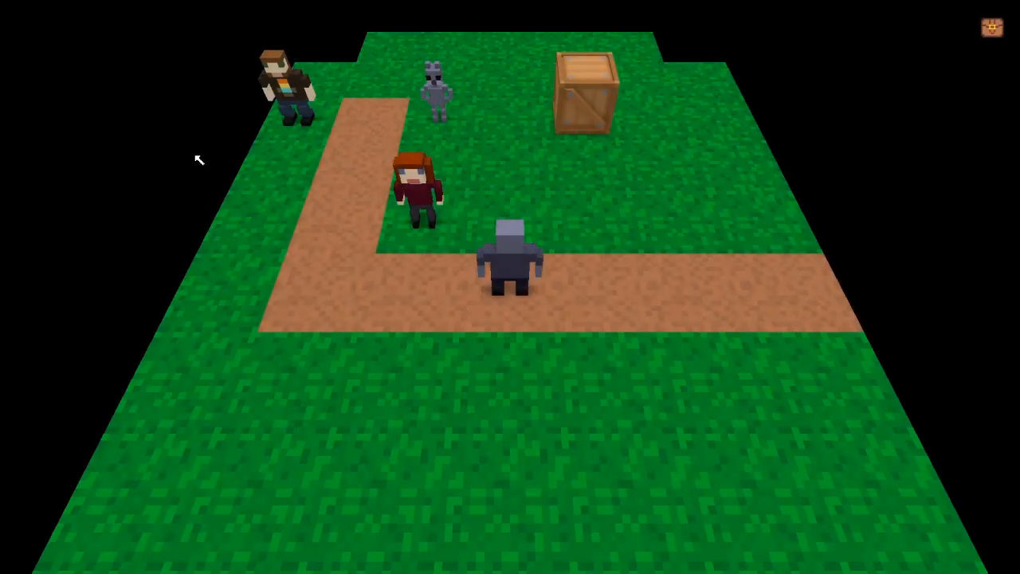
key(s)
key(a)
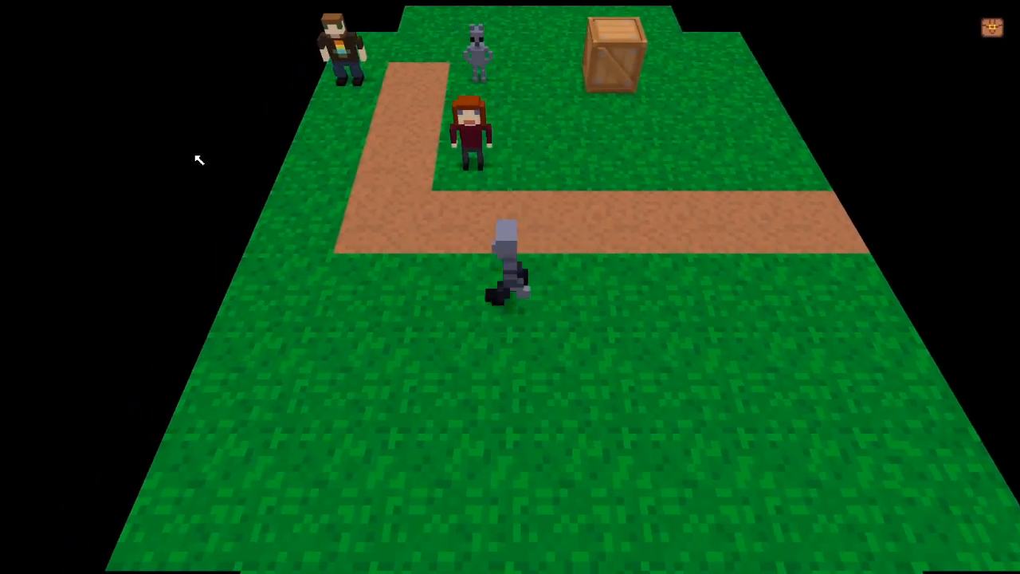
key(w)
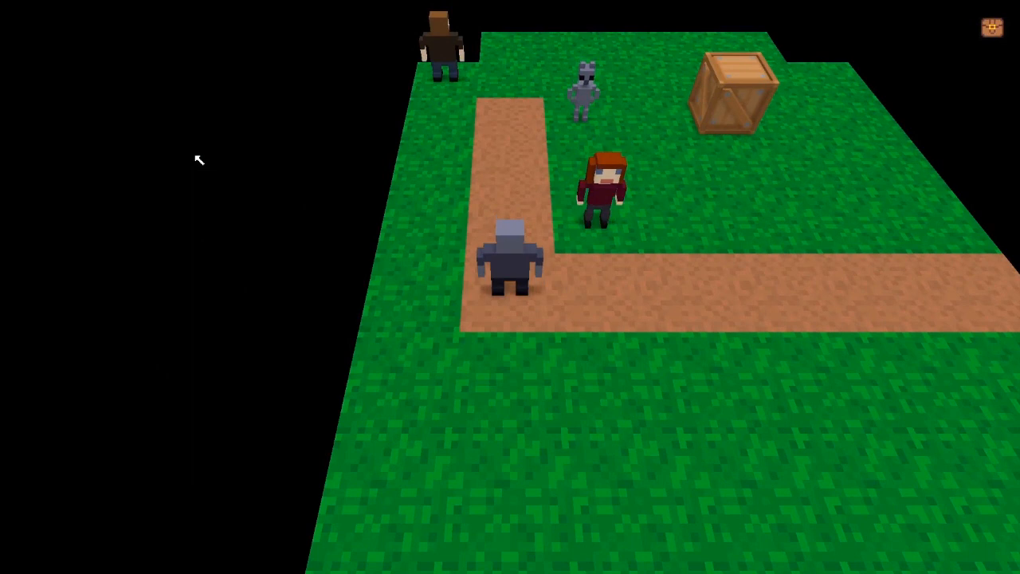
key(w)
key(s)
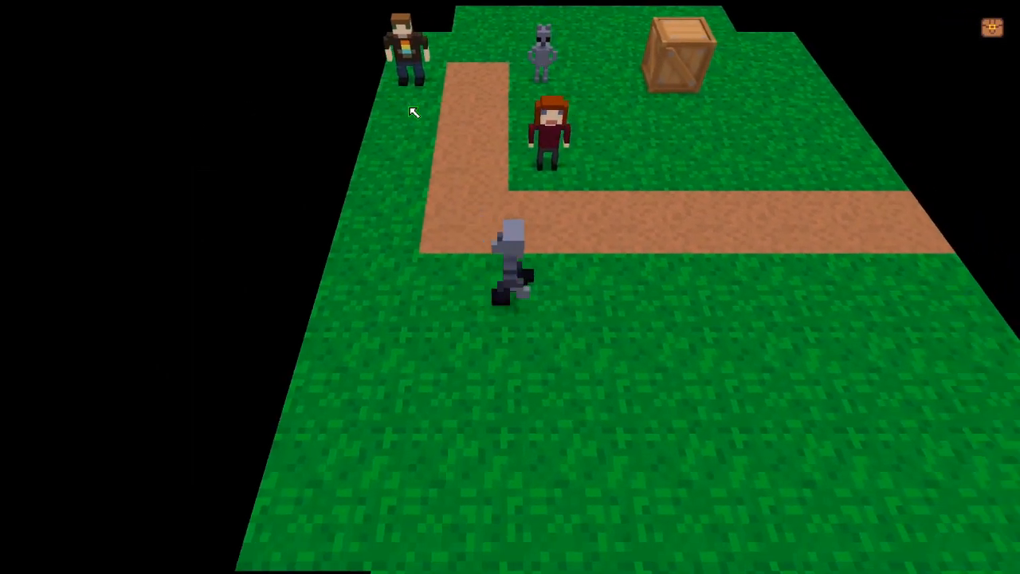
key(a)
key(w)
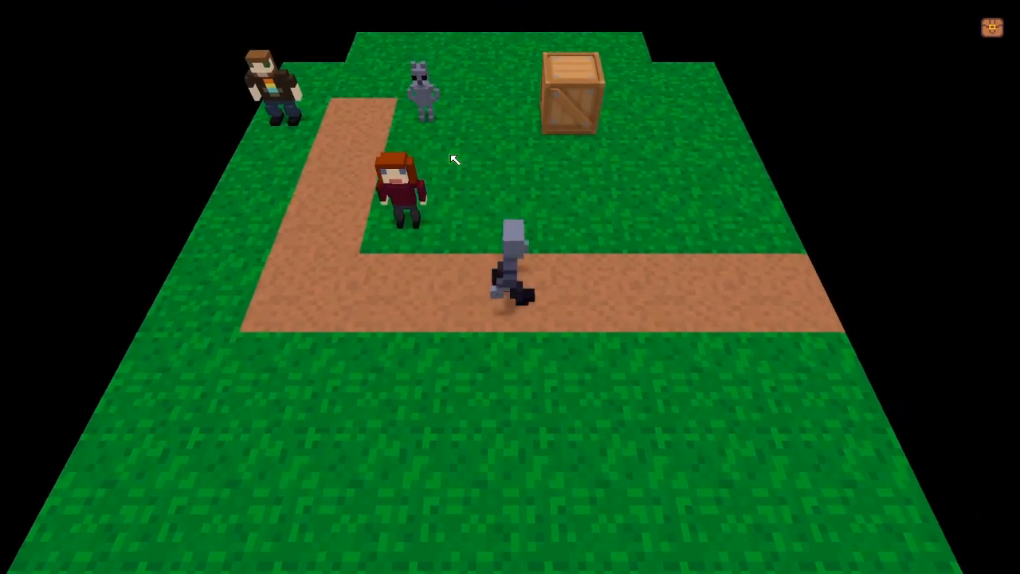
key(d)
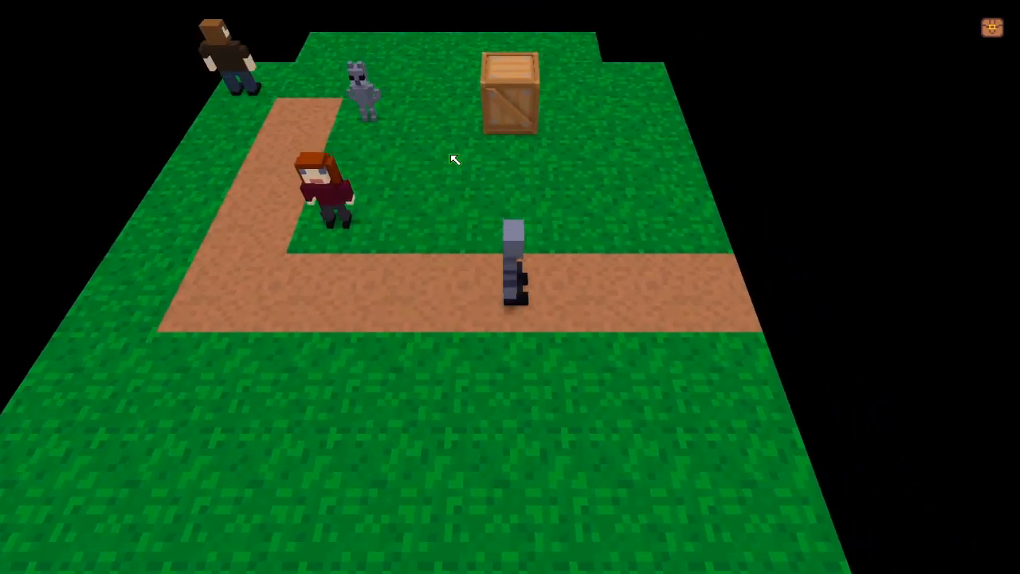
key(s)
key(a)
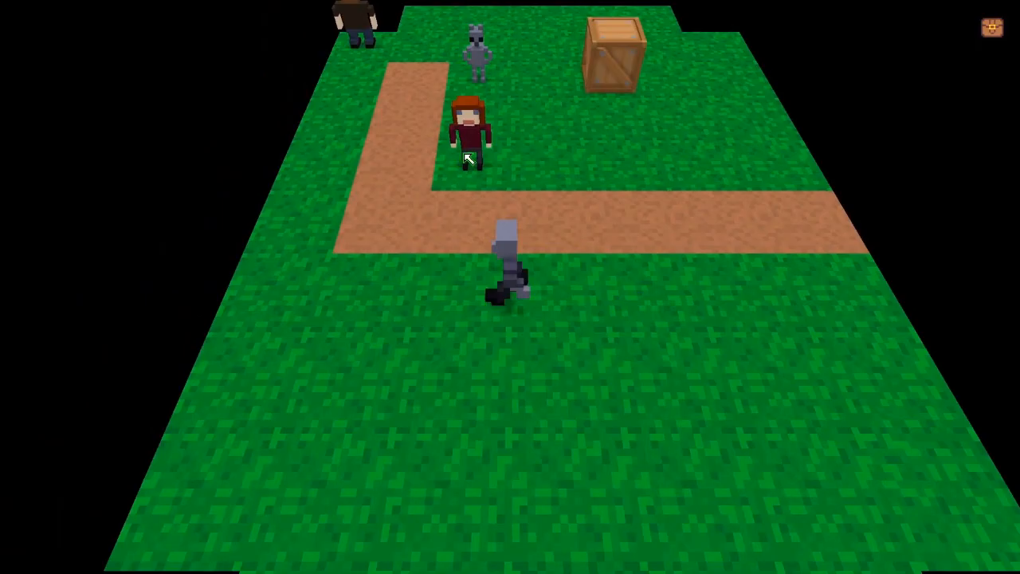
key(a)
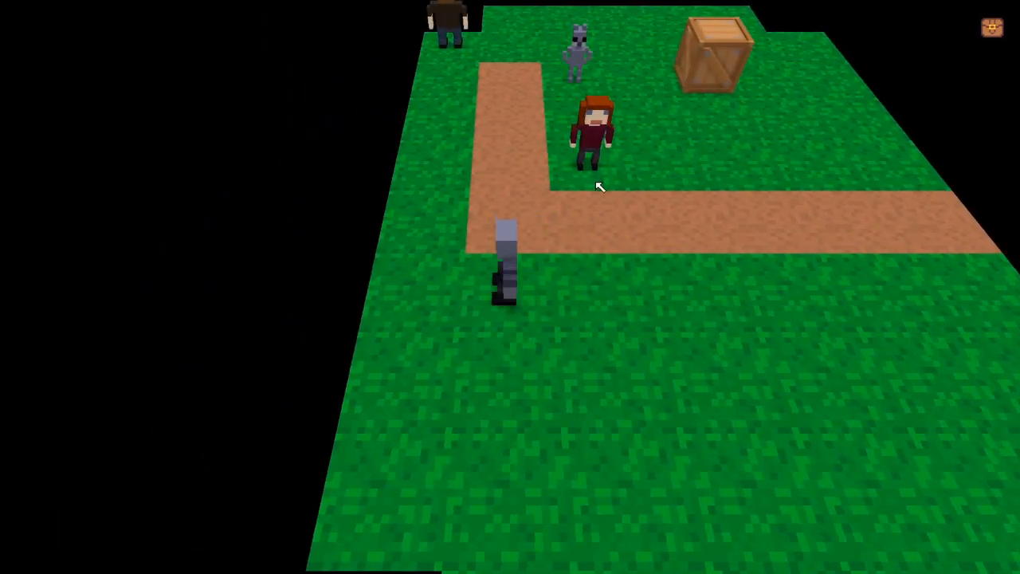
key(w)
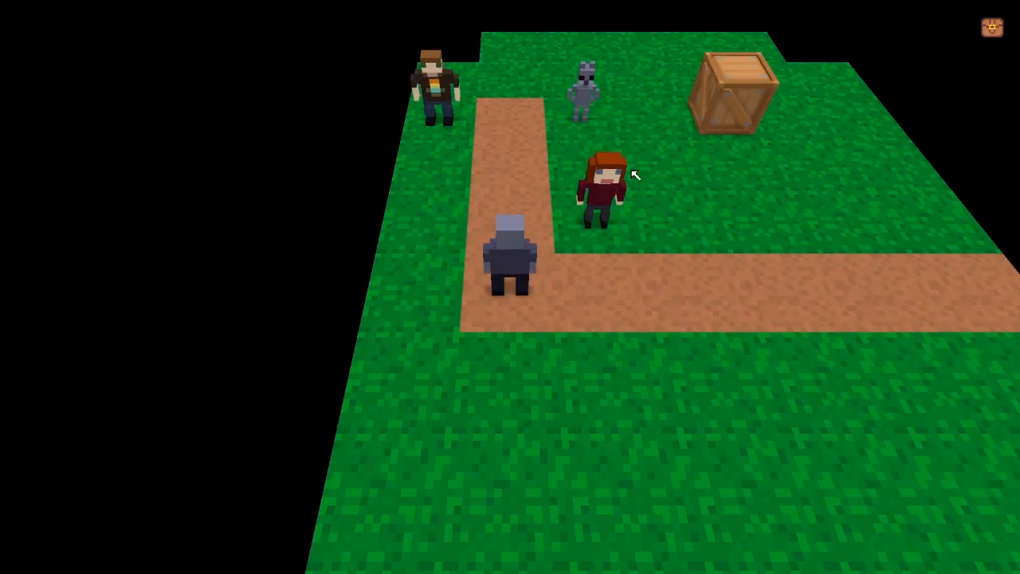
key(s)
key(d)
key(w)
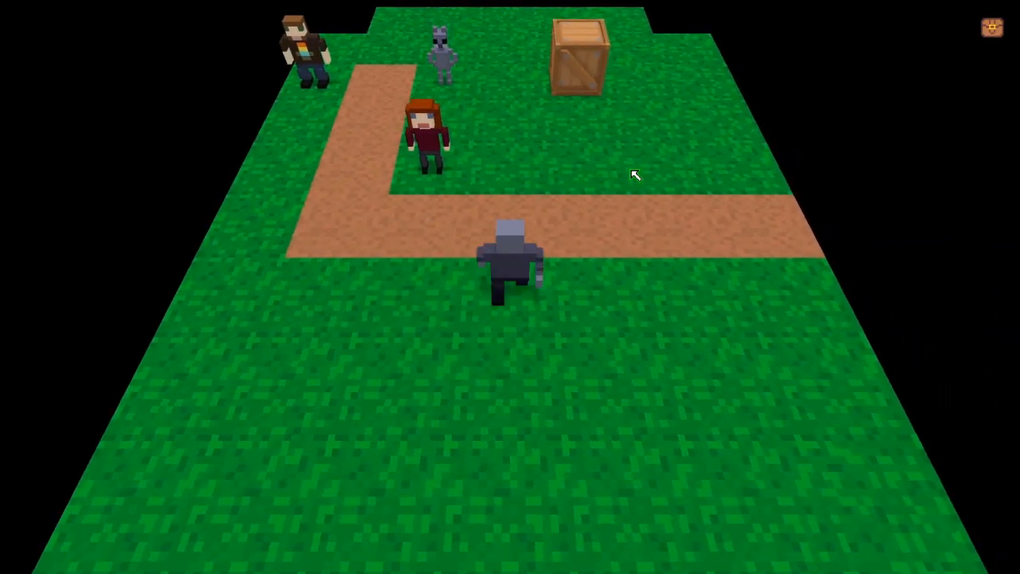
key(d)
key(a)
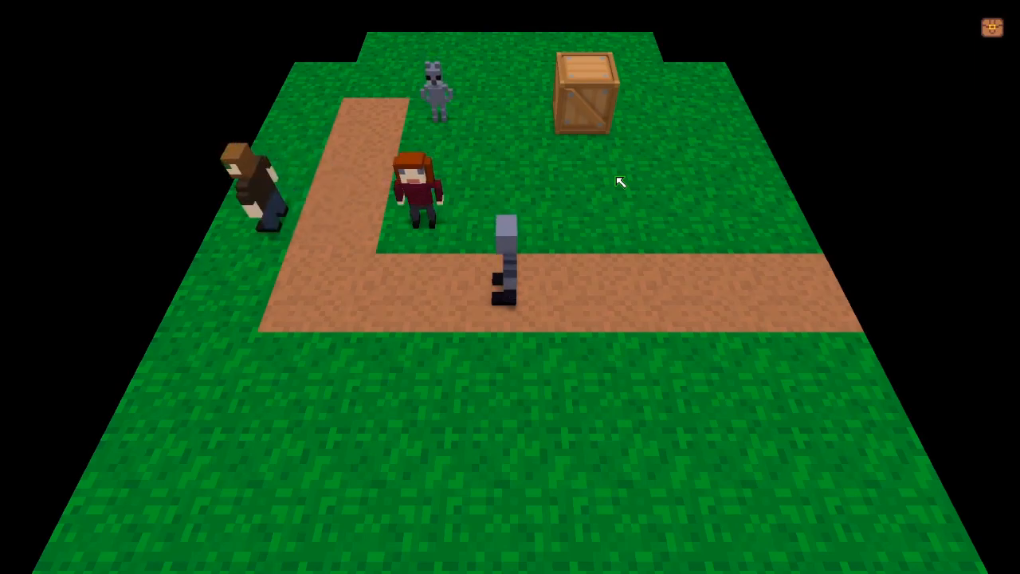
key(grave)
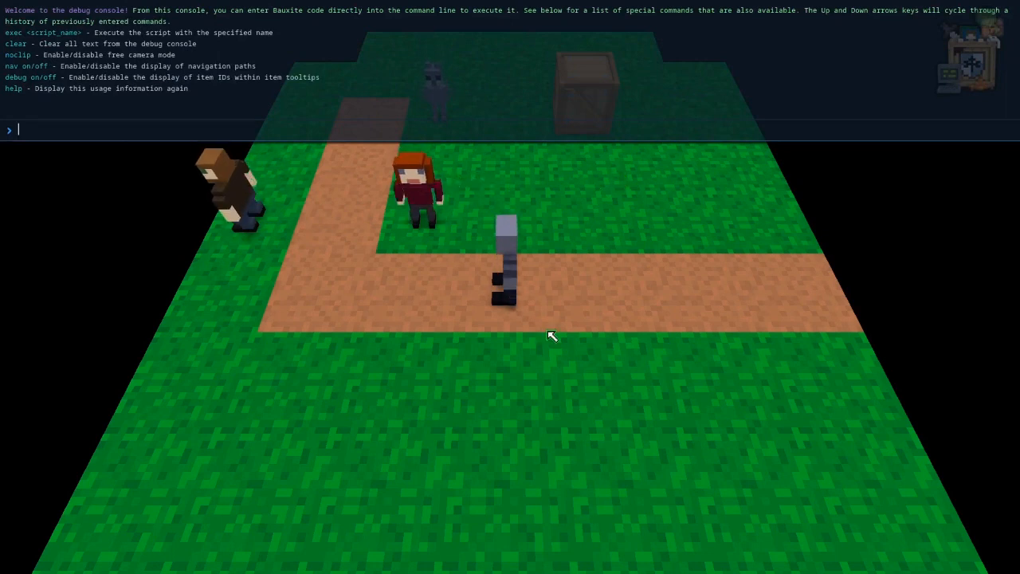
key(Escape)
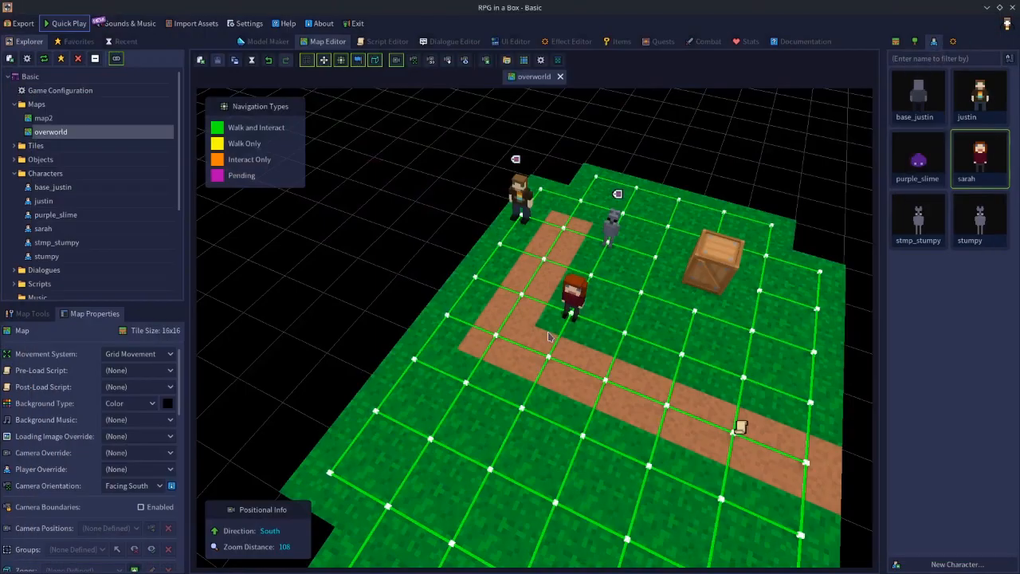
Select the placed red-haired character beside the path's bend and set its Entity ID to sarah1.
click(558, 296)
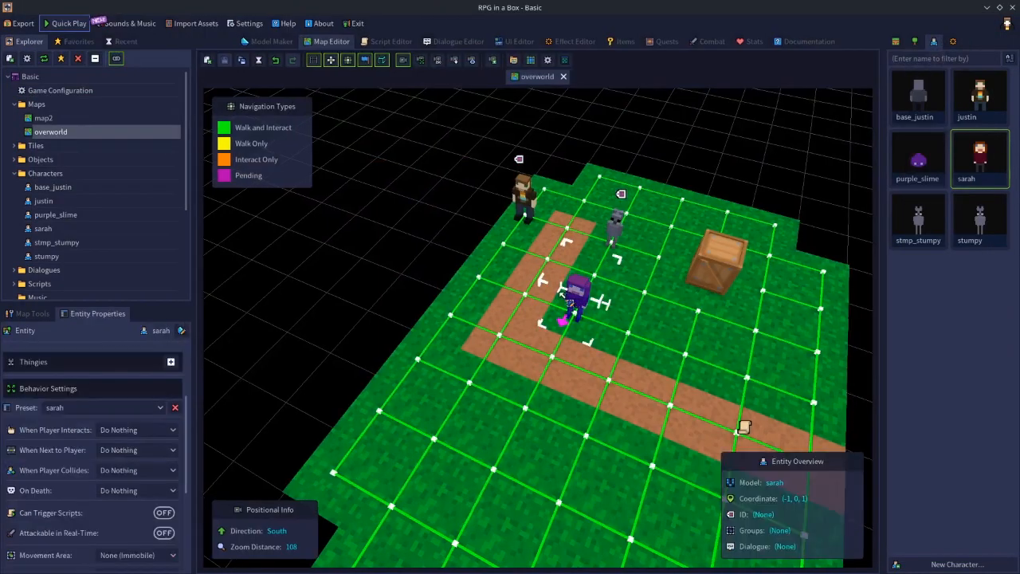
click(104, 330)
click(132, 352)
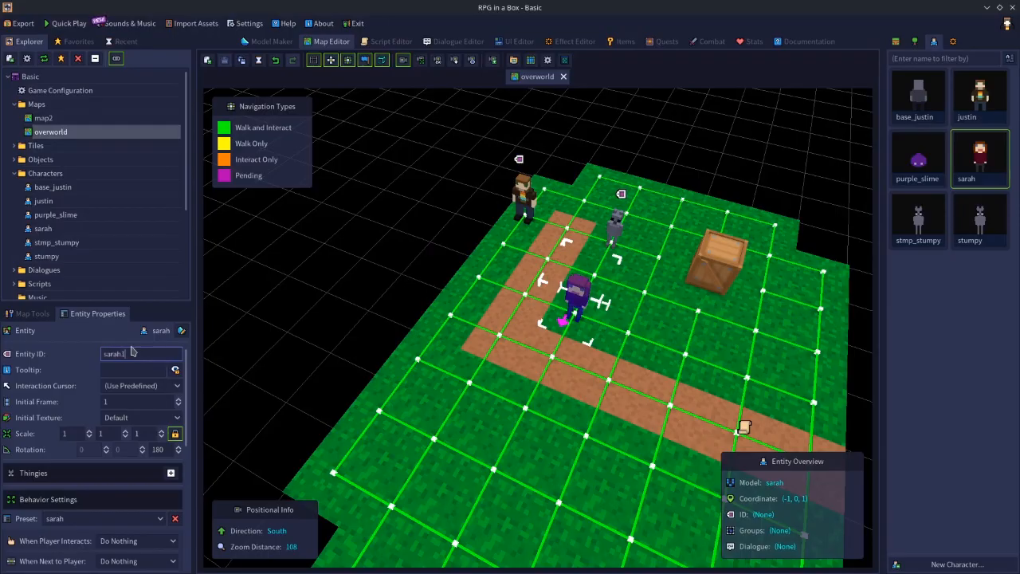
Quick-play the map and try to run entity["sarah1"].behavior = "standard" in the debug console.
key(F5)
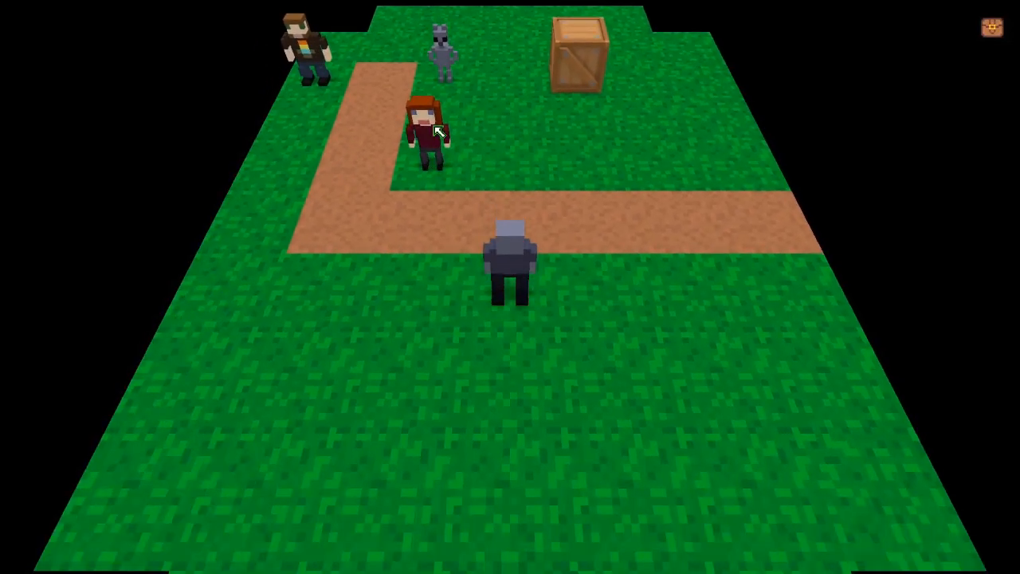
key(grave)
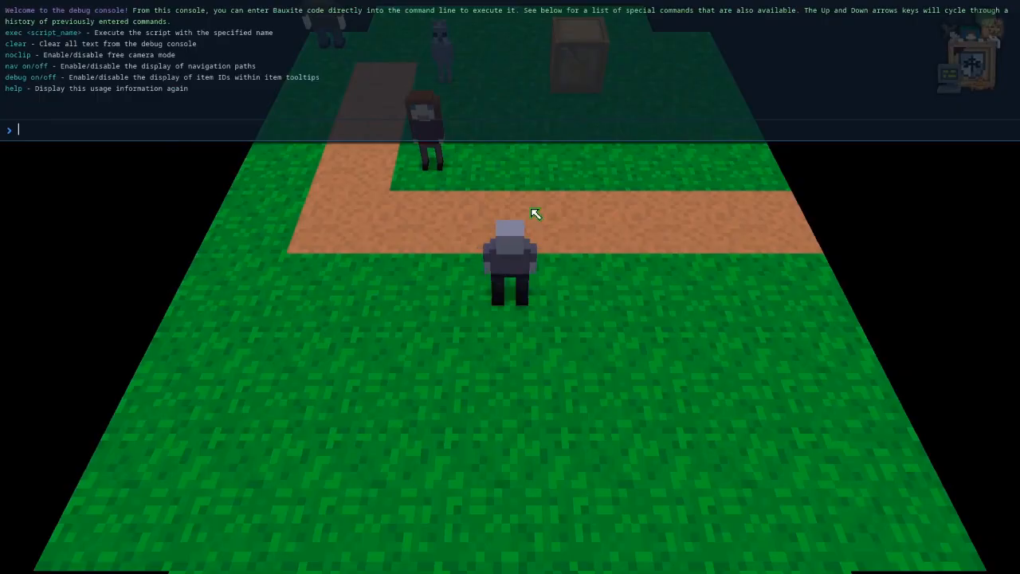
text(entit)
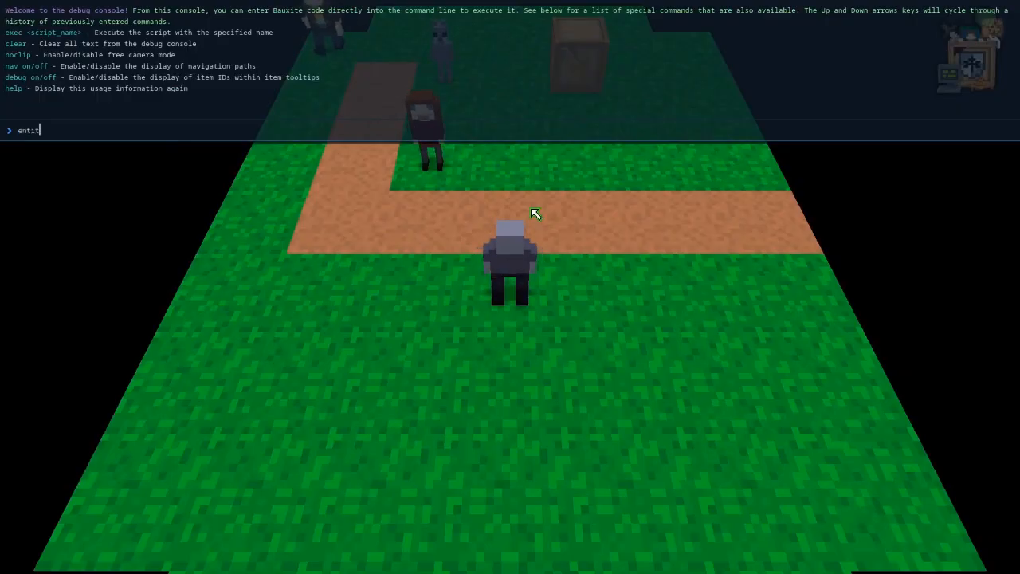
text([])
key(Left)
key(Left)
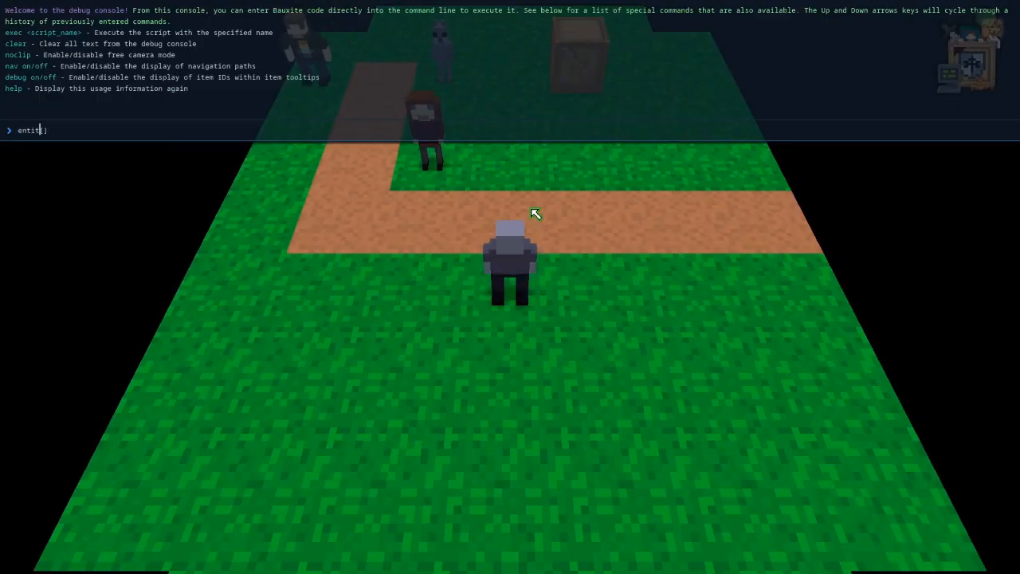
text(y)
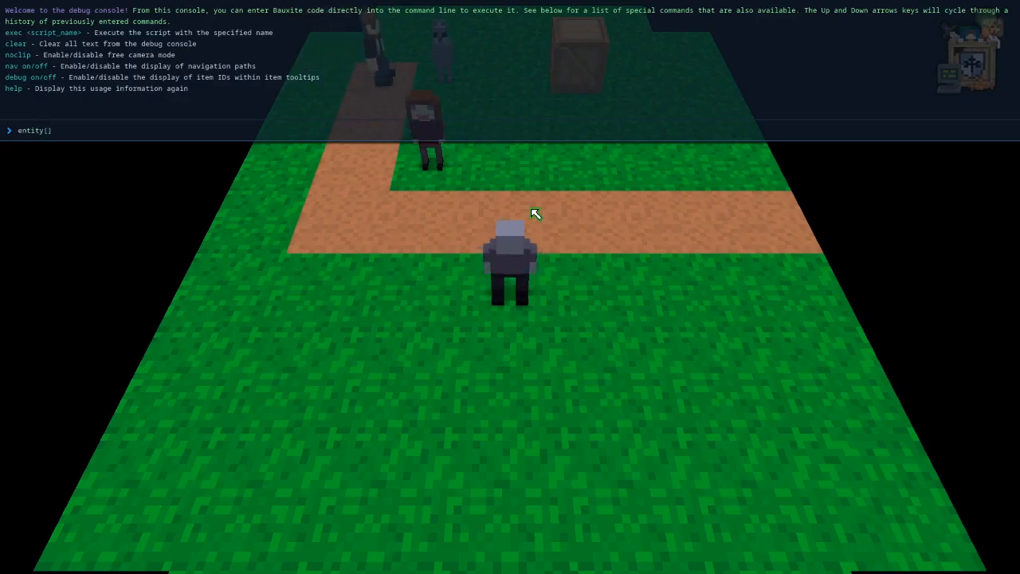
text("")
text(sarah)
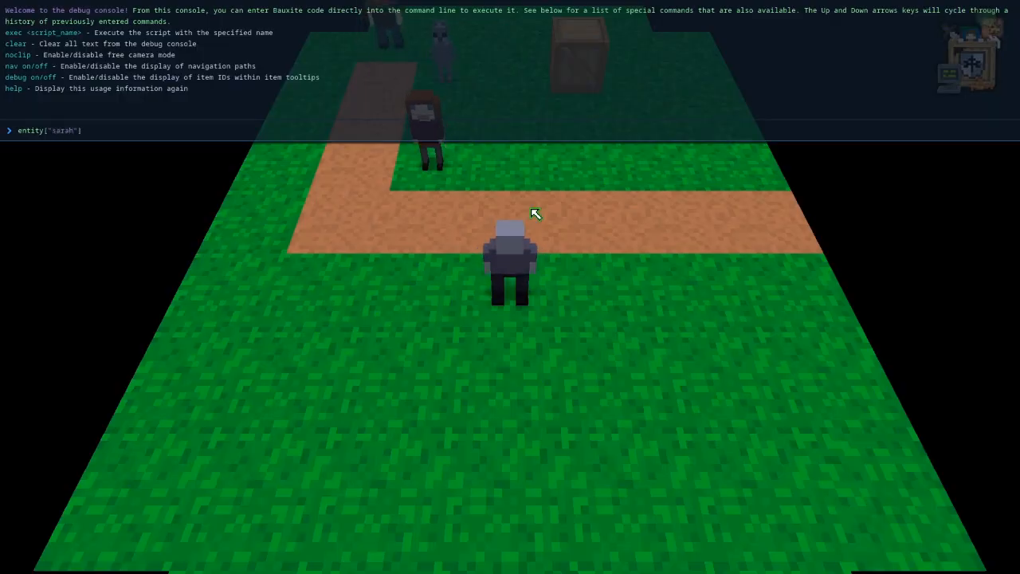
text(!)
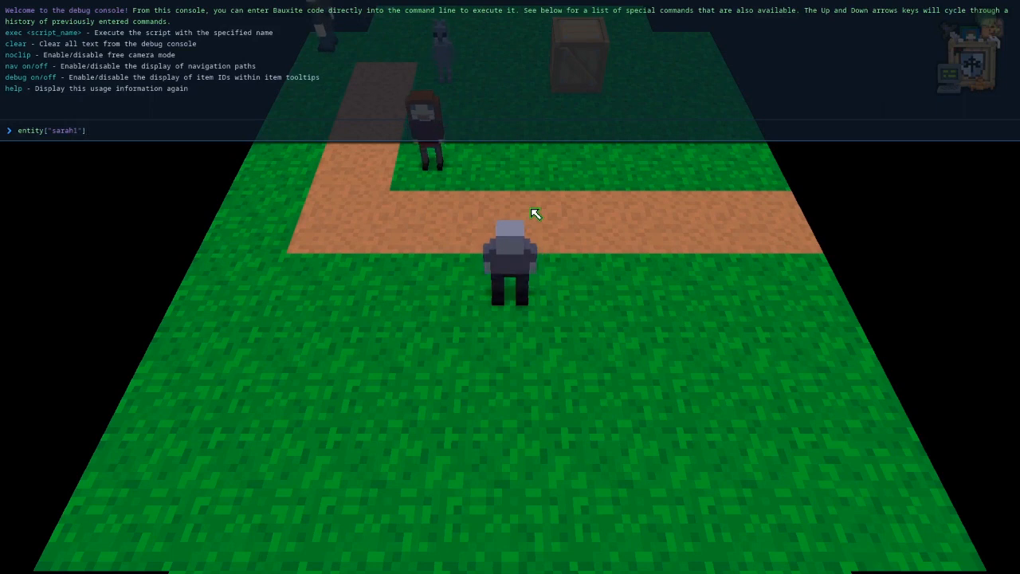
text(.behavior)
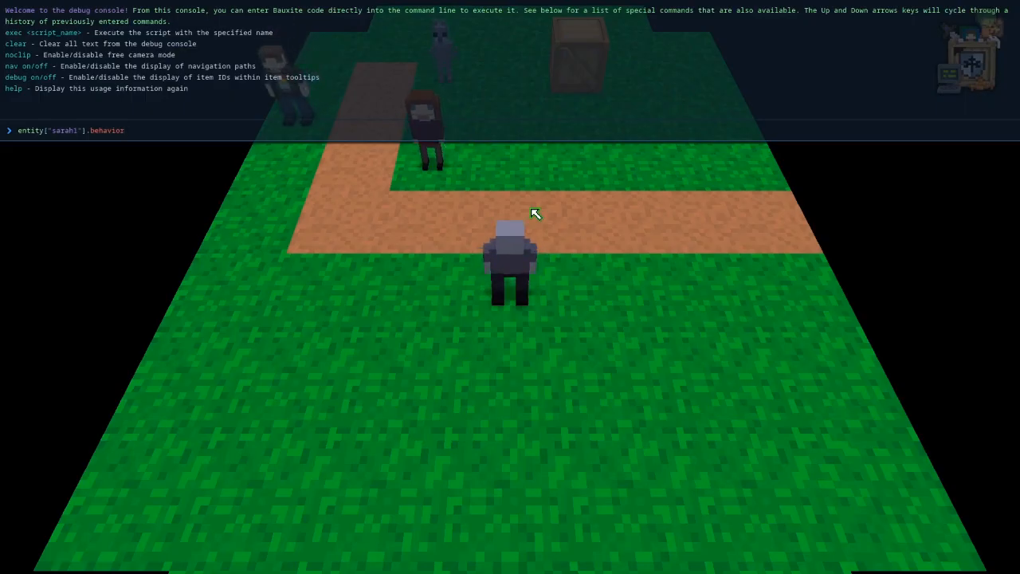
text( =)
key(BackSpace)
text(sarah")
key(BackSpace)
key(BackSpace)
key(BackSpace)
key(BackSpace)
key(BackSpace)
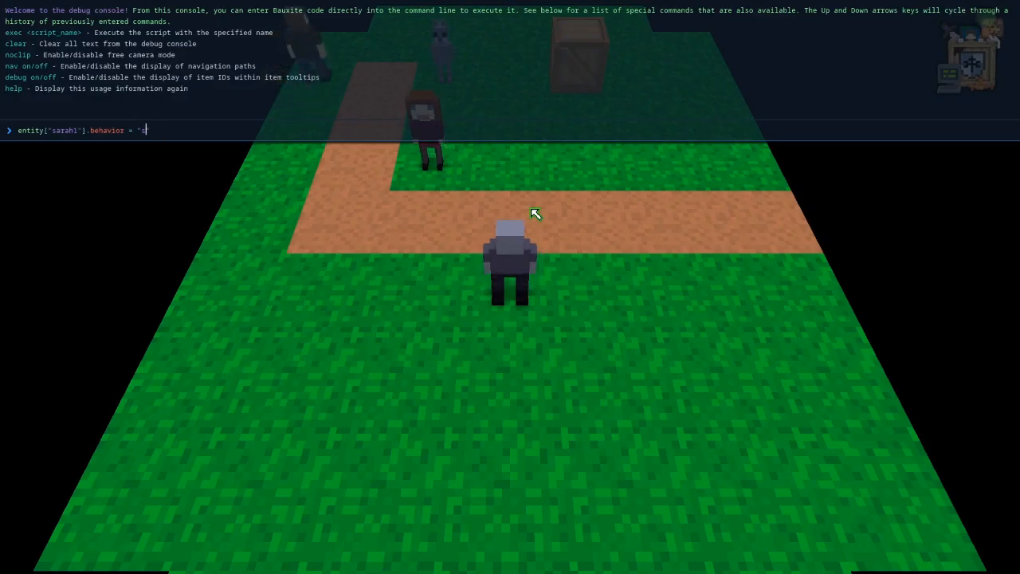
text(tandard")
key(Return)
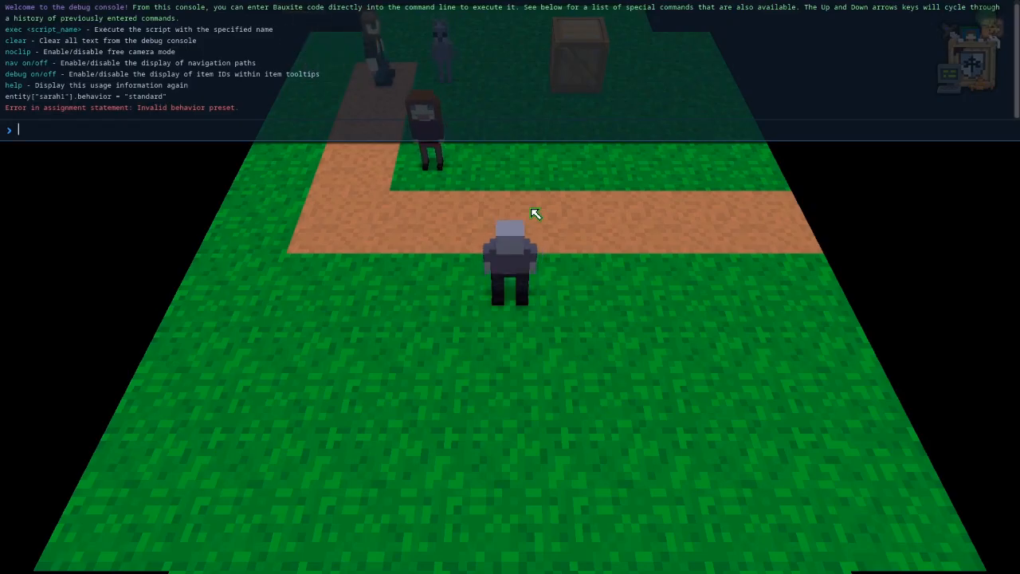
Retry the console behavior assignment with the preset name capitalized as "Standard", and exit the playtest.
key(Up)
key(Left)
key(Left)
key(Left)
key(Left)
key(Left)
key(Left)
key(Left)
key(Left)
key(BackSpace)
text(S)
key(Return)
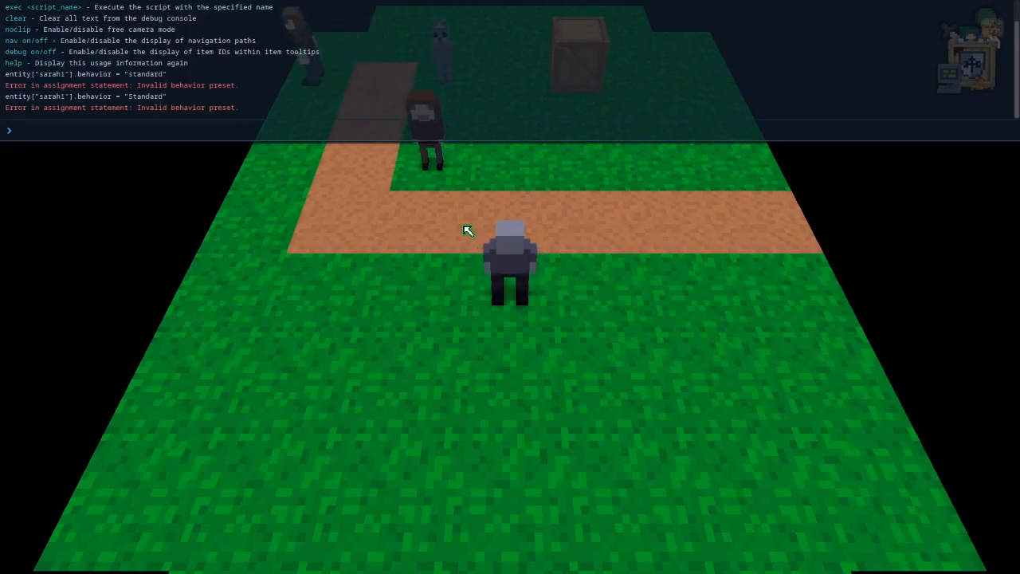
key(alt+F4)
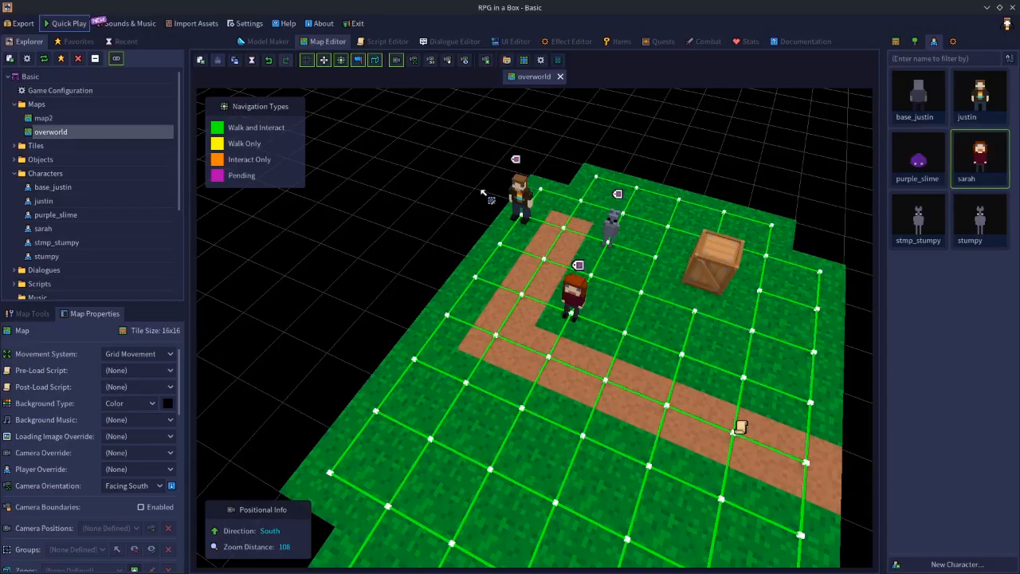
Set the sarah preset's When Player Interacts option to Start Dialogue with the dlg dialogue, and save the Game Configuration.
double_click(59, 90)
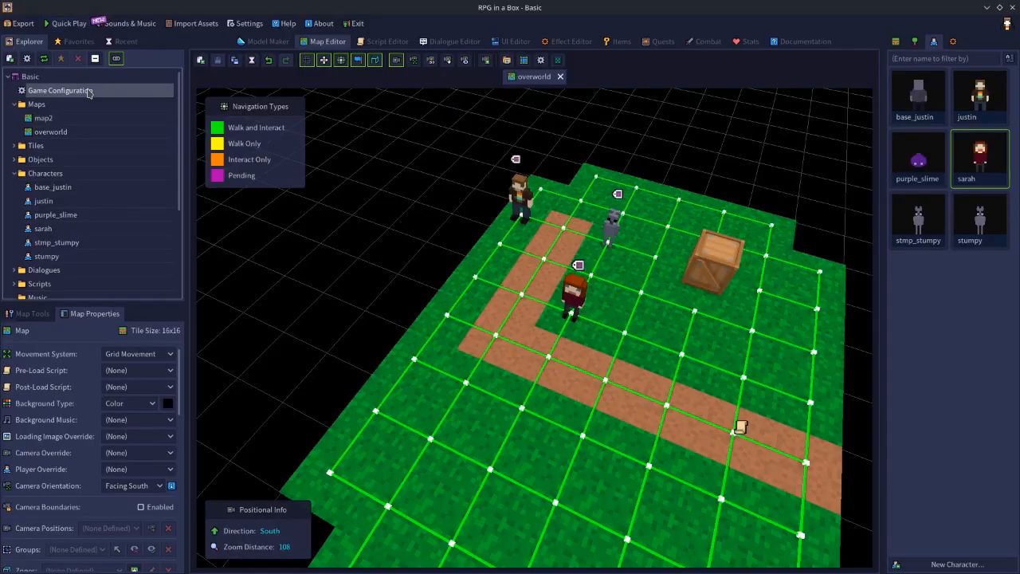
click(651, 197)
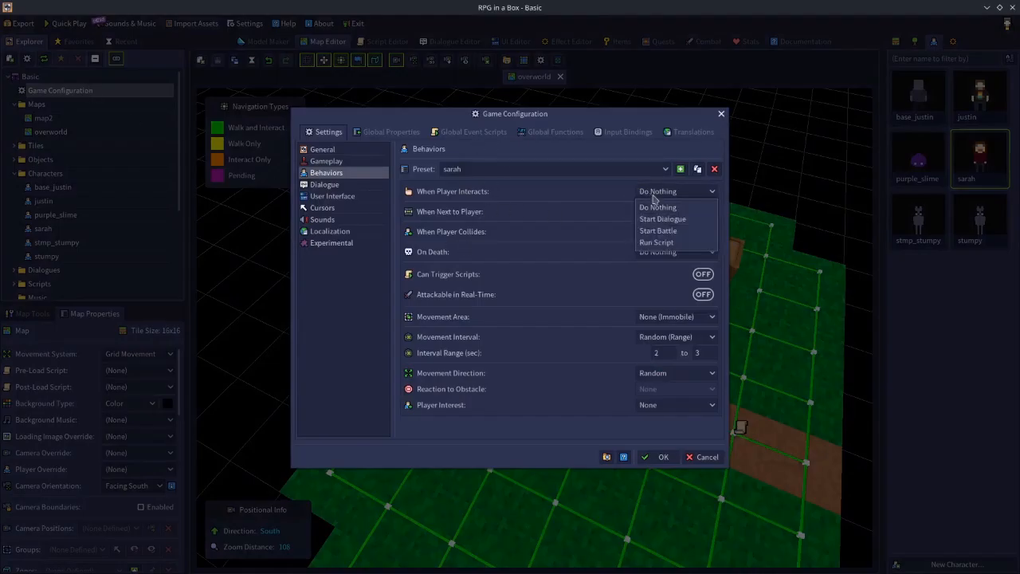
click(674, 218)
click(651, 207)
click(645, 236)
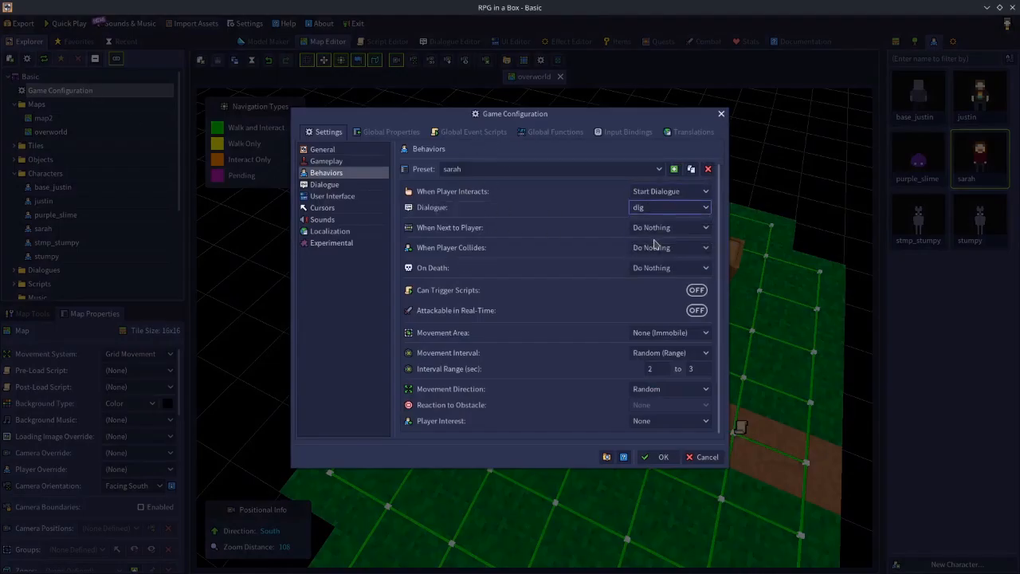
click(663, 456)
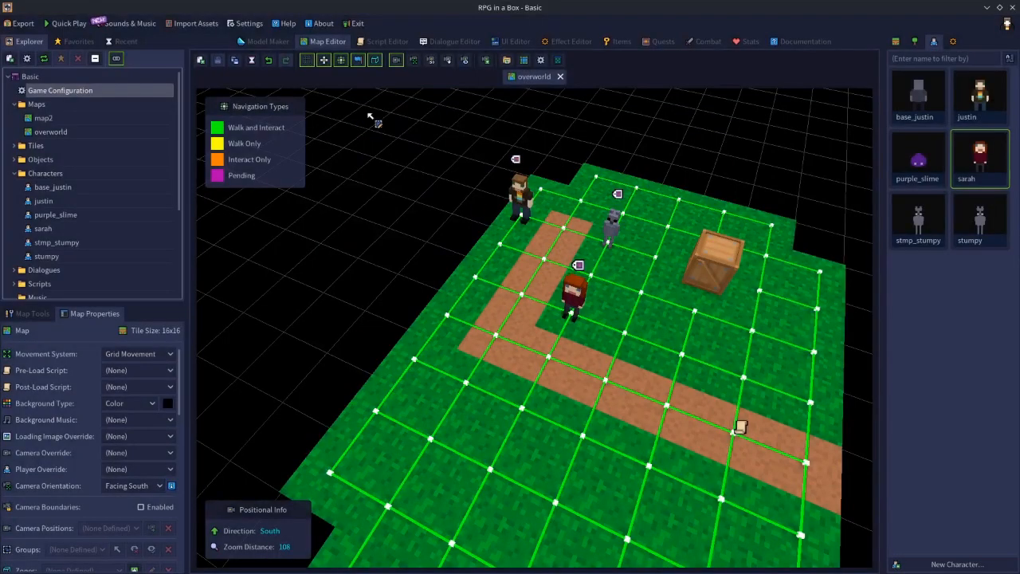
Playtest the overworld map, walk the player near the red-haired NPC to check its dialogue interaction cursor, and exit the playtest.
key(F5)
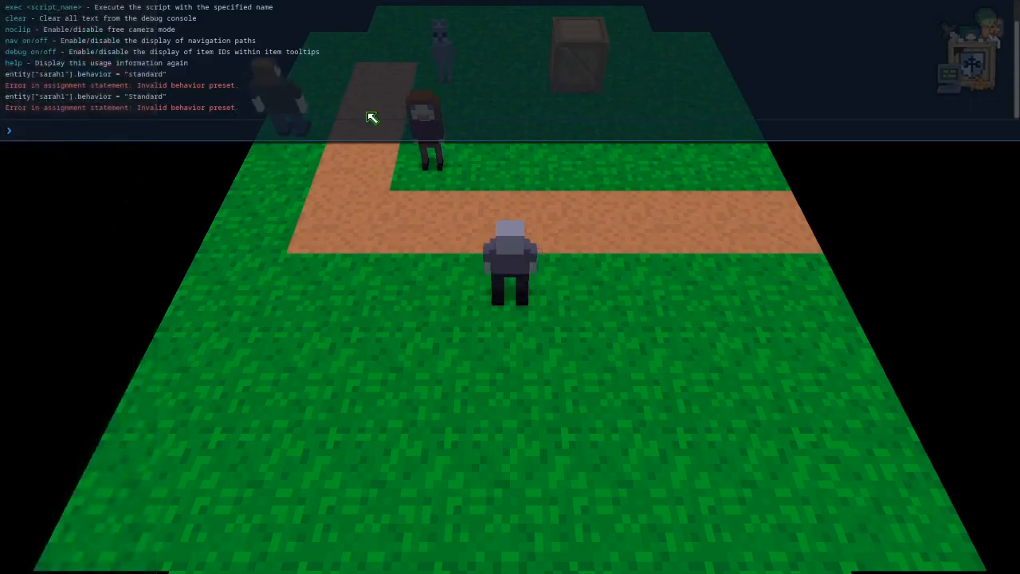
key(alt+Tab)
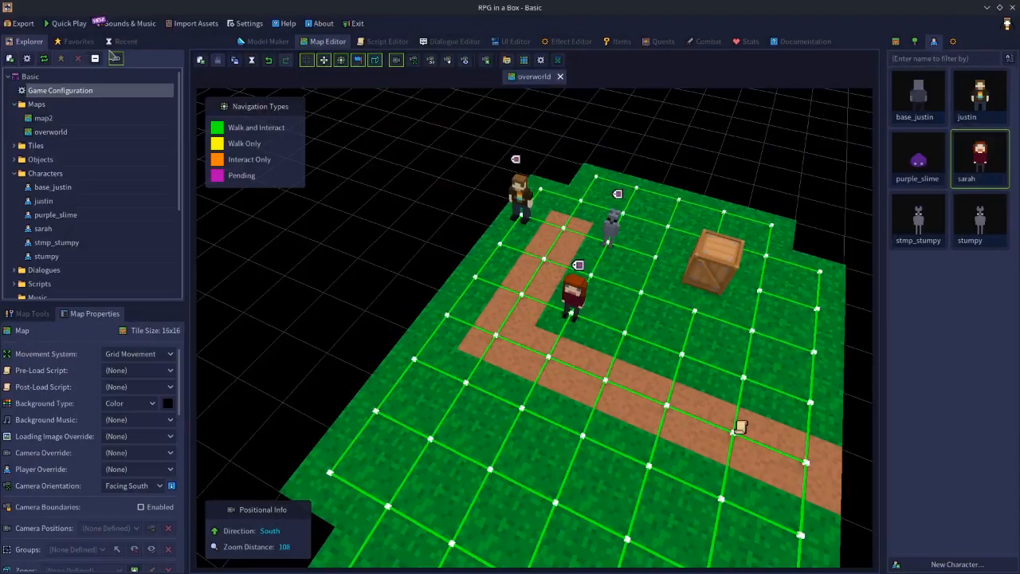
click(200, 62)
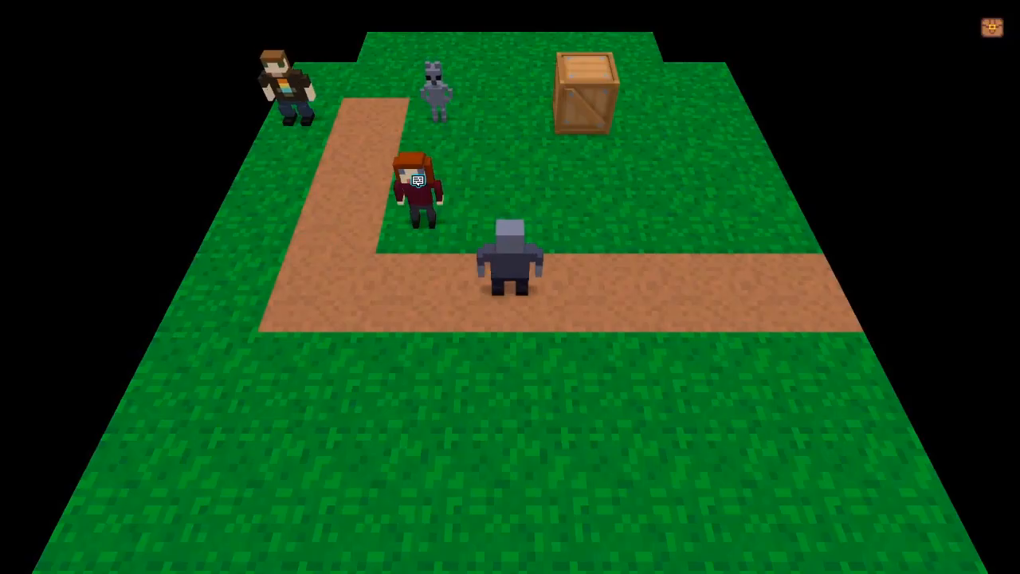
key(Right)
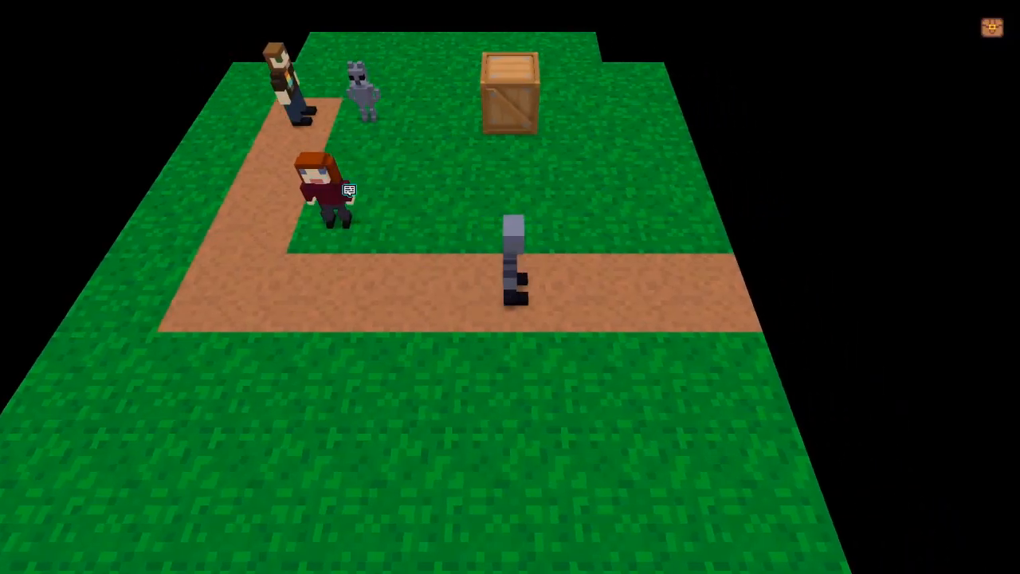
key(Up)
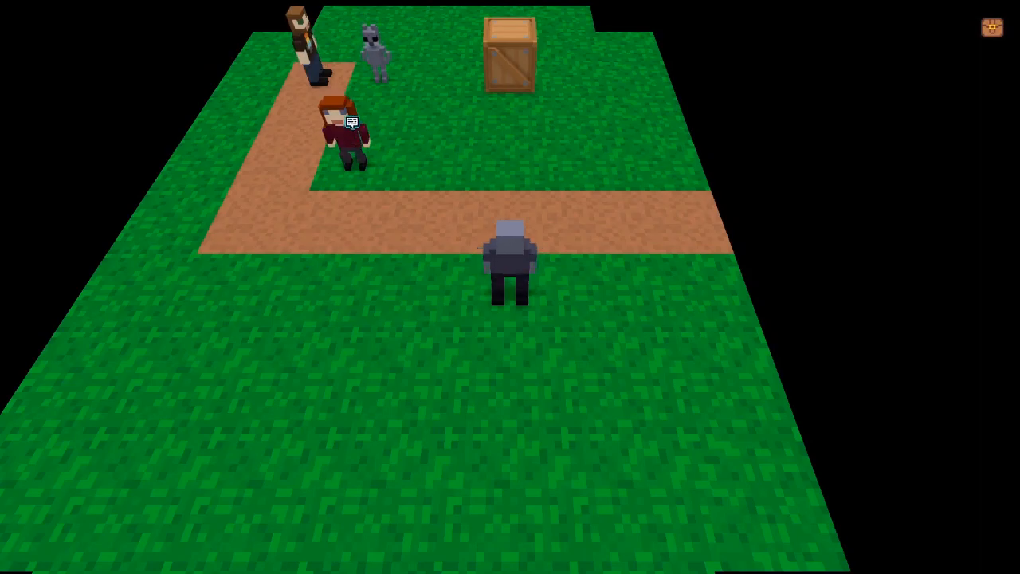
key(Left)
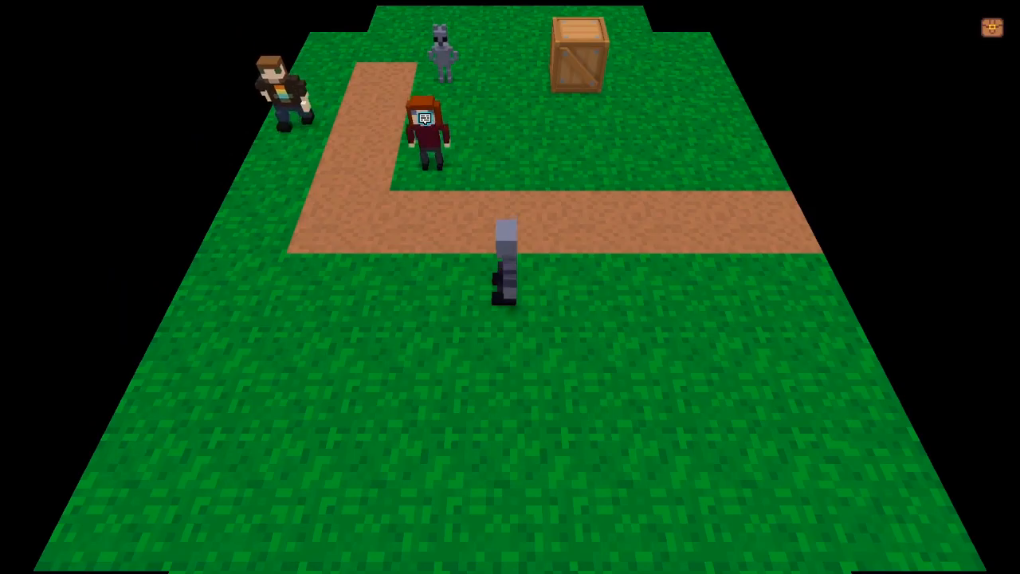
key(Right)
key(Up)
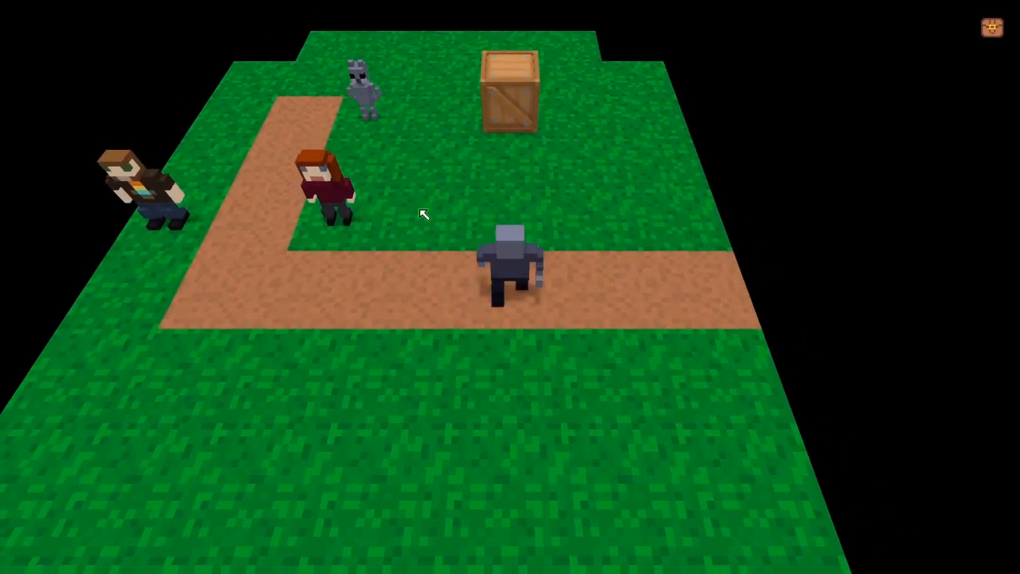
key(Down)
key(Left)
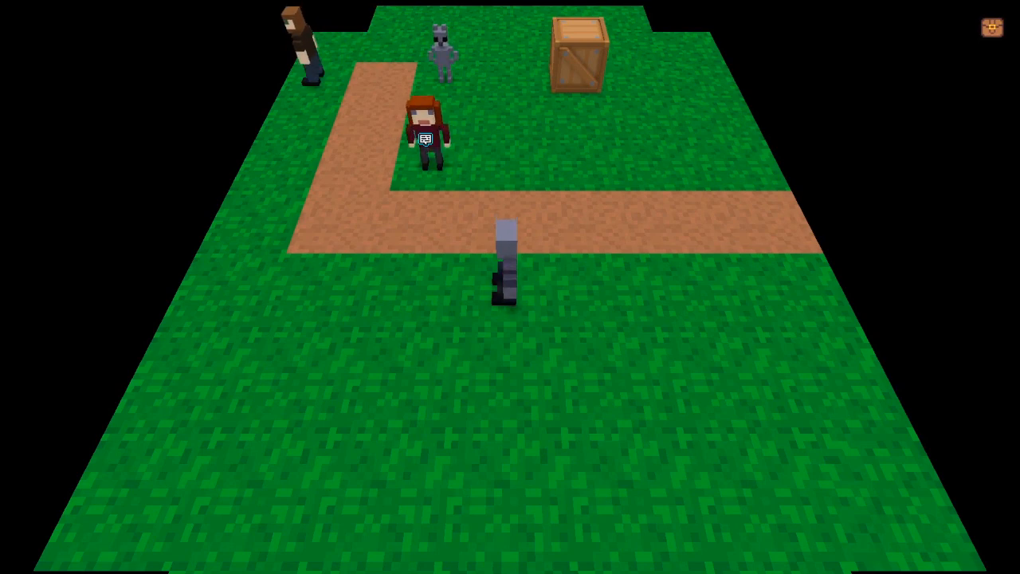
key(Escape)
Compare the NPC Behavior documentation with the sarah preset's settings in Game Configuration, cancelling the dialog without saving changes.
click(784, 44)
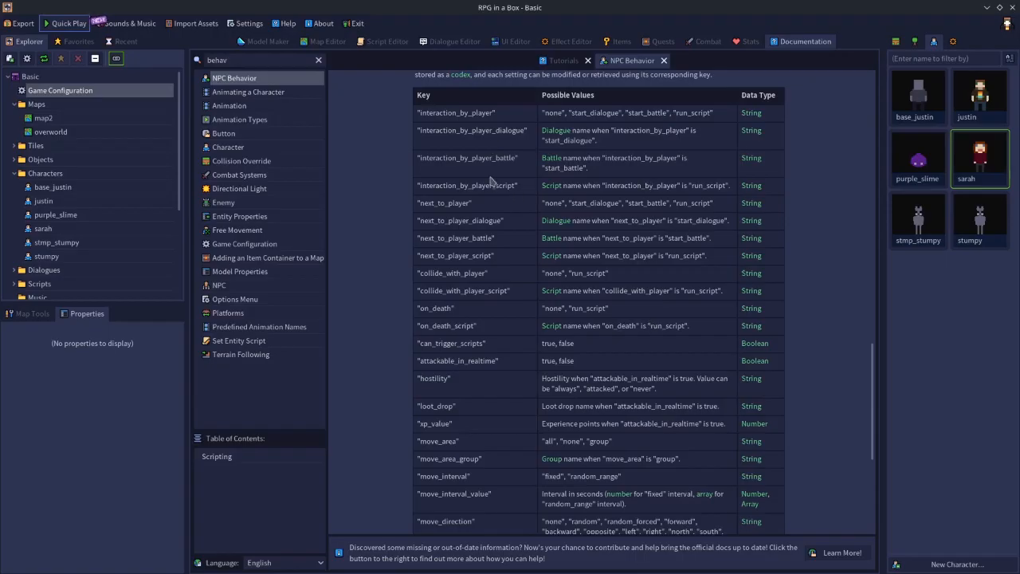
double_click(61, 95)
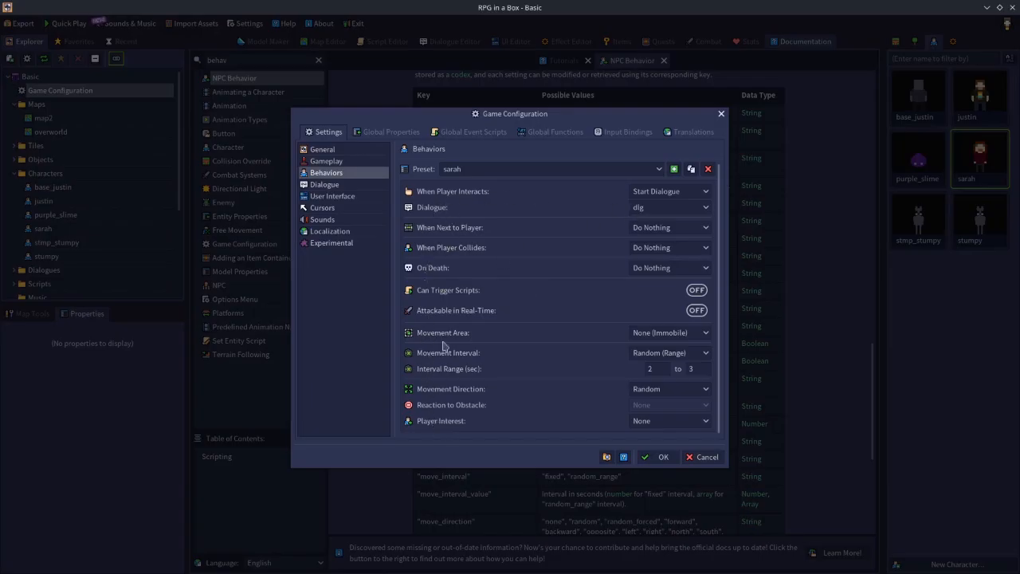
click(702, 456)
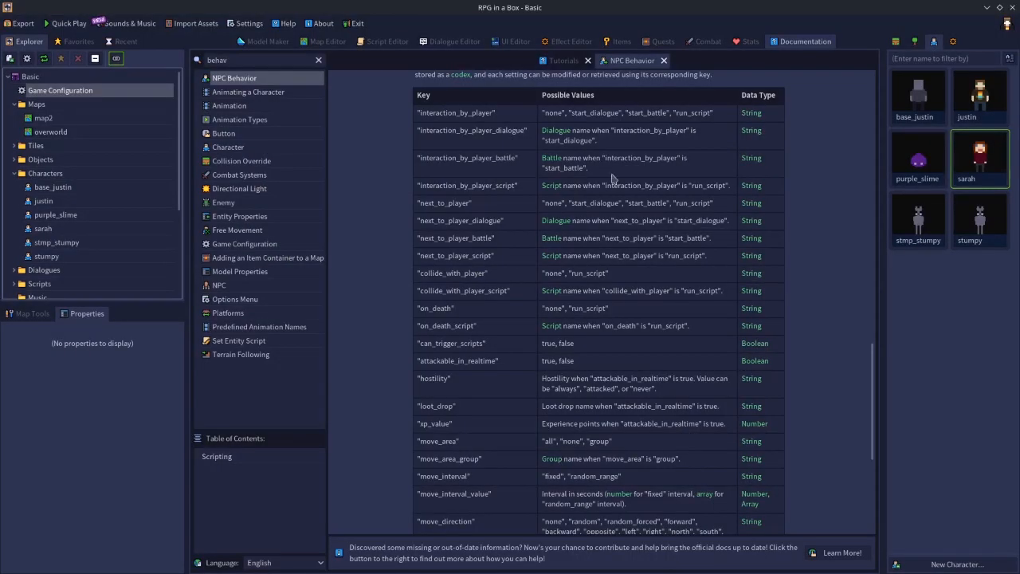
double_click(88, 93)
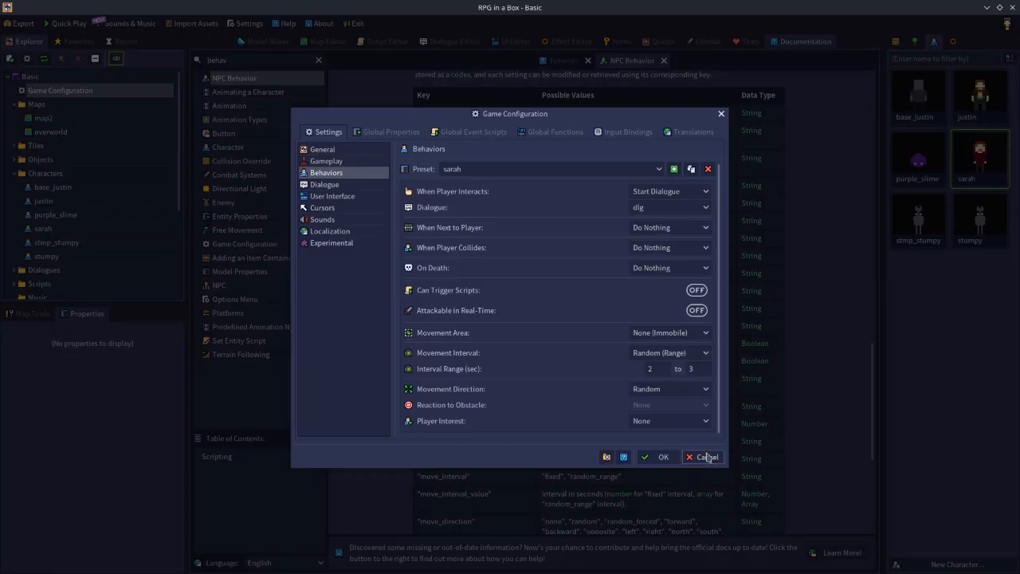
scroll(552, 358, down, 1)
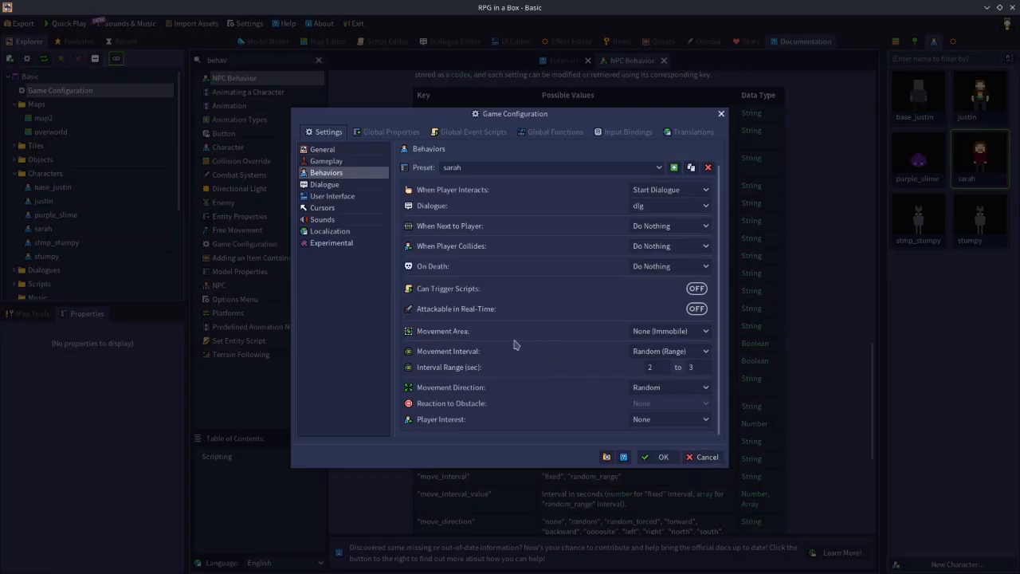
click(657, 335)
click(708, 457)
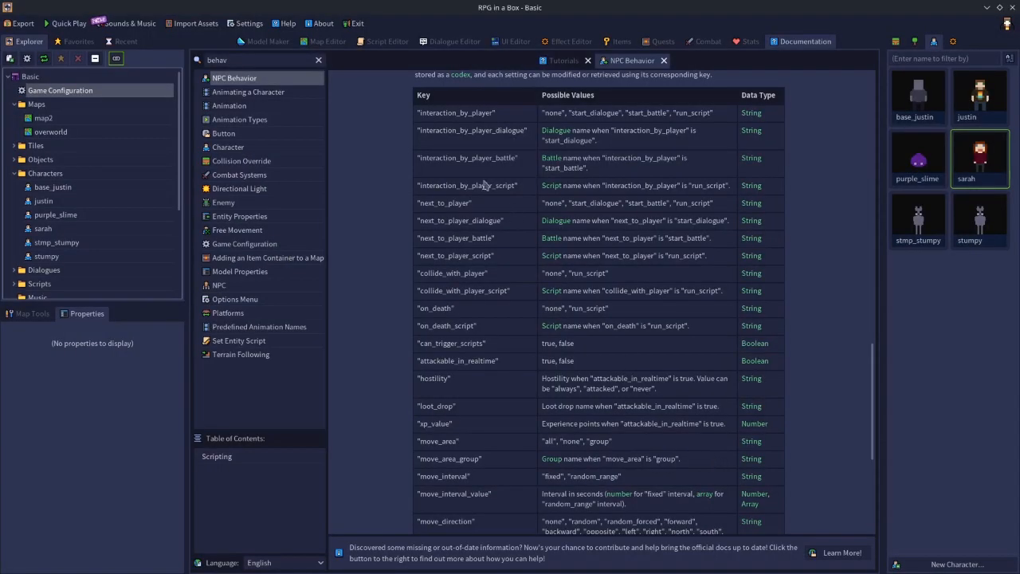
Review the table of scripting keys and possible values in the NPC Behavior documentation.
scroll(486, 185, down, 5)
scroll(482, 181, up, 3)
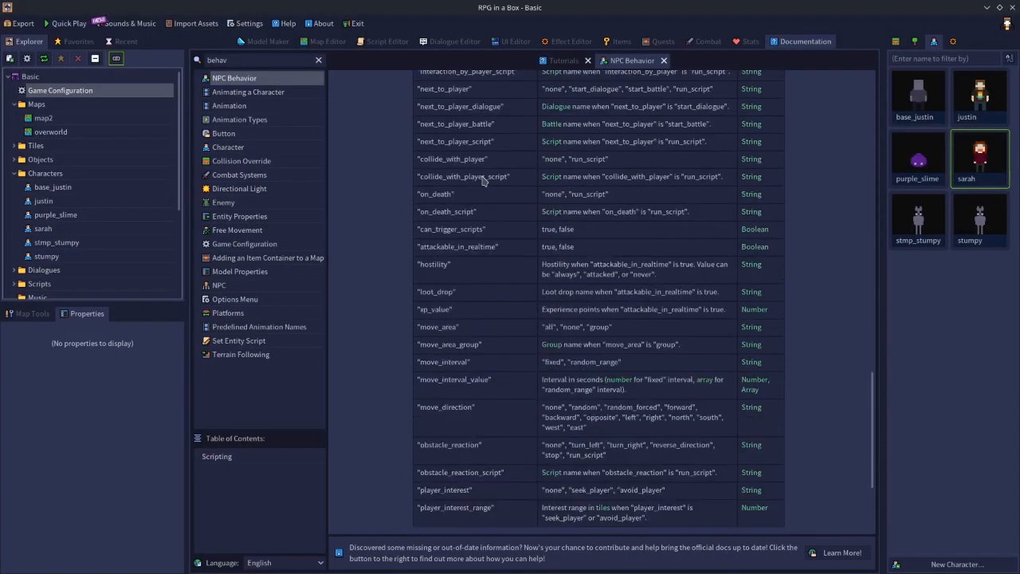
scroll(482, 181, up, 2)
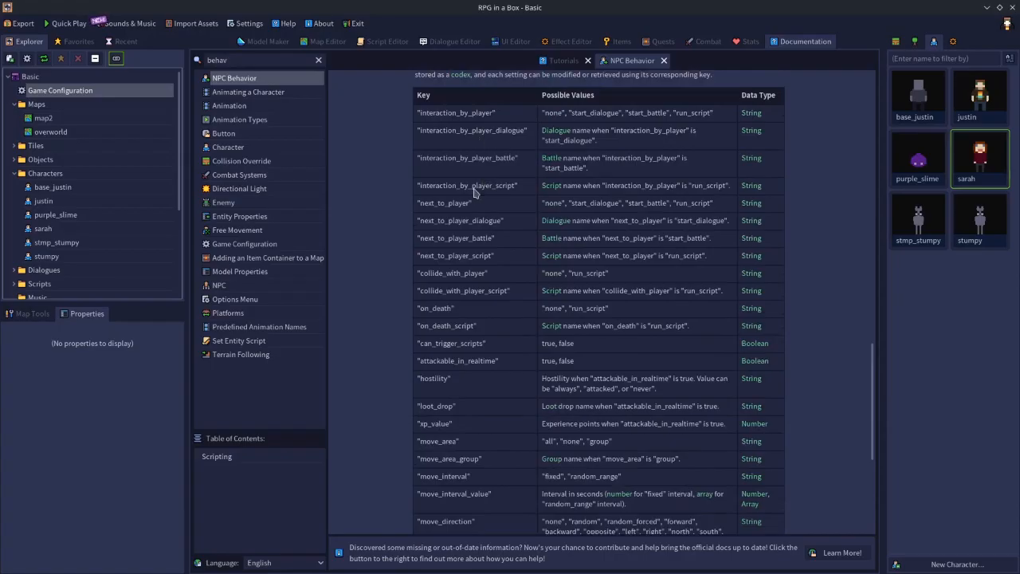
scroll(473, 193, down, 1)
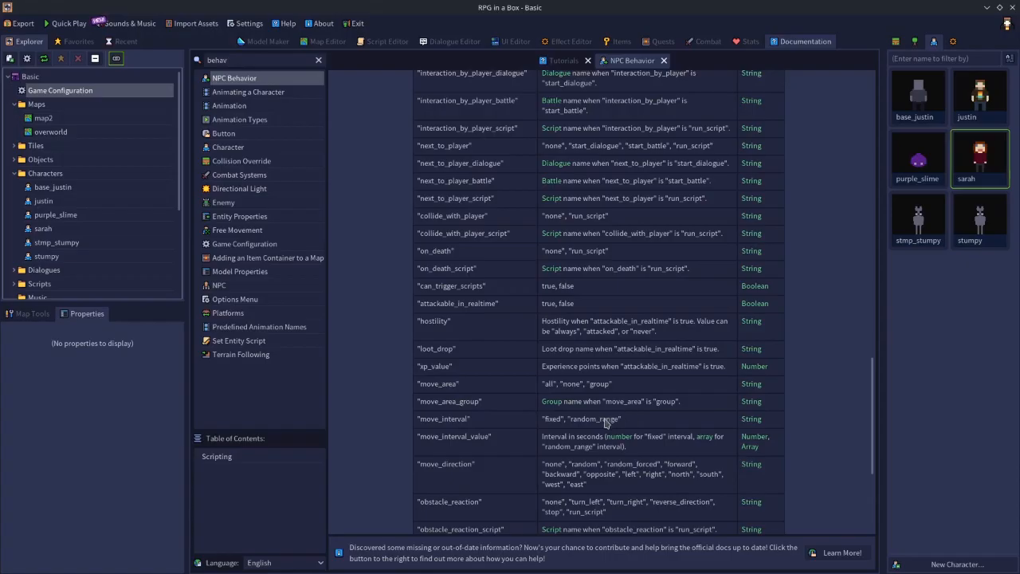
Examine the movement, obstacle reaction and player interest keys in the scripting table of the NPC Behavior documentation.
scroll(486, 465, down, 3)
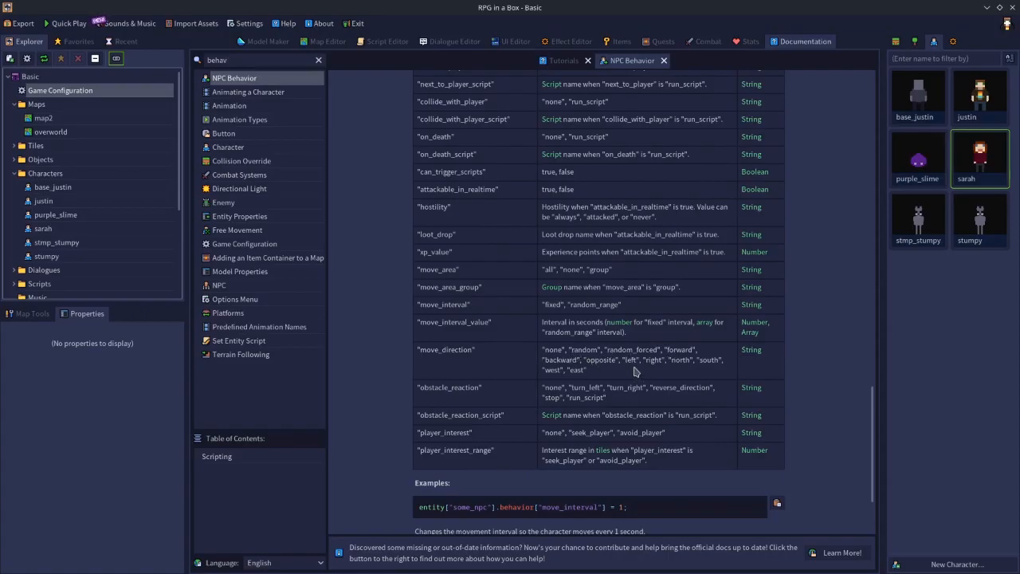
scroll(603, 287, up, 4)
scroll(603, 287, down, 4)
scroll(603, 289, up, 2)
scroll(582, 319, down, 2)
scroll(582, 319, up, 2)
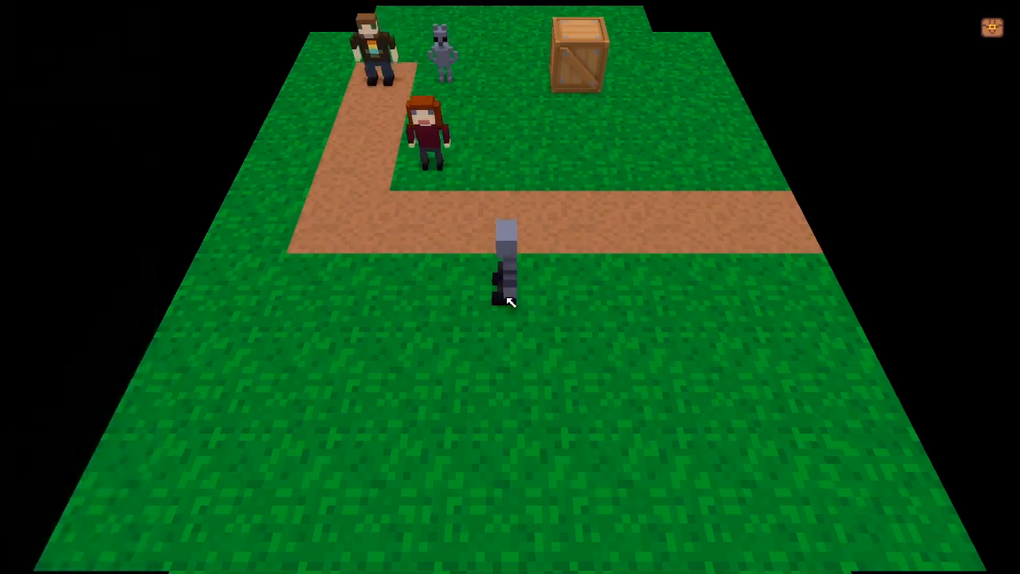
Open the debug console in the running game and start a command that references entity["sarah1"].
key(grave)
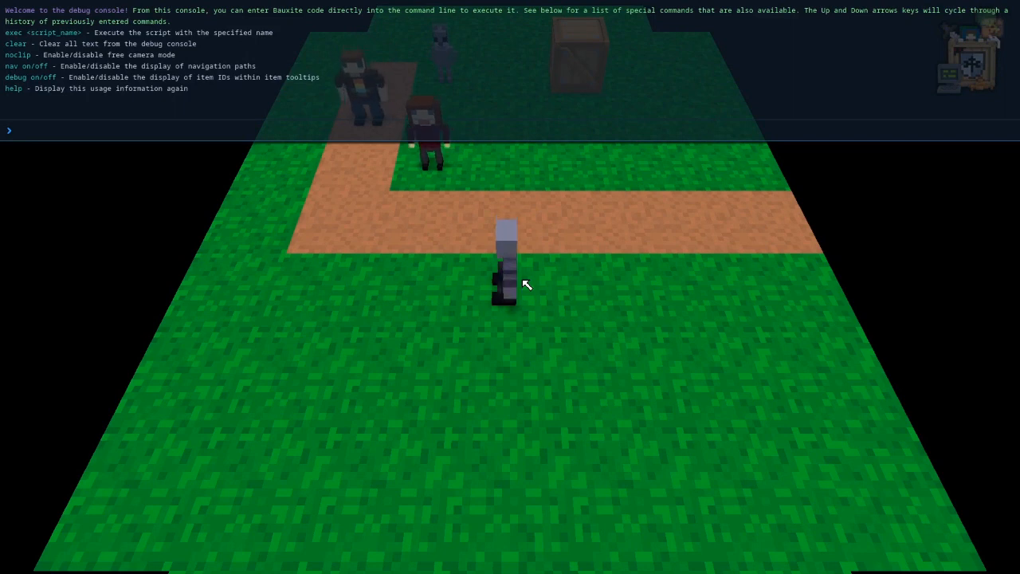
text(entity)
text(["")
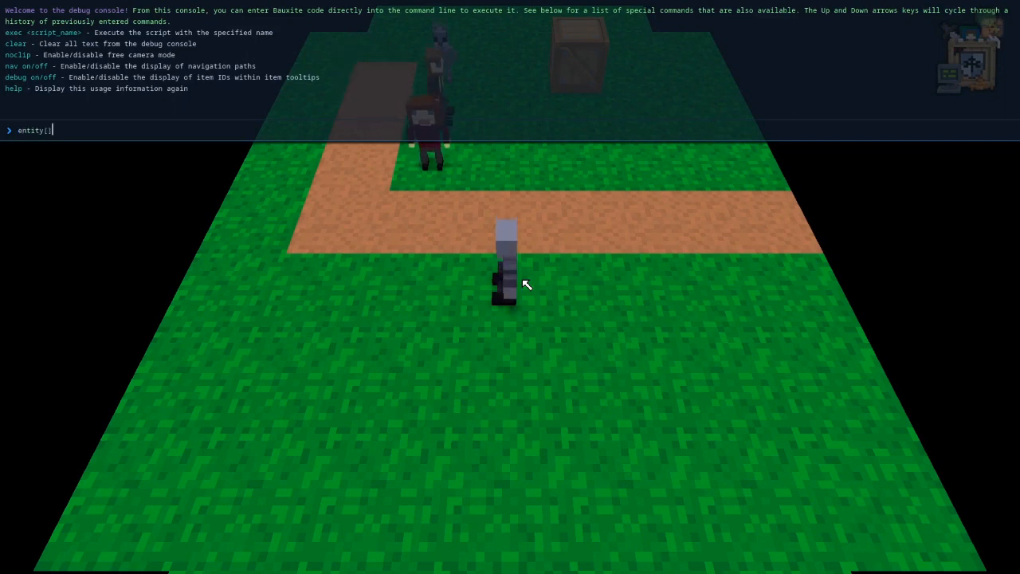
text(sarah)
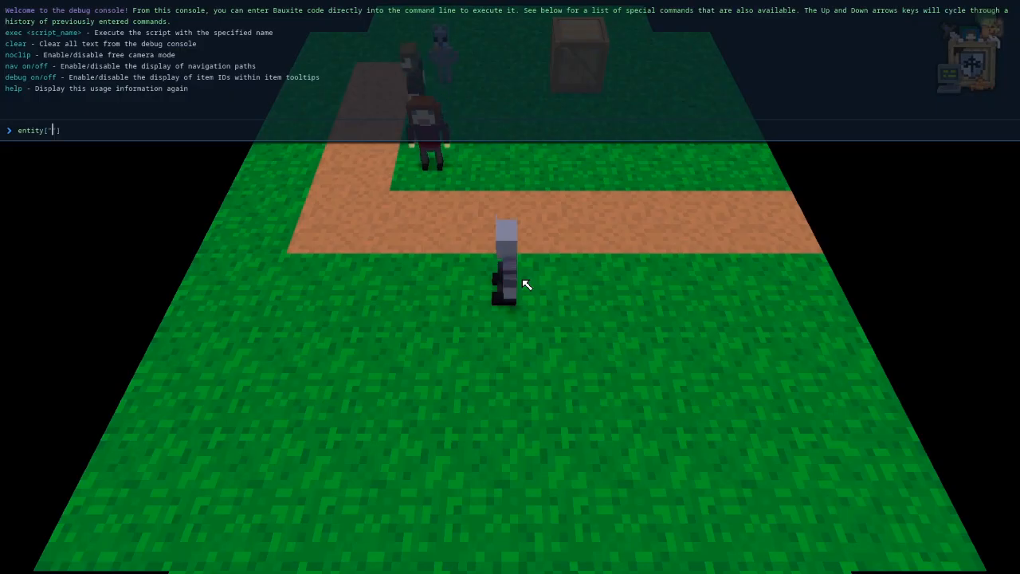
text(1)
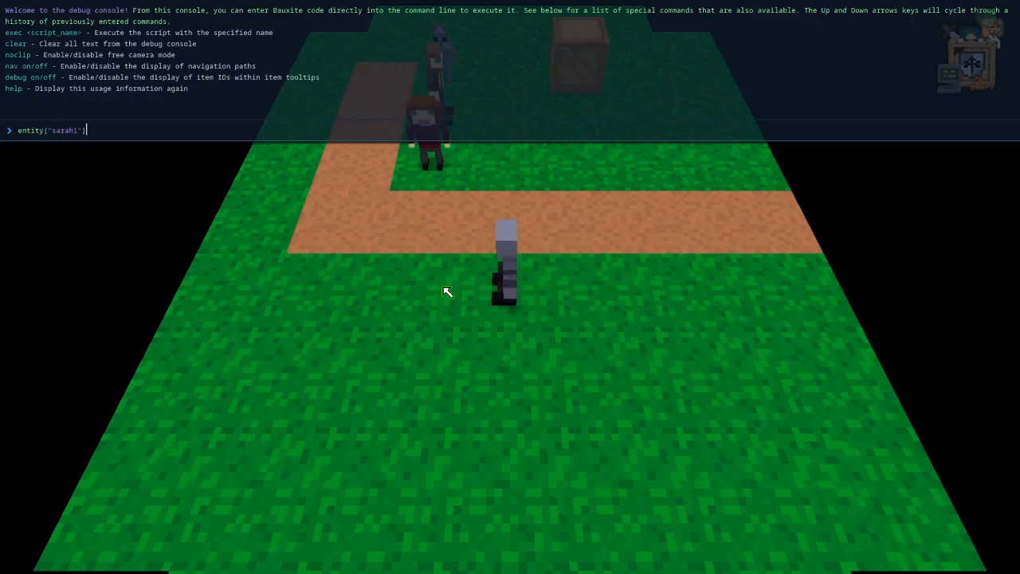
text(.behavior =)
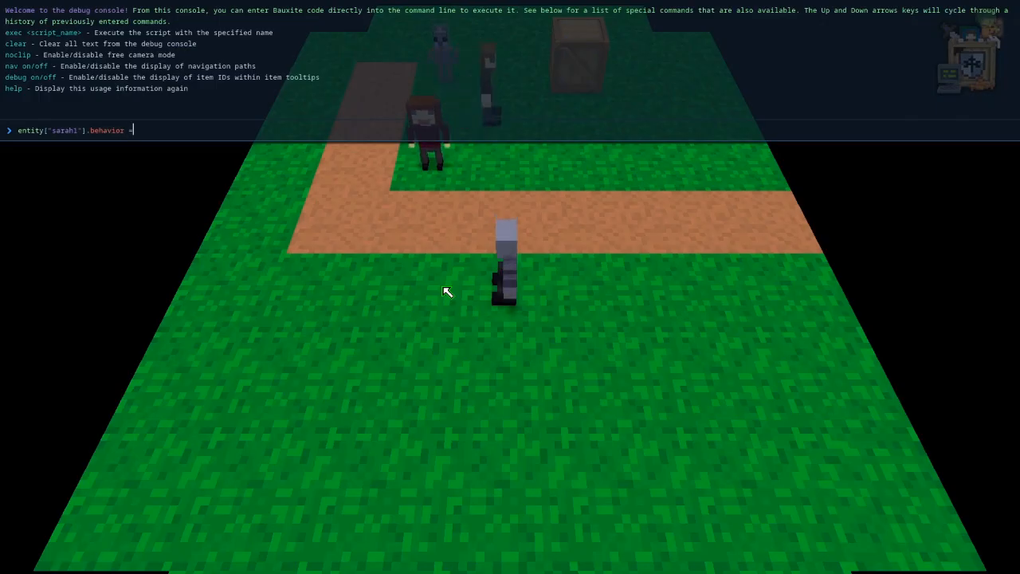
Extend the console command with .behavior["move_area"] to target the character's movement area.
key(BackSpace)
key(BackSpace)
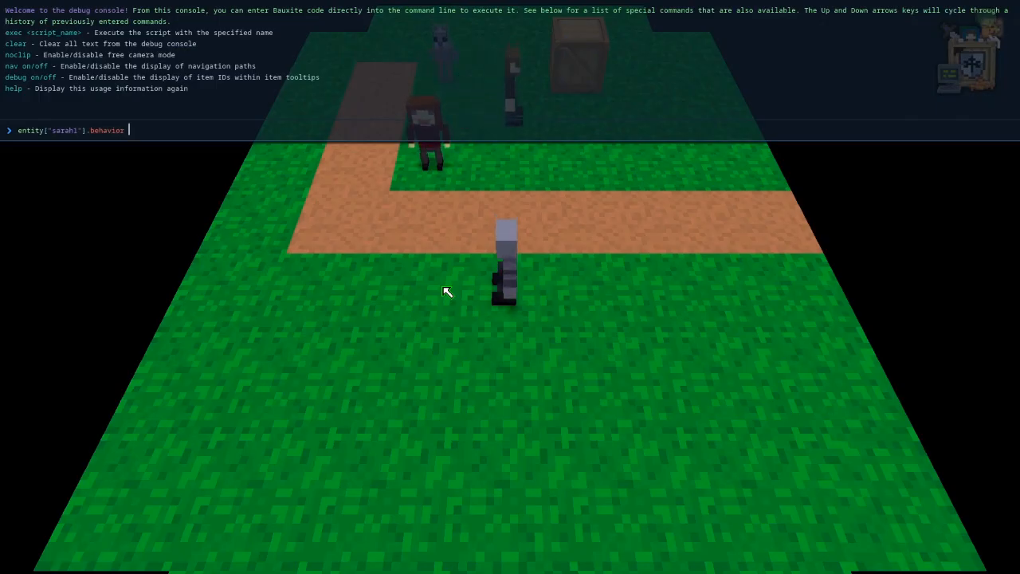
text([])
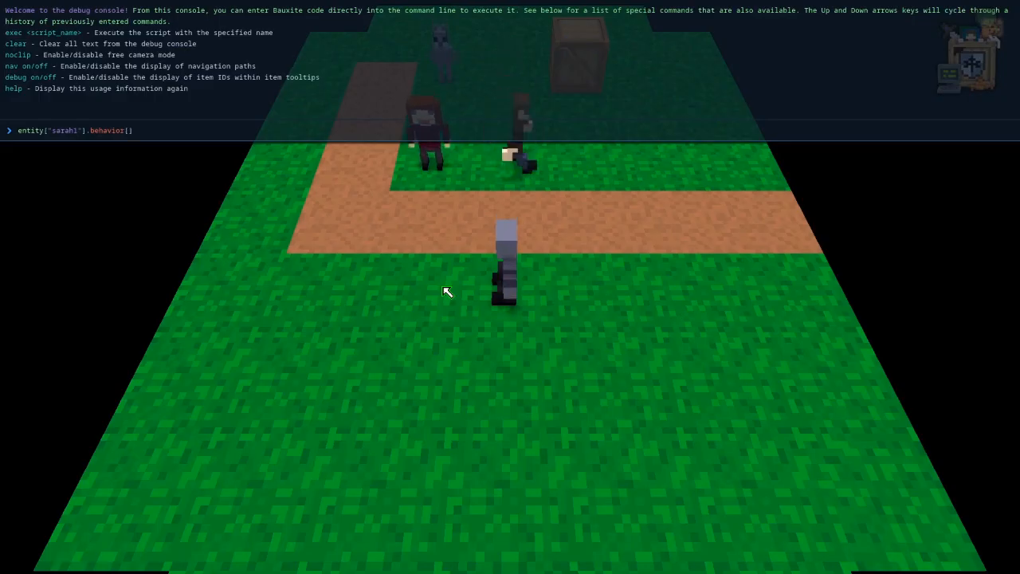
key(Left)
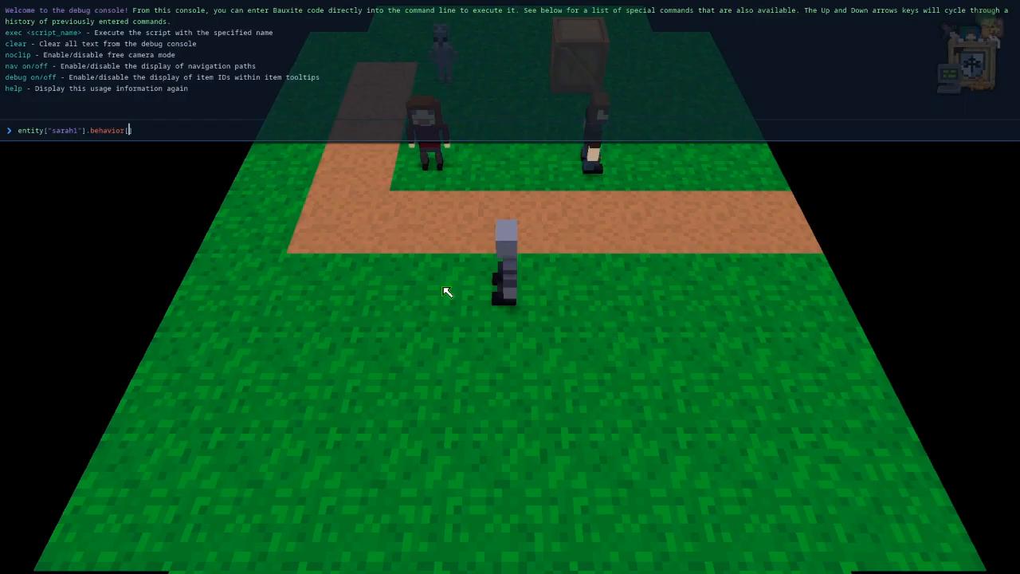
text("")
key(Left)
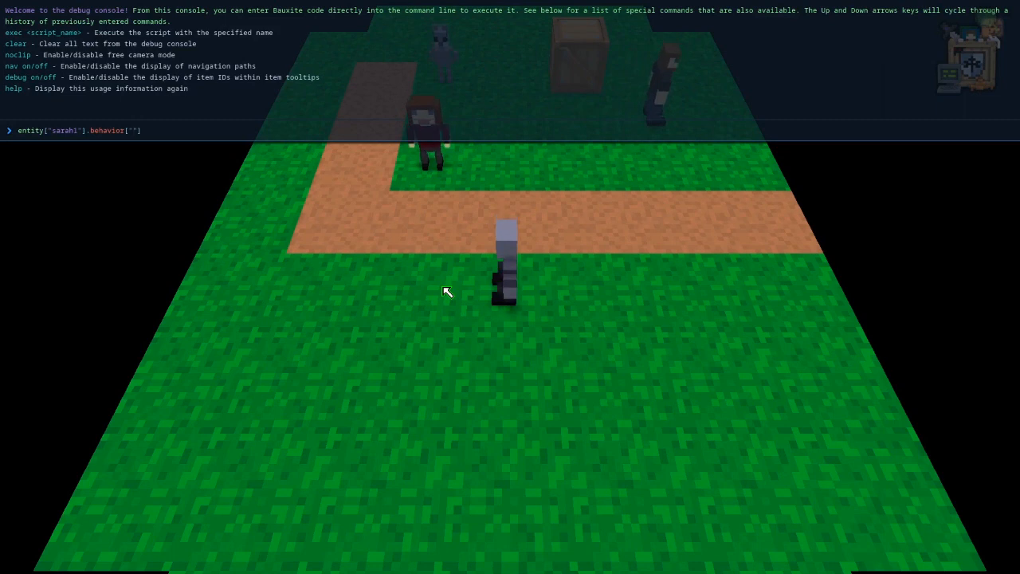
text(move_re)
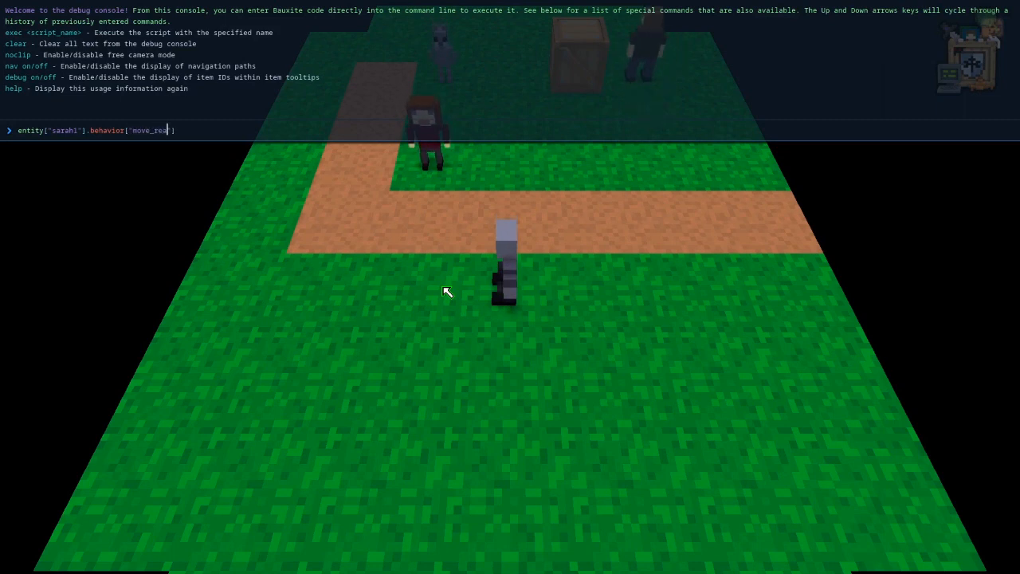
text(ea)
key(End)
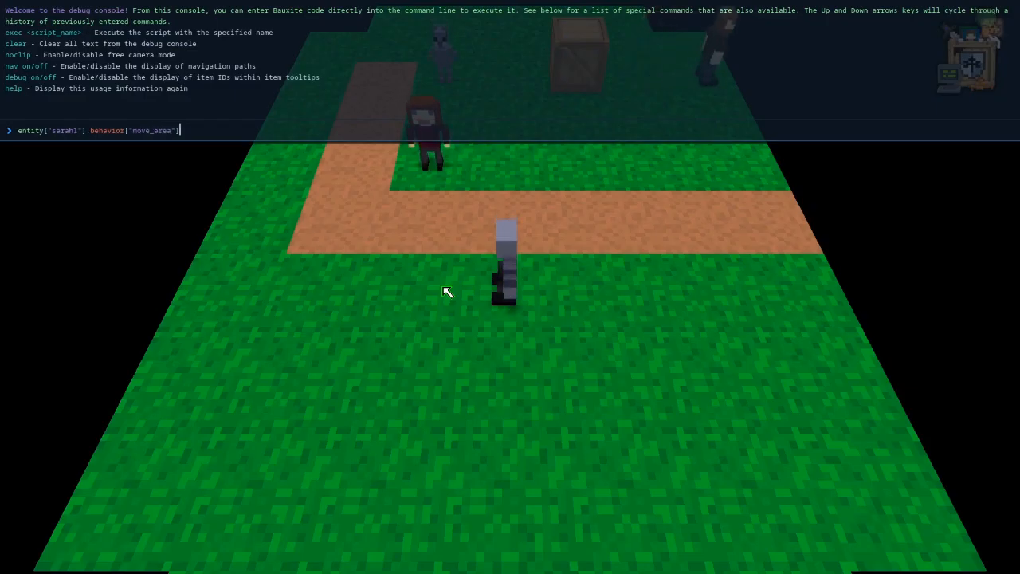
Assign "all" to the move_area behavior of sarah1 and execute the console command.
text(= )
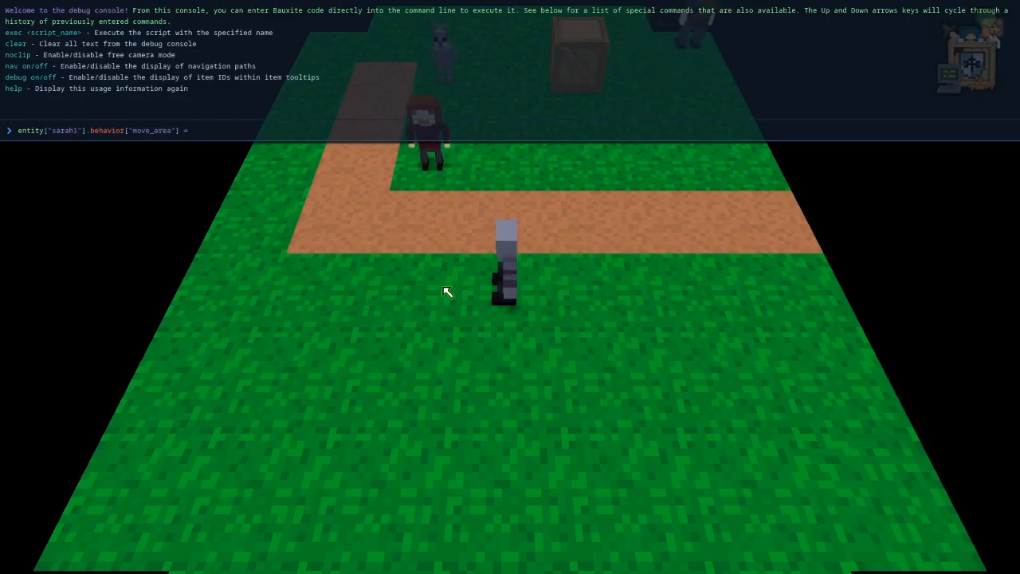
text(")
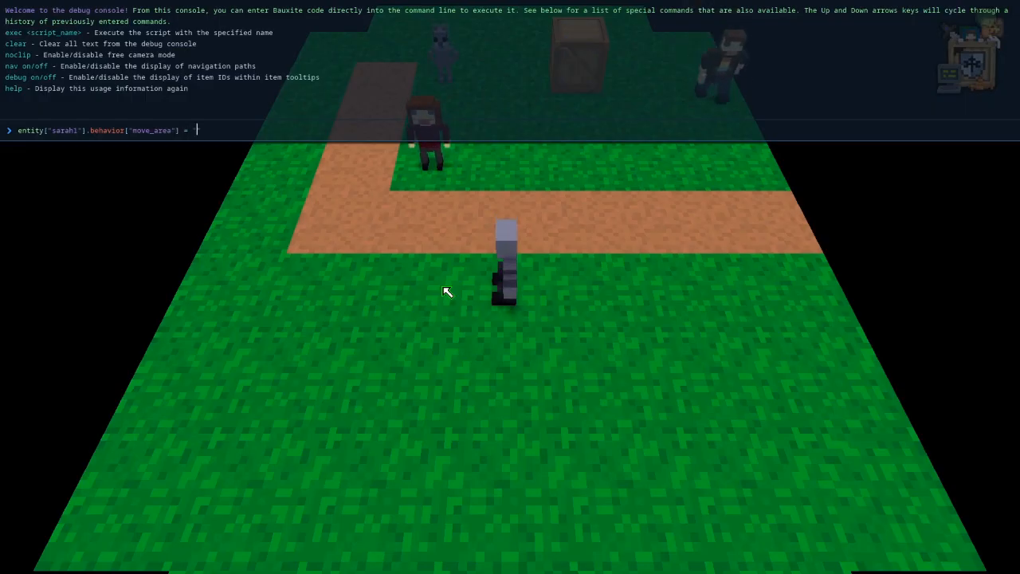
text(none)
key(BackSpace)
key(BackSpace)
key(BackSpace)
key(BackSpace)
text(all)
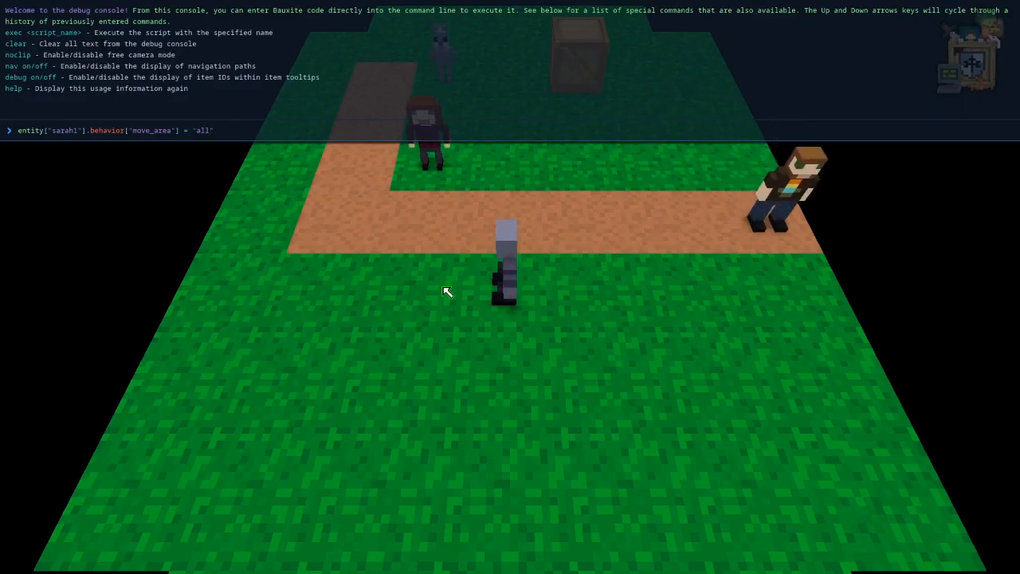
text(")
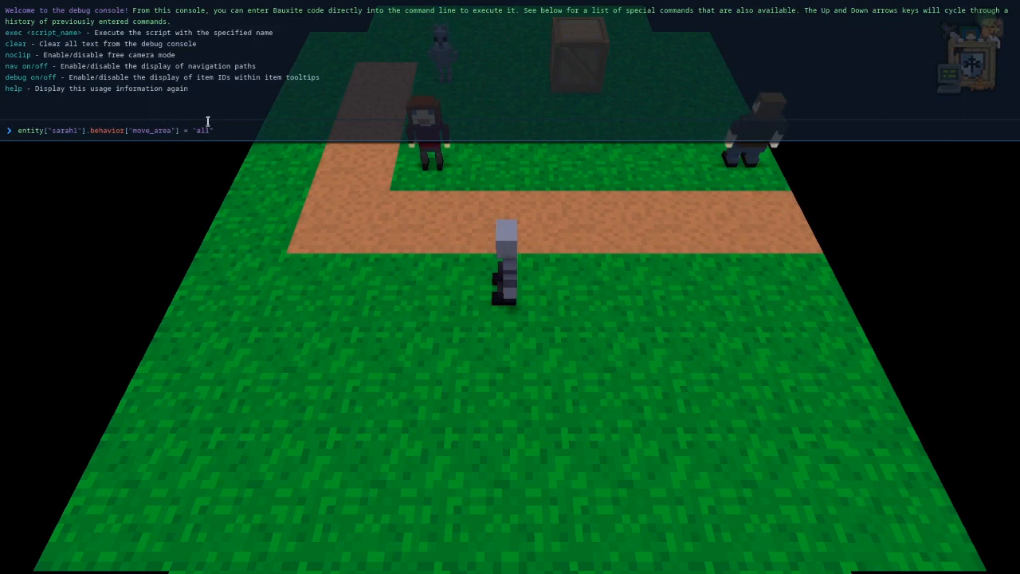
key(Return)
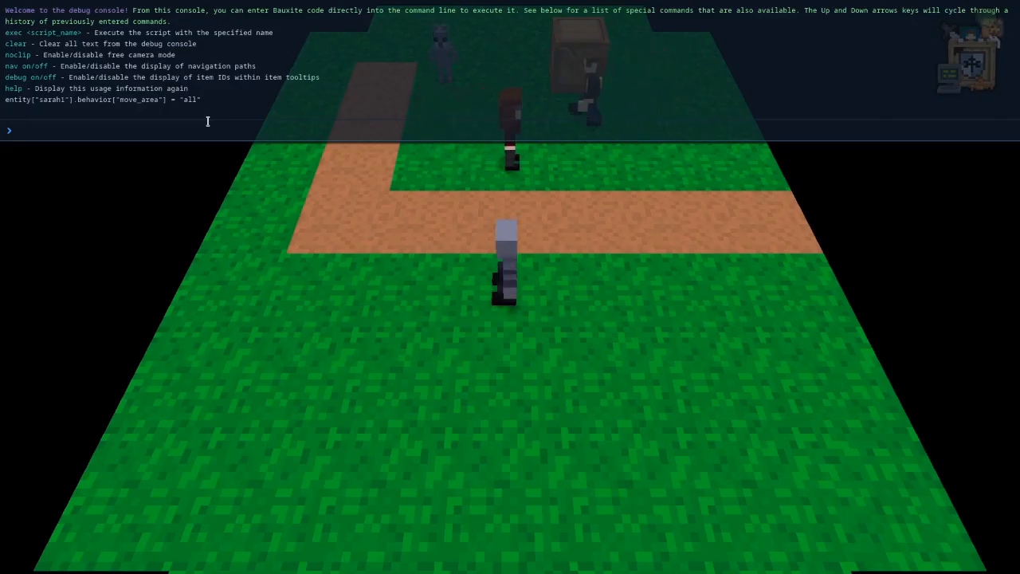
Check the movement keys in the NPC Behavior documentation, then recall the last console command and change its key to move_interval.
key(alt+Tab)
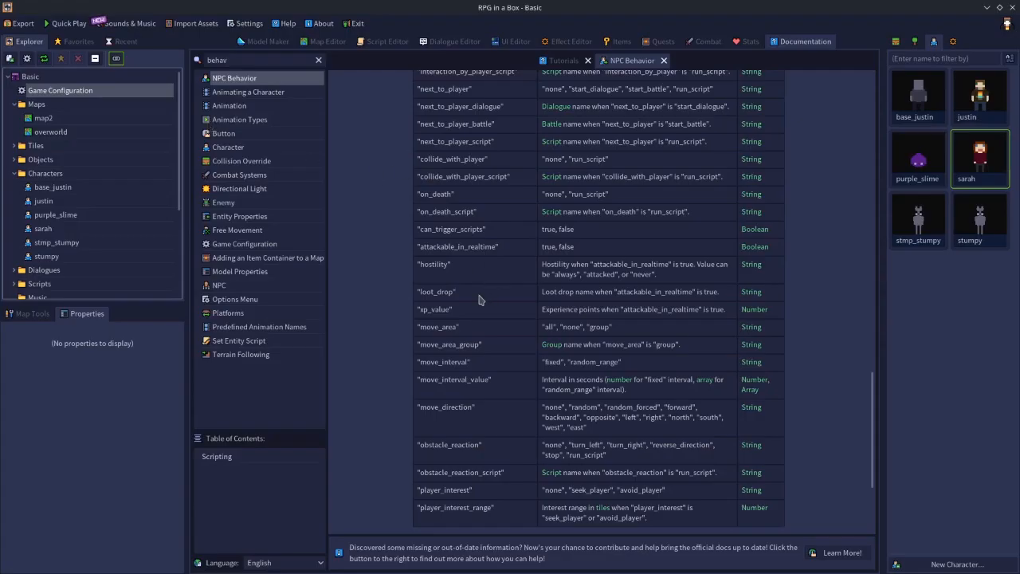
scroll(479, 299, down, 3)
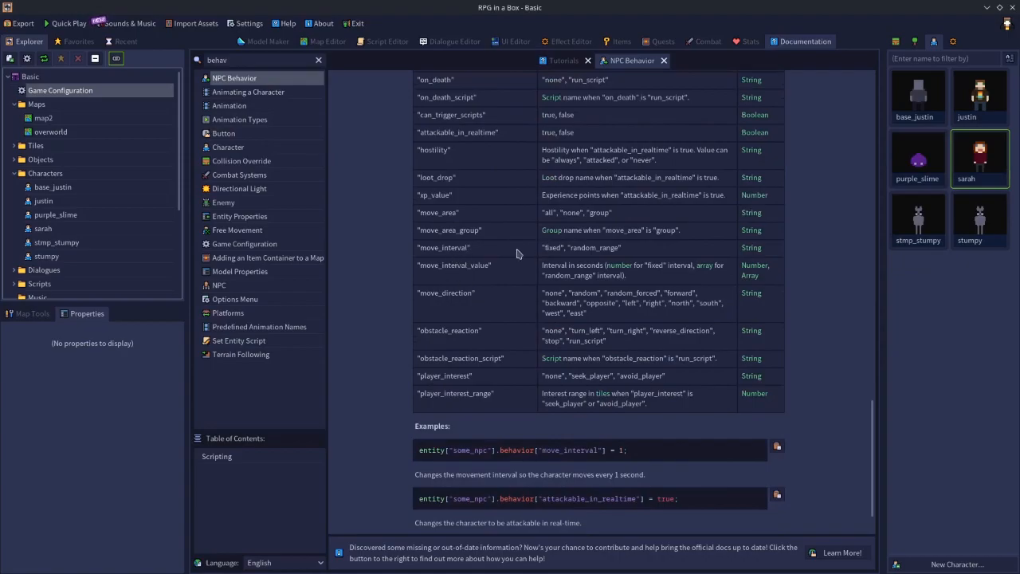
key(alt+Tab)
key(Up)
key(Left)
key(Left)
key(Left)
key(Left)
key(Left)
key(Left)
key(Left)
key(Left)
key(Left)
key(Left)
key(Left)
key(Left)
key(Left)
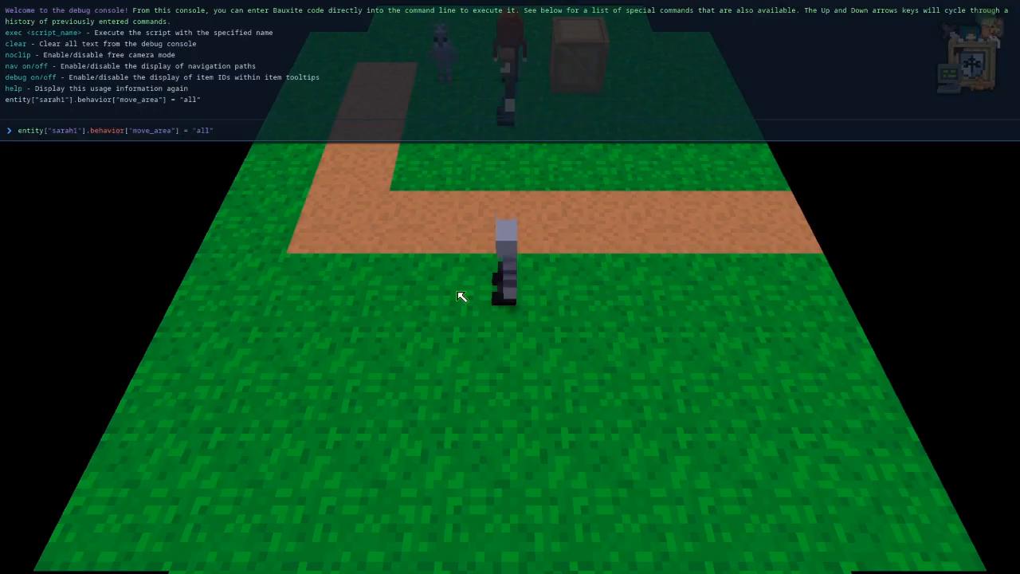
key(BackSpace)
text(interv)
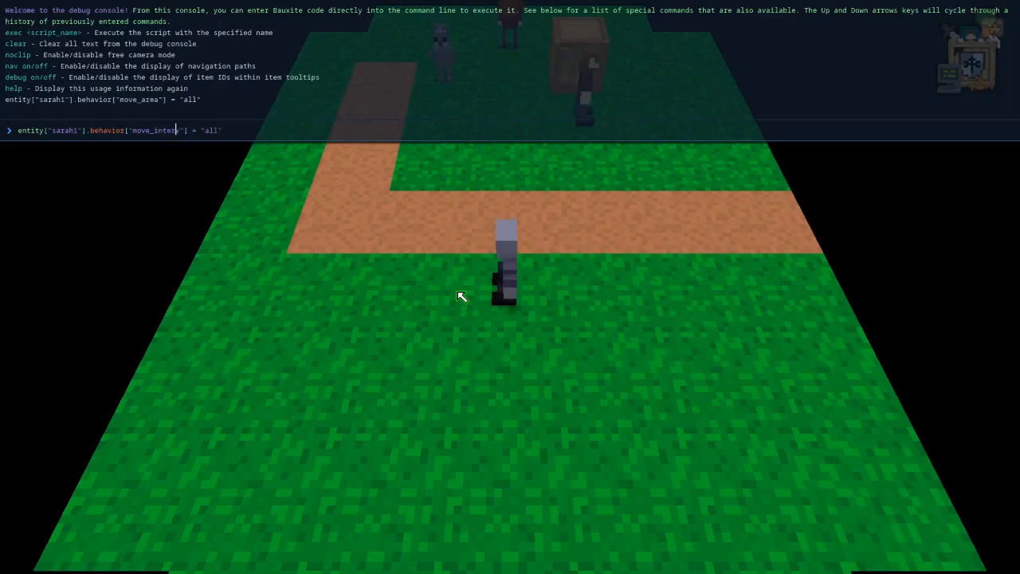
text(al)
Replace the value assigned to move_interval in the console command with "fixed".
key(Right)
key(Right)
key(Right)
key(Right)
key(Right)
key(Right)
key(Right)
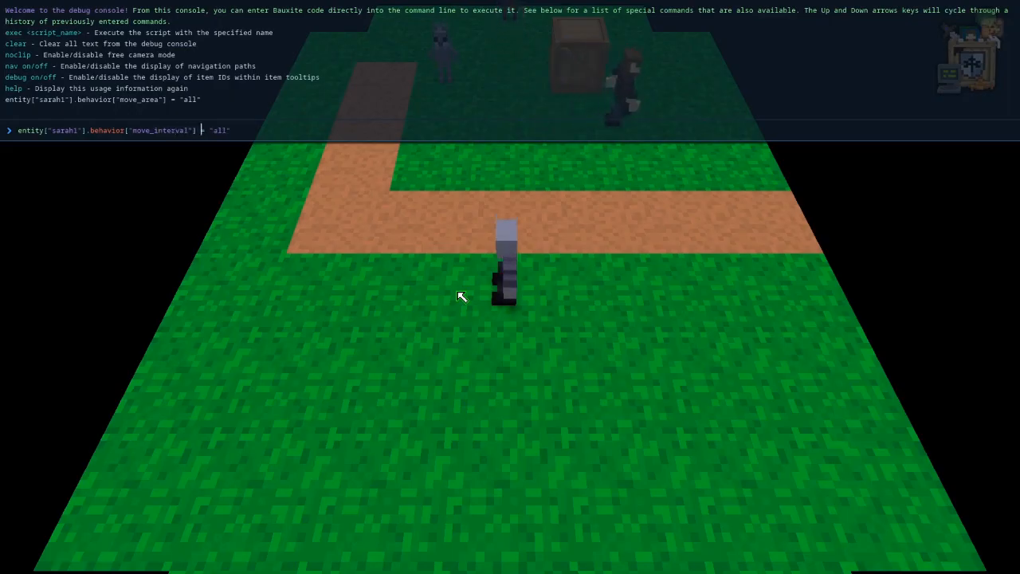
key(BackSpace)
key(BackSpace)
key(BackSpace)
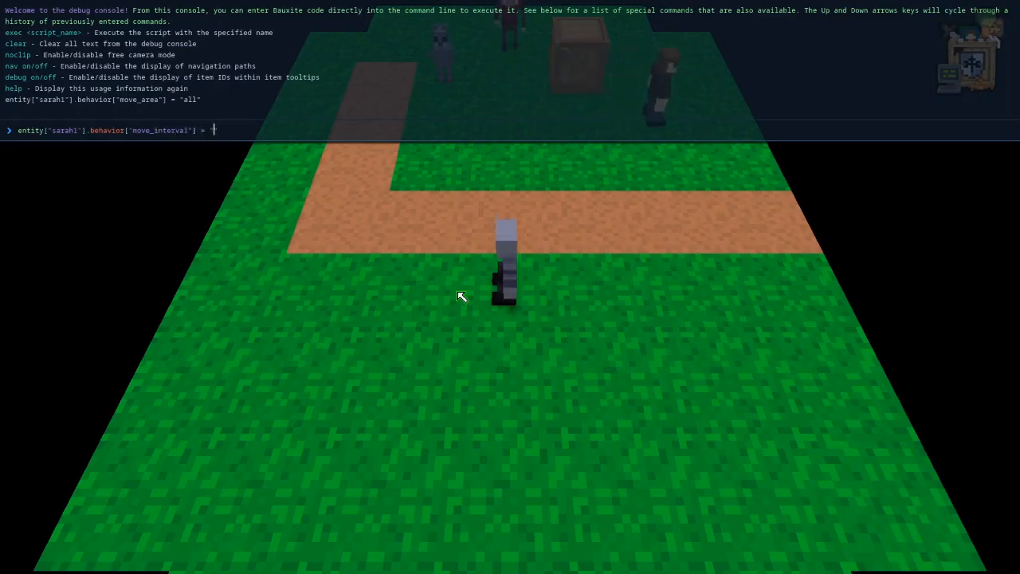
text(fixed)
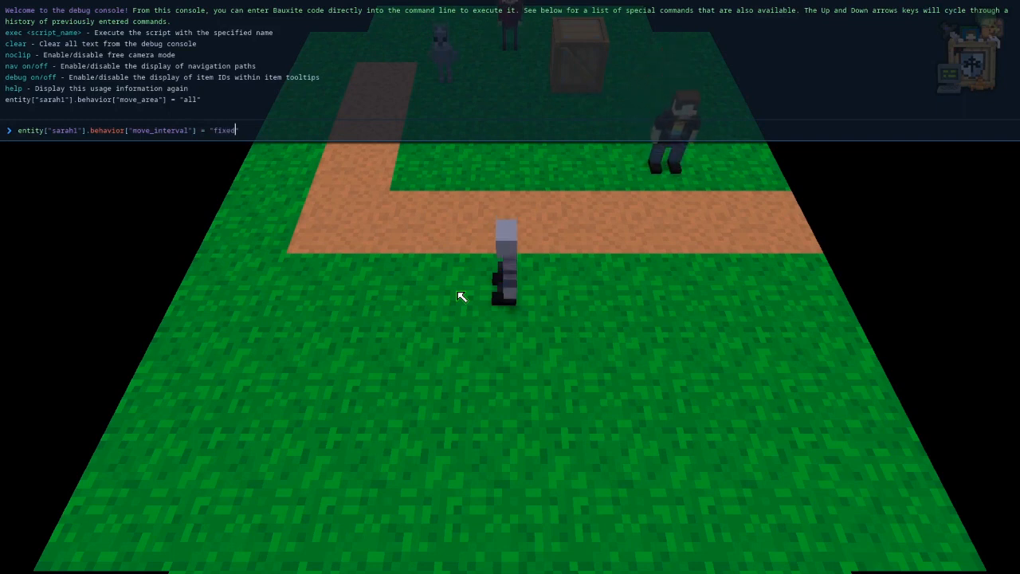
text(, )
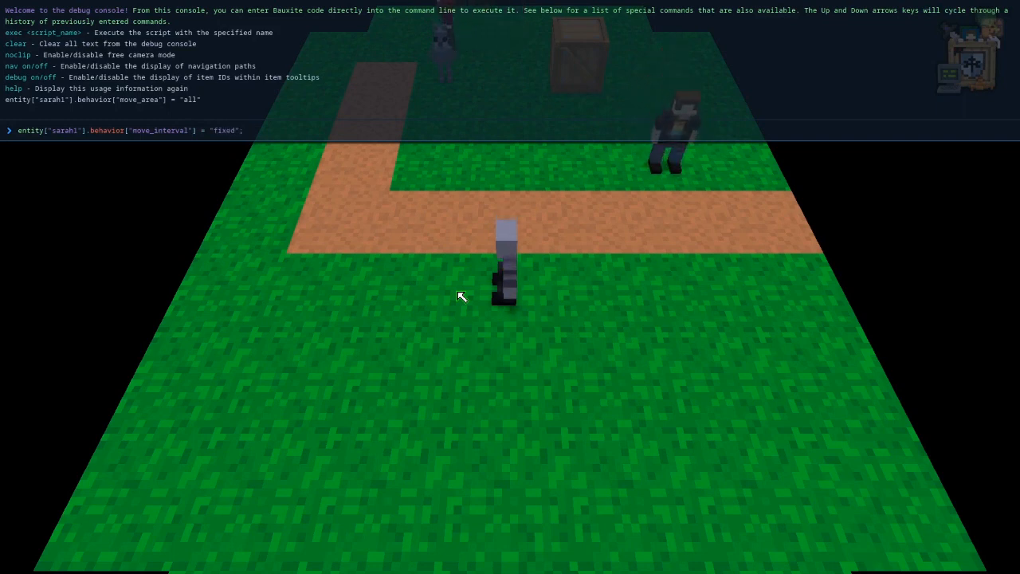
text(entity[)
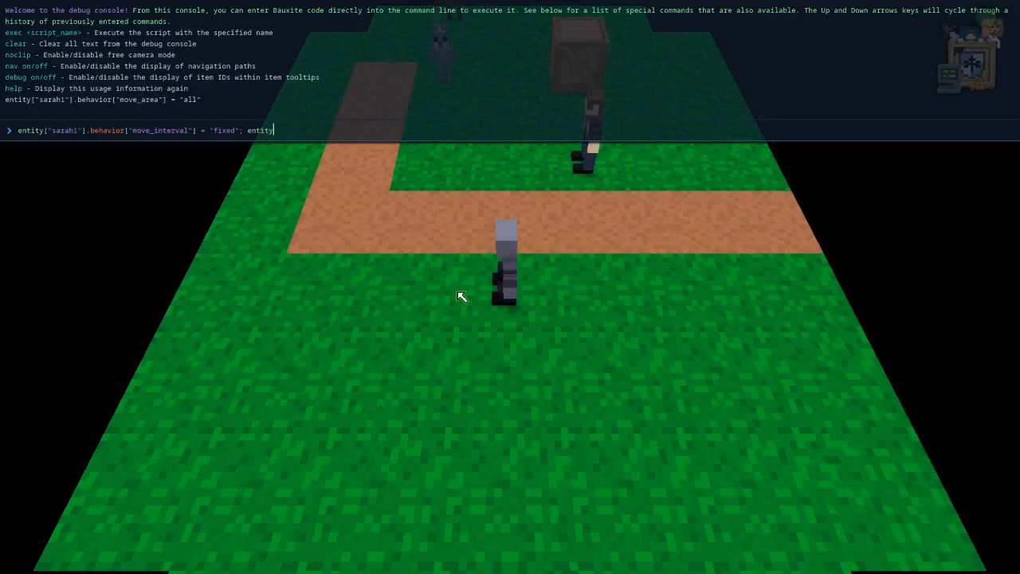
text("s)
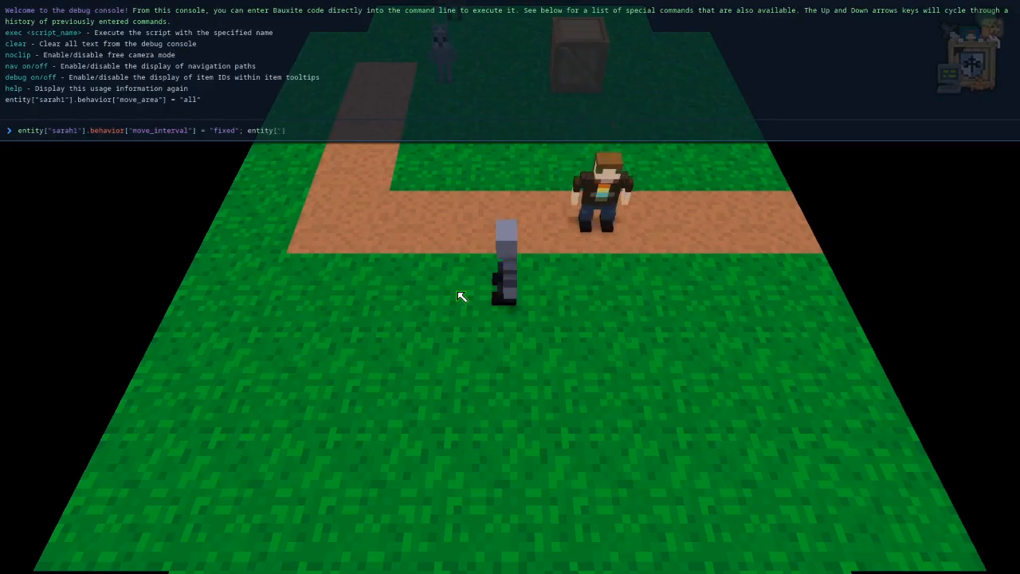
text(arah1"].behavior)
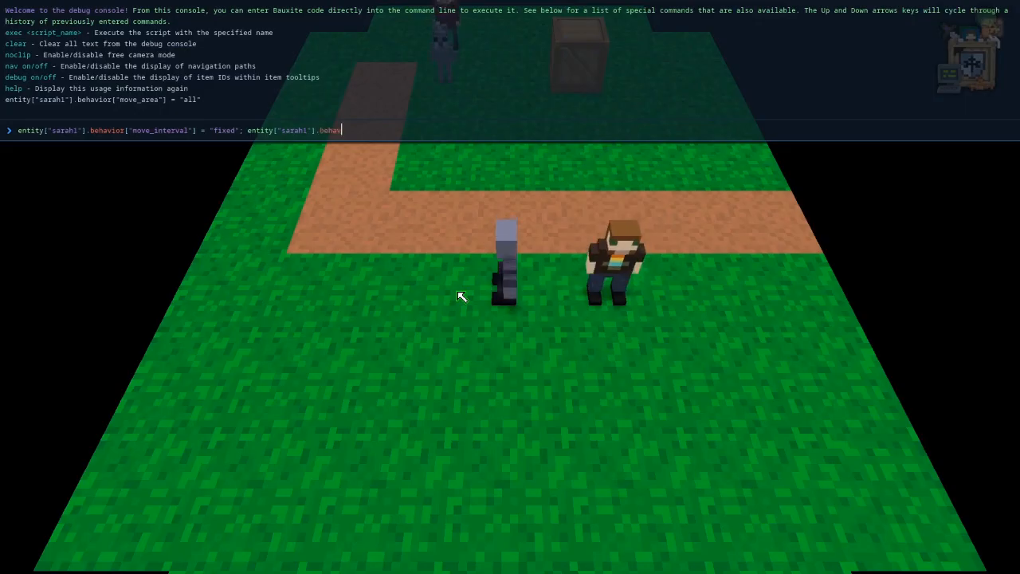
text([")
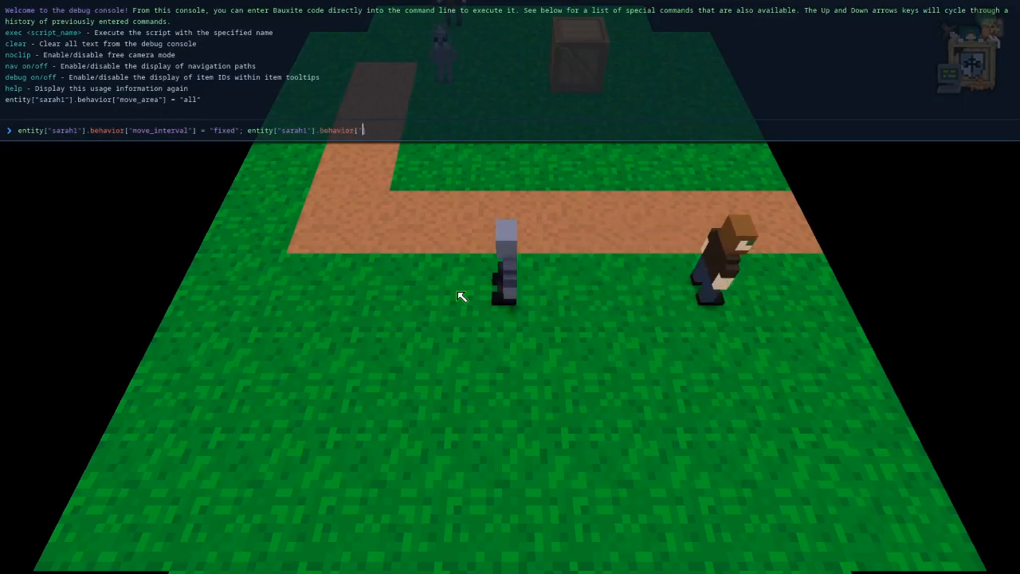
Check the behavior keys in the NPC Behavior documentation and fill the second statement's empty key with move_interval_value.
key(alt+Tab)
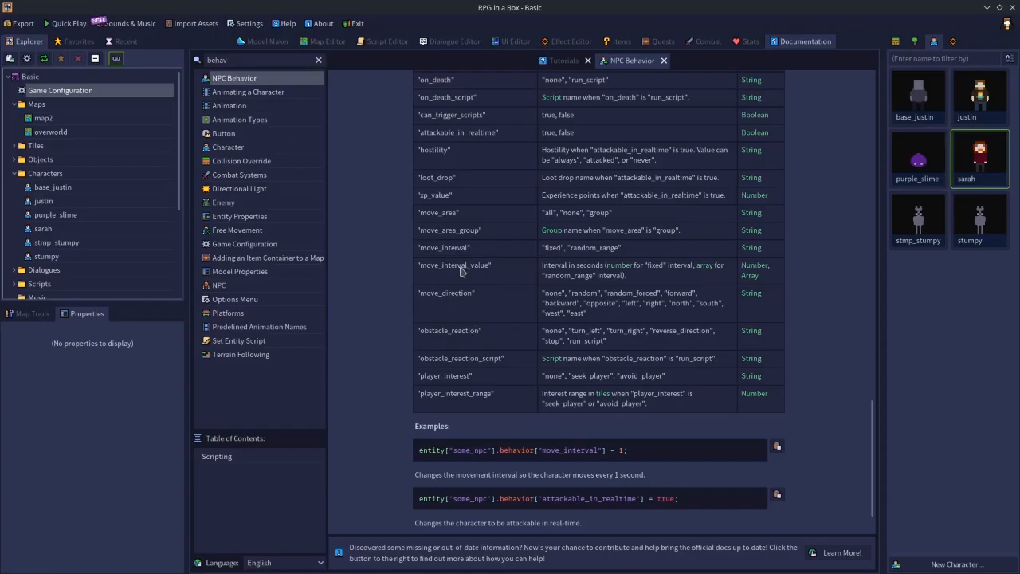
key(alt+Tab)
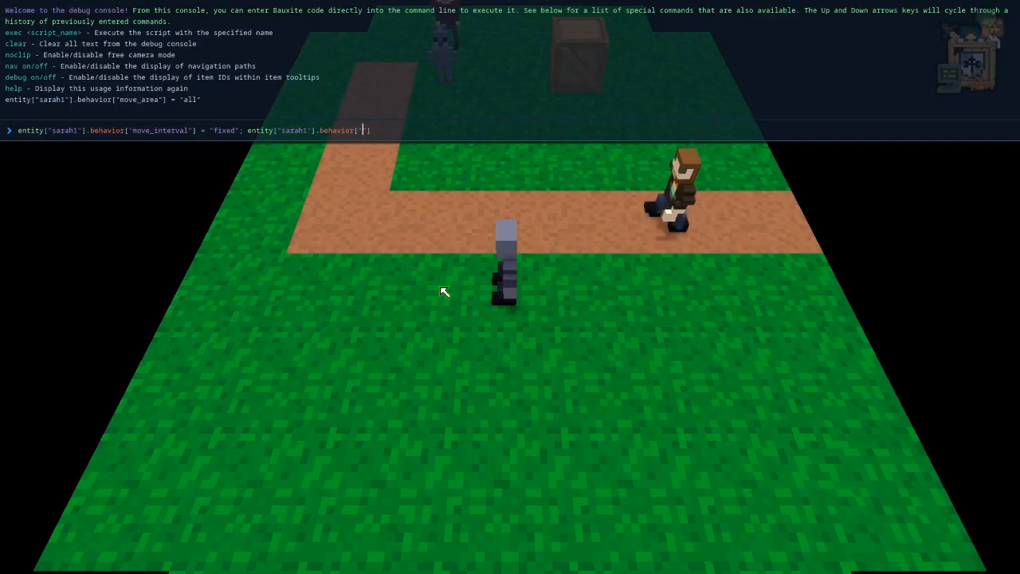
text(move_interval)
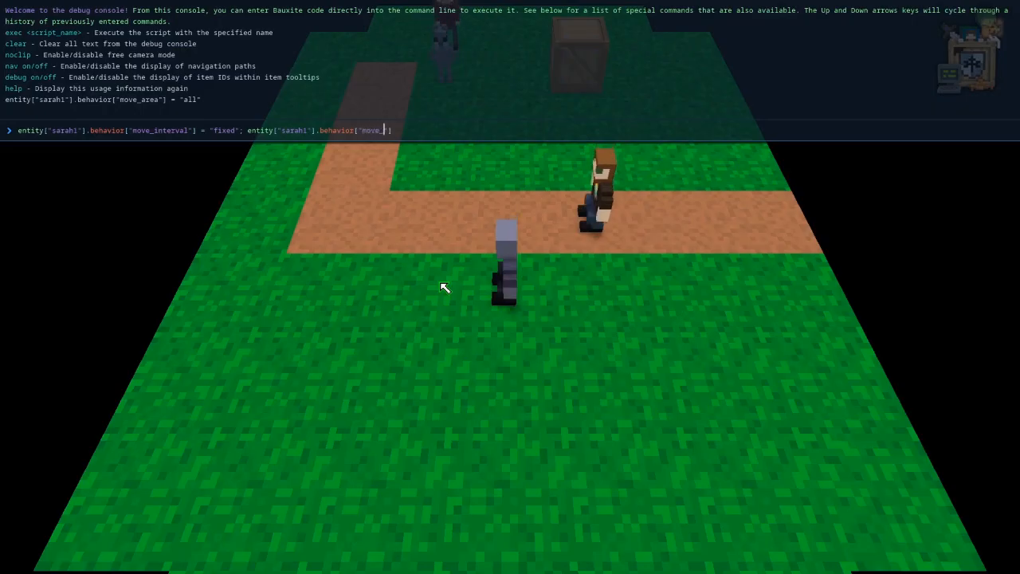
text(_value"])
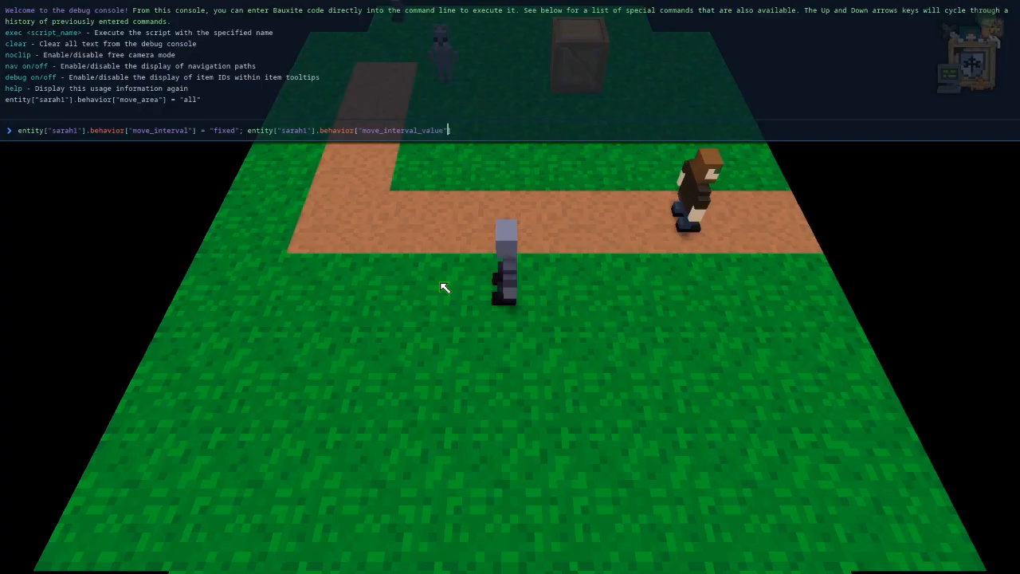
text( =)
Assign 0.1 to move_interval_value, end the statement with a semicolon and execute the console command.
key(alt+Tab)
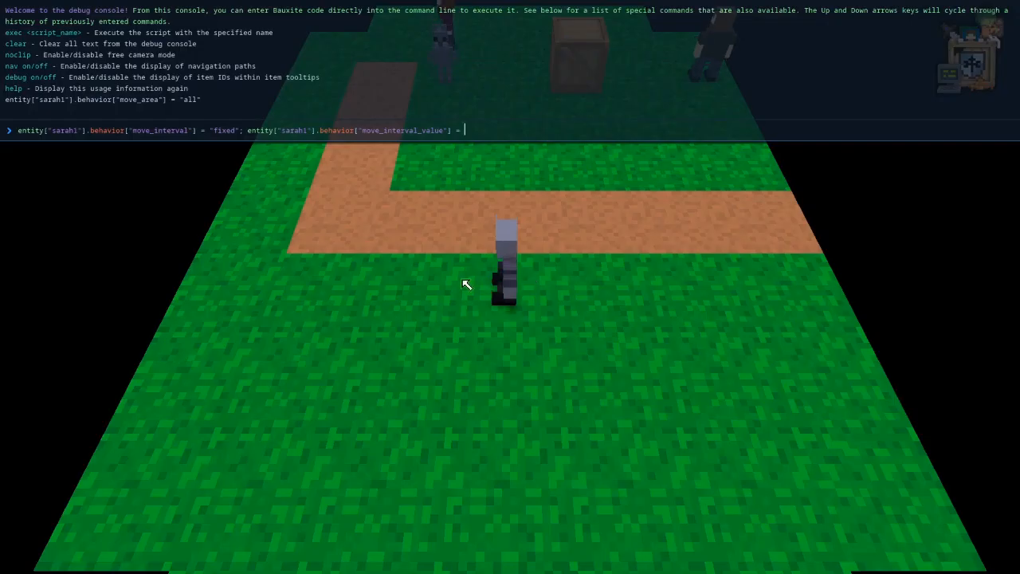
text(0.1)
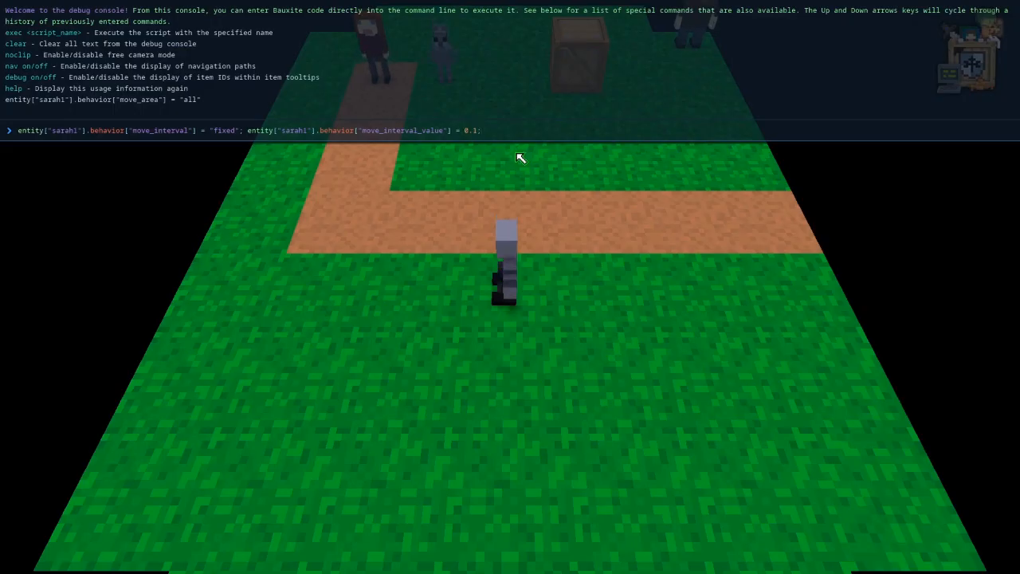
text(;)
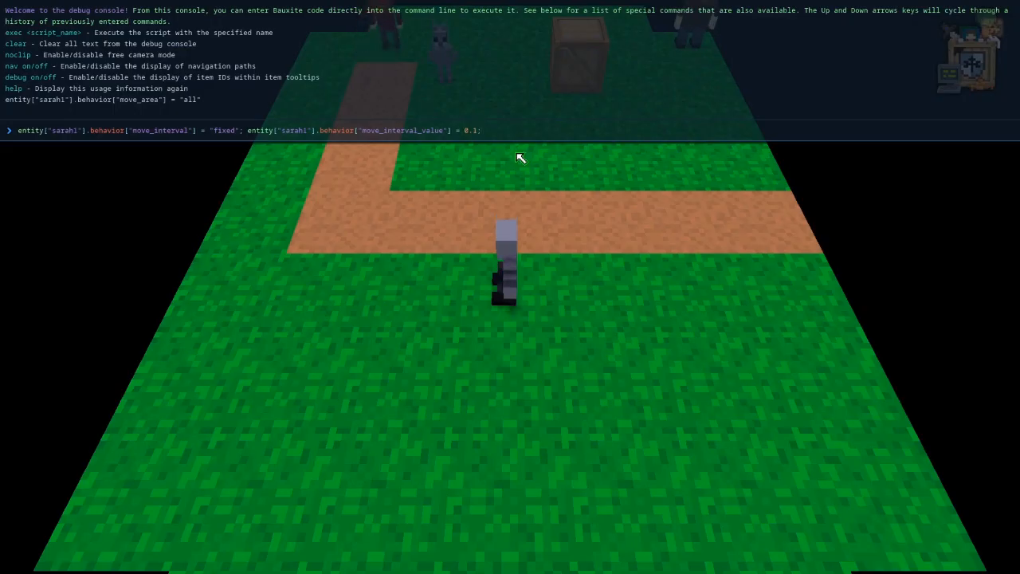
key(Return)
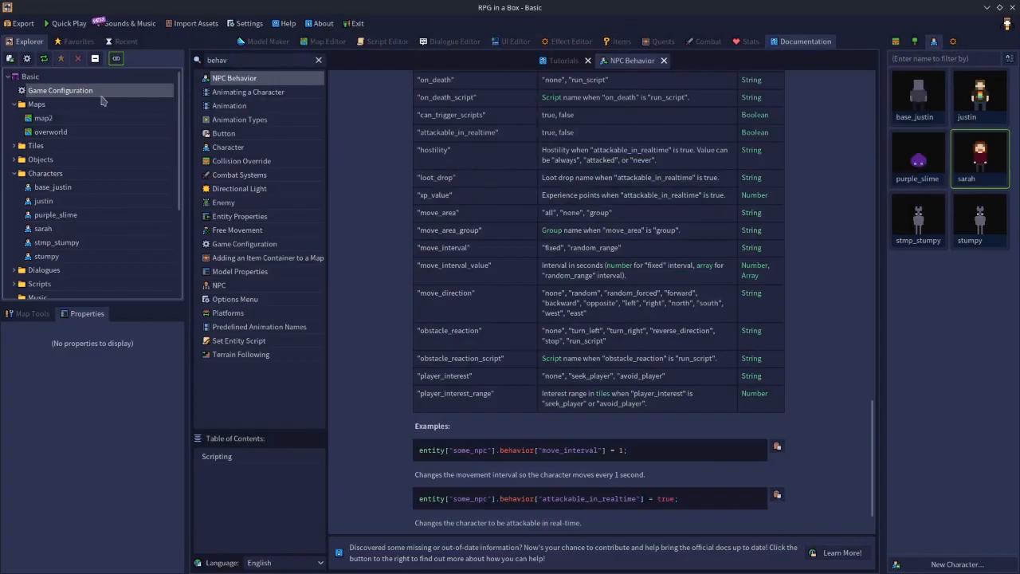
Review the sarah behavior preset in the game configuration, then examine the scripting keys and behavior settings in the NPC Behavior documentation.
double_click(89, 94)
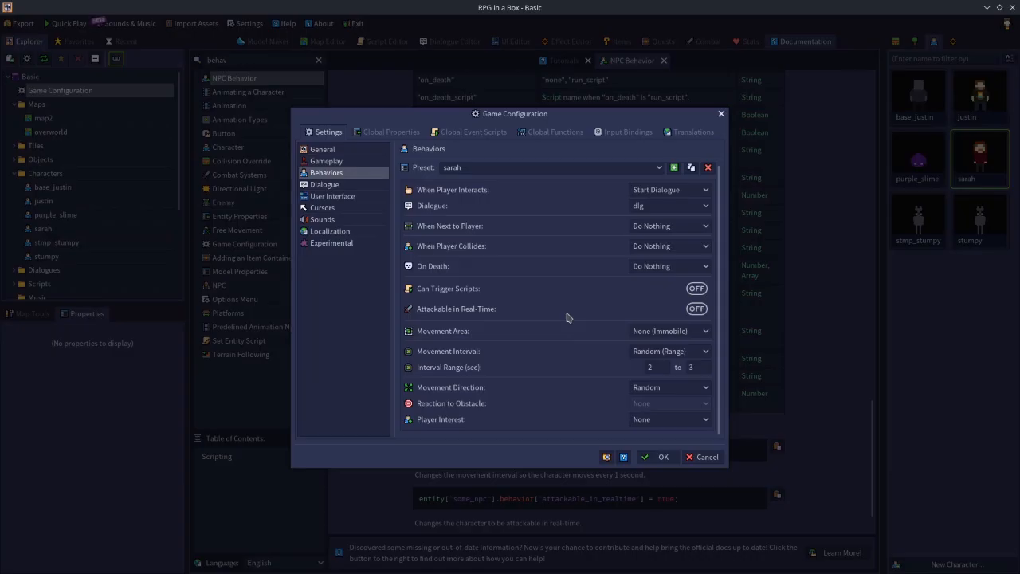
click(701, 465)
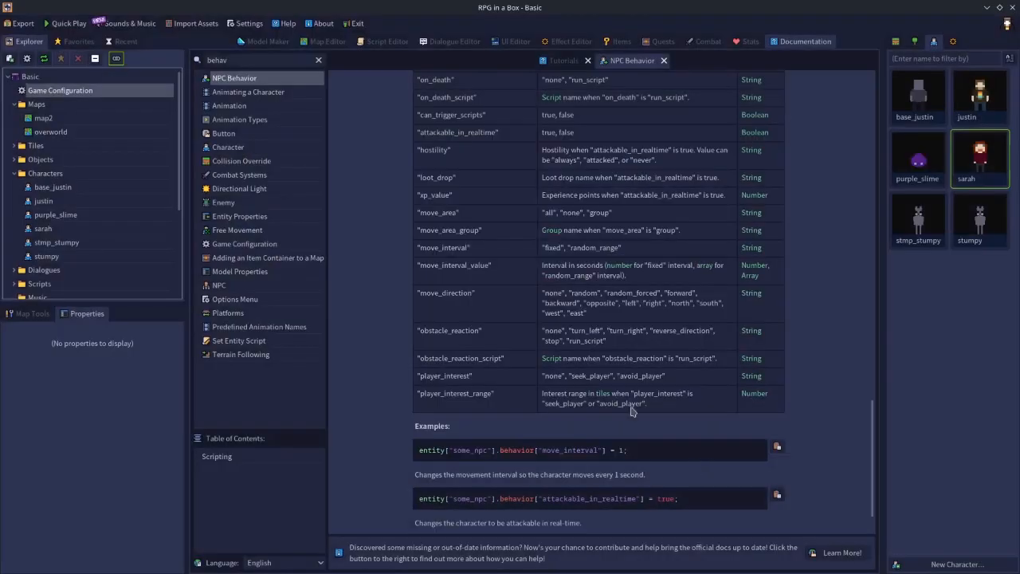
scroll(470, 301, up, 3)
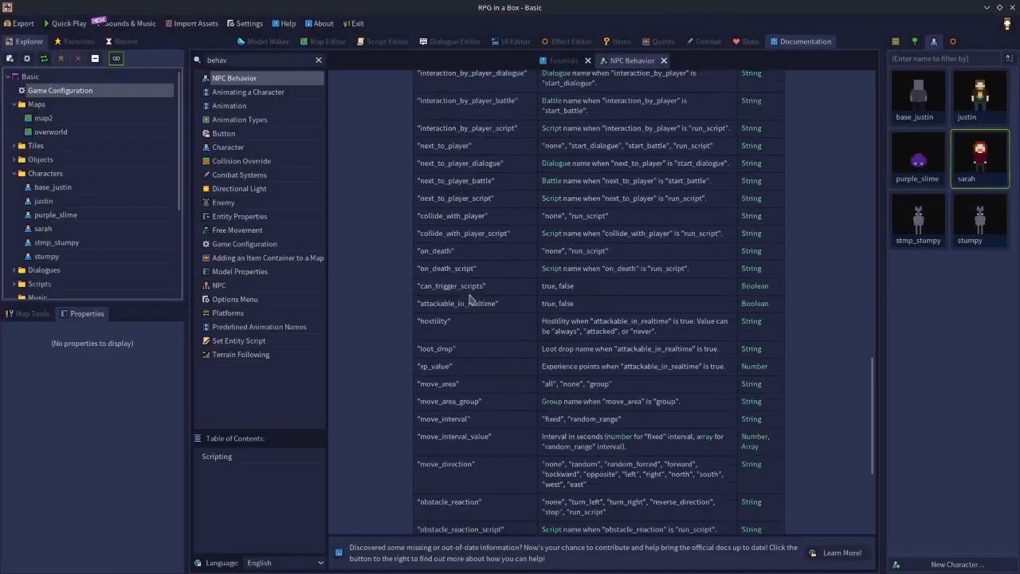
scroll(469, 244, up, 2)
scroll(474, 187, down, 1)
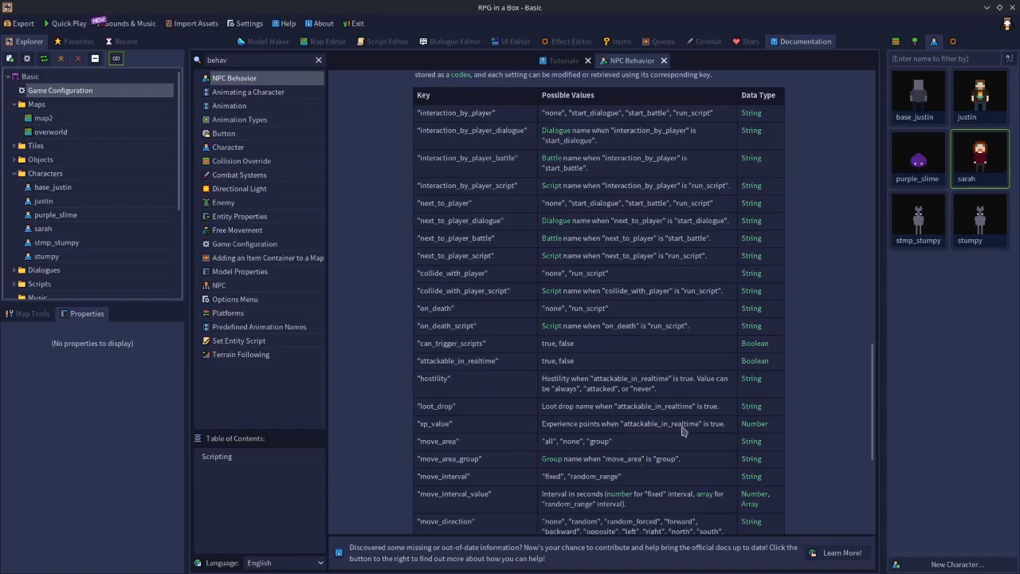
scroll(730, 363, down, 1)
scroll(729, 362, up, 5)
scroll(727, 363, up, 10)
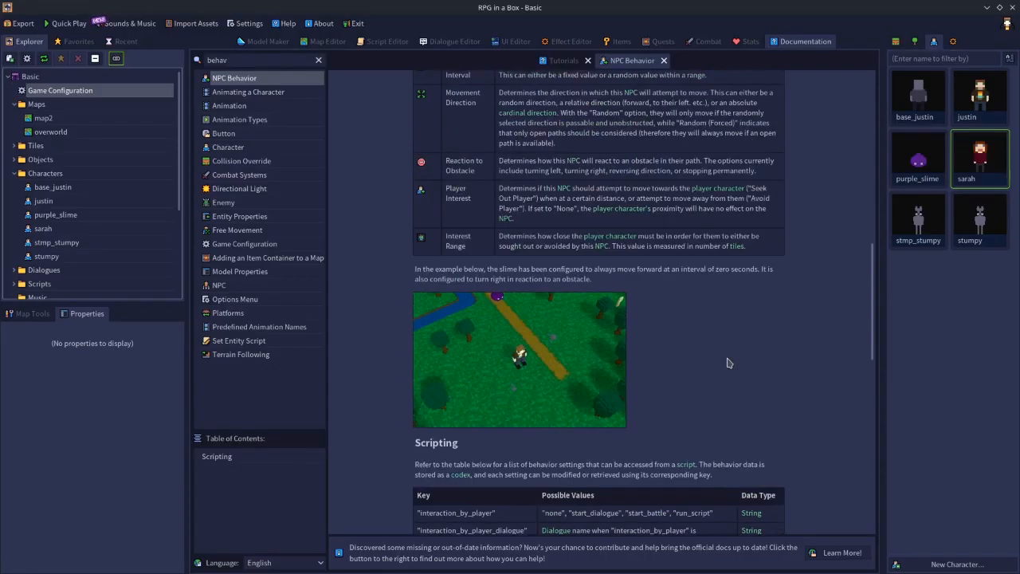
scroll(727, 363, up, 3)
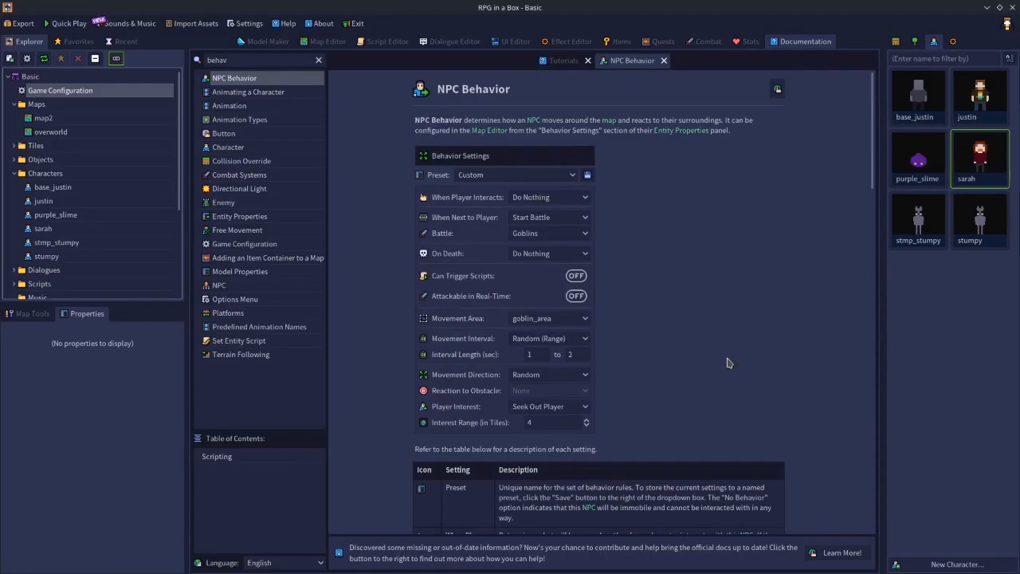
click(341, 41)
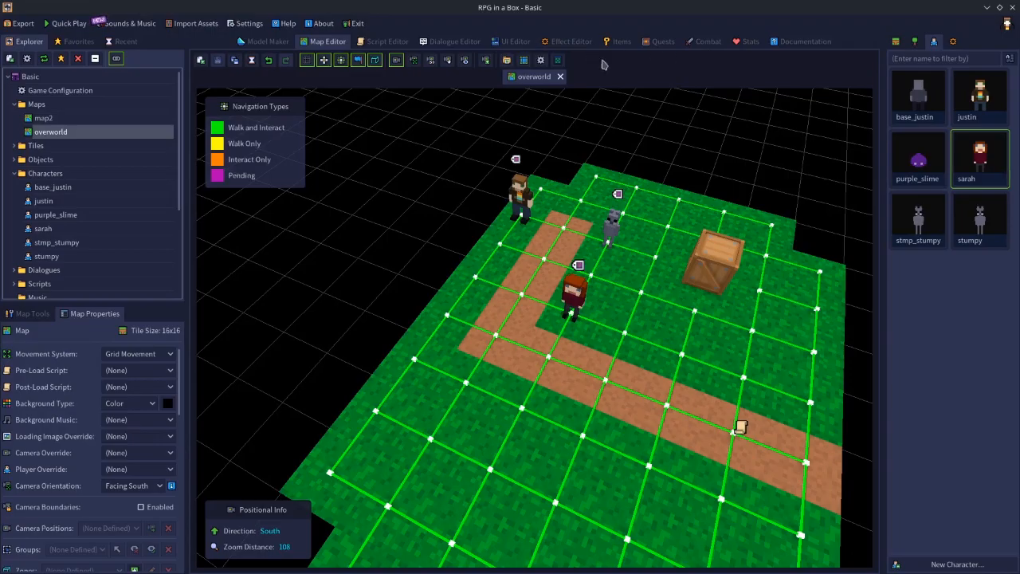
click(692, 355)
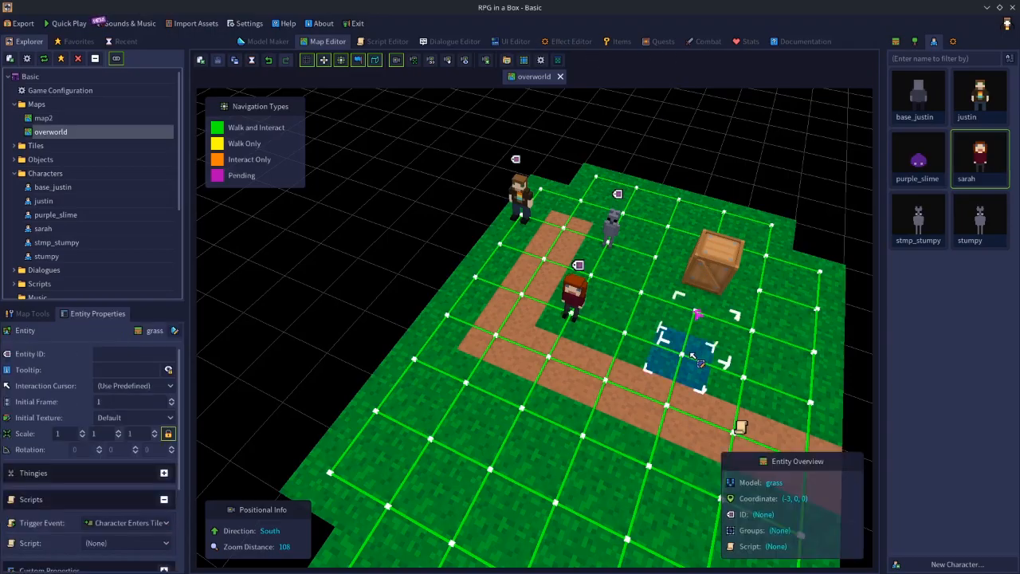
Add an enemy spawn named spawn1 to the project's combat settings.
click(697, 43)
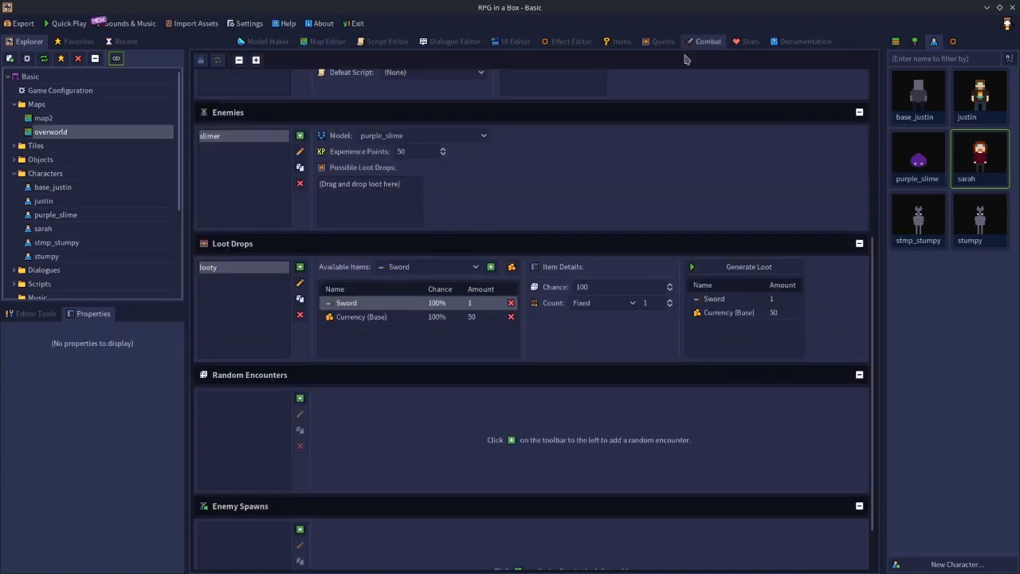
scroll(312, 383, down, 3)
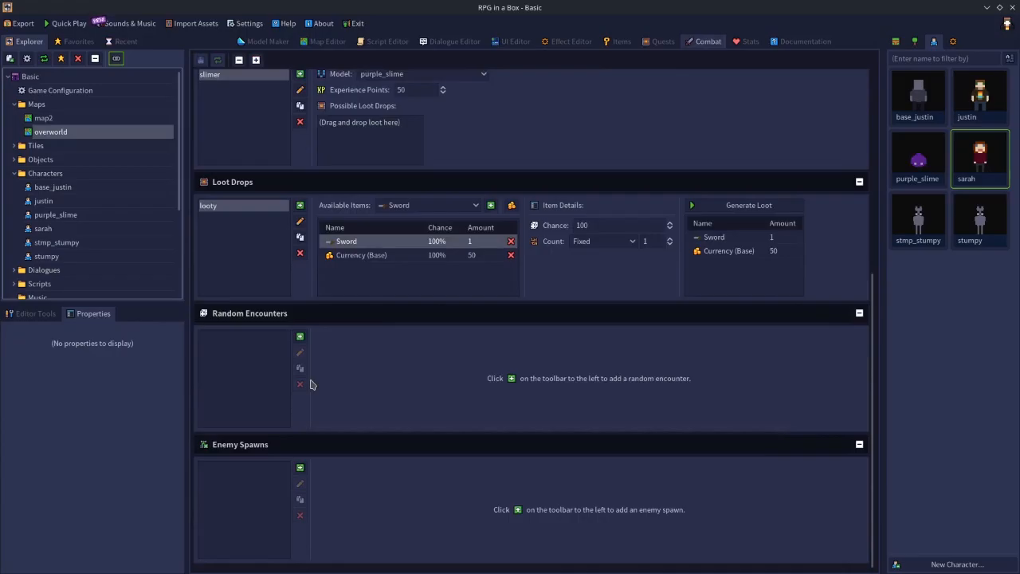
click(299, 469)
text(spawn)
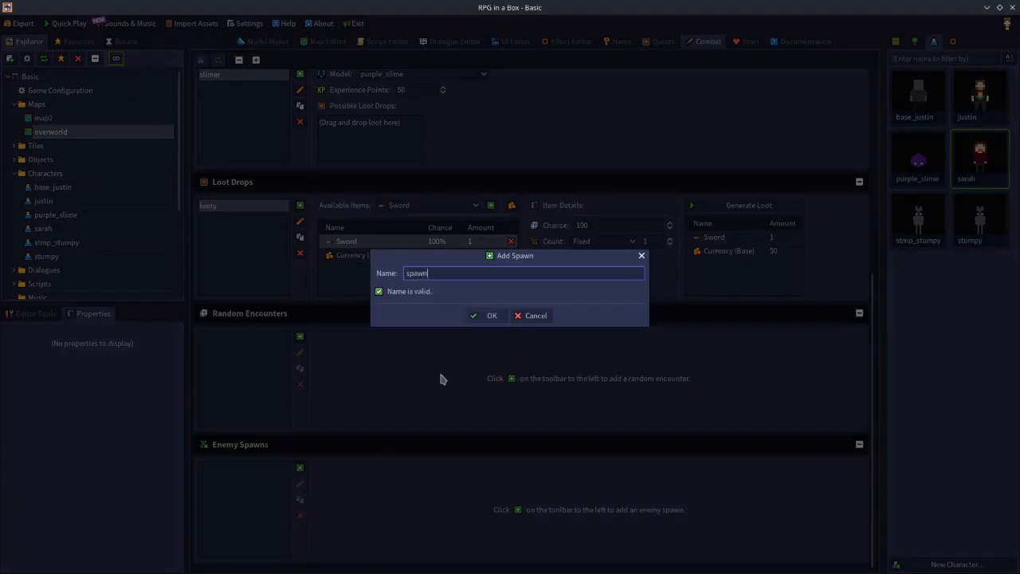
text(1)
key(Return)
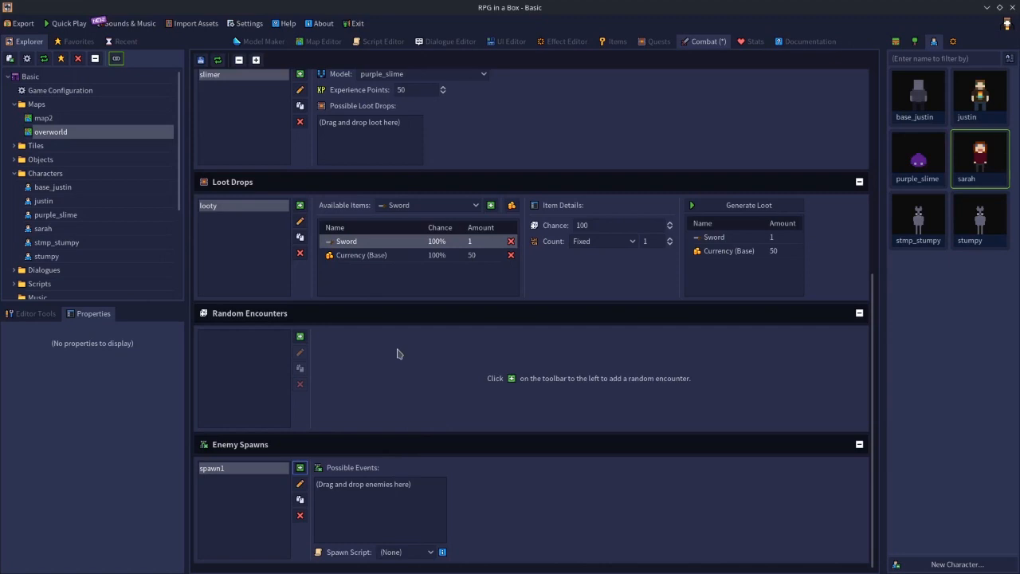
Add the slimer enemy to the possible events of the spawn1 enemy spawn.
scroll(399, 353, up, 10)
scroll(348, 307, down, 3)
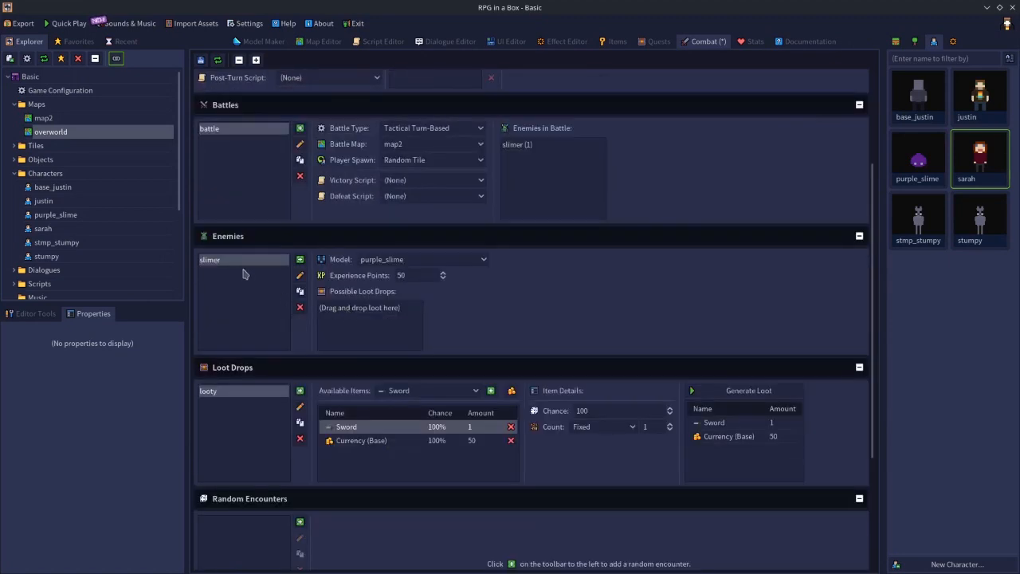
scroll(245, 274, down, 7)
drag(215, 75, 374, 484)
Open the purple_slime model, look through its default behavior options, and view the behavior presets in the game configuration.
scroll(549, 526, up, 7)
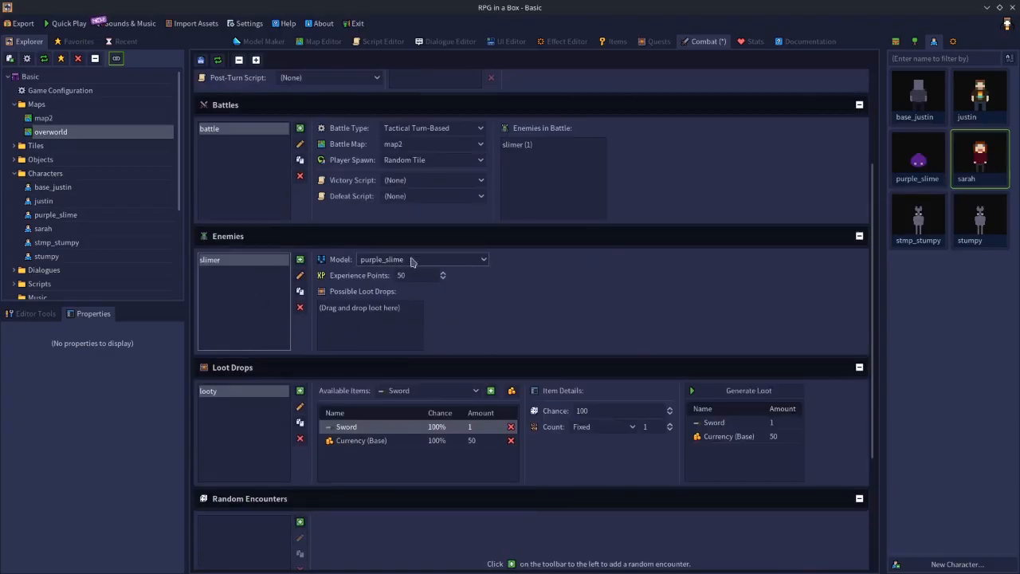
double_click(916, 160)
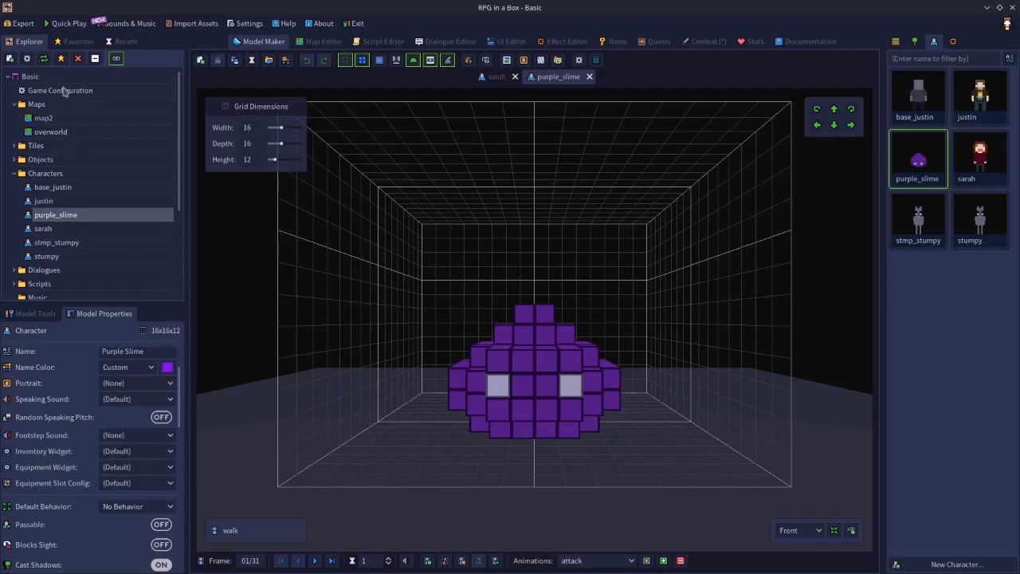
click(135, 506)
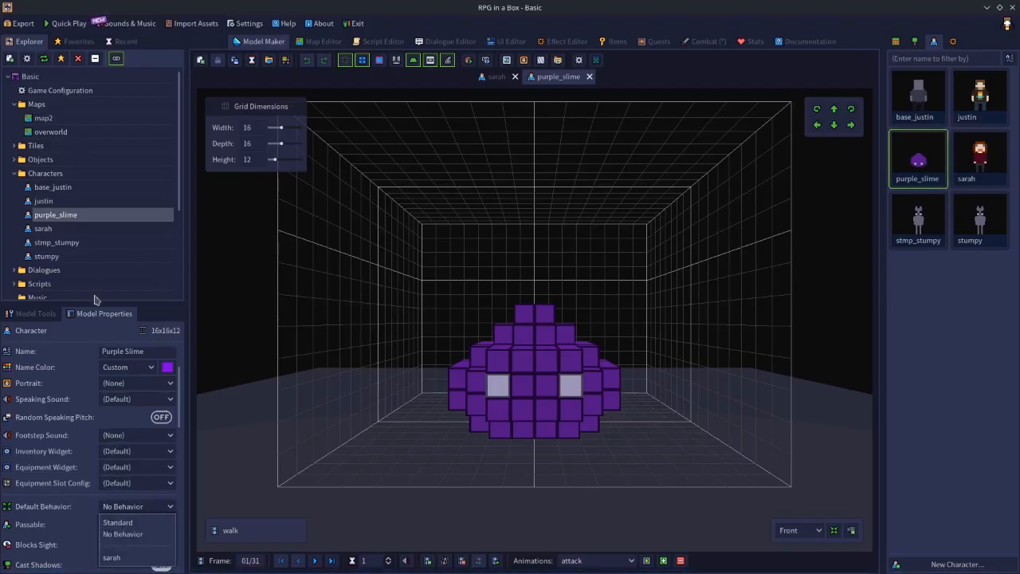
click(111, 275)
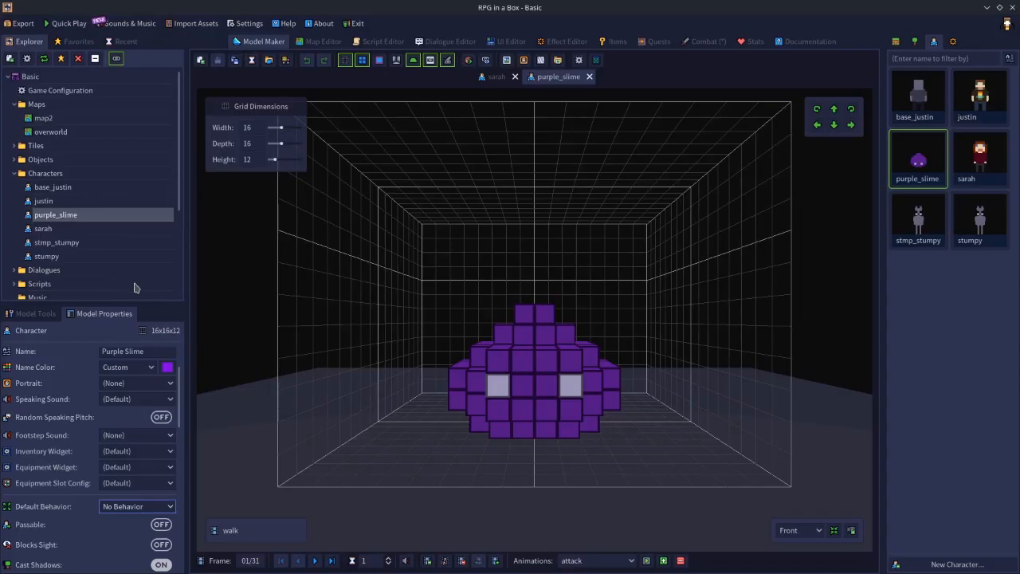
double_click(64, 90)
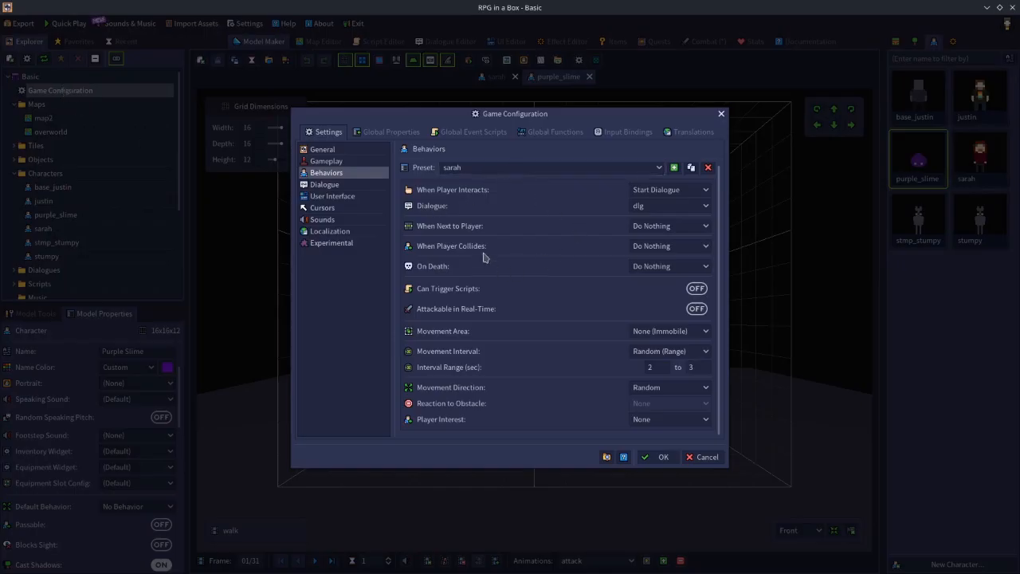
click(700, 460)
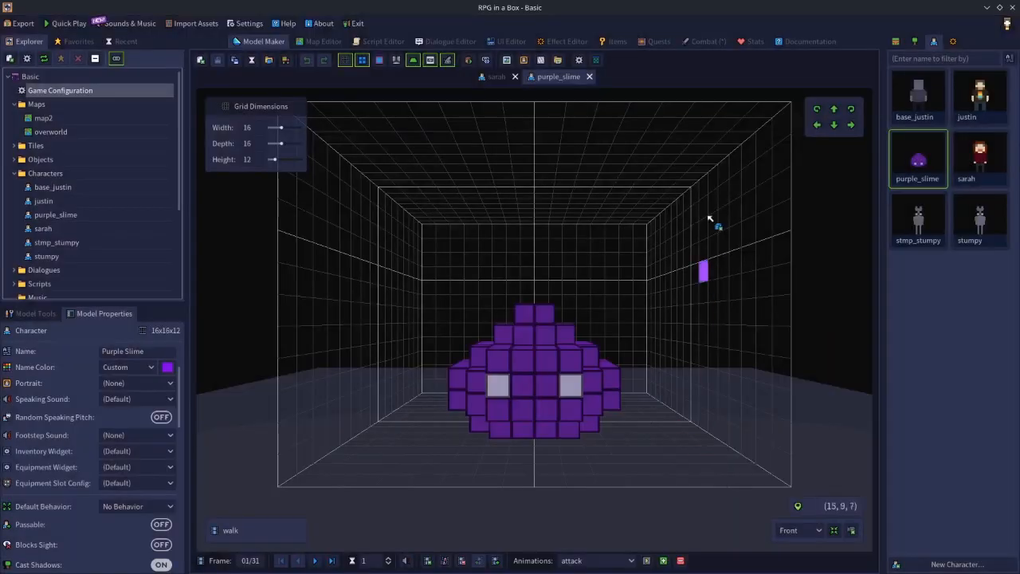
Review the slimer event details of spawn1 in the combat settings and return to the overworld map.
click(705, 41)
scroll(481, 363, down, 5)
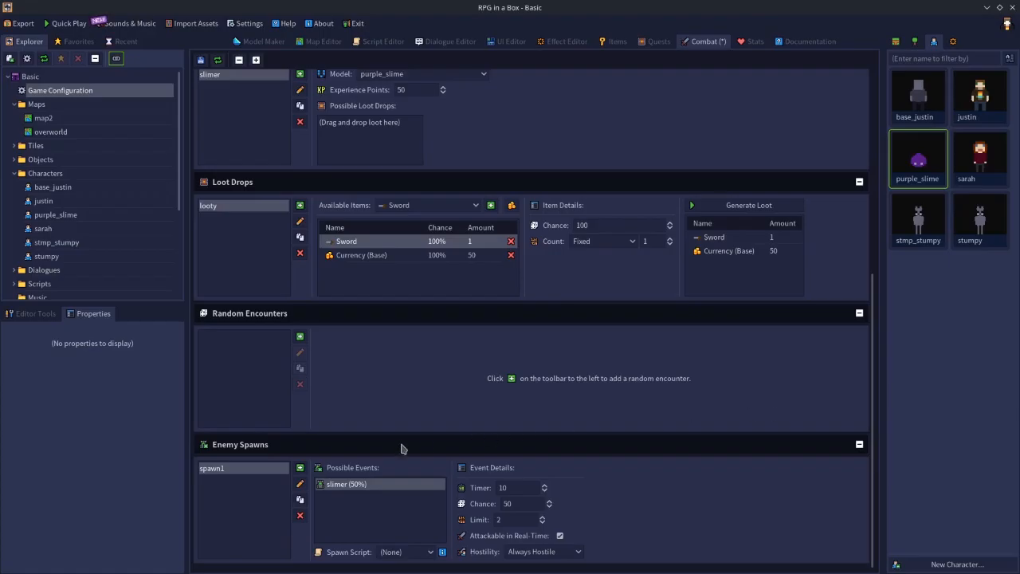
click(320, 44)
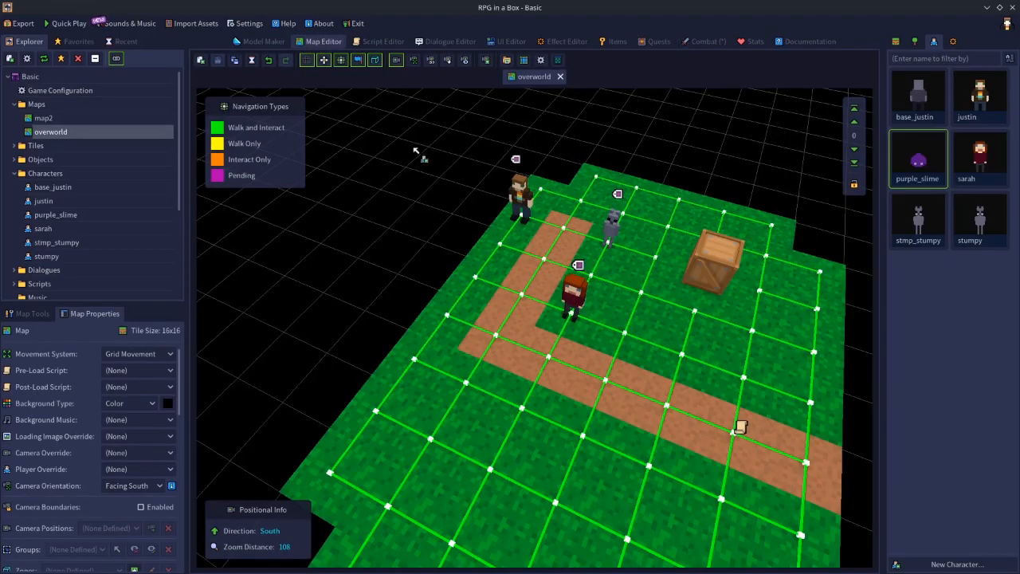